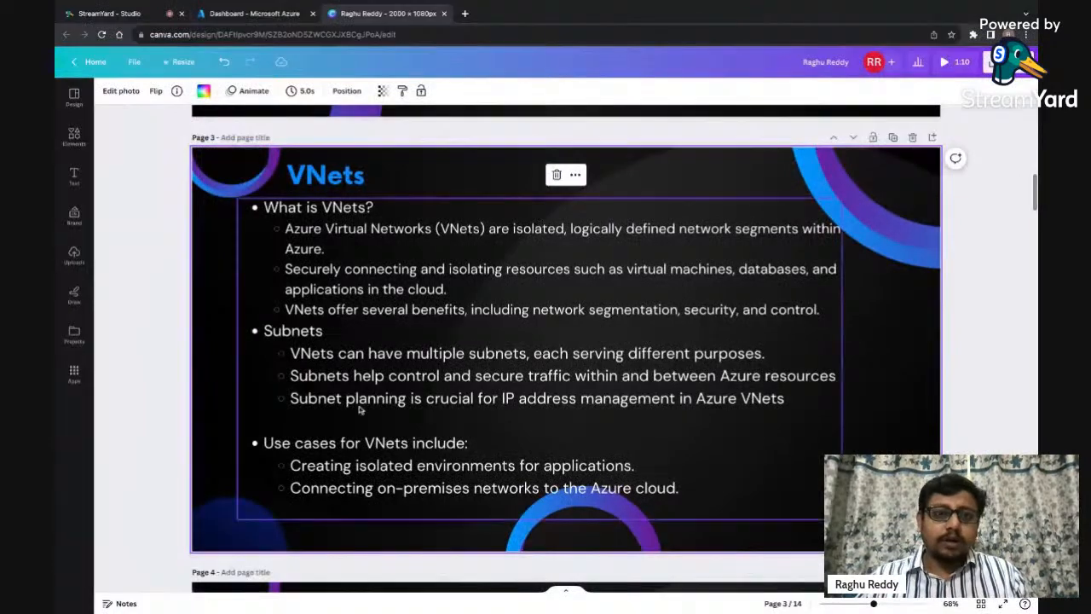
# Switch from the VNets slide to the Azure portal dashboard
pyautogui.click(269, 14)
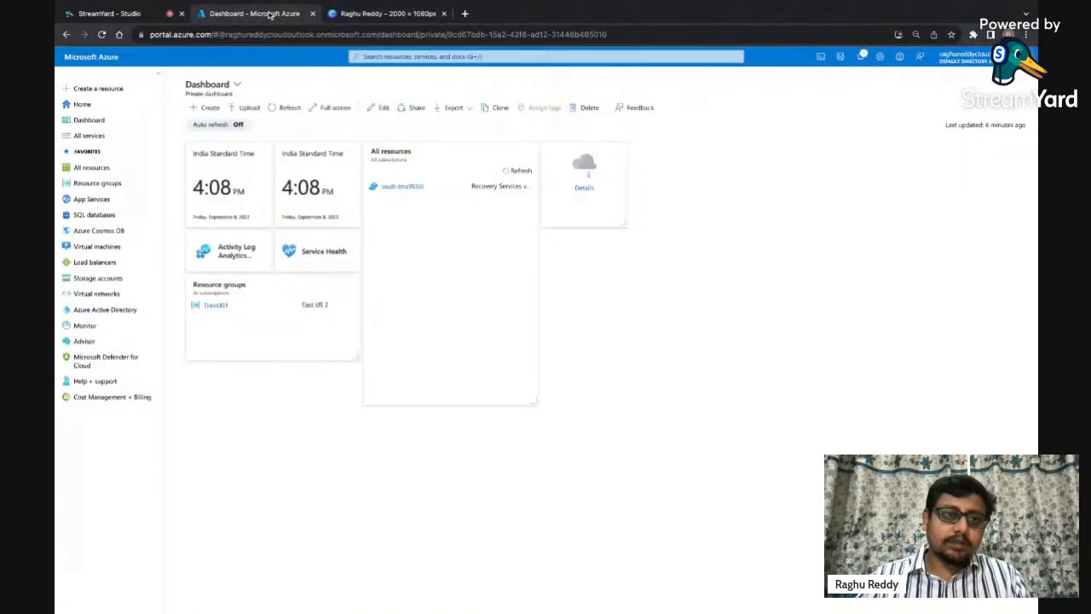
pyautogui.click(375, 13)
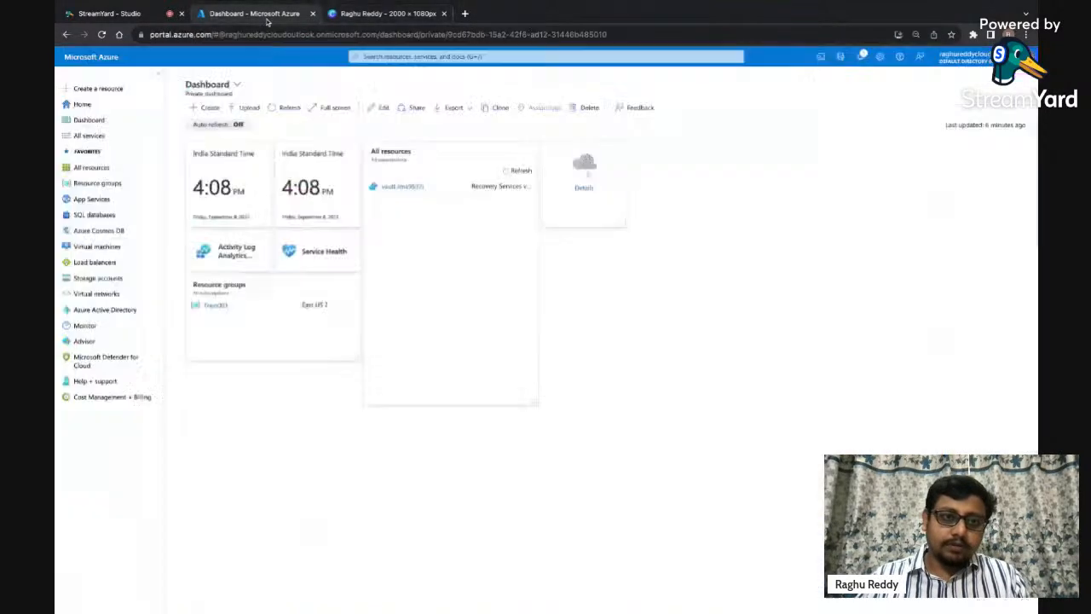
pyautogui.click(267, 19)
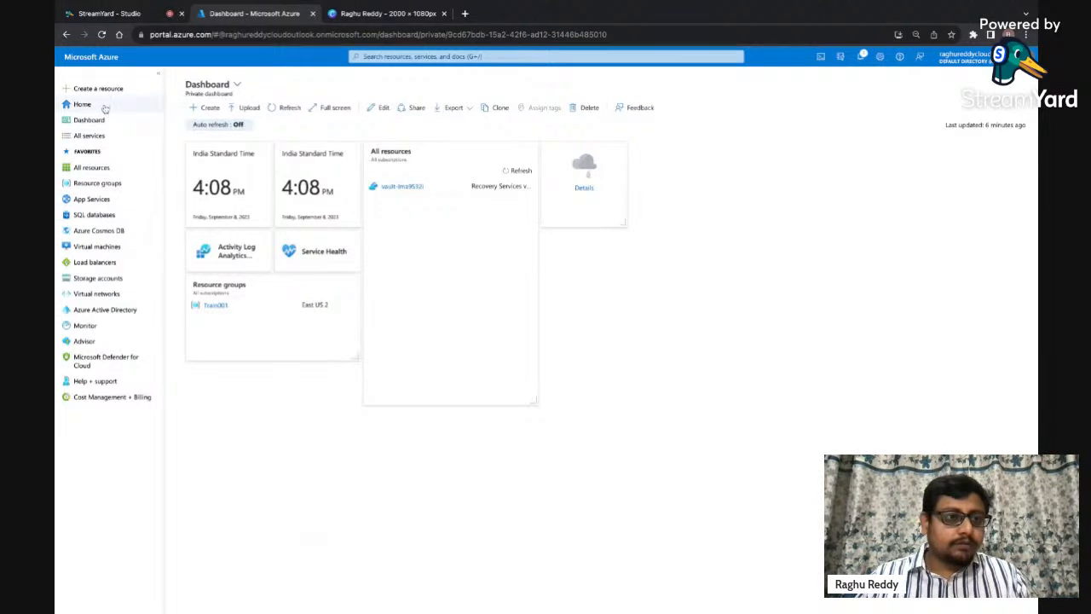
pyautogui.click(109, 295)
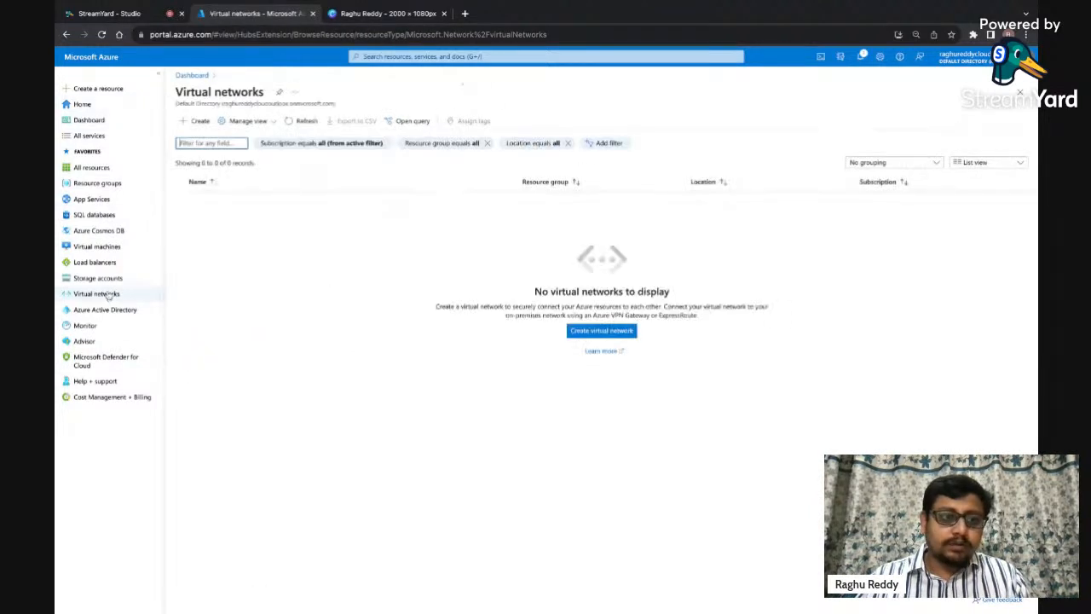
pyautogui.moveTo(177, 93); pyautogui.dragTo(242, 93)
pyautogui.click(252, 285)
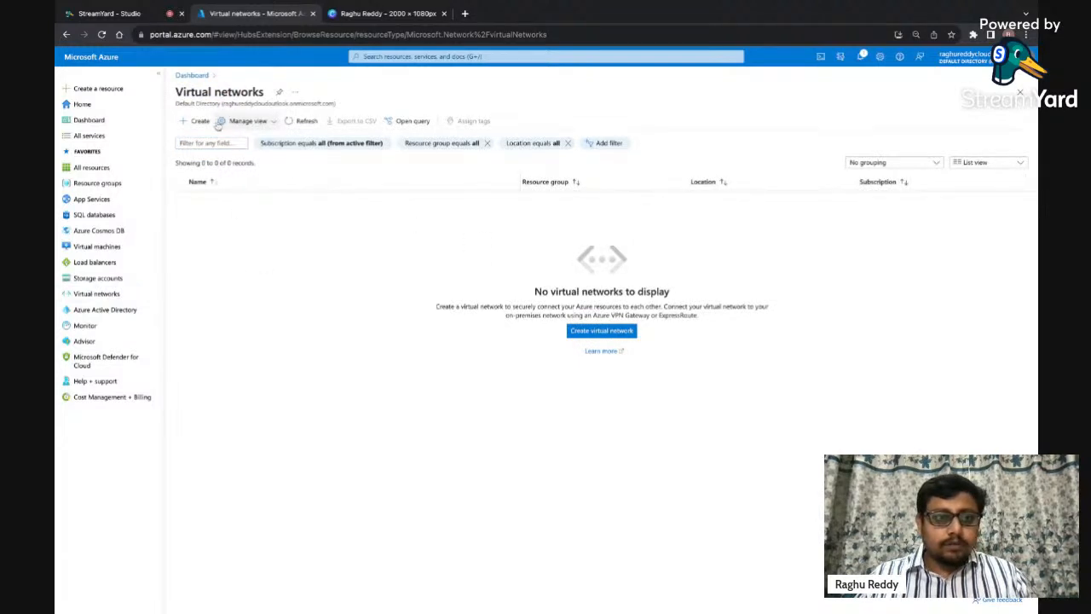
pyautogui.click(200, 121)
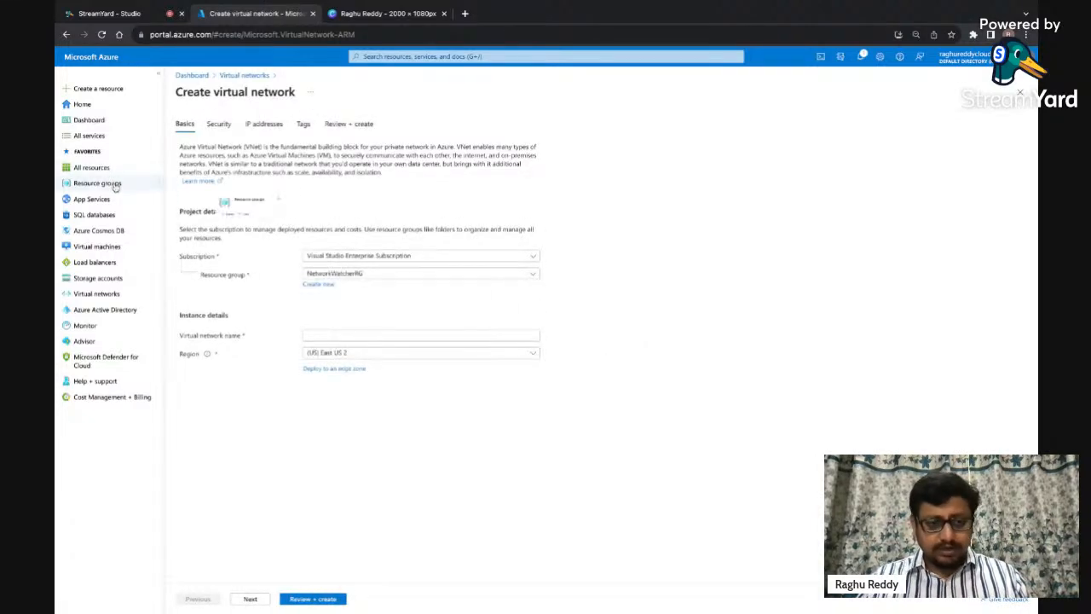
# Start a new resource group named AzureSessionIndia in the (US) East US 2 region
pyautogui.moveTo(116, 185)
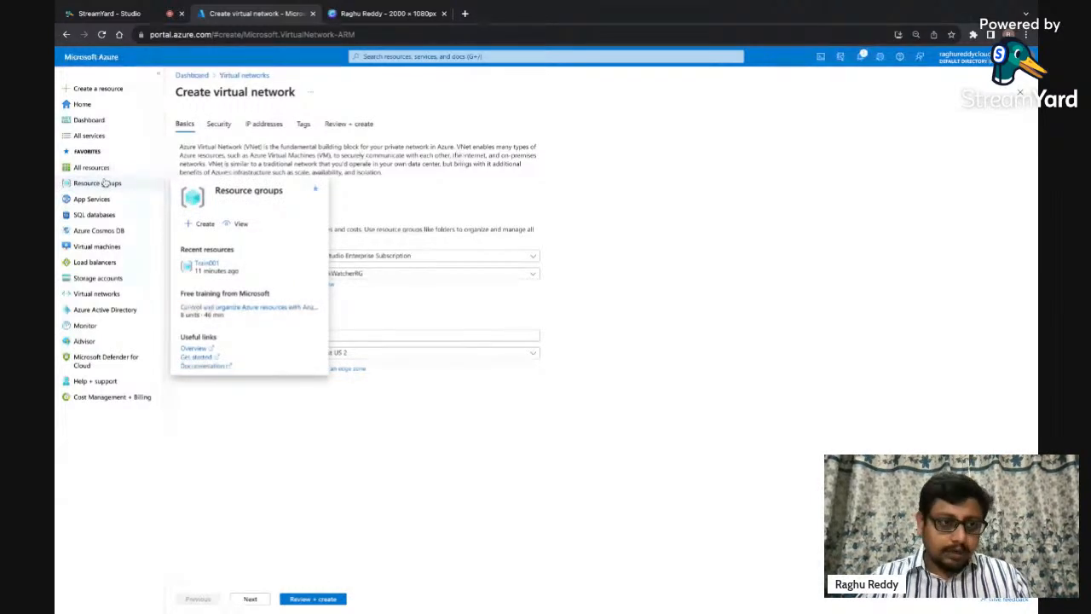
pyautogui.click(105, 184)
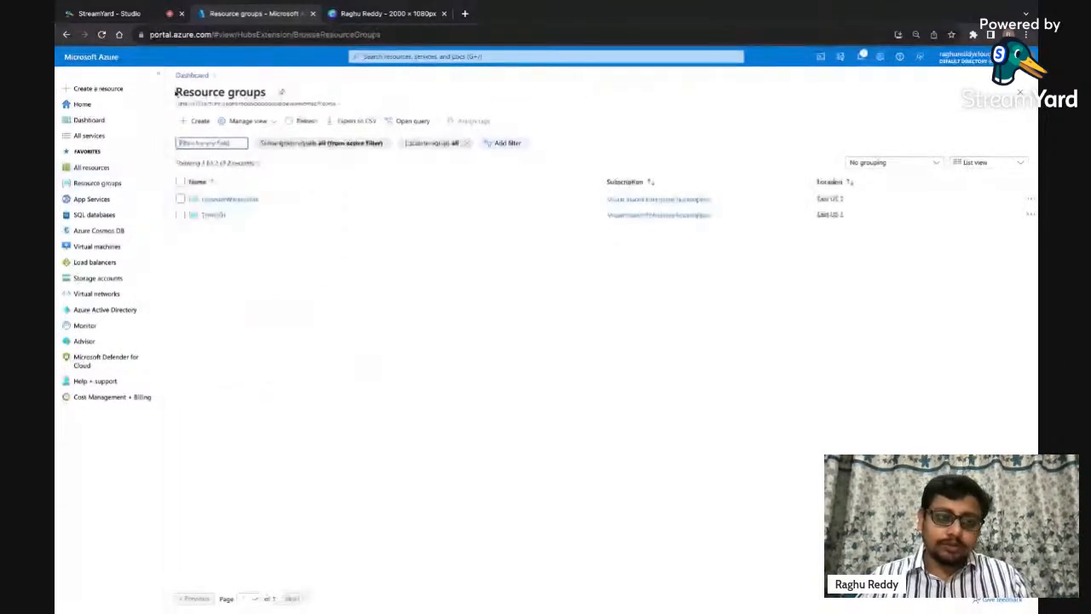
pyautogui.moveTo(177, 93); pyautogui.dragTo(266, 92)
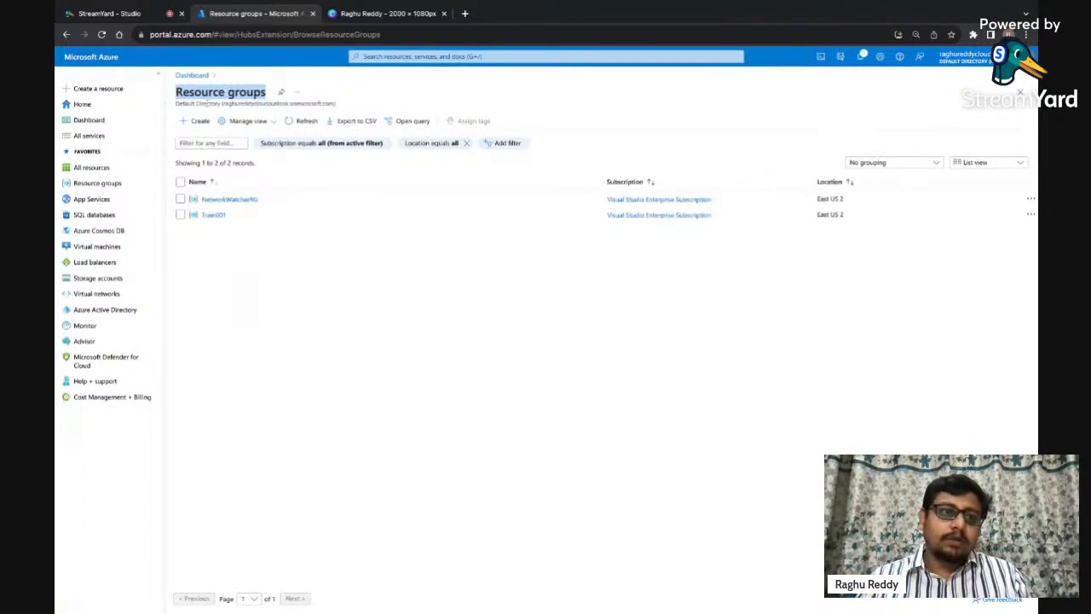
pyautogui.click(199, 121)
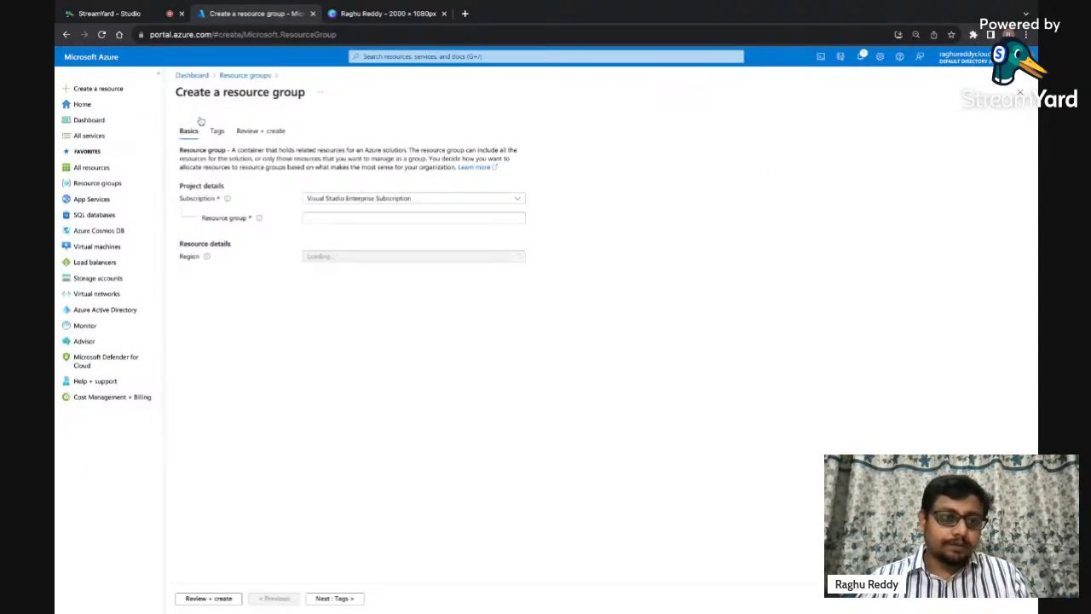
pyautogui.click(337, 218)
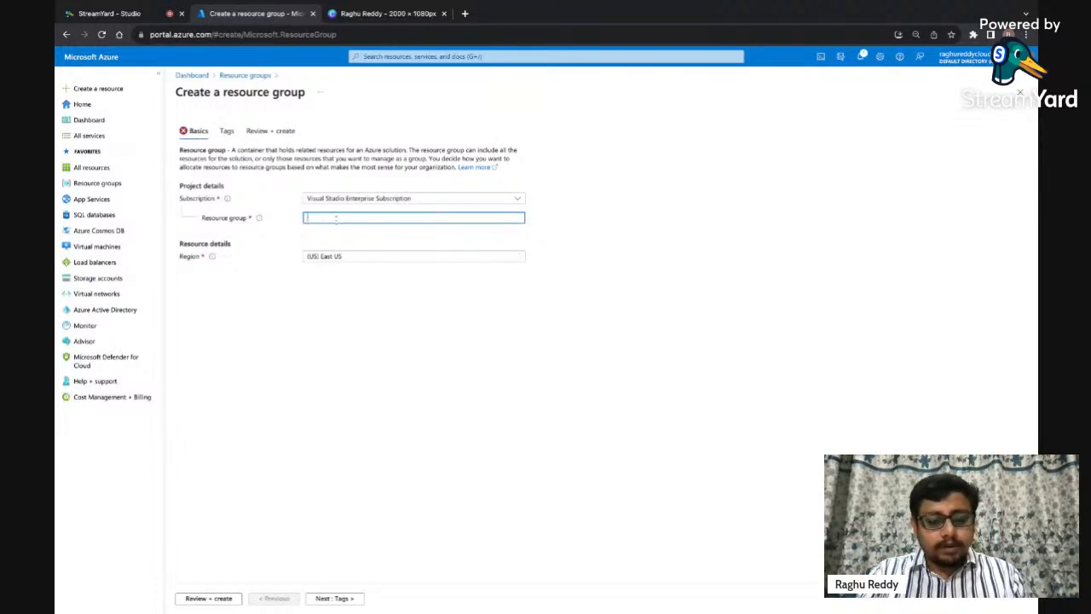
pyautogui.write('AzureRe')
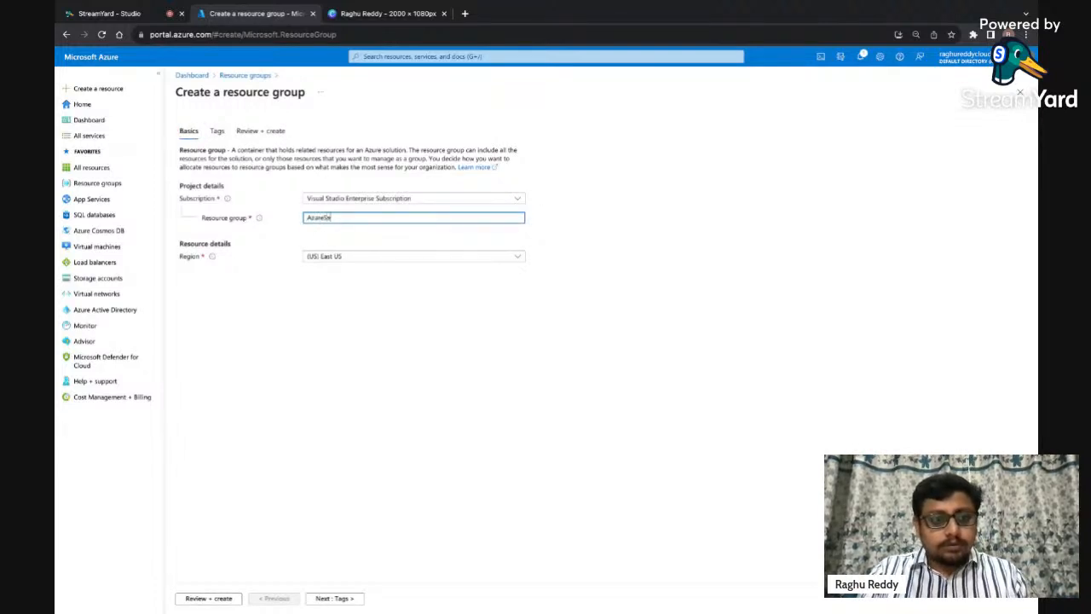
pyautogui.write('ssion')
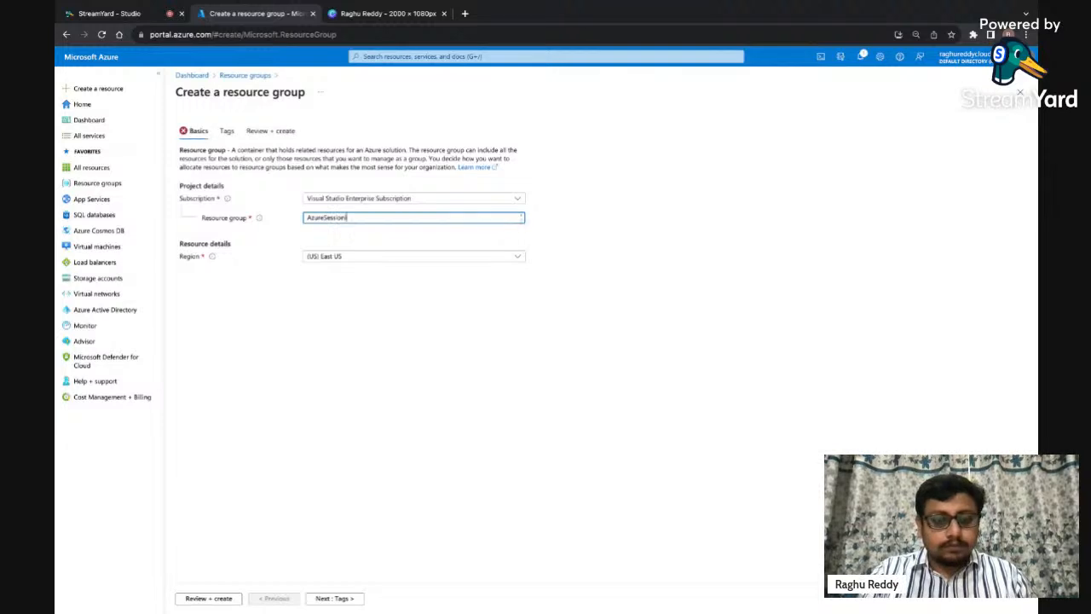
pyautogui.write('India')
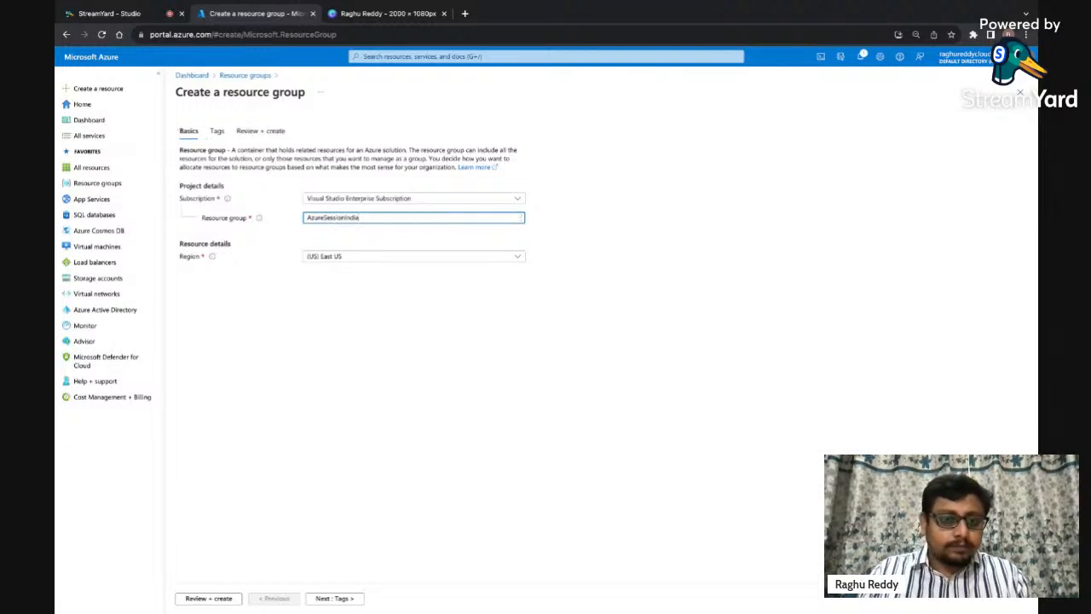
pyautogui.click(341, 257)
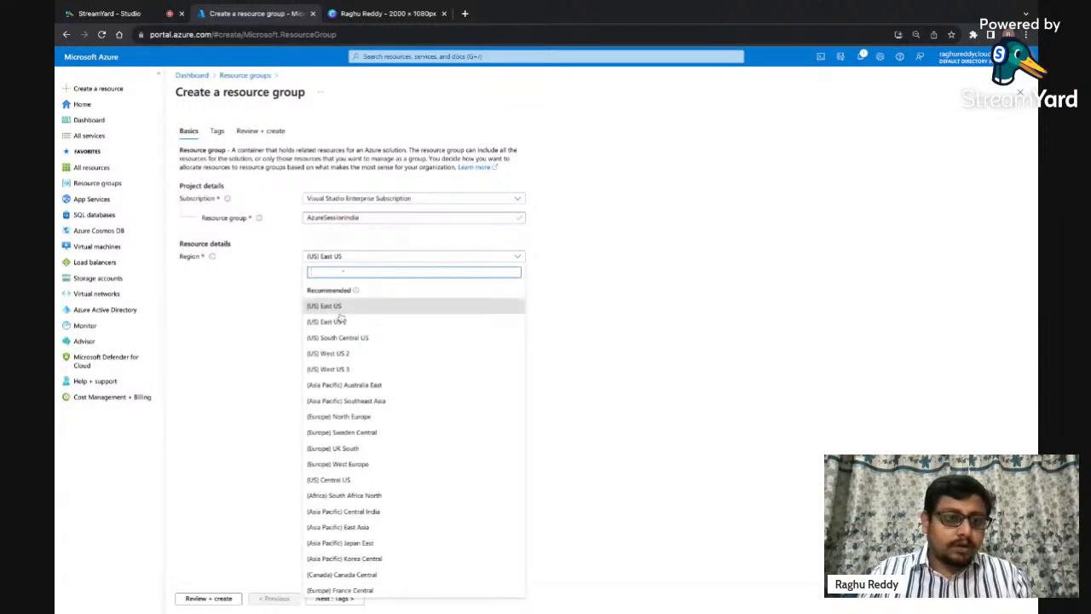
pyautogui.scroll(-5, 341, 325)
pyautogui.scroll(5, 349, 332)
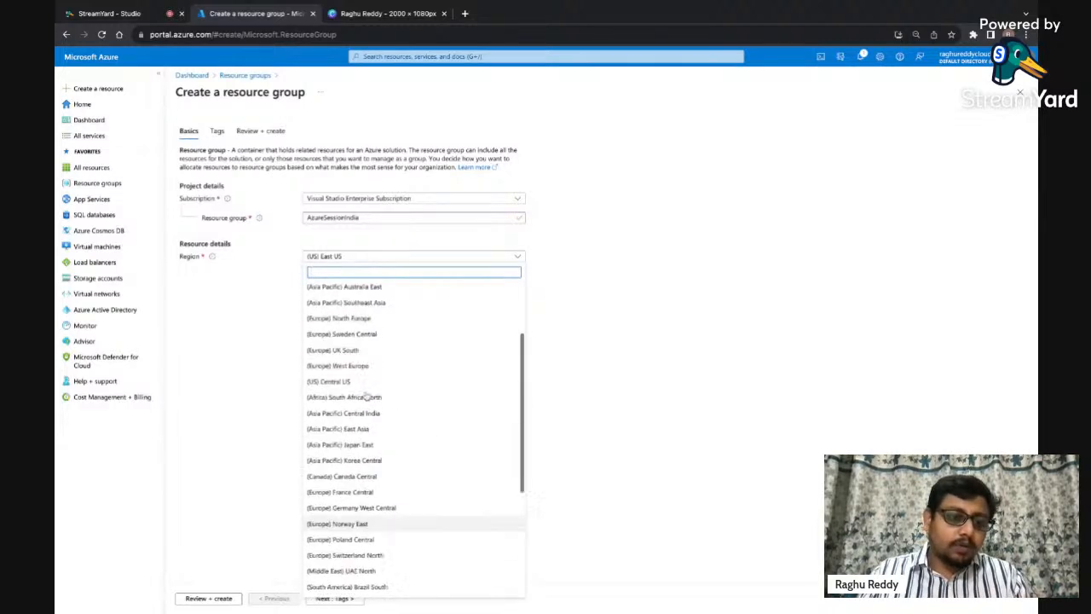
pyautogui.click(351, 323)
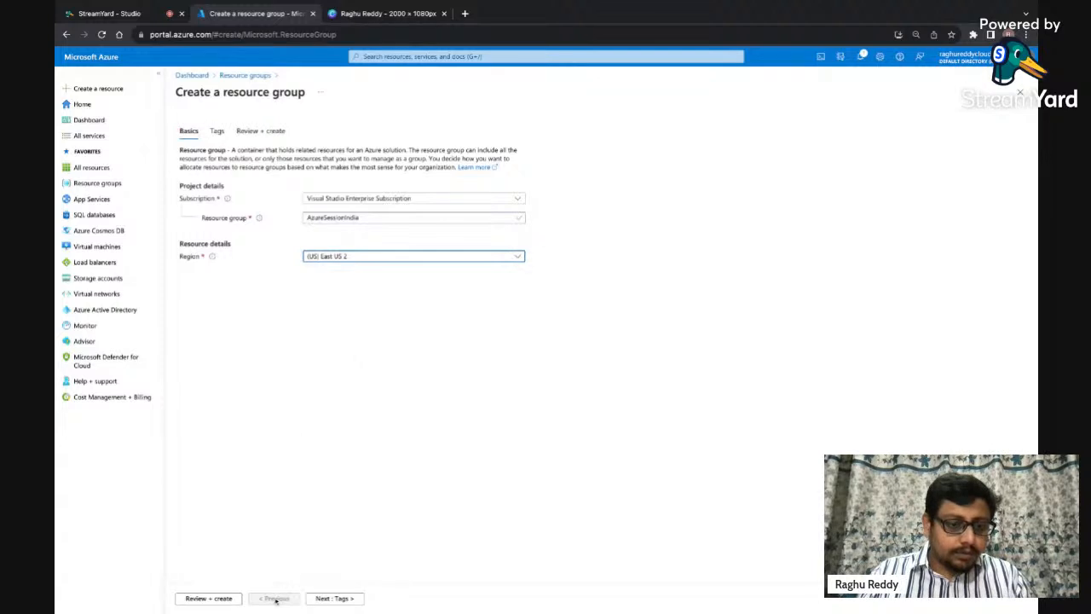
# Review and create the resource group without tags, and open the overview of AzureSessionIndia
pyautogui.click(329, 602)
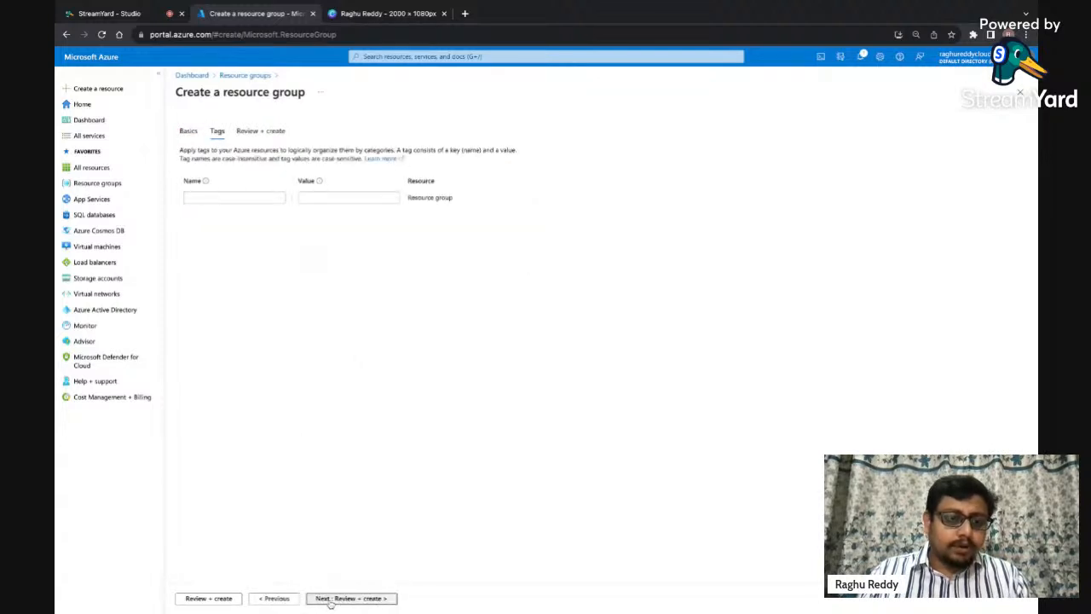
pyautogui.click(331, 600)
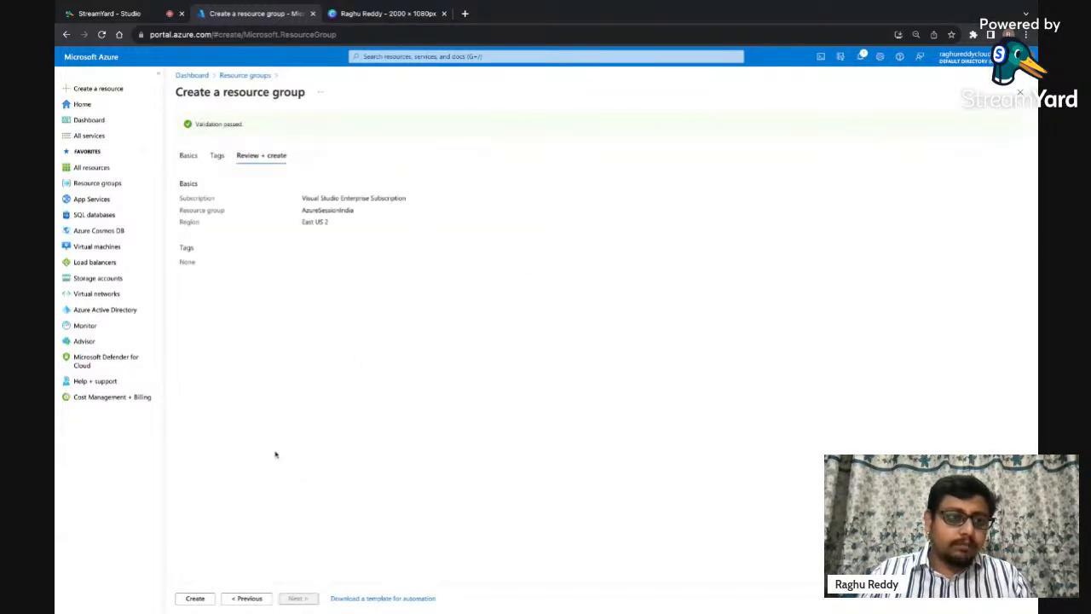
pyautogui.click(196, 598)
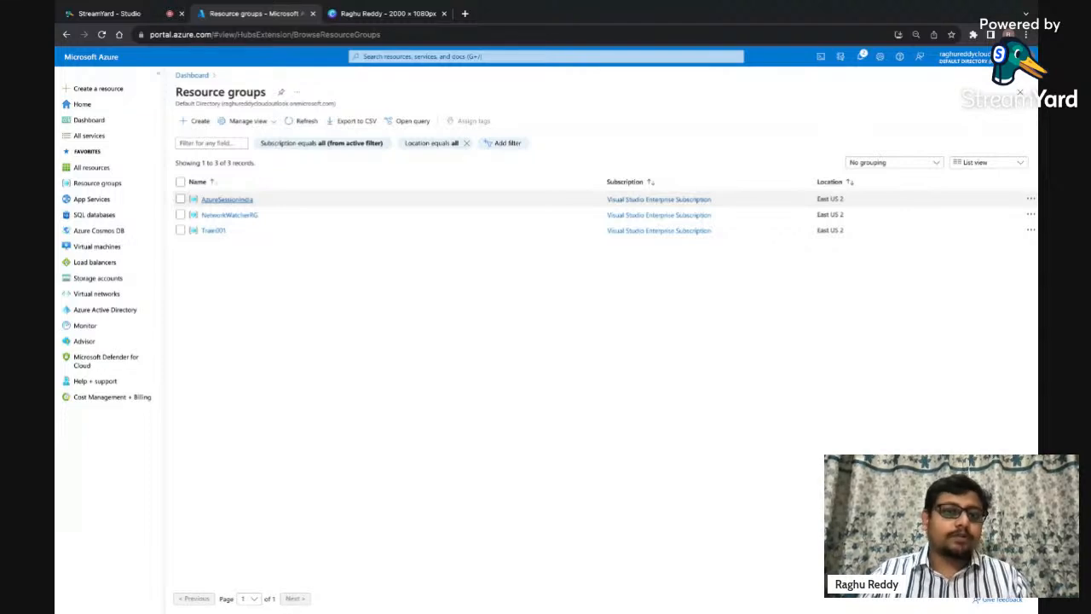
pyautogui.click(227, 199)
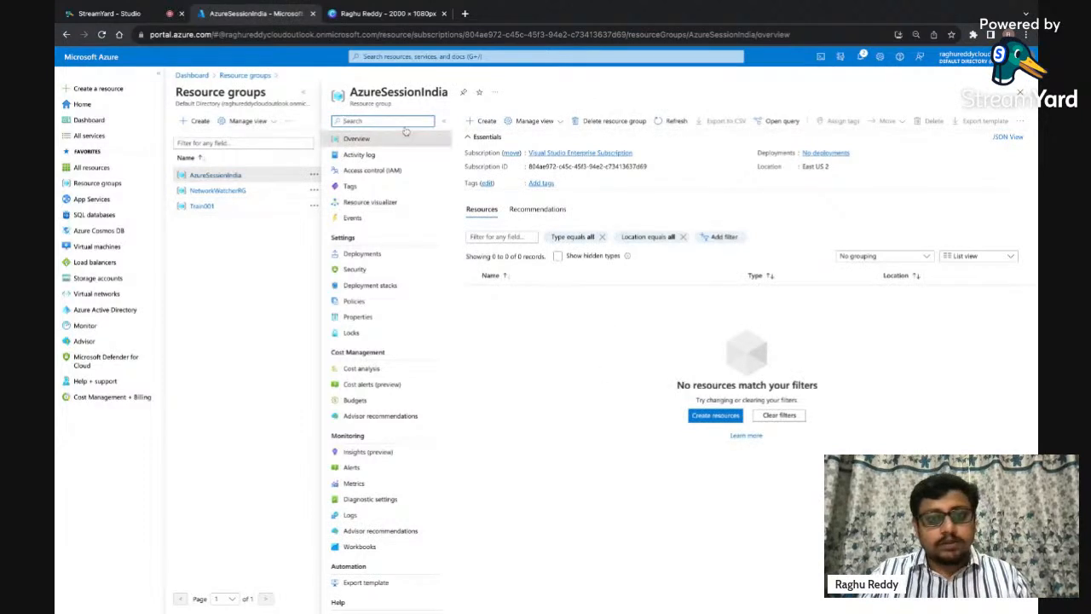
pyautogui.moveTo(350, 92); pyautogui.dragTo(451, 96)
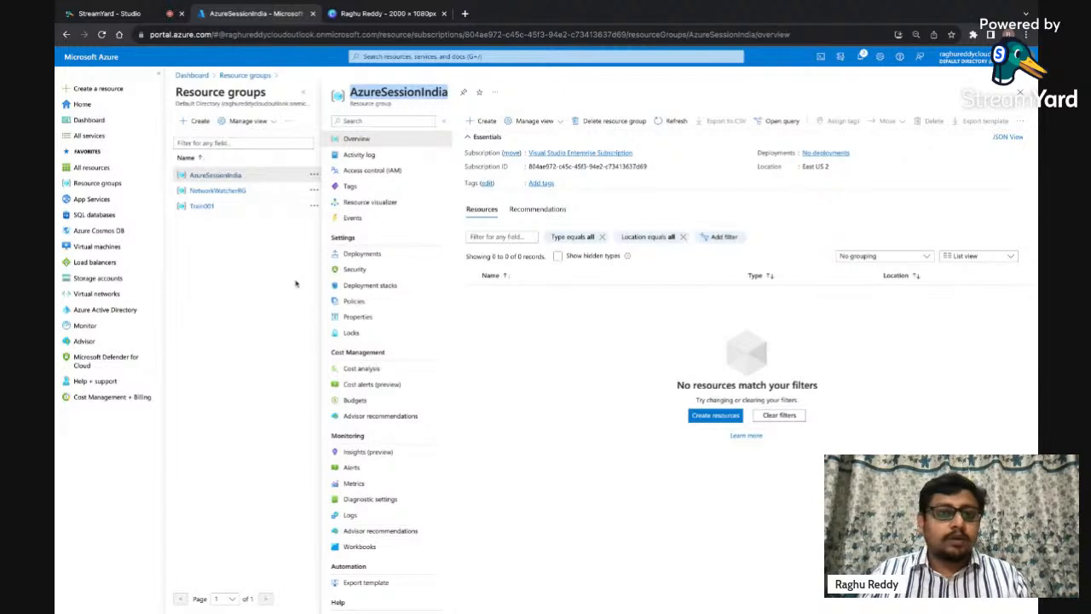
# Start a new virtual network in the AzureSessionIndia resource group and name it vnet-dev-001
pyautogui.click(110, 296)
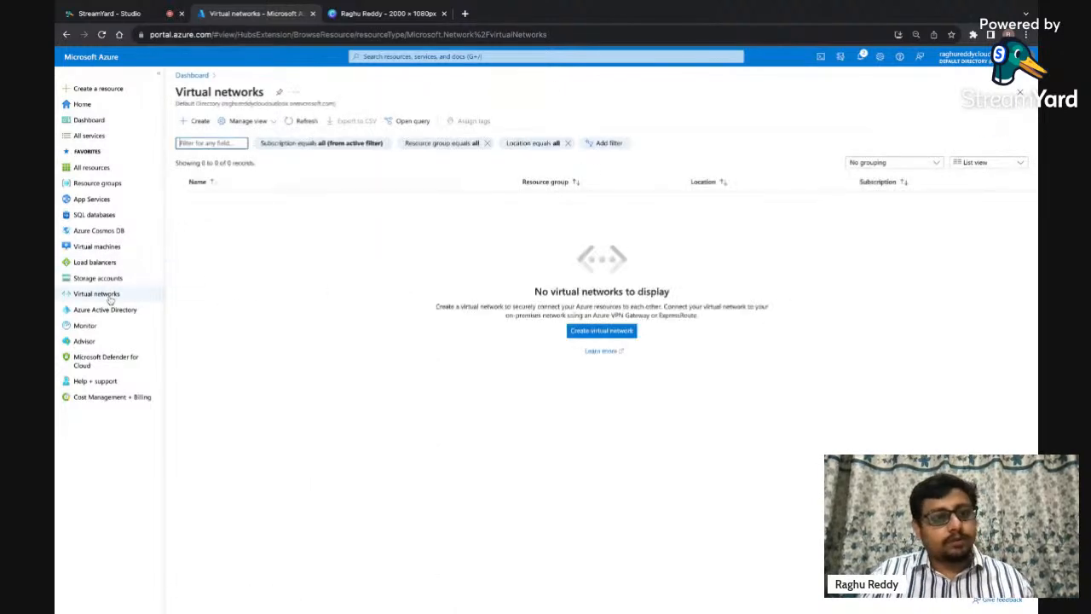
pyautogui.click(596, 332)
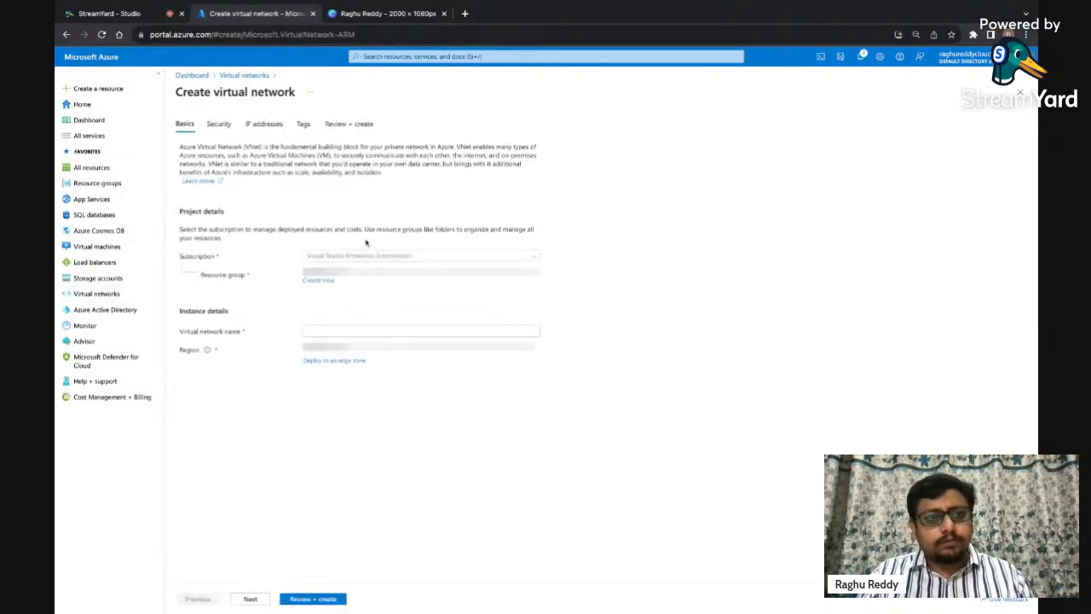
pyautogui.click(330, 334)
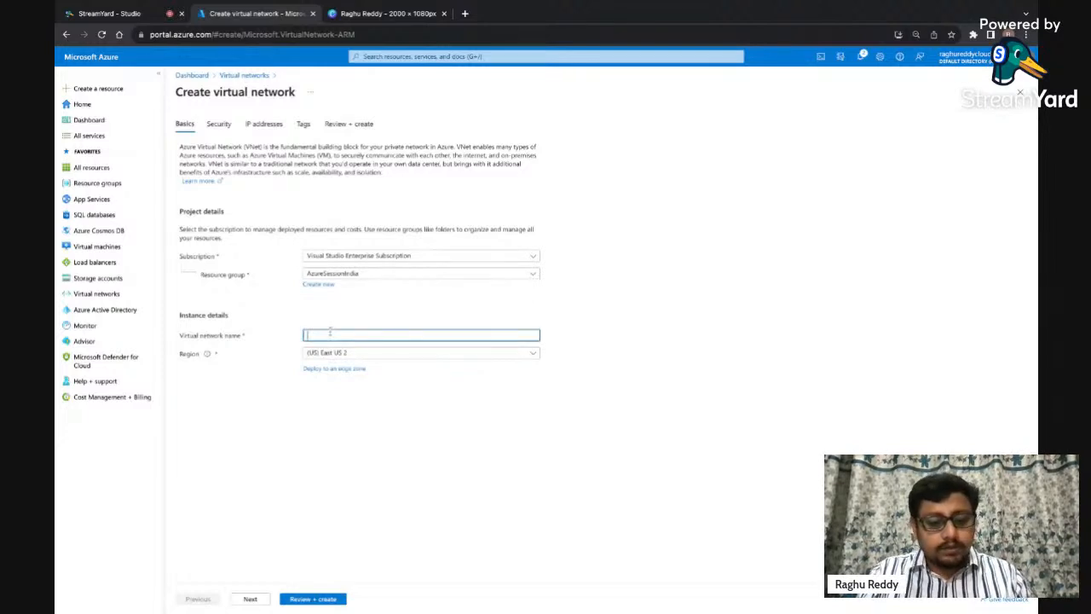
pyautogui.write('vnet')
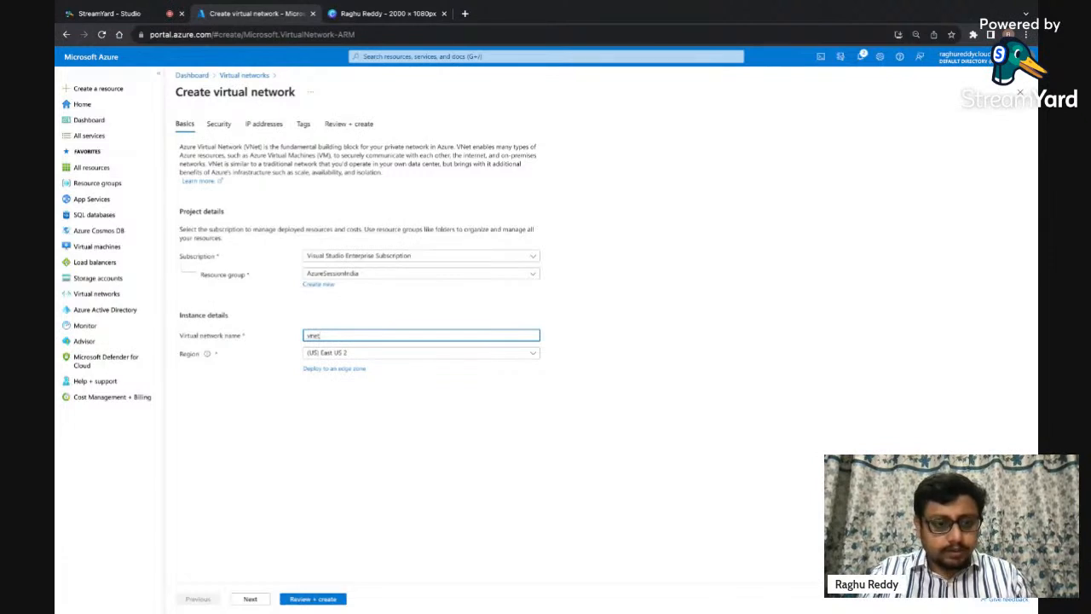
pyautogui.write('dev001')
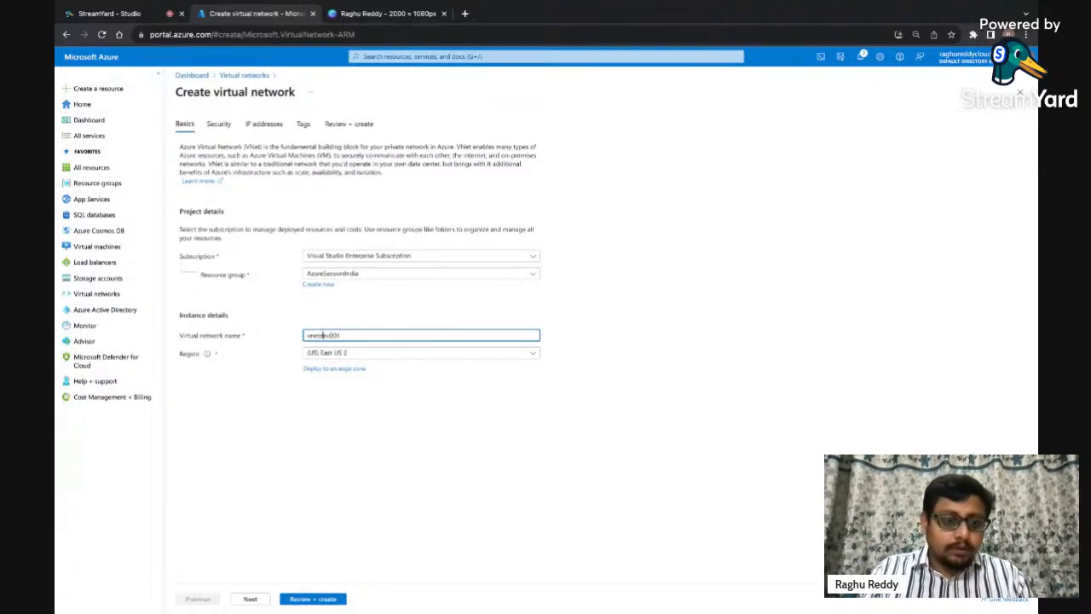
pyautogui.click(319, 335)
pyautogui.write('-dev')
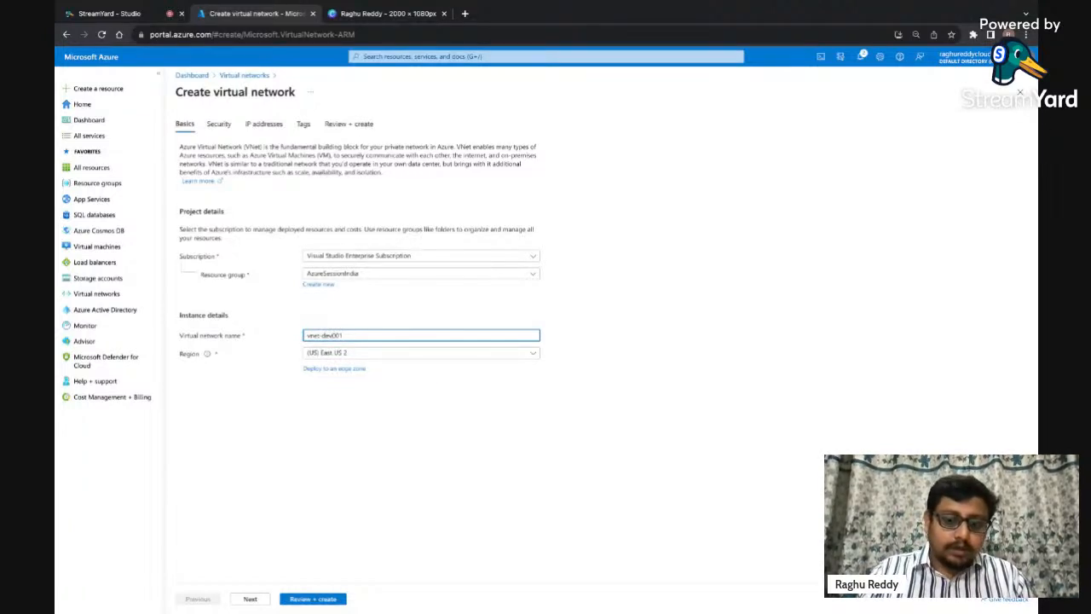
pyautogui.write('-')
pyautogui.doubleClick(326, 336)
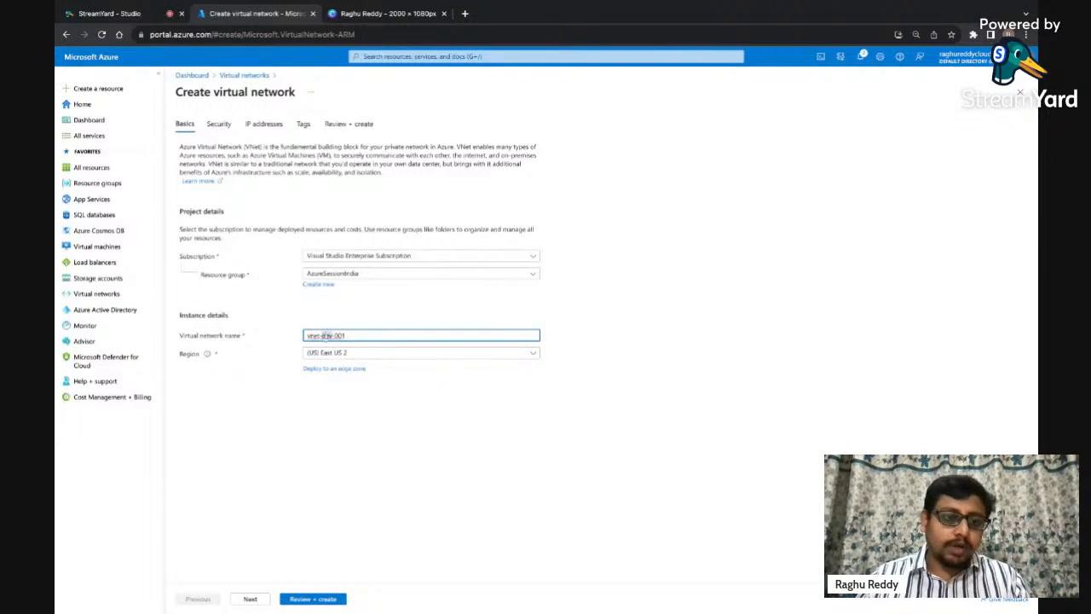
pyautogui.click(356, 335)
pyautogui.doubleClick(357, 335)
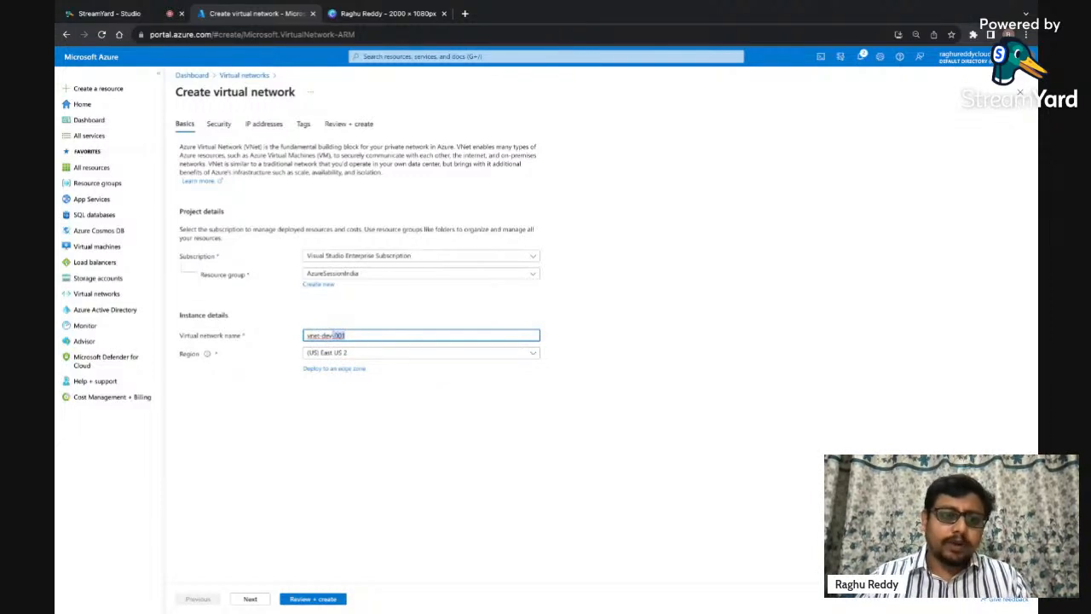
pyautogui.click(318, 444)
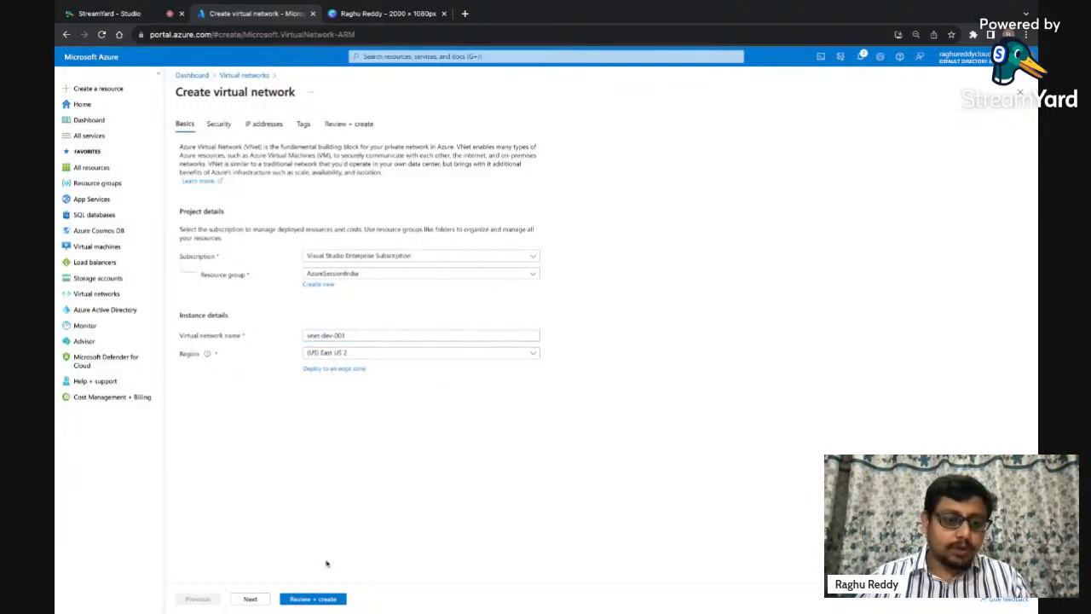
# Check the virtual network's configuration summary and go back through its tags, IP address and security settings to the basics
pyautogui.click(323, 600)
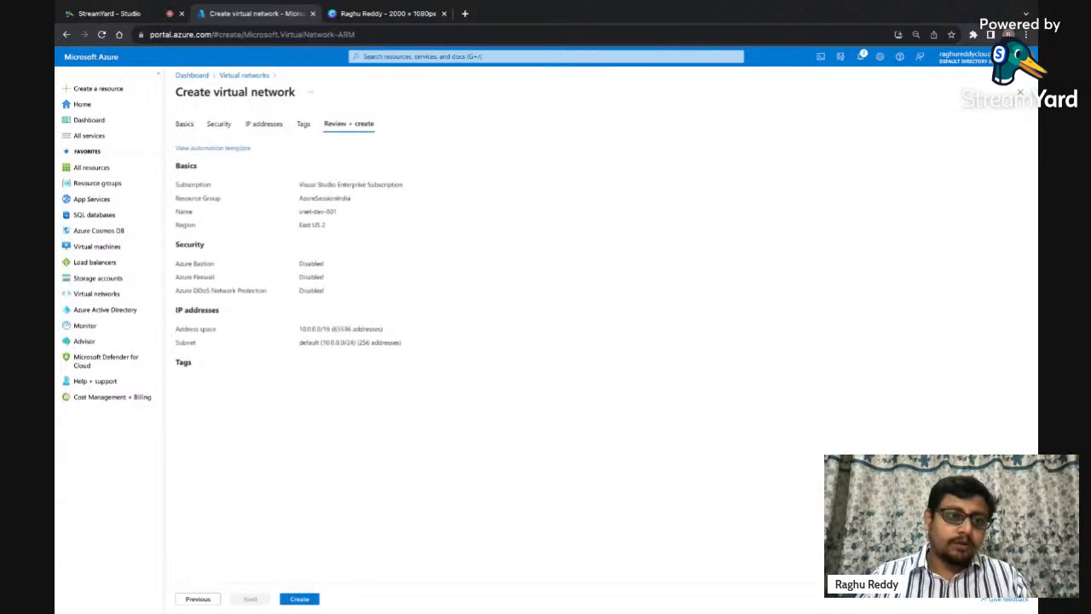
pyautogui.click(203, 600)
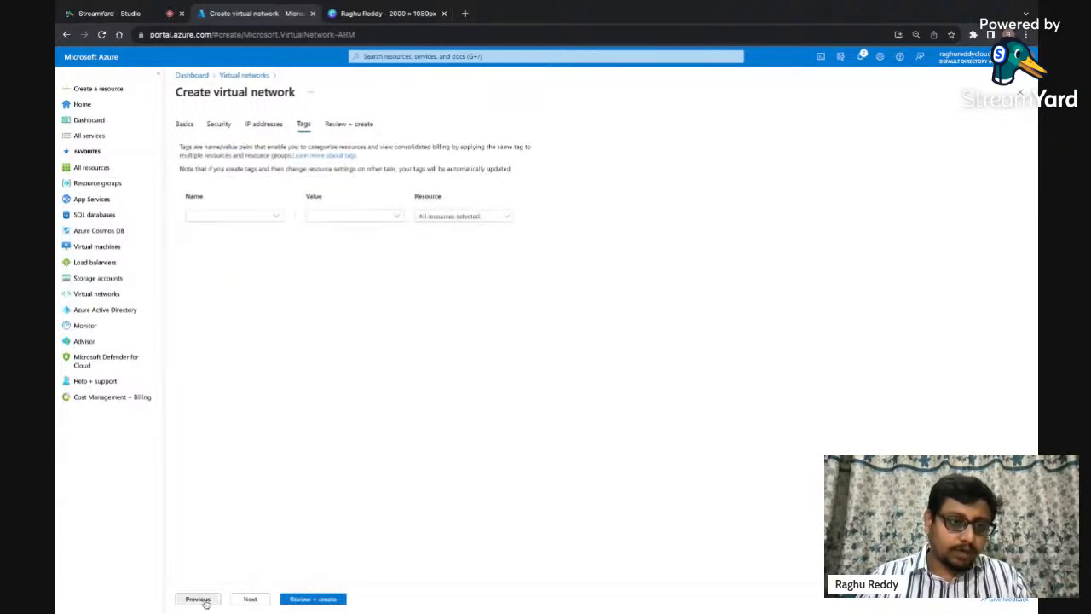
pyautogui.click(203, 600)
pyautogui.click(203, 600)
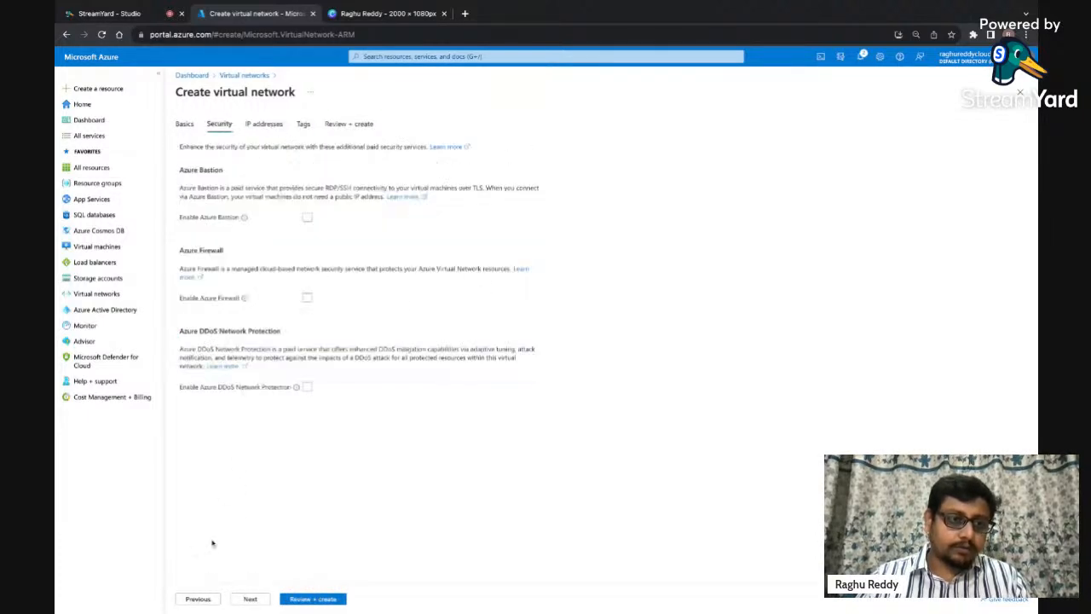
pyautogui.click(201, 599)
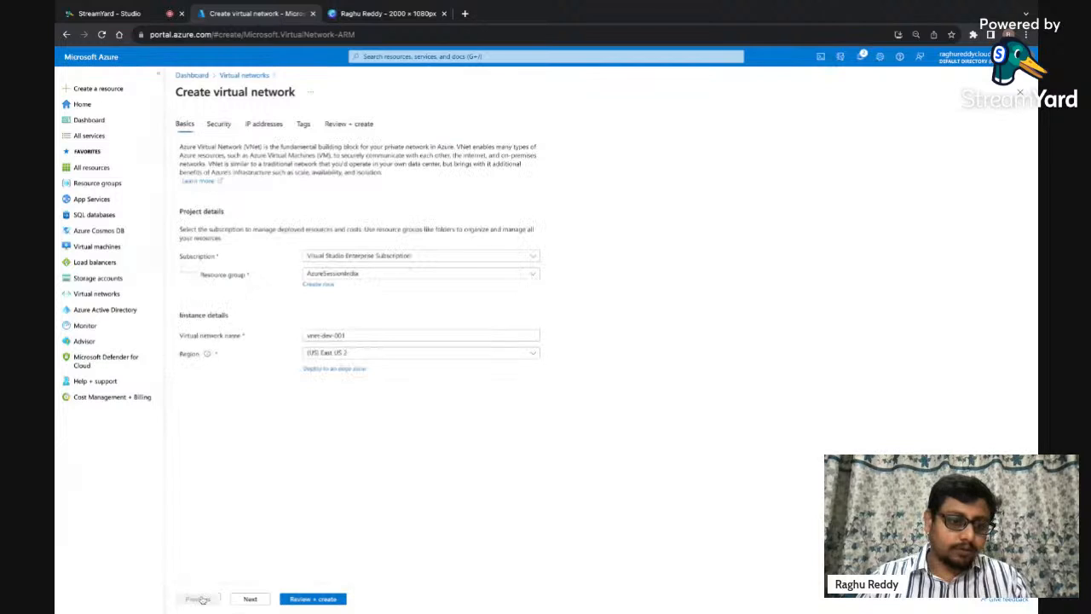
# Advance to the virtual network's IP address settings and consult the point about multiple subnets on the VNets slide in Canva
pyautogui.click(248, 598)
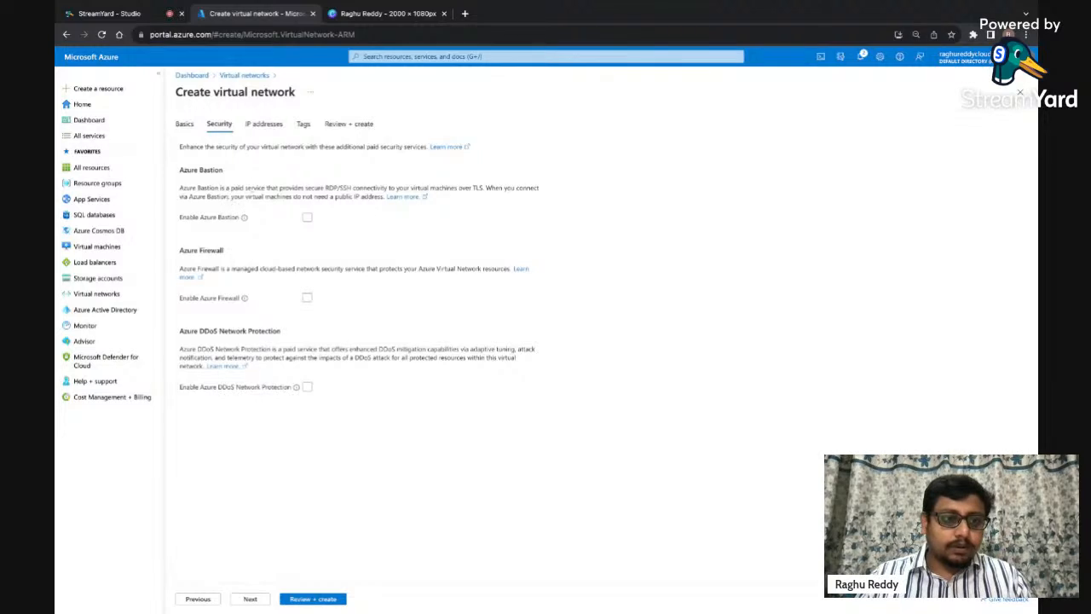
pyautogui.click(251, 599)
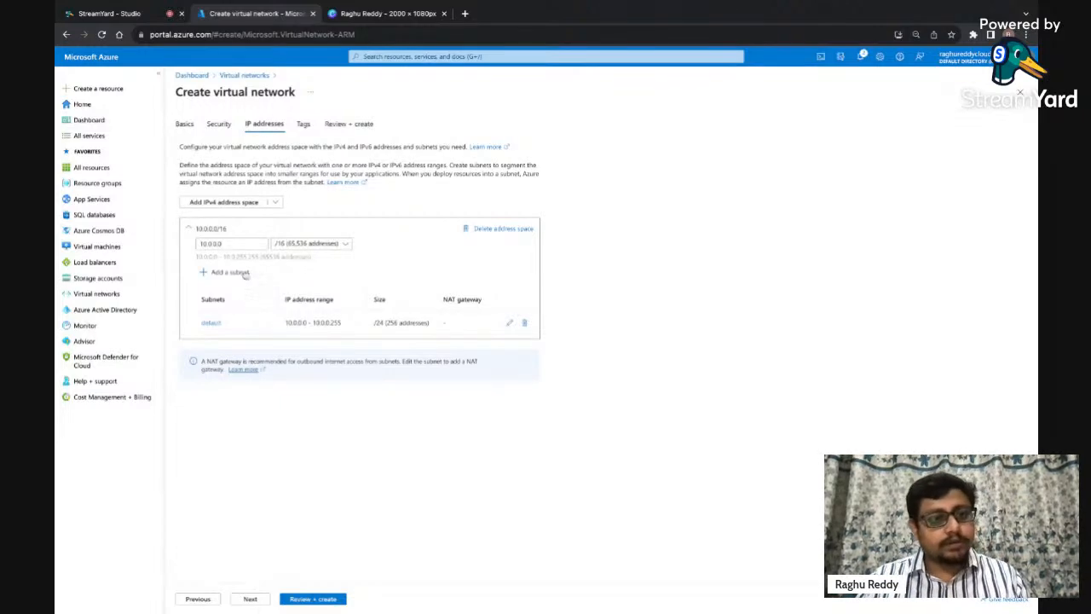
pyautogui.click(357, 23)
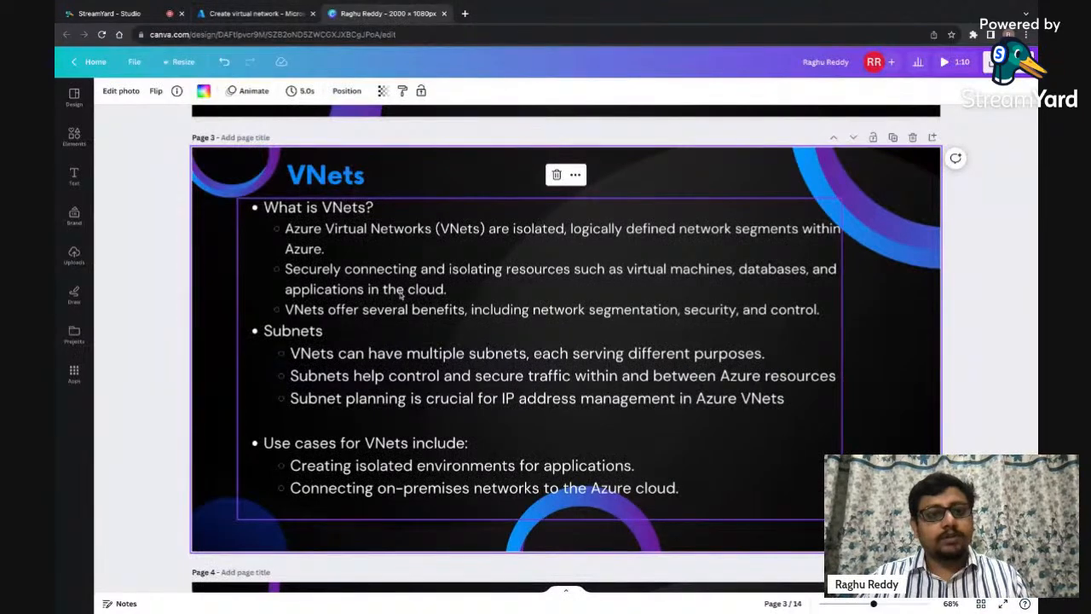
pyautogui.moveTo(300, 353); pyautogui.dragTo(735, 353)
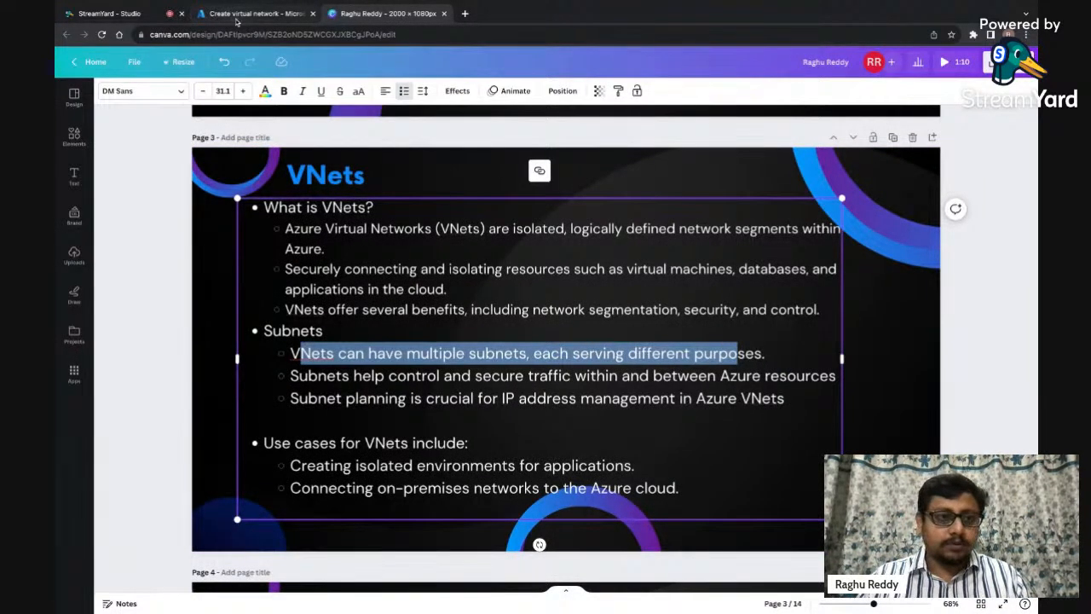
pyautogui.click(234, 14)
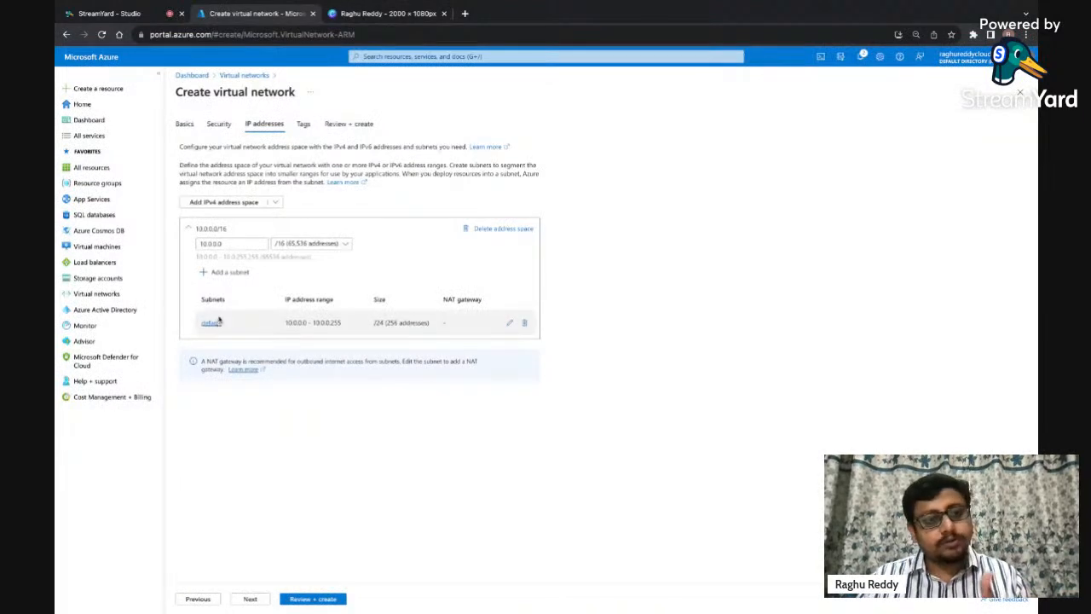
# Add a subnet named dev-ui to the virtual network's 10.0.0.0/16 address space
pyautogui.click(228, 272)
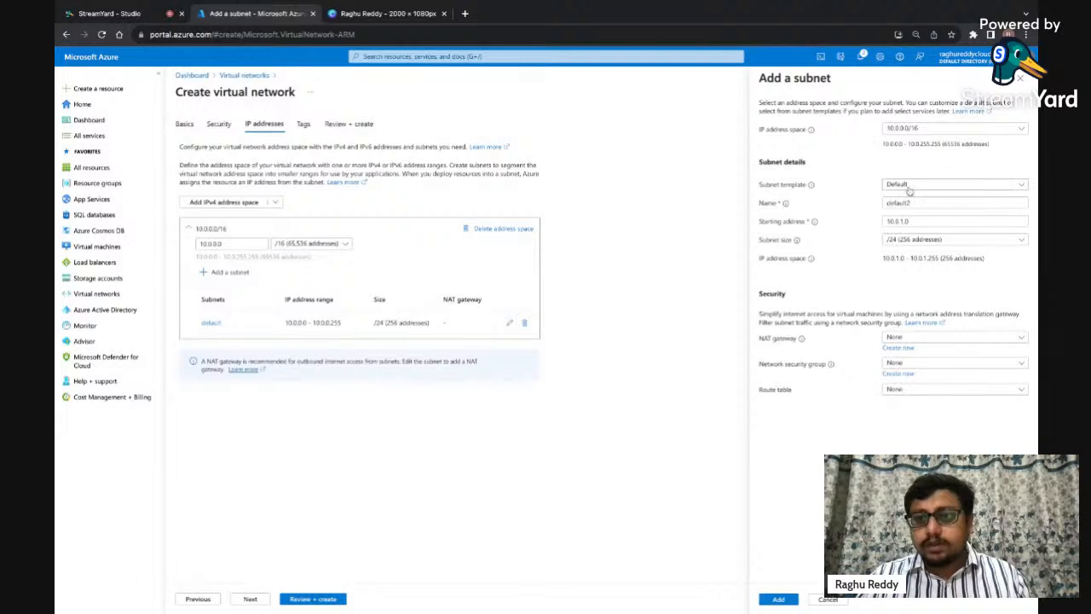
pyautogui.click(909, 191)
pyautogui.click(897, 195)
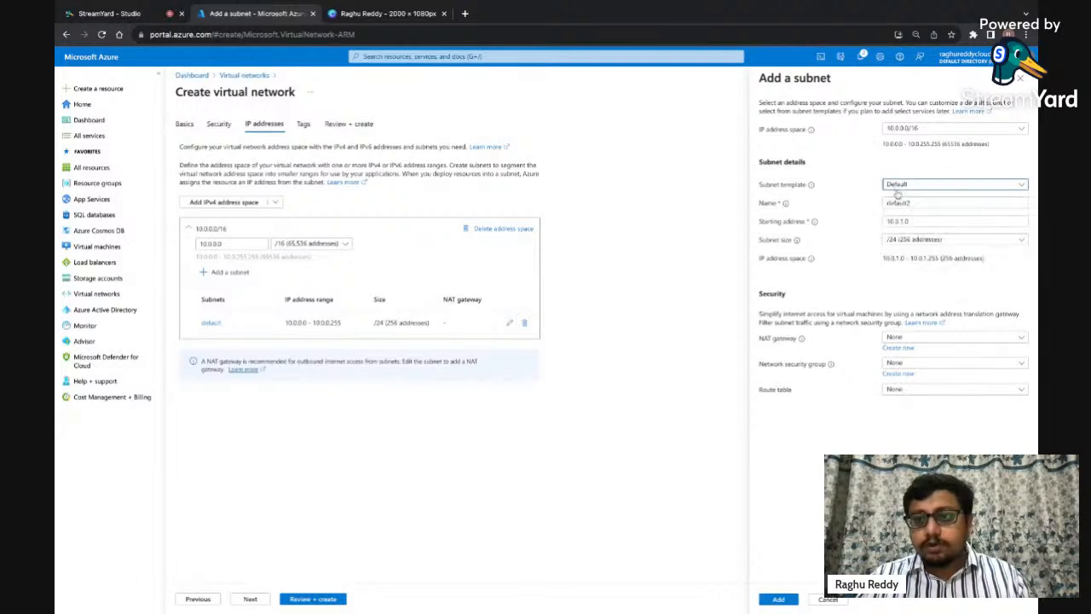
pyautogui.press('Tab')
pyautogui.press('BackSpace')
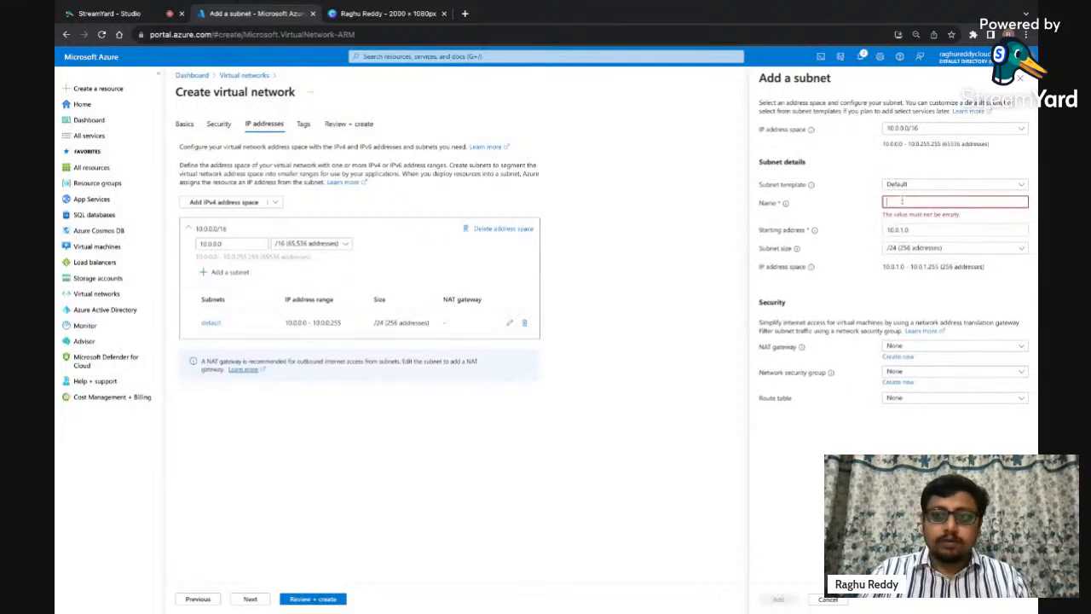
pyautogui.write('dev-')
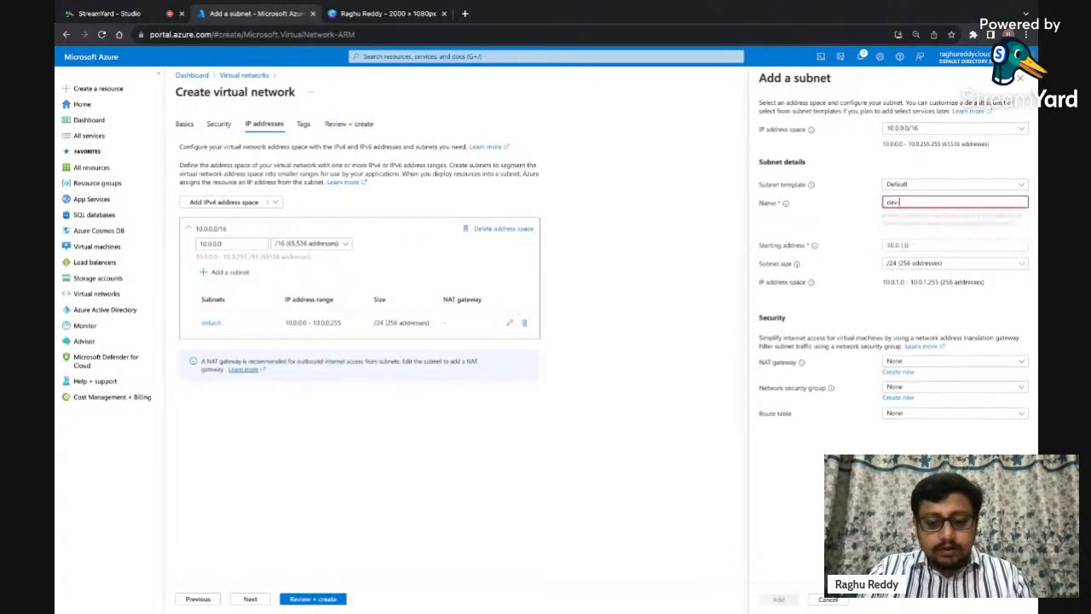
pyautogui.write('ui')
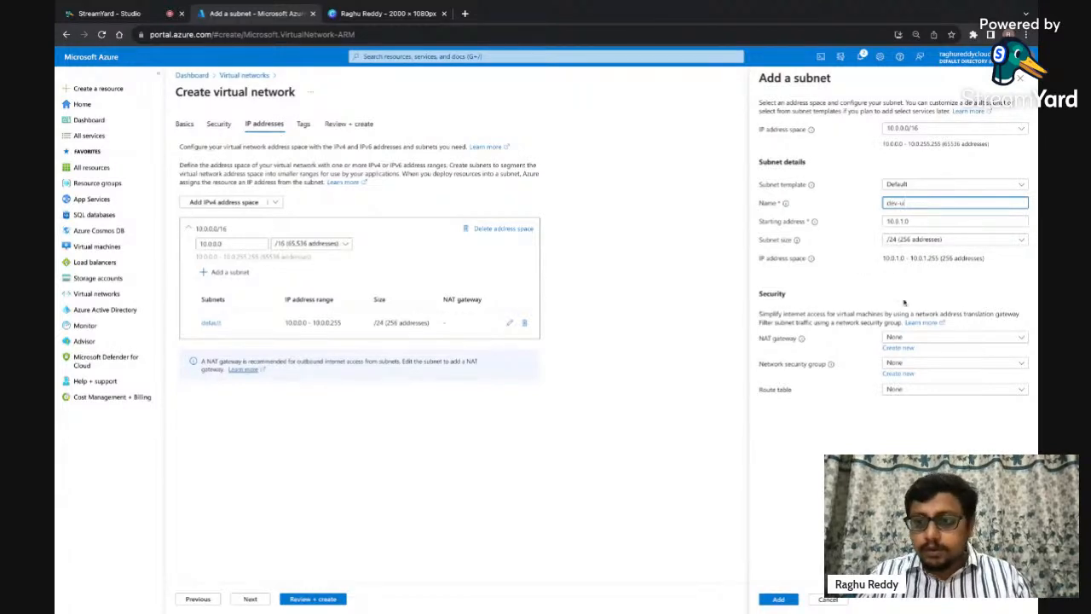
pyautogui.click(780, 600)
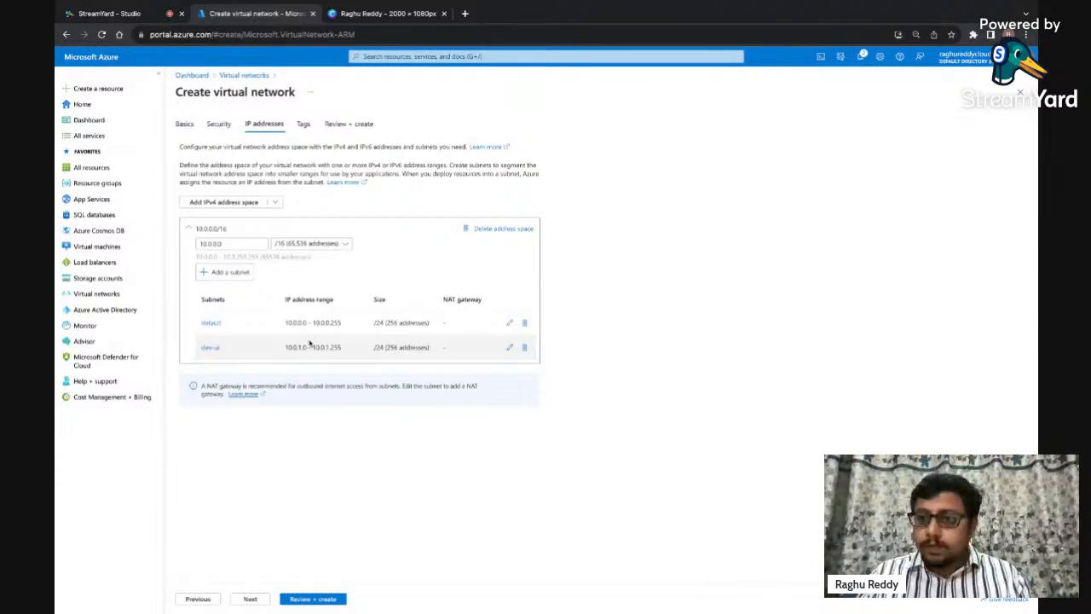
# Add another subnet named dev-db-subnet to the same address space
pyautogui.click(226, 272)
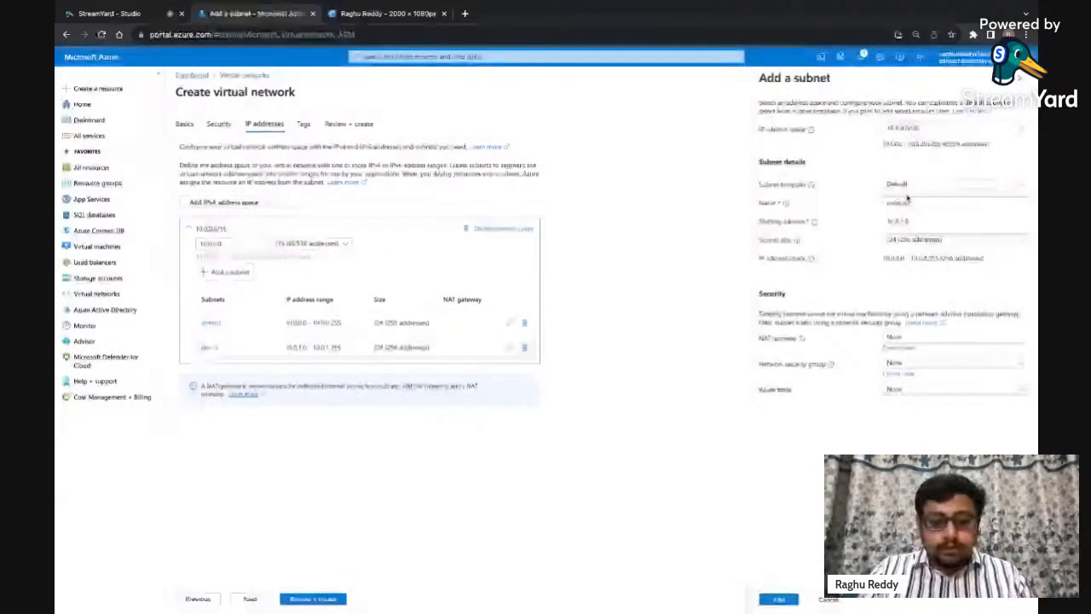
pyautogui.doubleClick(908, 202)
pyautogui.press('BackSpace')
pyautogui.write('qa-')
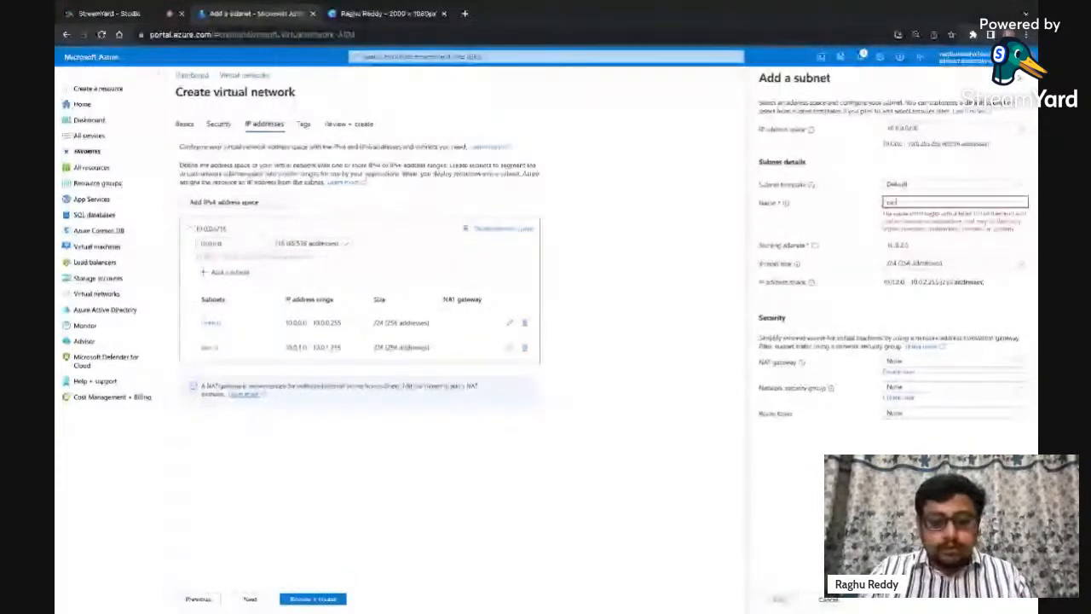
pyautogui.press('BackSpace')
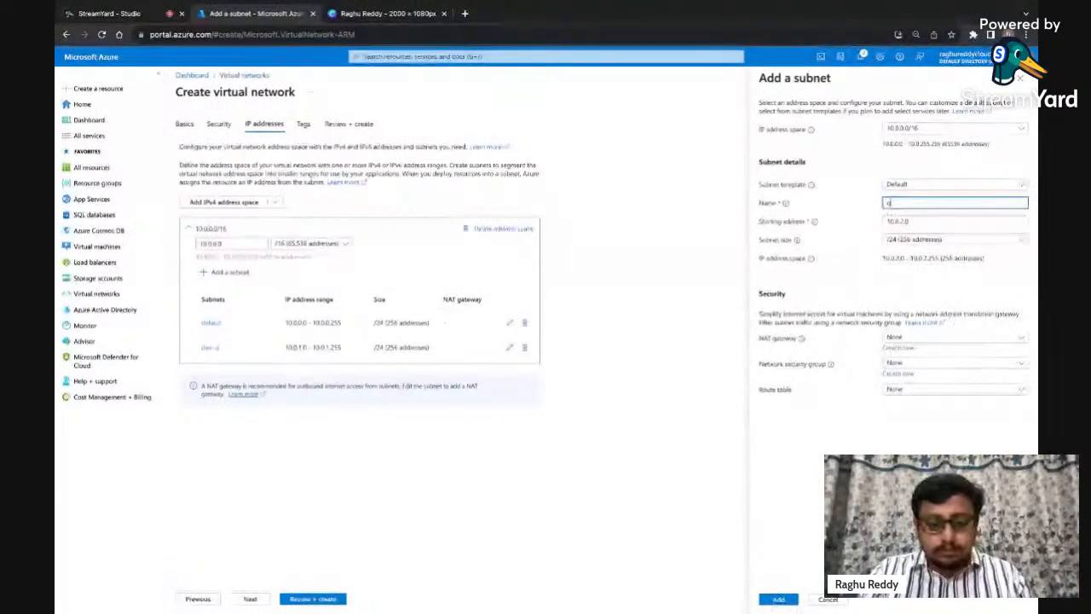
pyautogui.press('BackSpace')
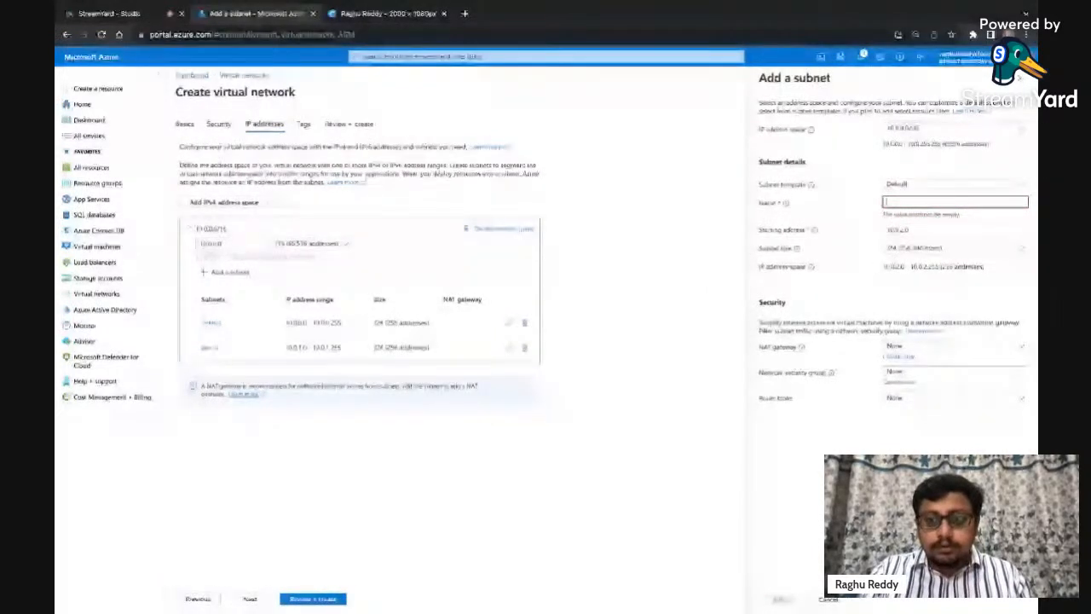
pyautogui.write('d')
pyautogui.press('BackSpace')
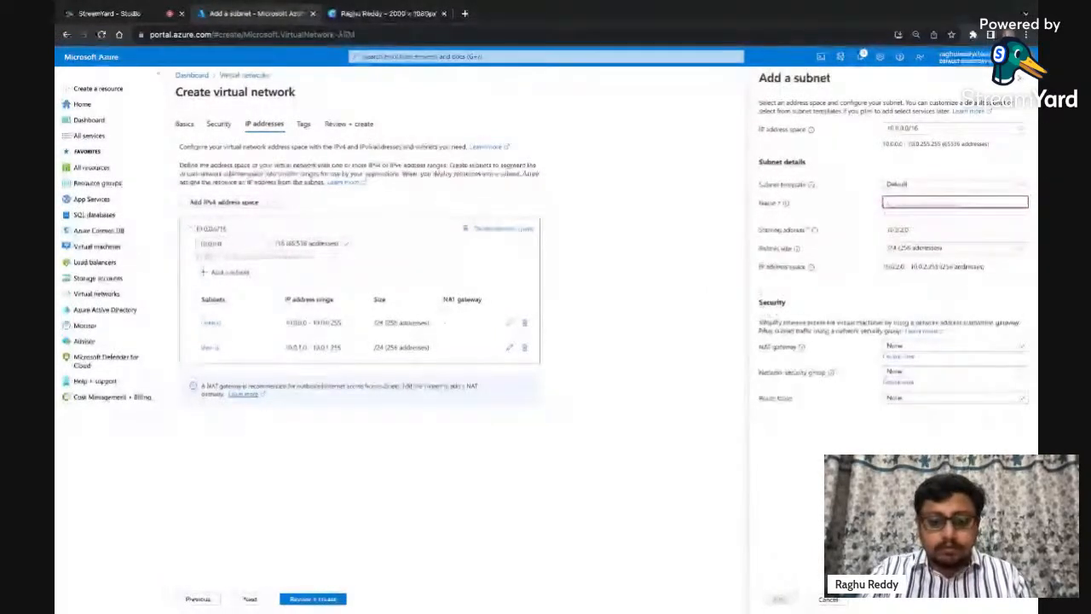
pyautogui.write('dev-')
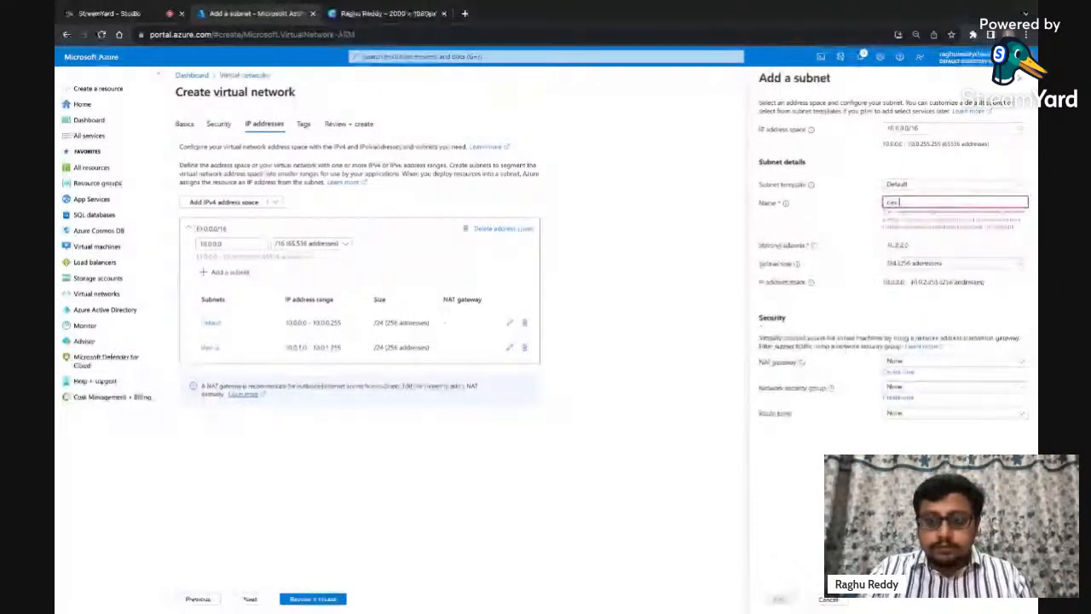
pyautogui.write('dbsubnet')
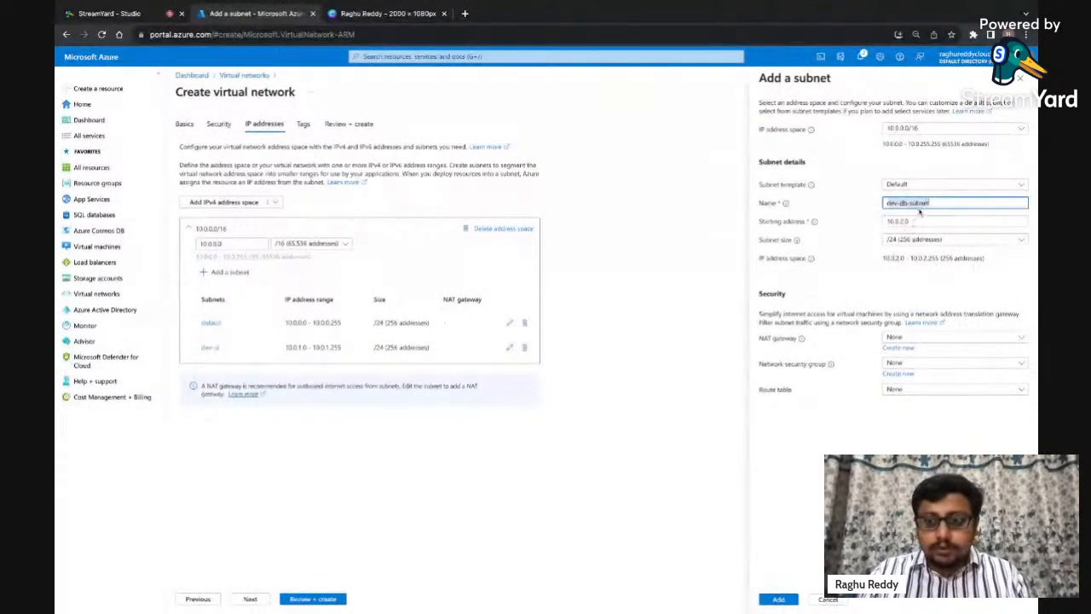
pyautogui.click(779, 600)
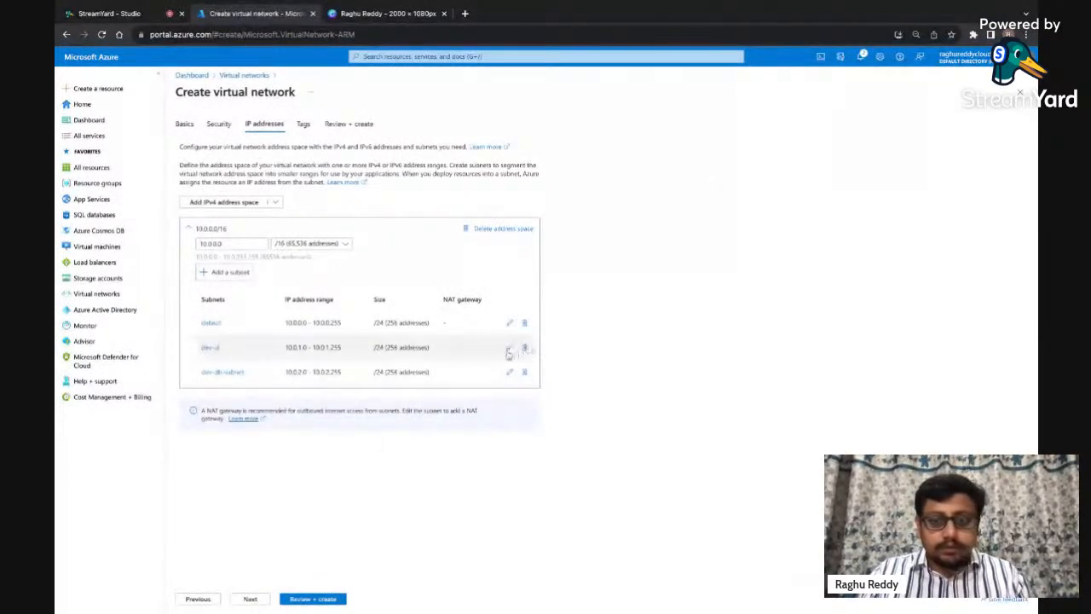
# Rename the dev-ui subnet as dev-ui-subnet and save it
pyautogui.click(509, 349)
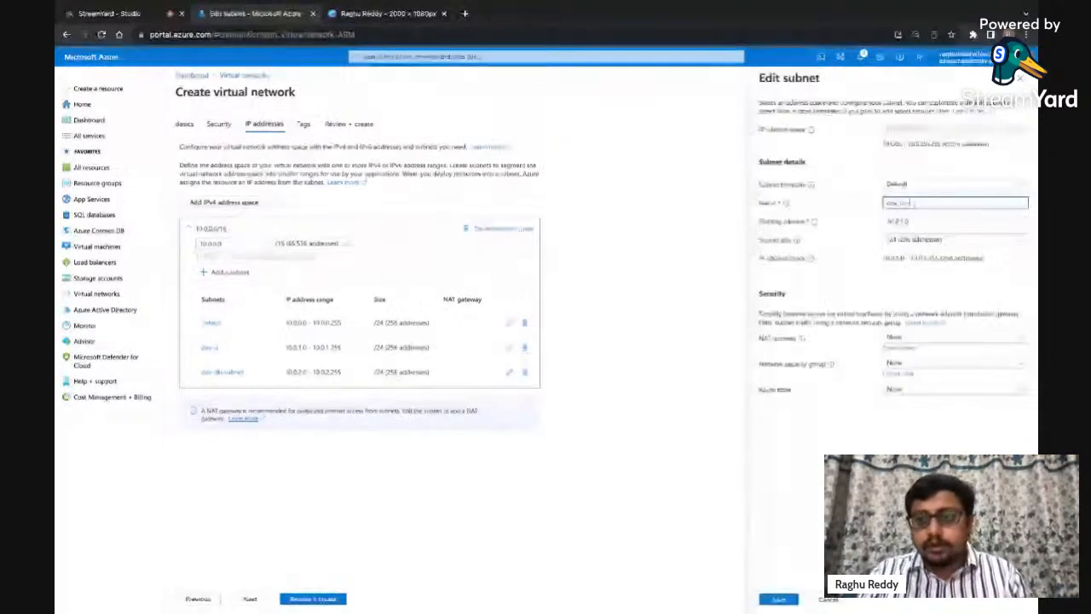
pyautogui.write('t-end')
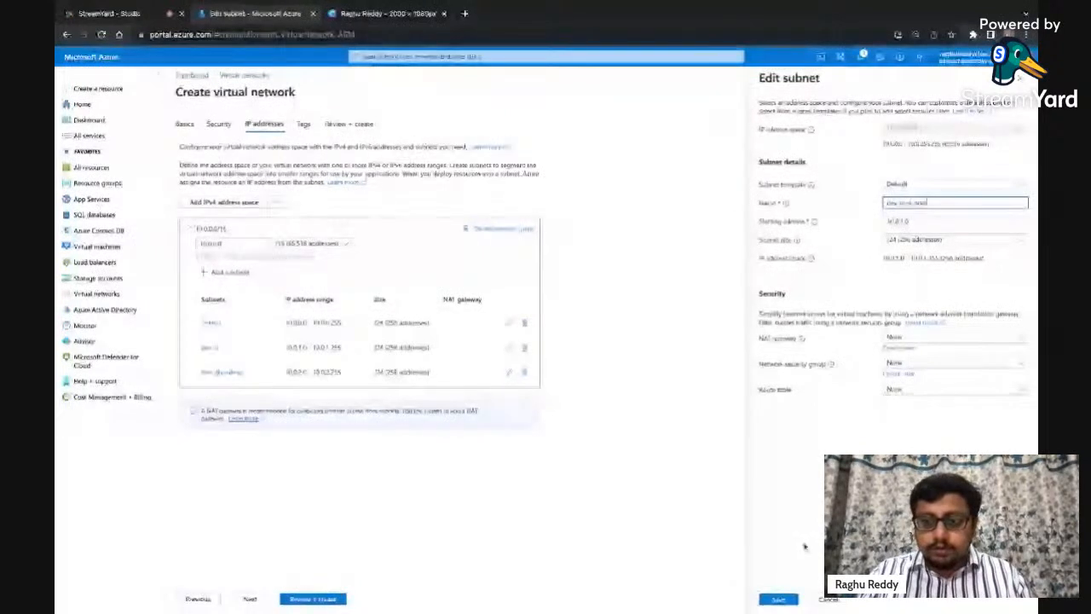
pyautogui.click(779, 599)
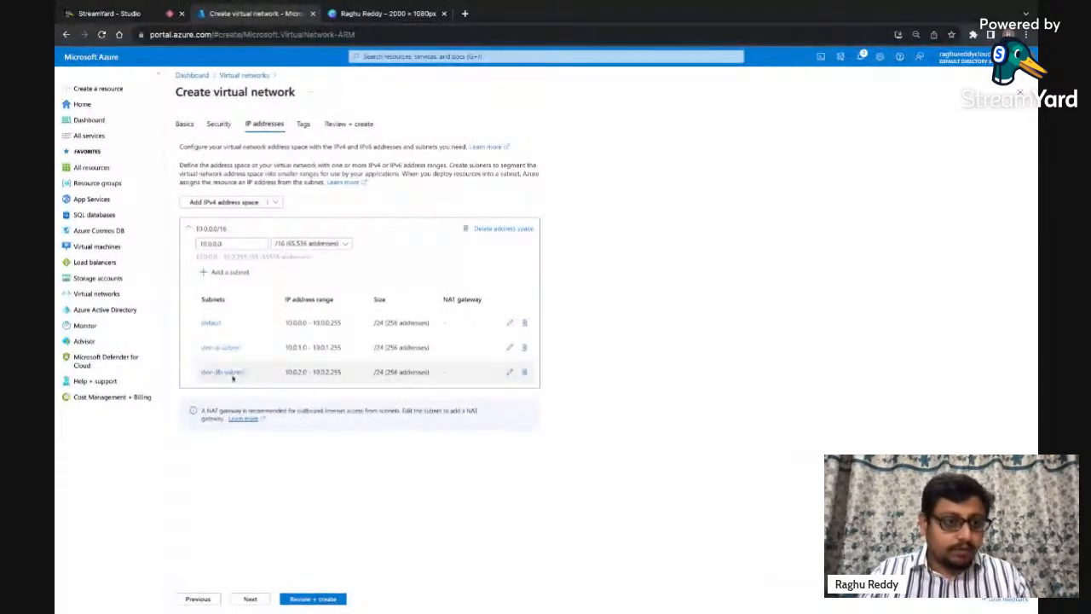
# Start another subnet named dev-api-subnet and check its starting address and the available IP address spaces
pyautogui.click(223, 272)
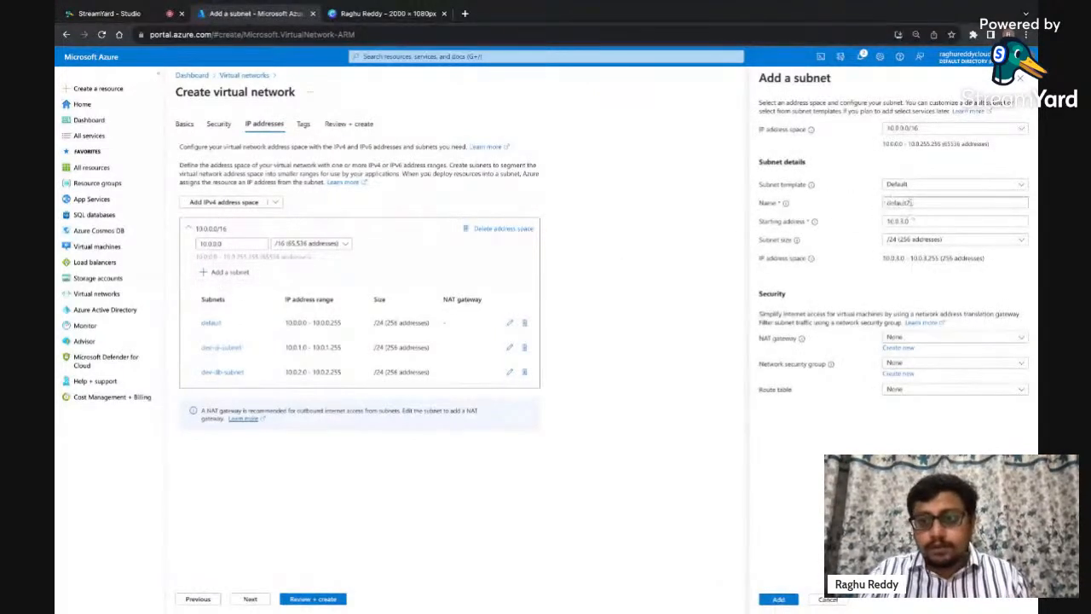
pyautogui.click(911, 203)
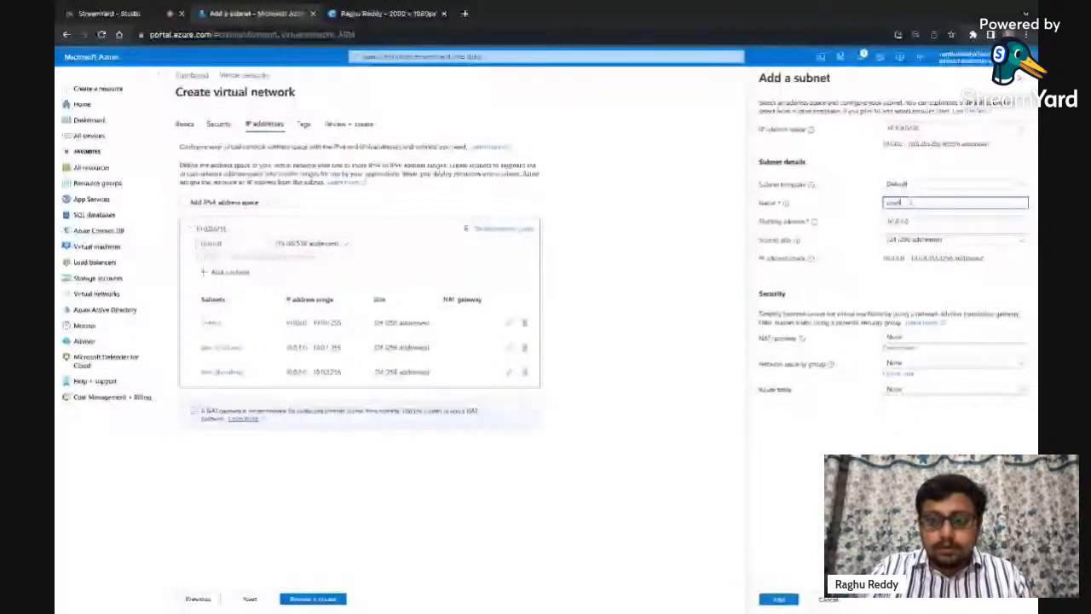
pyautogui.write('dev-d')
pyautogui.write('ks')
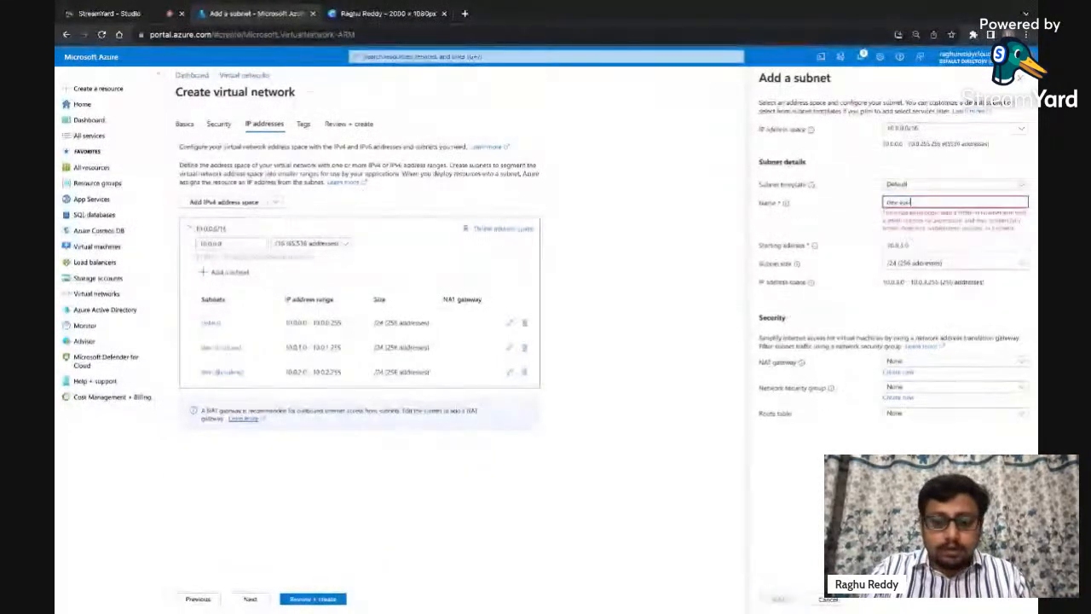
pyautogui.write('subnet')
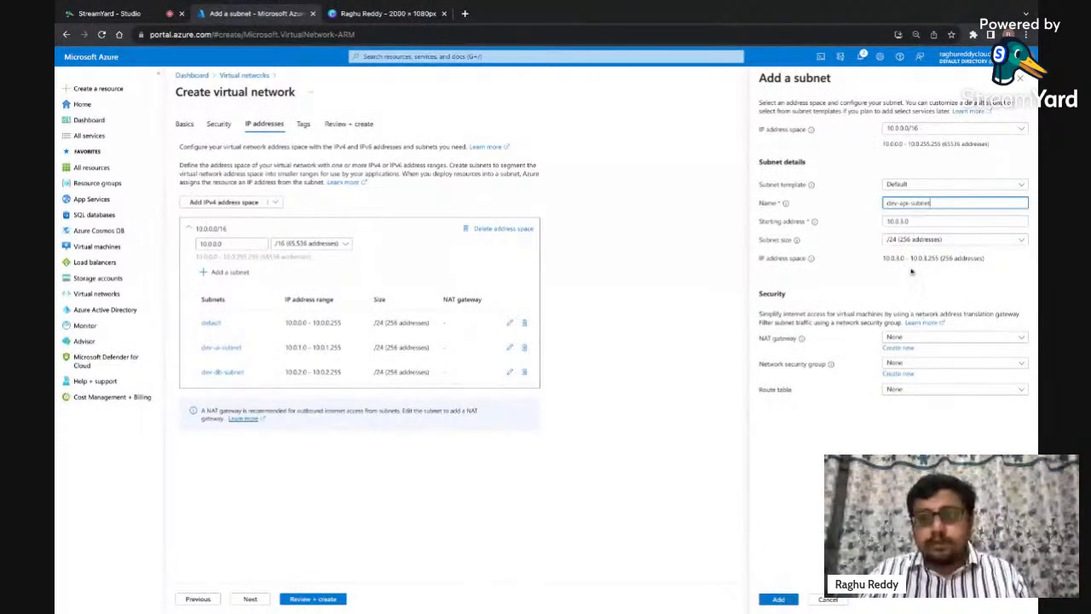
pyautogui.moveTo(916, 224); pyautogui.dragTo(876, 224)
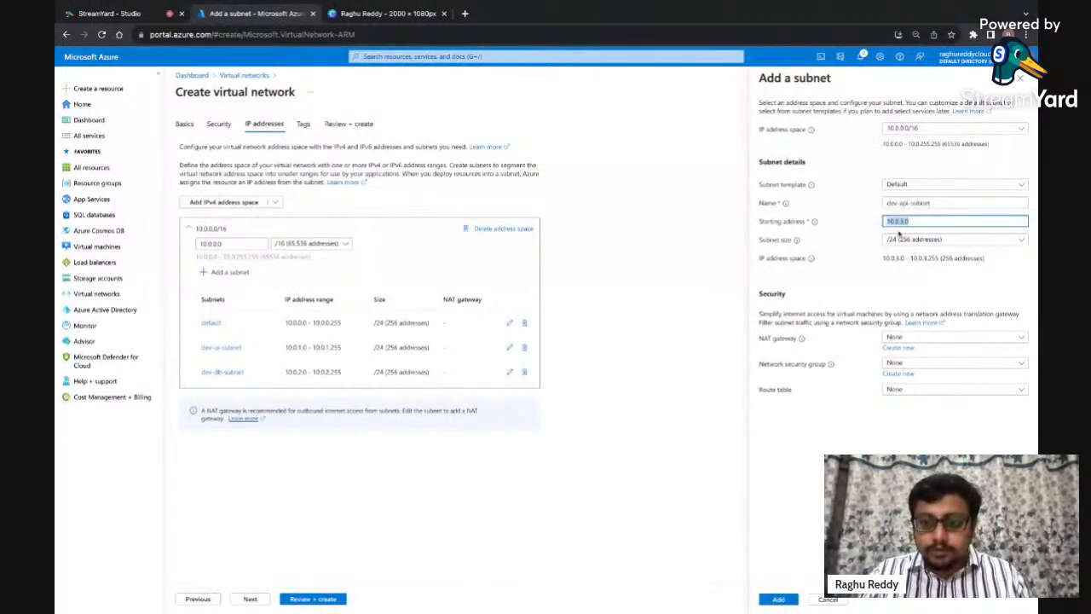
pyautogui.click(909, 221)
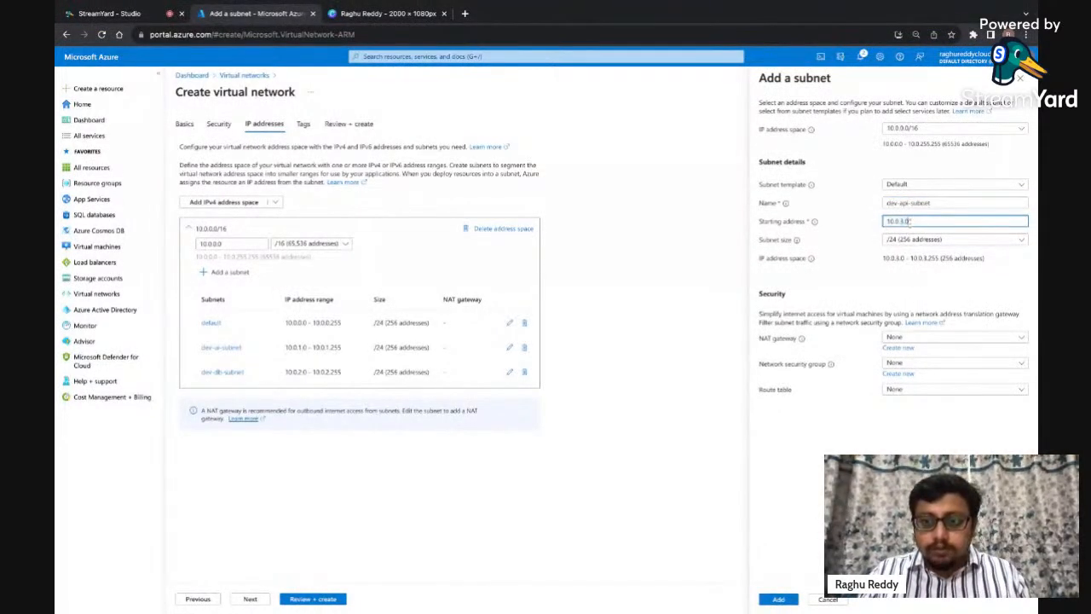
pyautogui.click(917, 128)
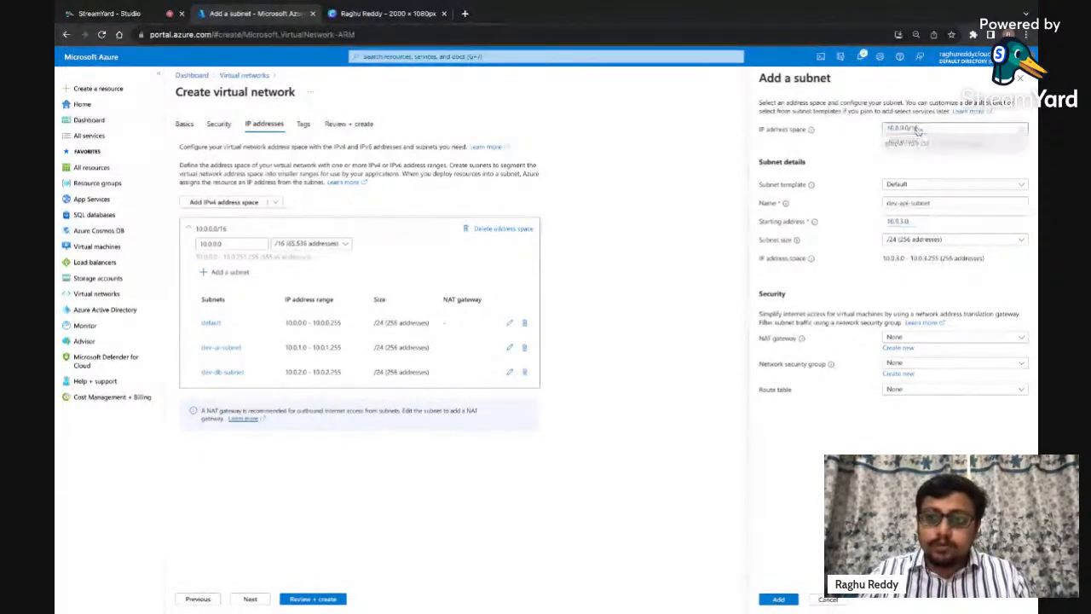
# Try the /23 and /21 subnet sizes for dev-api-subnet and check its starting address and the IP address space options
pyautogui.click(925, 239)
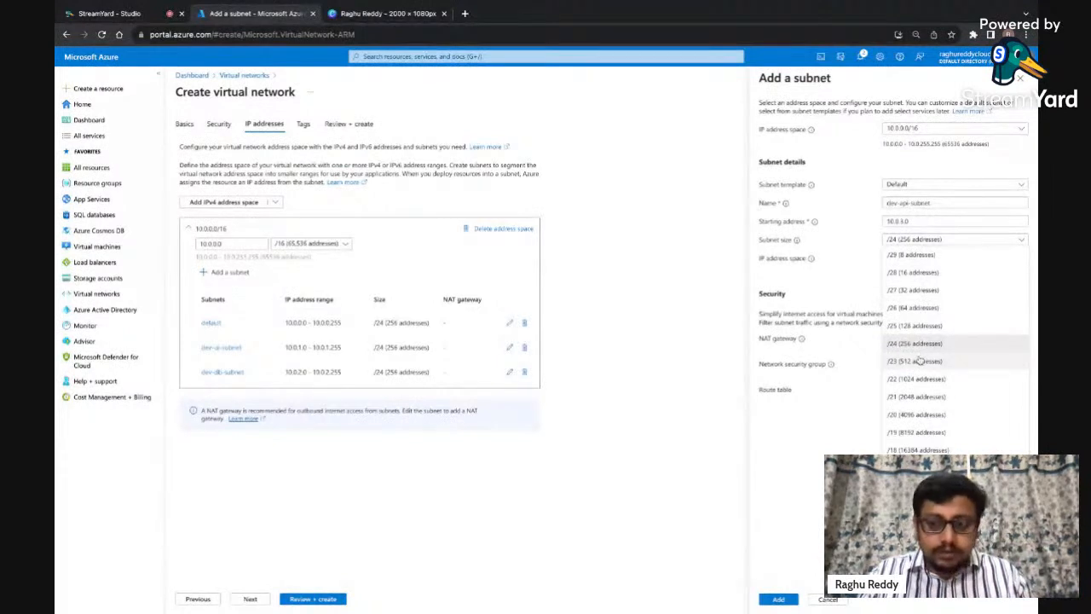
pyautogui.click(920, 361)
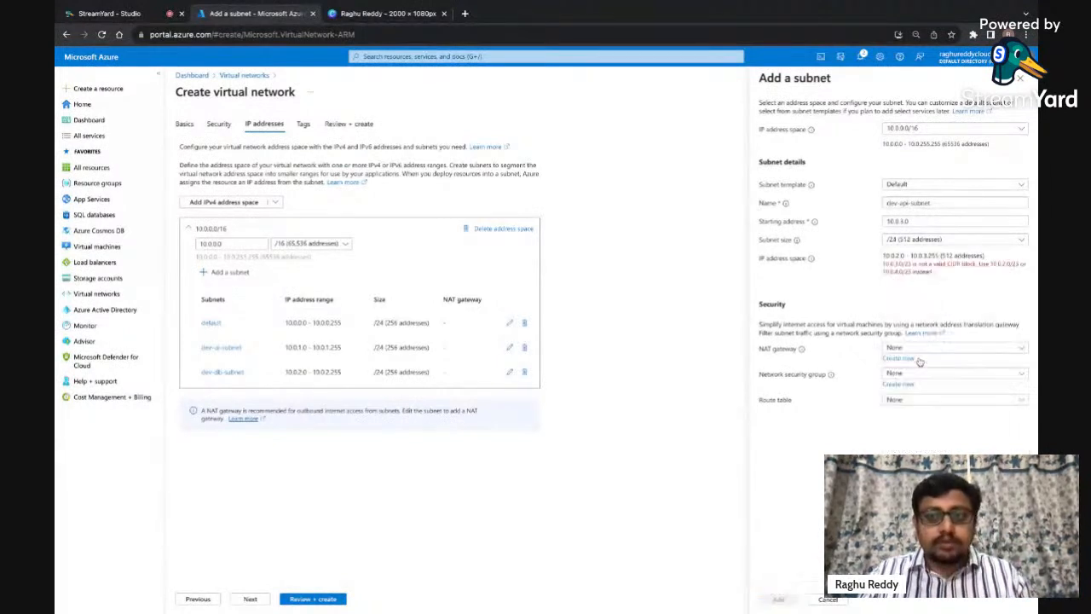
pyautogui.click(898, 243)
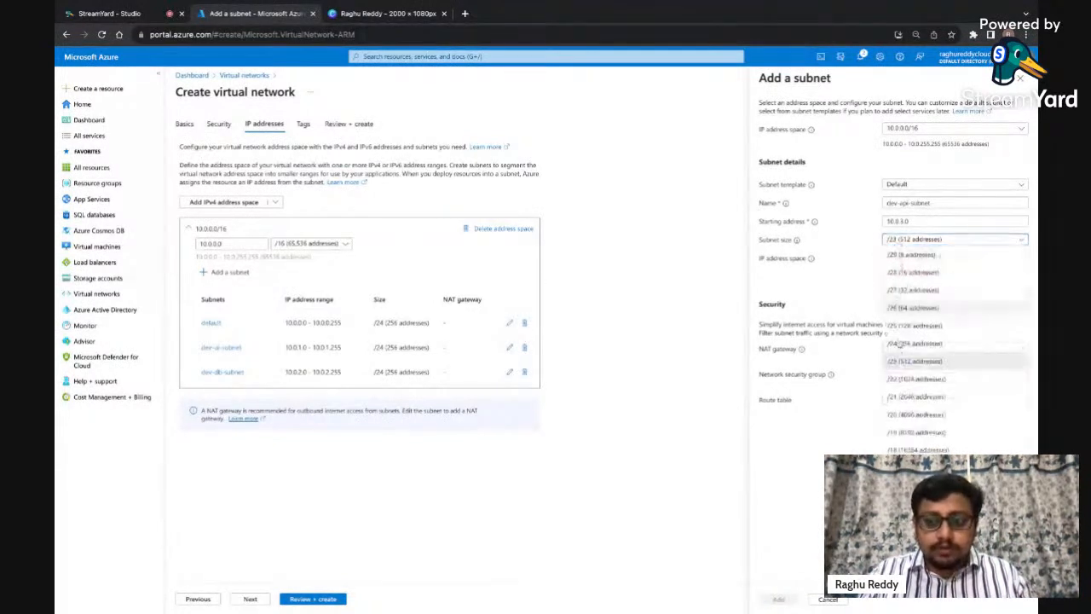
pyautogui.click(908, 397)
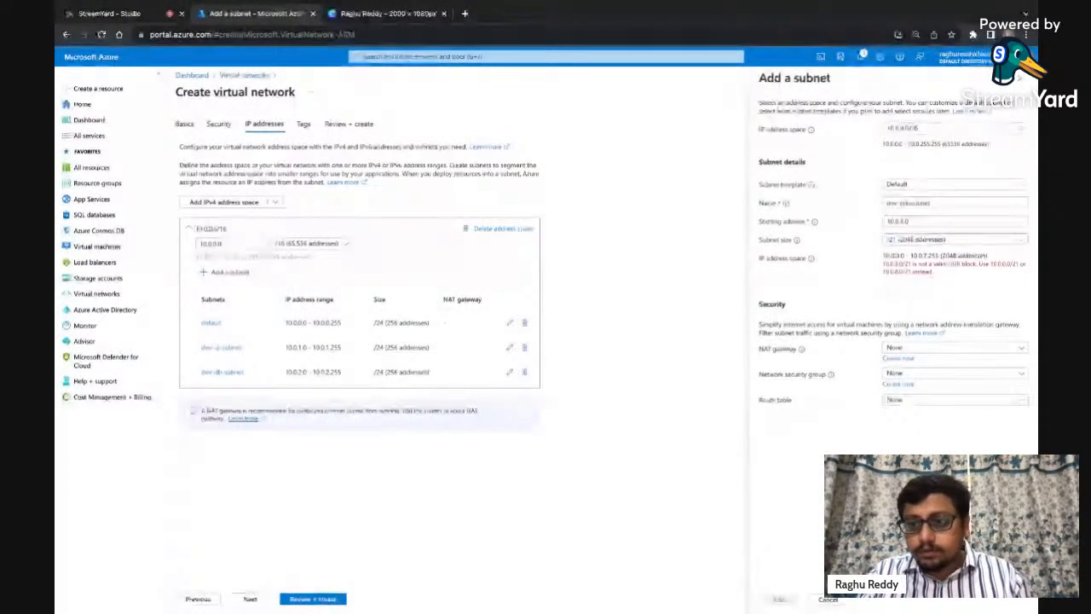
pyautogui.click(917, 222)
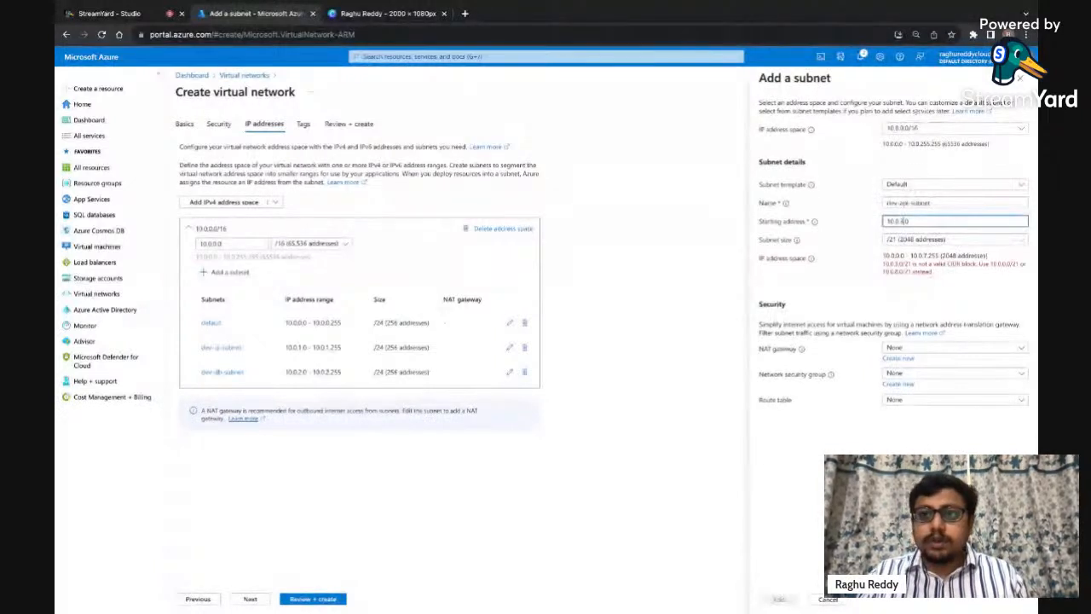
pyautogui.click(915, 129)
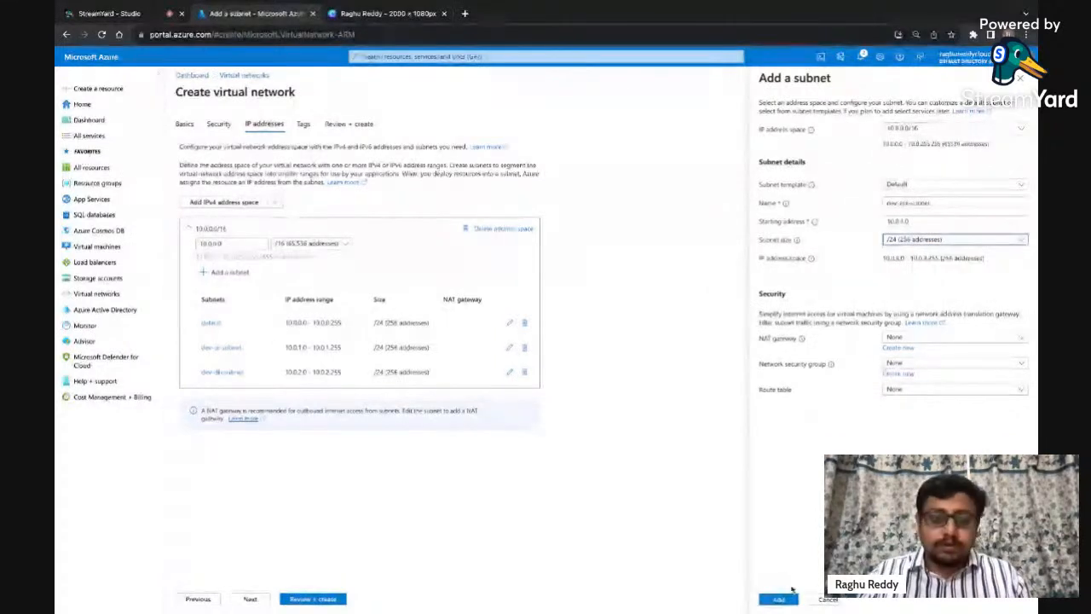
# Add dev-api-subnet with a /24 size, then review and create the virtual network
pyautogui.click(790, 599)
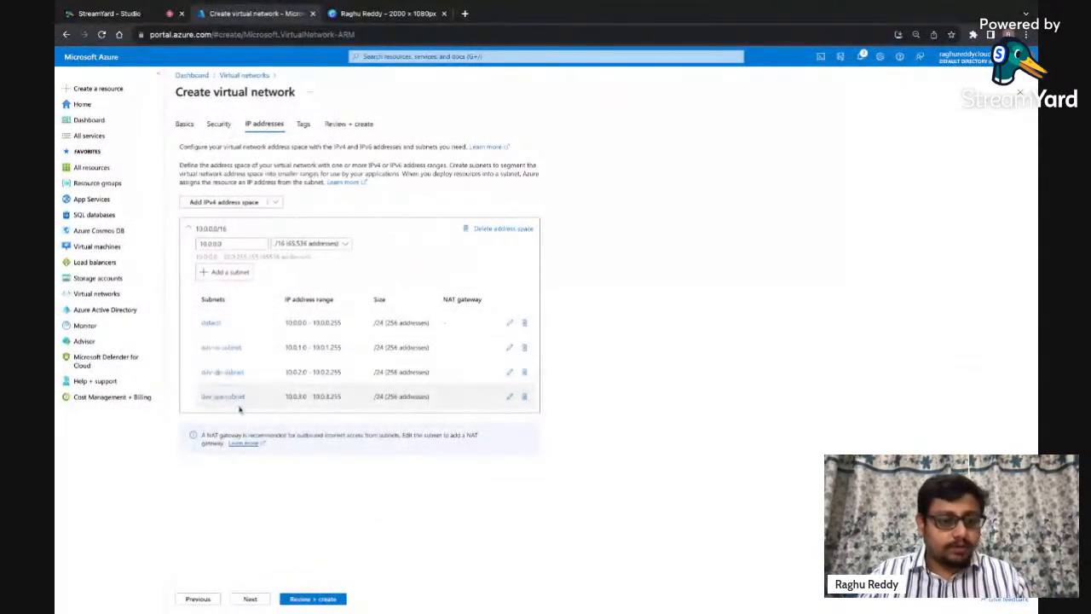
pyautogui.click(314, 598)
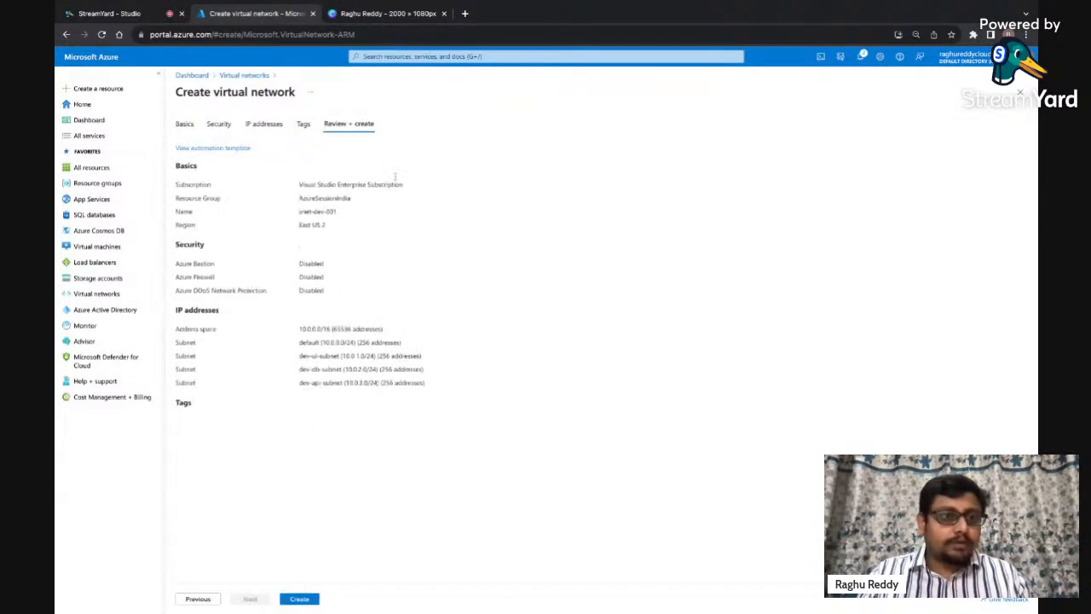
pyautogui.click(298, 598)
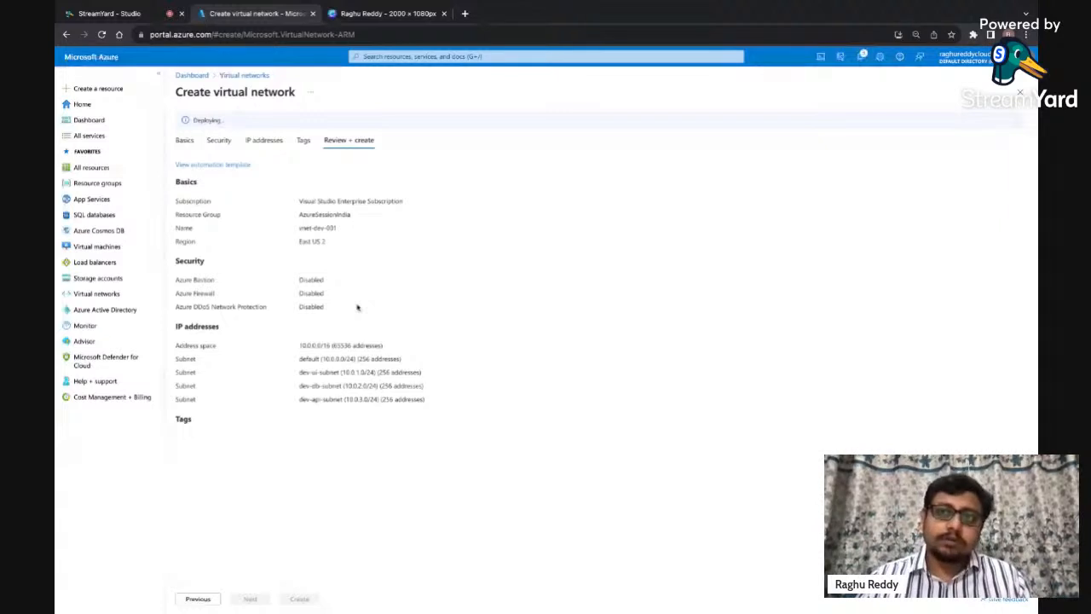
# Open the vnet-dev-001 deployment from the notifications and check its progress and resource status
pyautogui.click(861, 58)
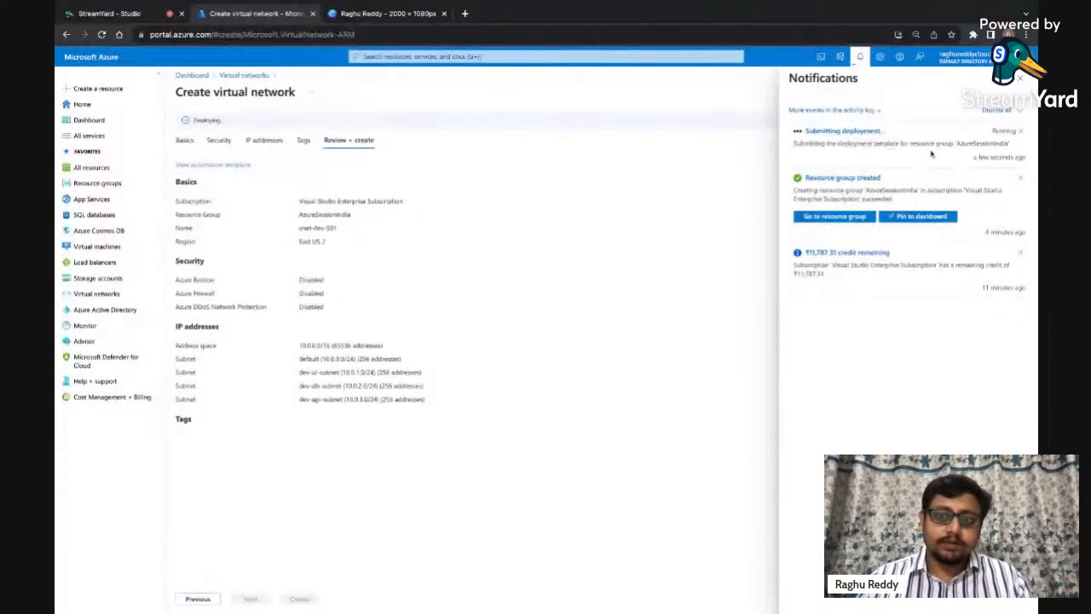
pyautogui.click(833, 129)
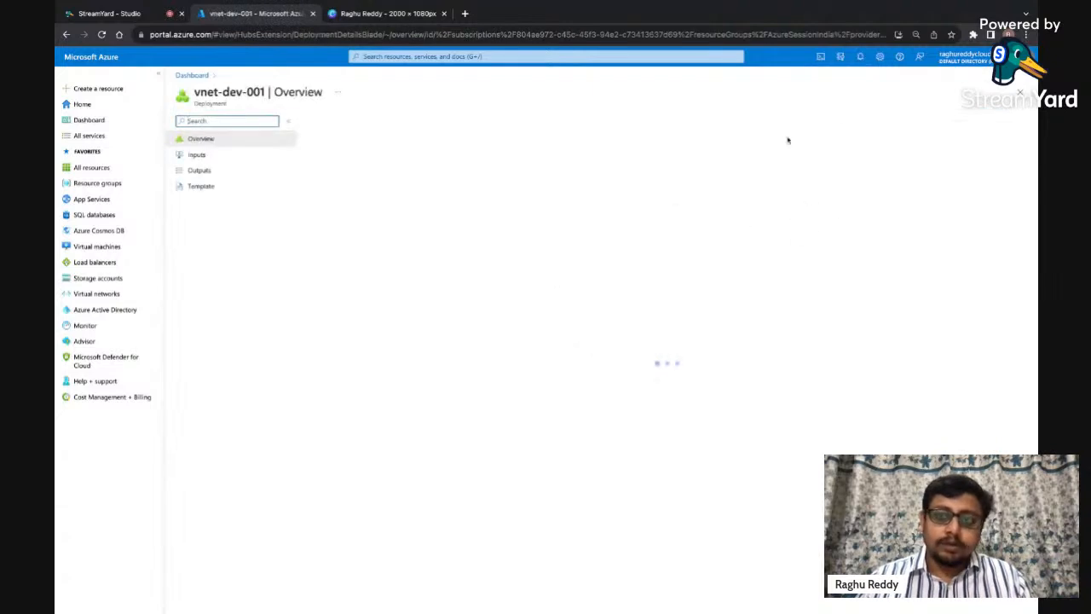
pyautogui.click(861, 58)
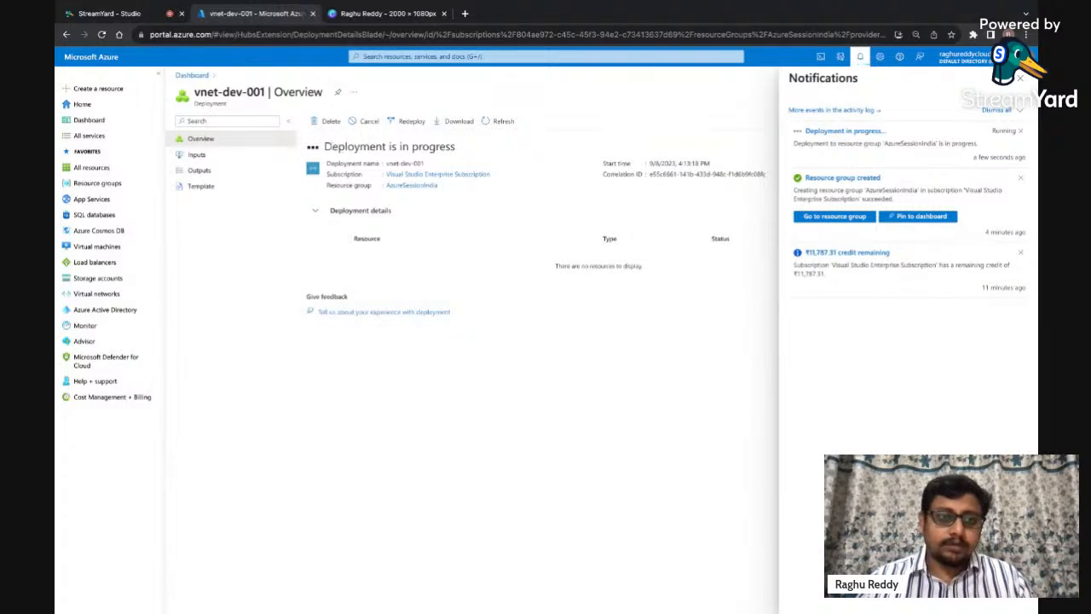
pyautogui.moveTo(325, 146); pyautogui.dragTo(457, 147)
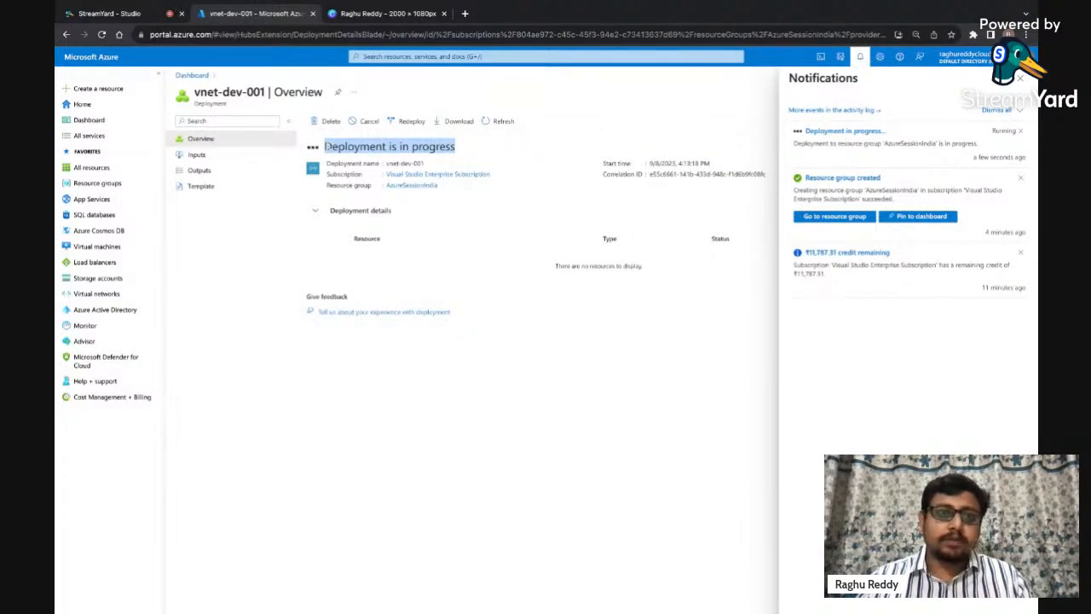
pyautogui.click(468, 150)
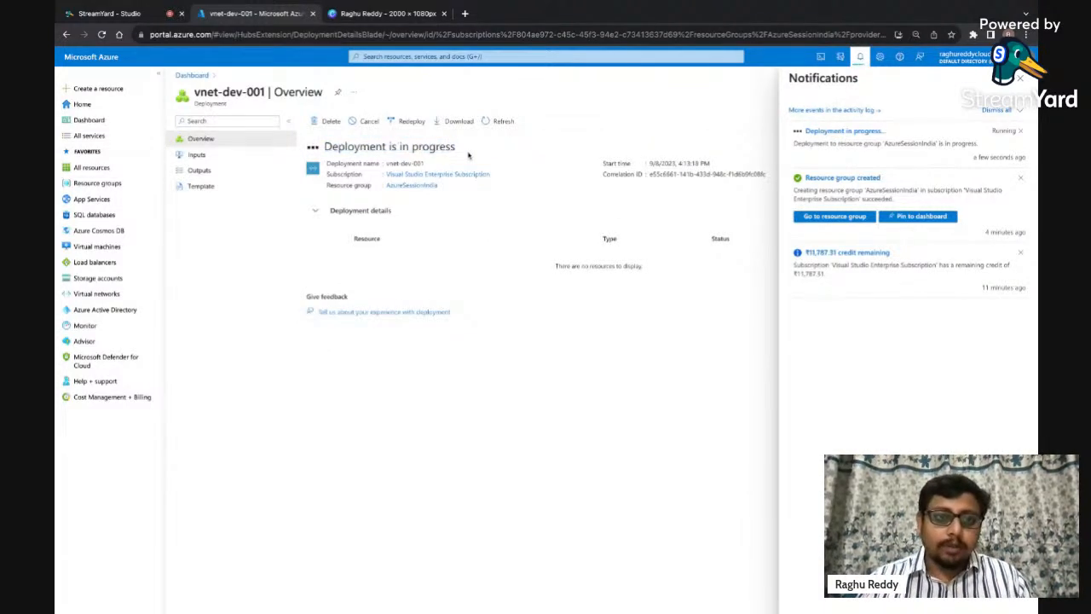
pyautogui.click(397, 13)
pyautogui.click(293, 15)
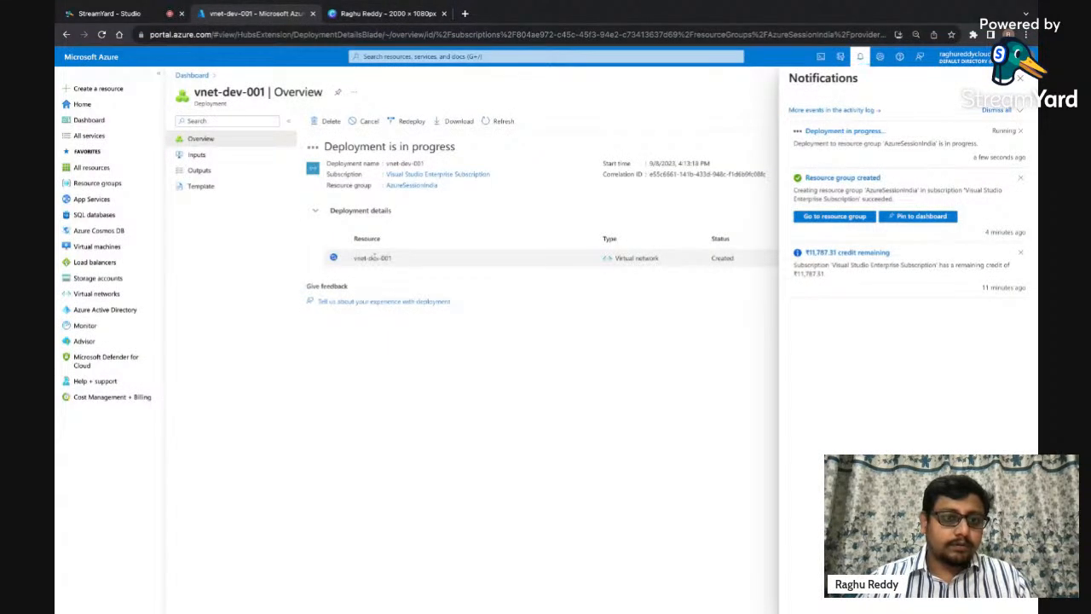
pyautogui.click(727, 268)
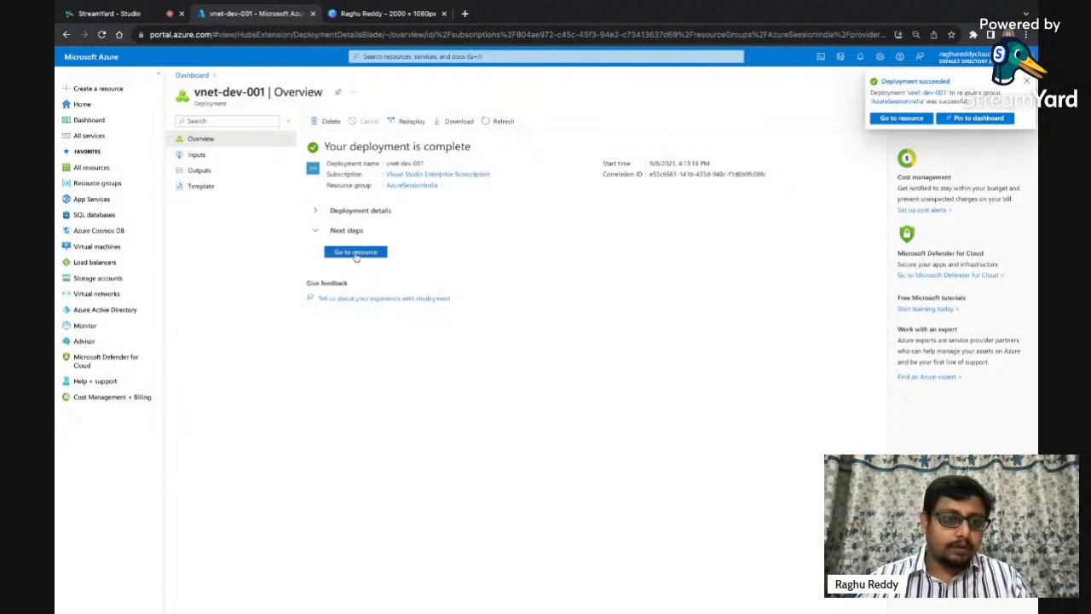
# Open the deployed vnet-dev-001 virtual network and review its address space
pyautogui.click(355, 253)
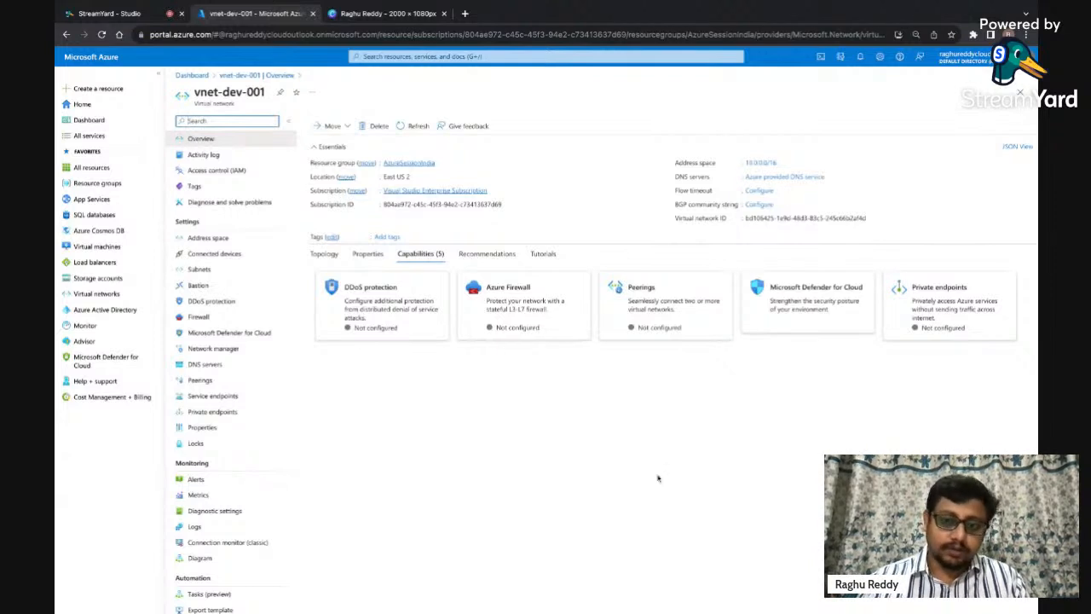
pyautogui.click(208, 238)
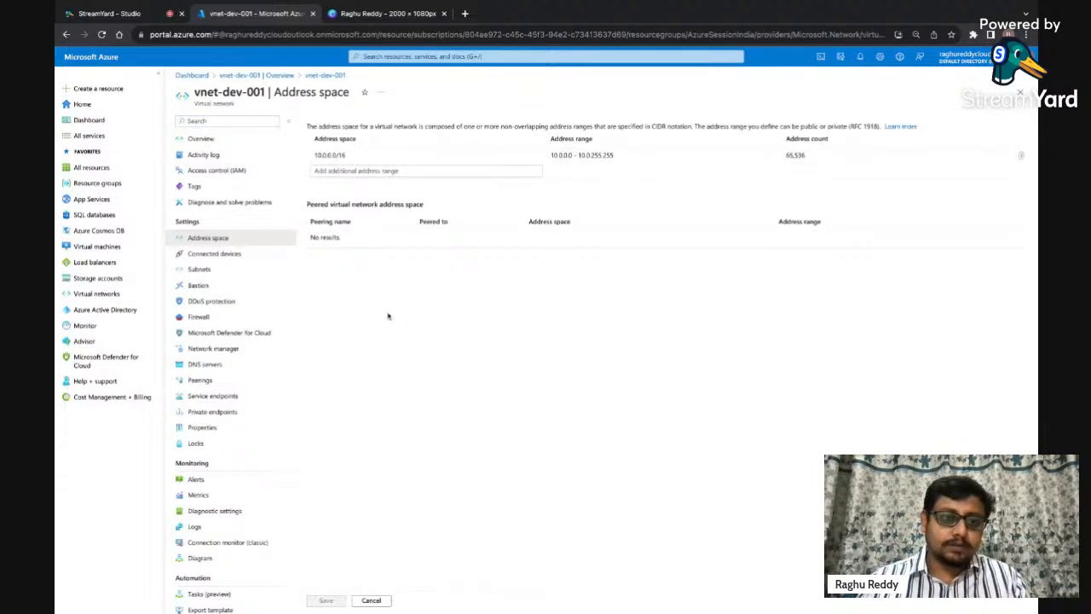
pyautogui.click(320, 155)
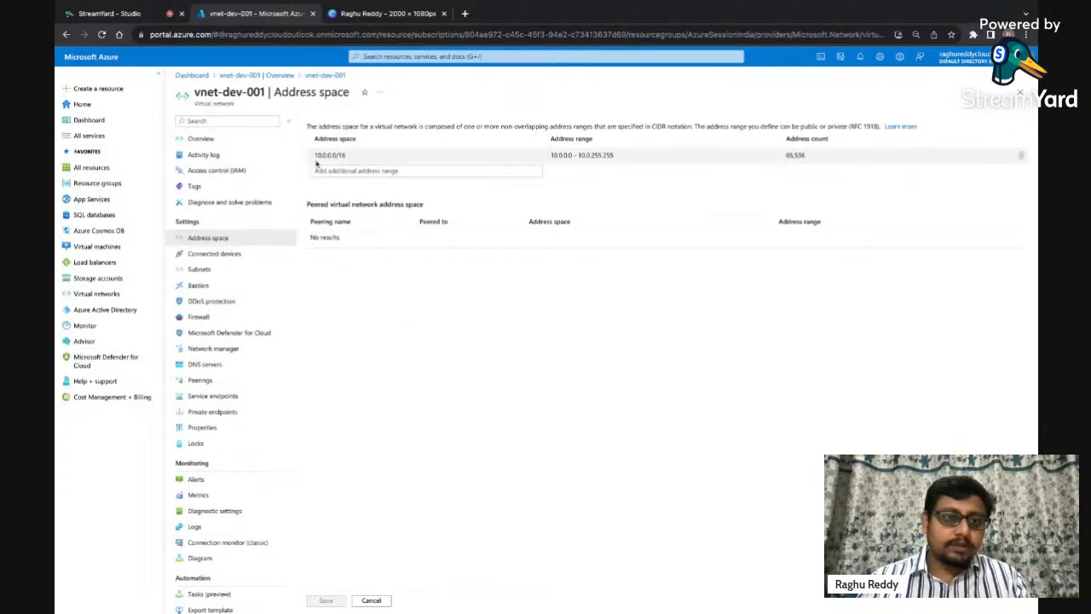
pyautogui.moveTo(316, 155); pyautogui.dragTo(358, 170)
pyautogui.click(317, 260)
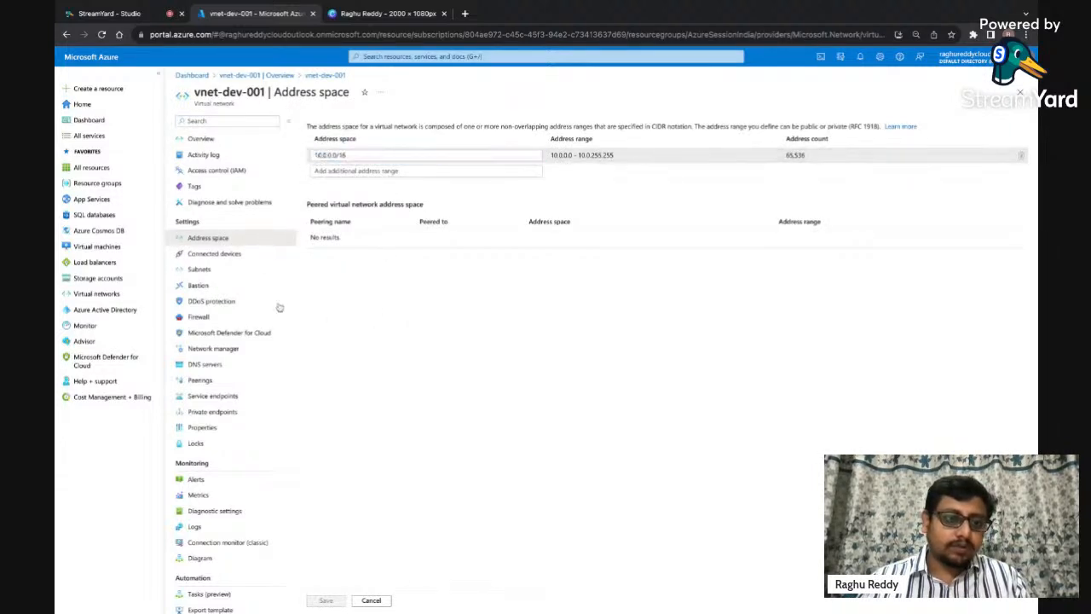
# Review the virtual network's subnets, checking the IPv4 range and available IPs of dev-ui-subnet
pyautogui.click(217, 268)
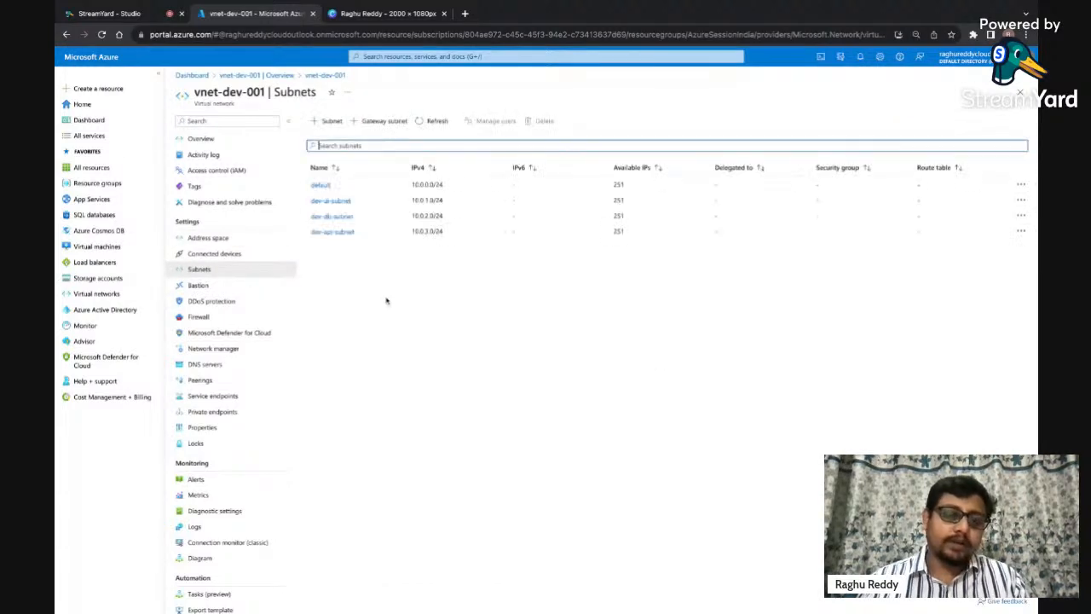
pyautogui.moveTo(397, 201); pyautogui.dragTo(444, 200)
pyautogui.click(397, 199)
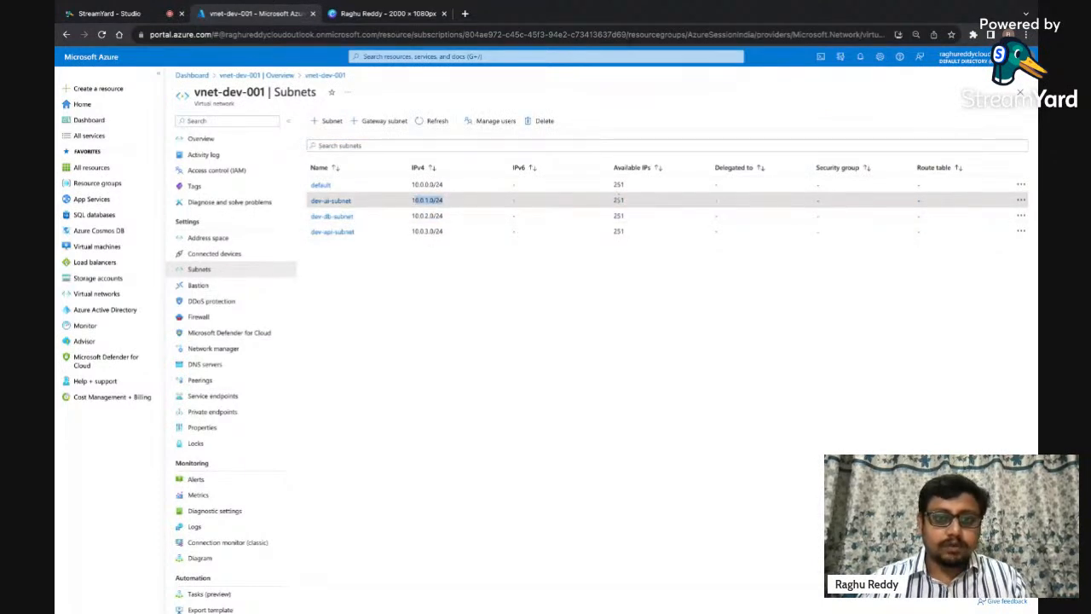
pyautogui.click(615, 195)
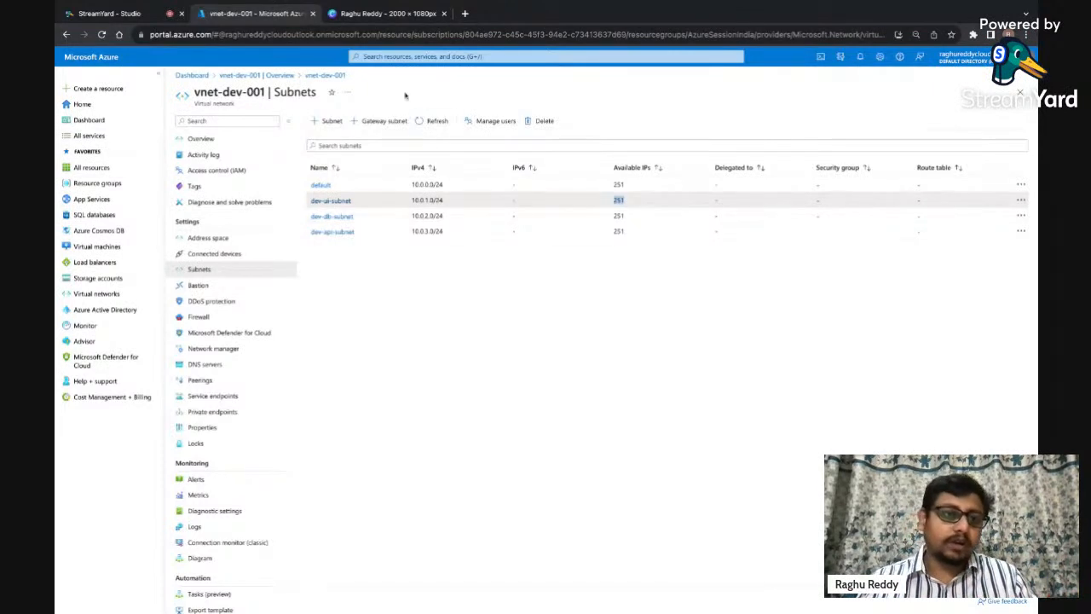
# Leave the virtual network for the virtual machines list and start creating a new Azure virtual machine
pyautogui.click(251, 76)
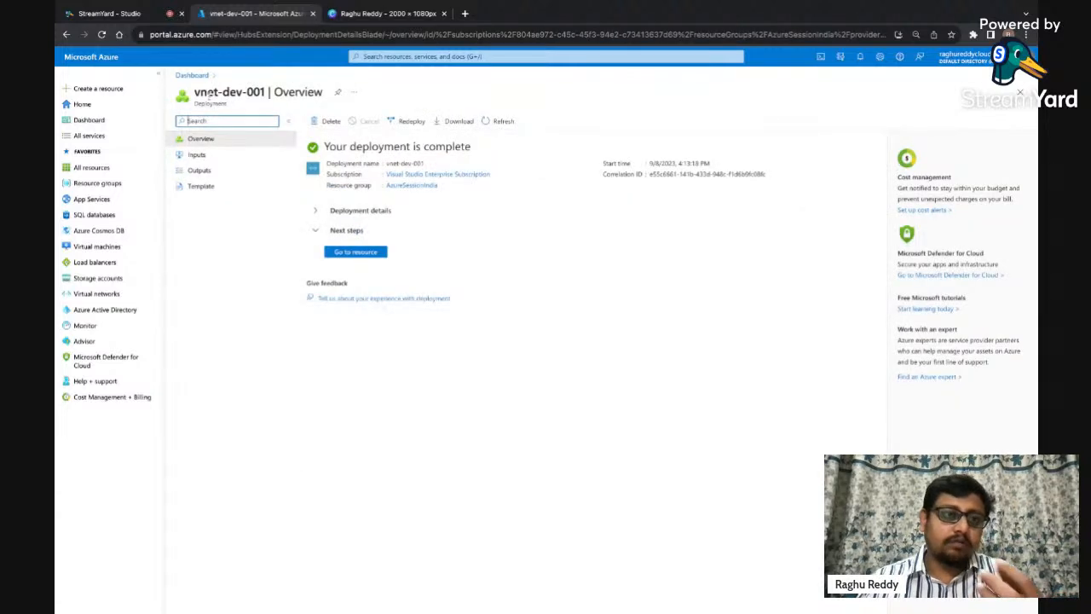
pyautogui.click(195, 76)
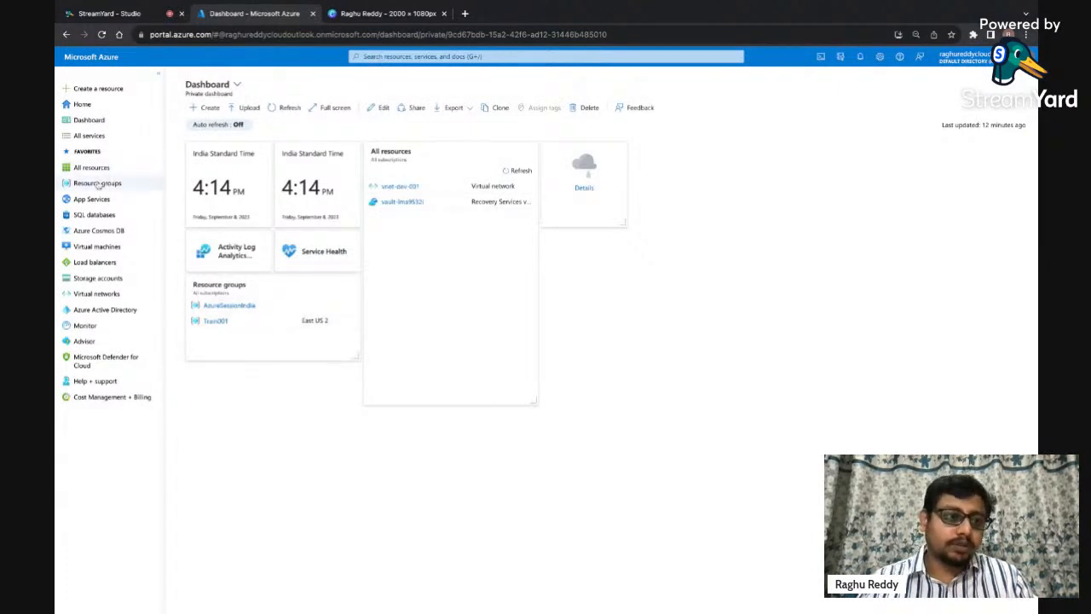
pyautogui.click(97, 216)
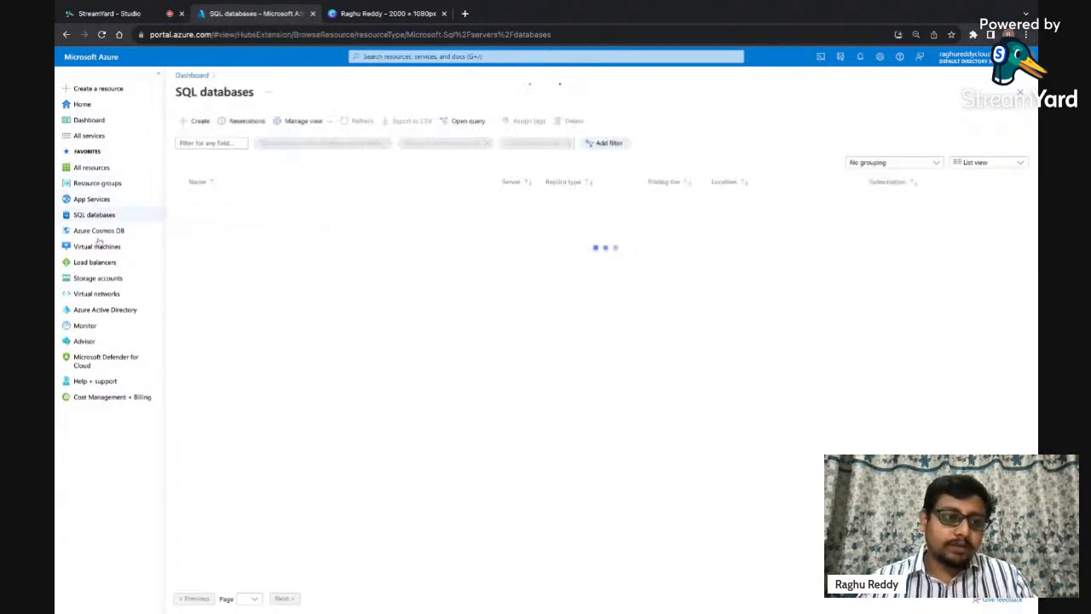
pyautogui.click(102, 248)
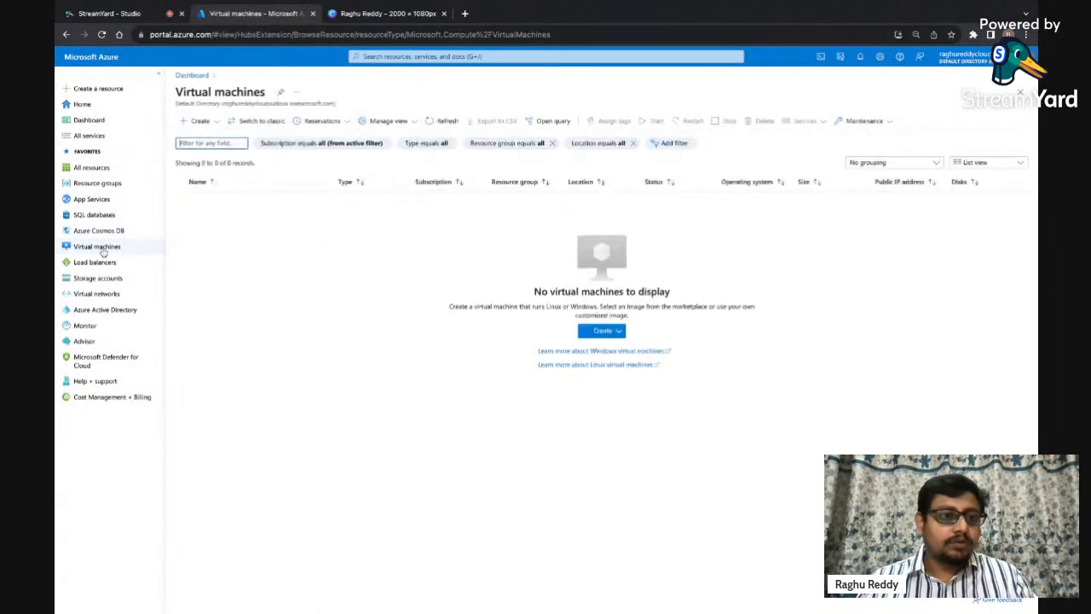
pyautogui.click(196, 121)
pyautogui.click(216, 149)
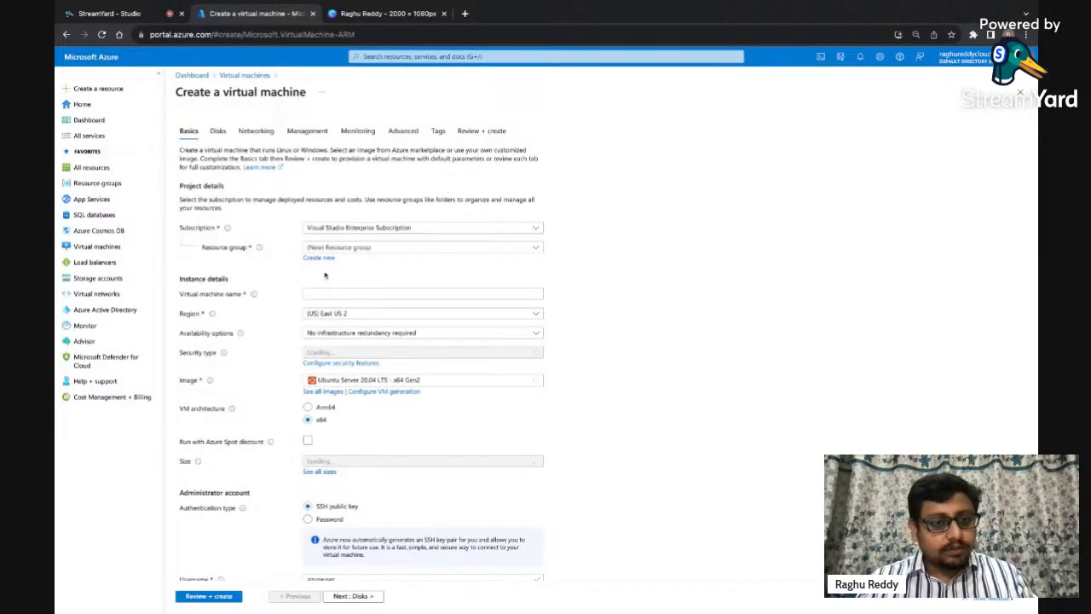
# Assign the new virtual machine to the AzureSessionIndia resource group and name it devvm001
pyautogui.click(337, 249)
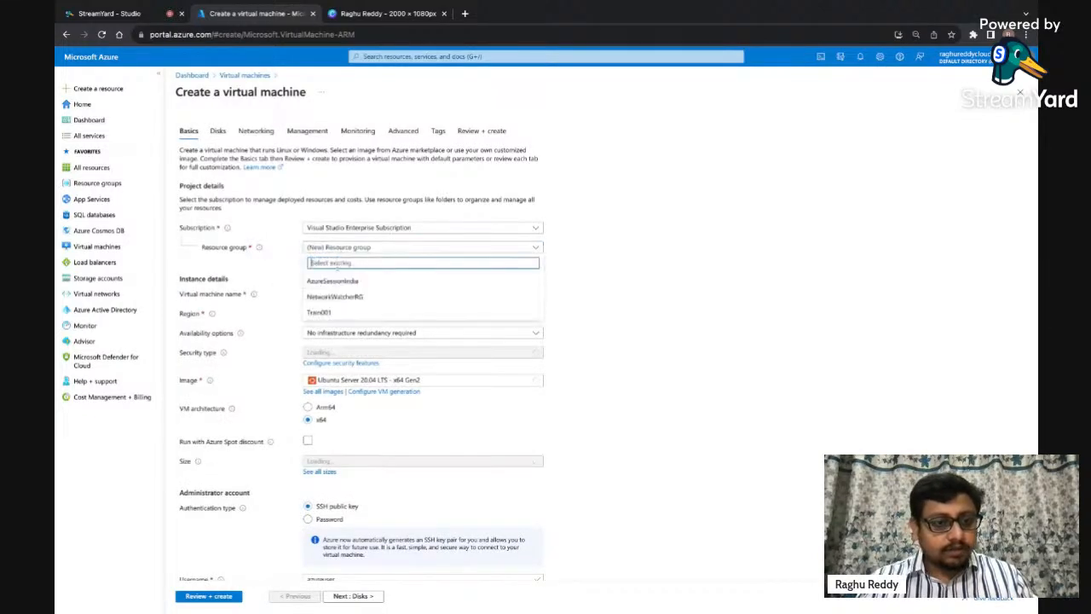
pyautogui.click(346, 282)
pyautogui.scroll(-1, 220, 243)
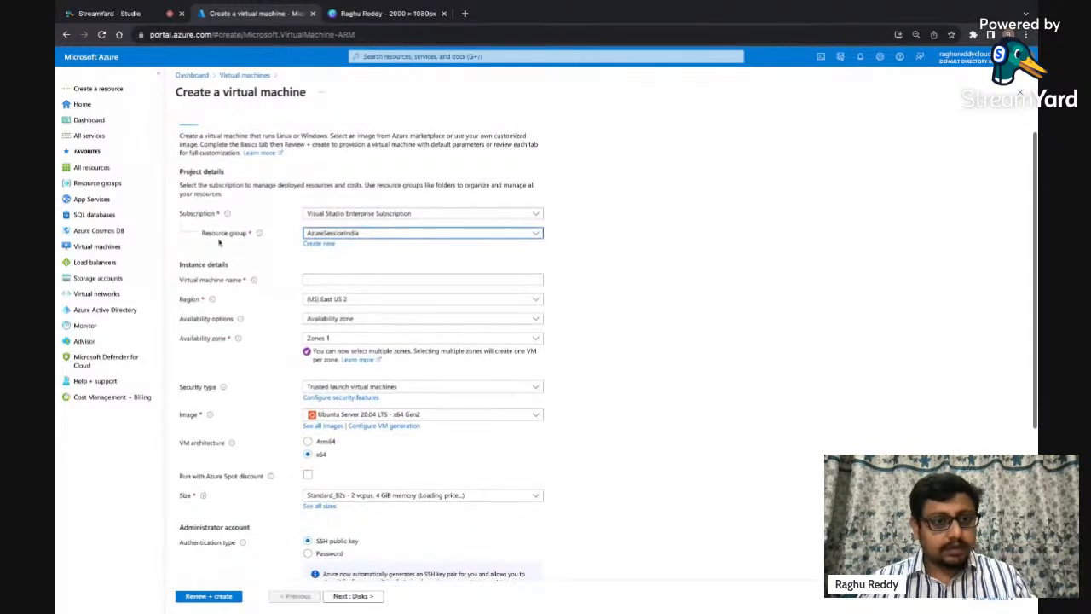
pyautogui.scroll(-1, 245, 236)
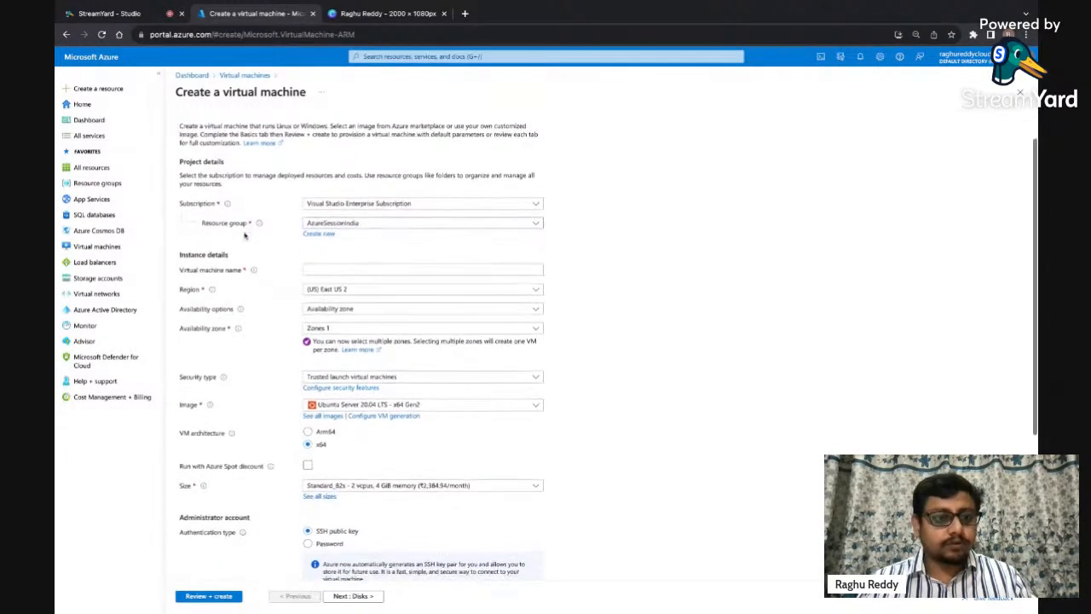
pyautogui.scroll(-2, 323, 235)
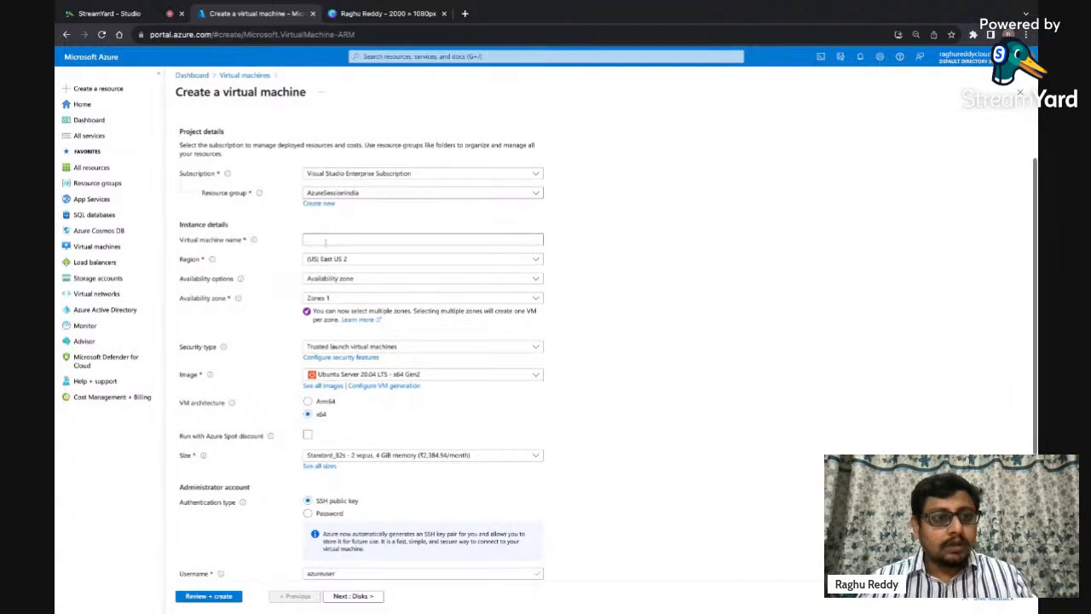
pyautogui.click(325, 243)
pyautogui.write('rag')
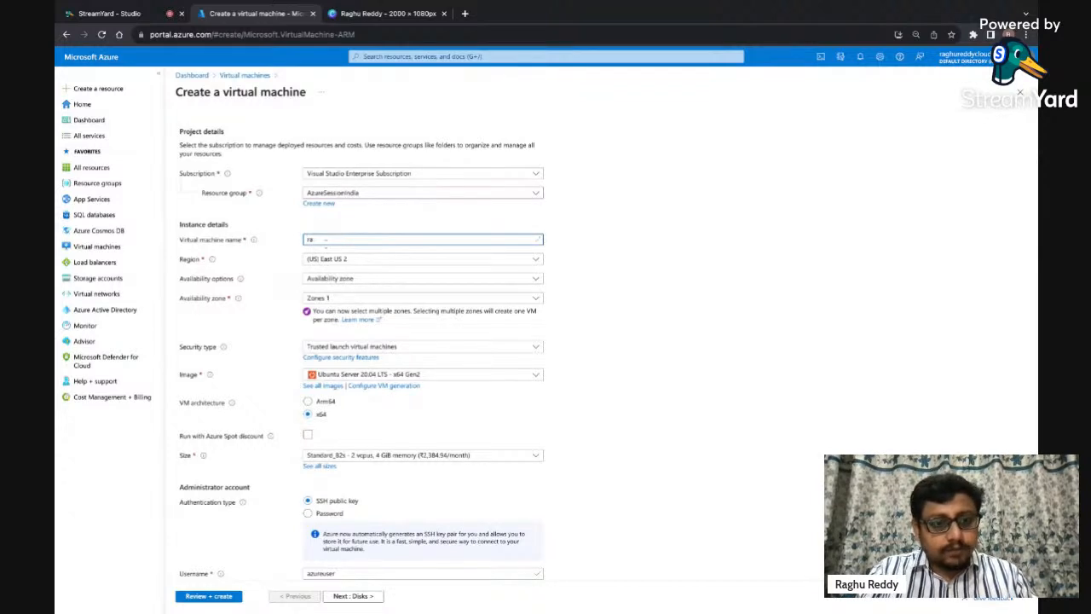
pyautogui.write('dv-')
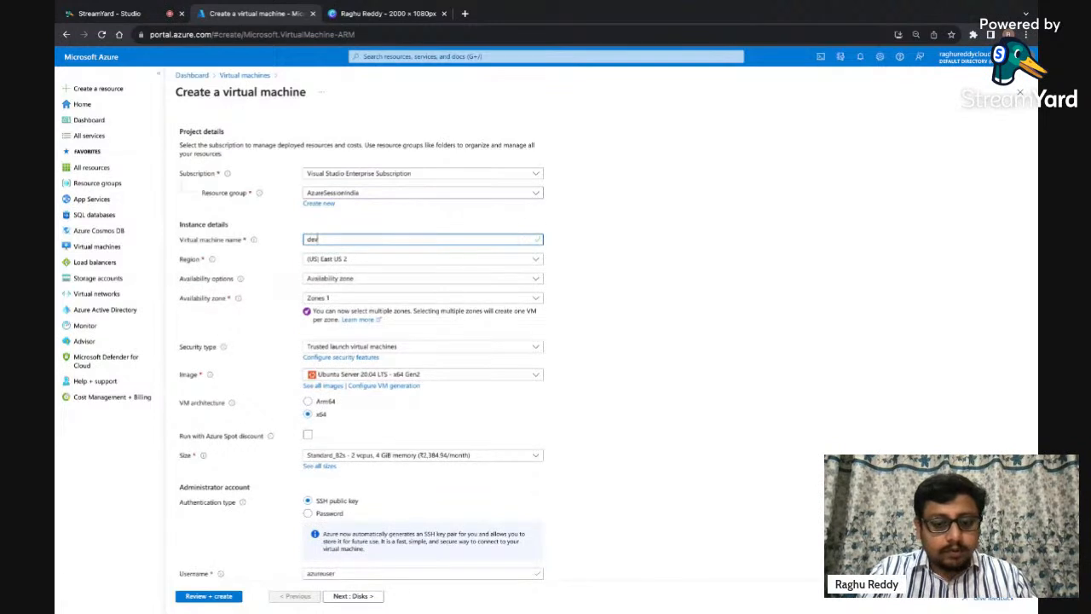
pyautogui.write('vm001')
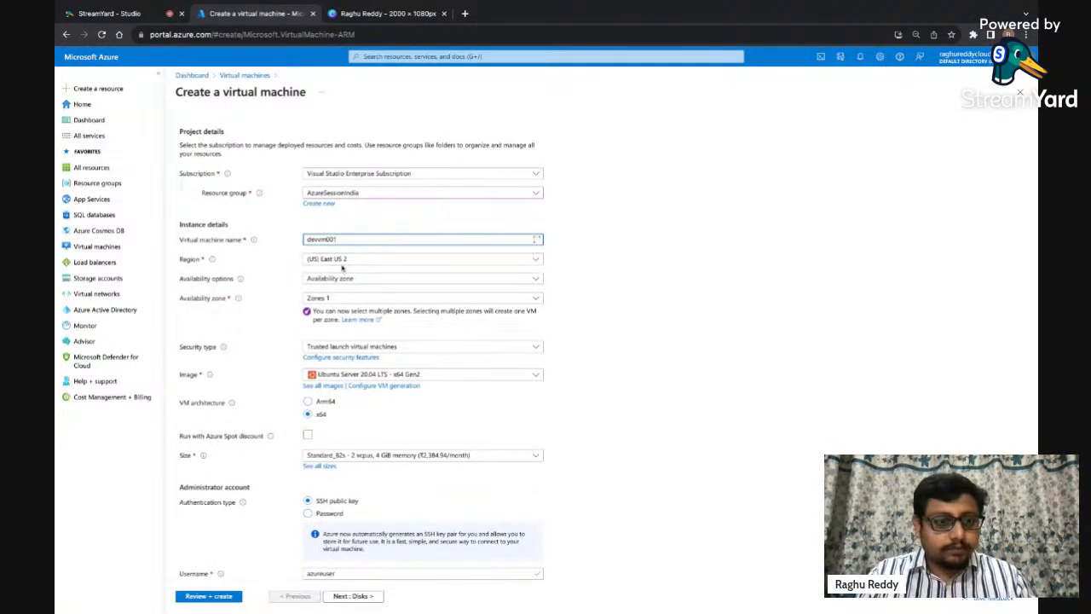
# Choose the B2s size for the virtual machine from the full list of VM sizes
pyautogui.scroll(-1, 342, 265)
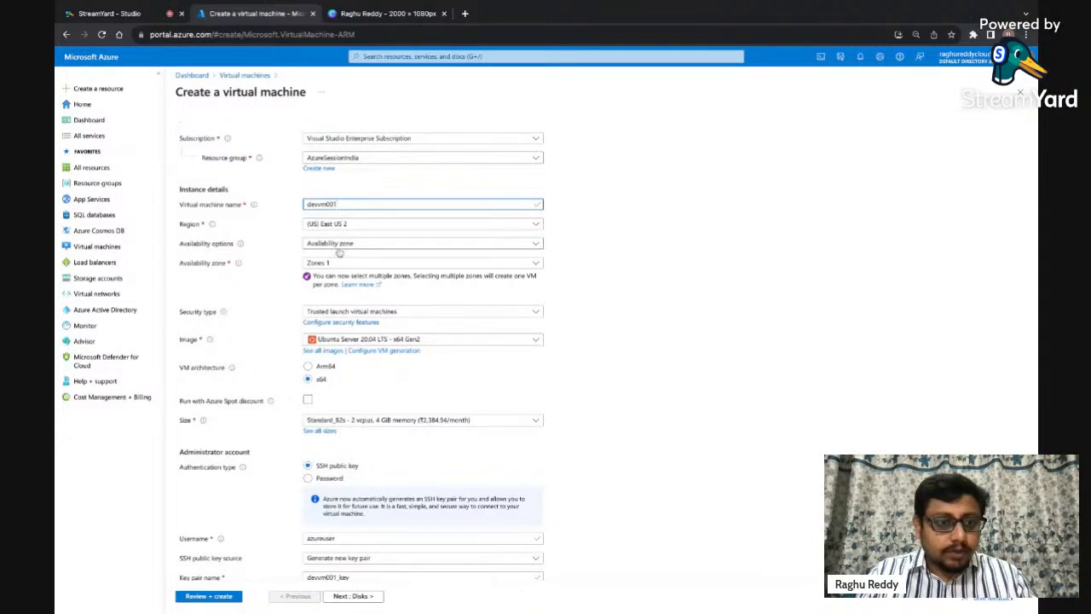
pyautogui.scroll(-1, 332, 303)
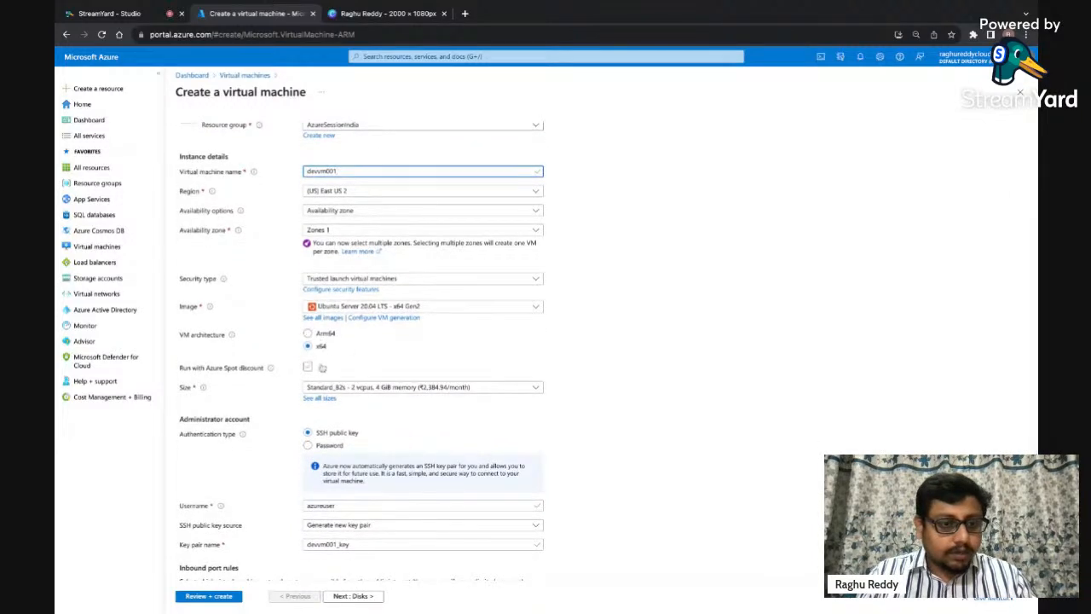
pyautogui.scroll(-3, 328, 332)
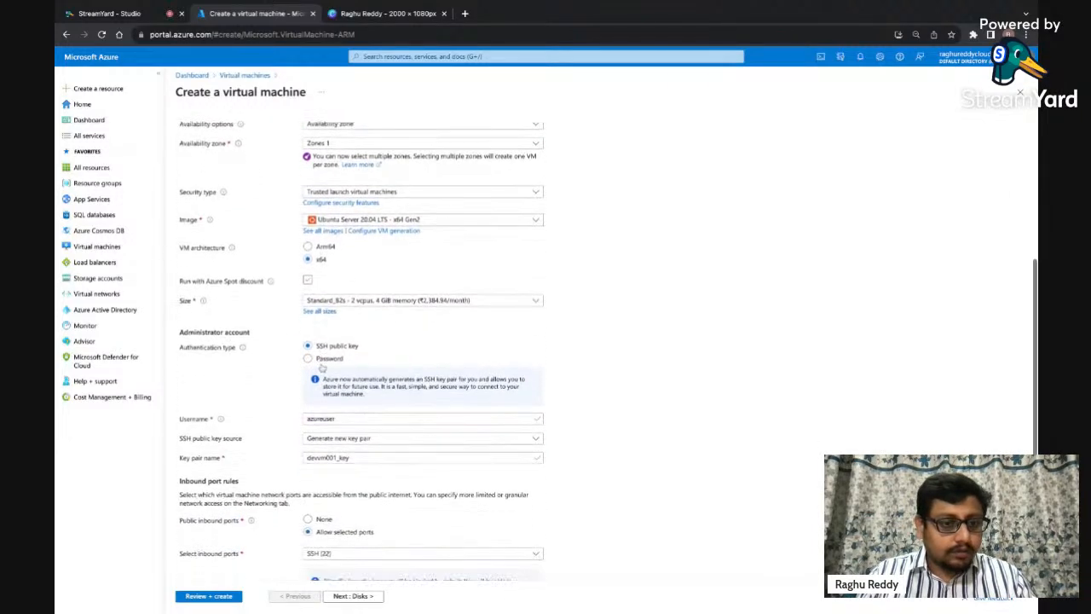
pyautogui.click(374, 304)
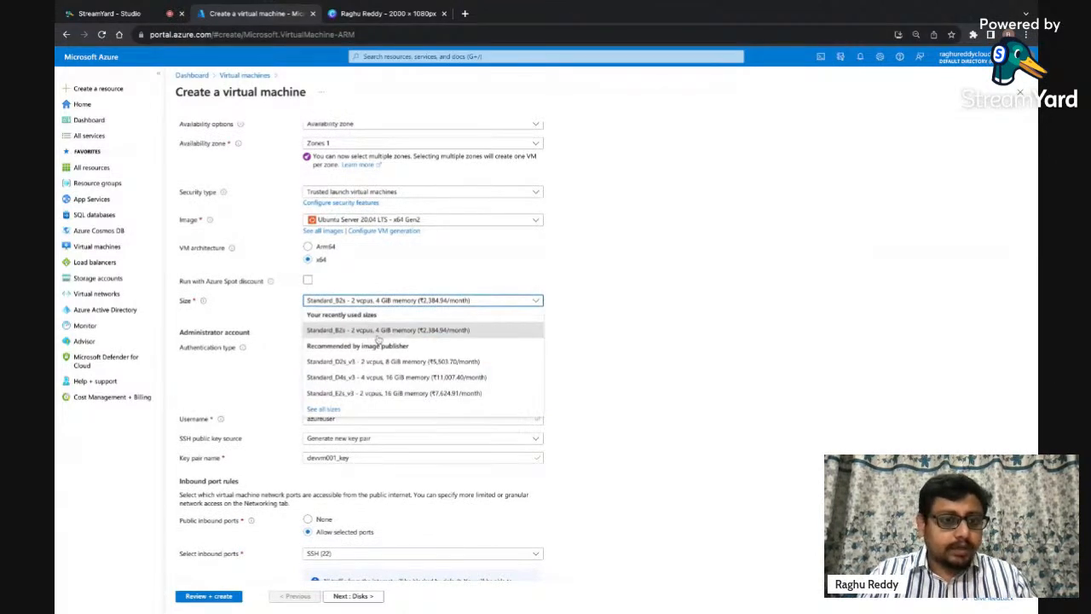
pyautogui.click(335, 410)
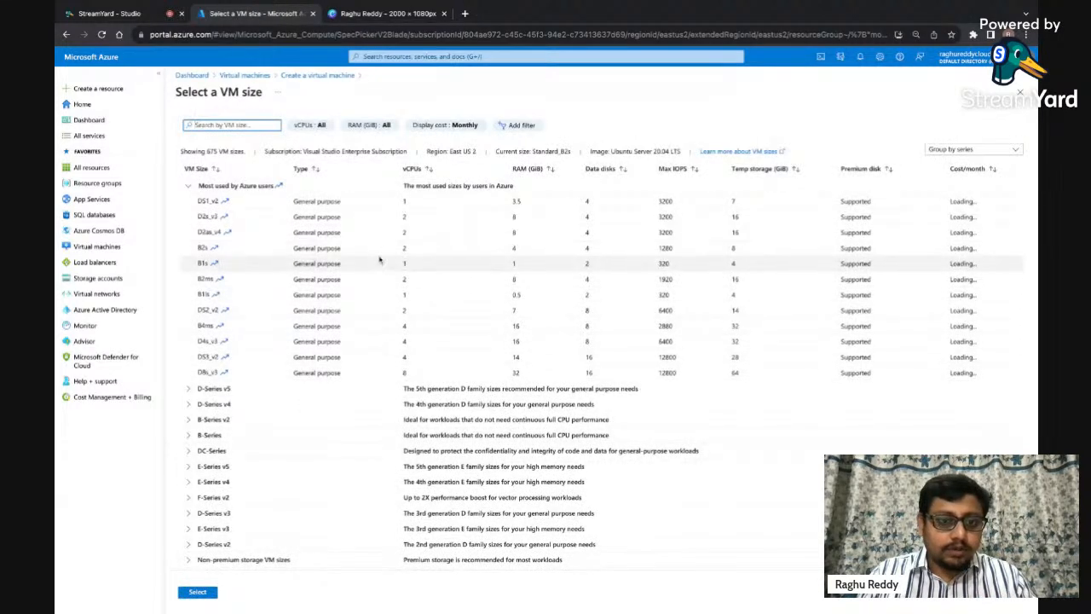
pyautogui.click(380, 248)
pyautogui.click(203, 593)
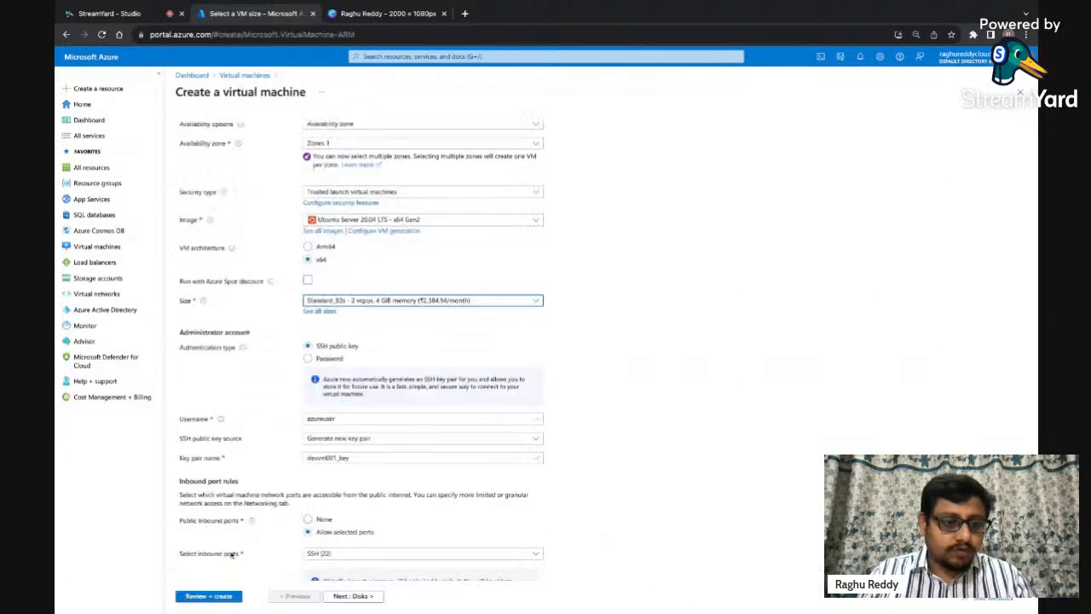
# Switch the administrator account to password authentication and enter the administrator username
pyautogui.scroll(-1, 394, 294)
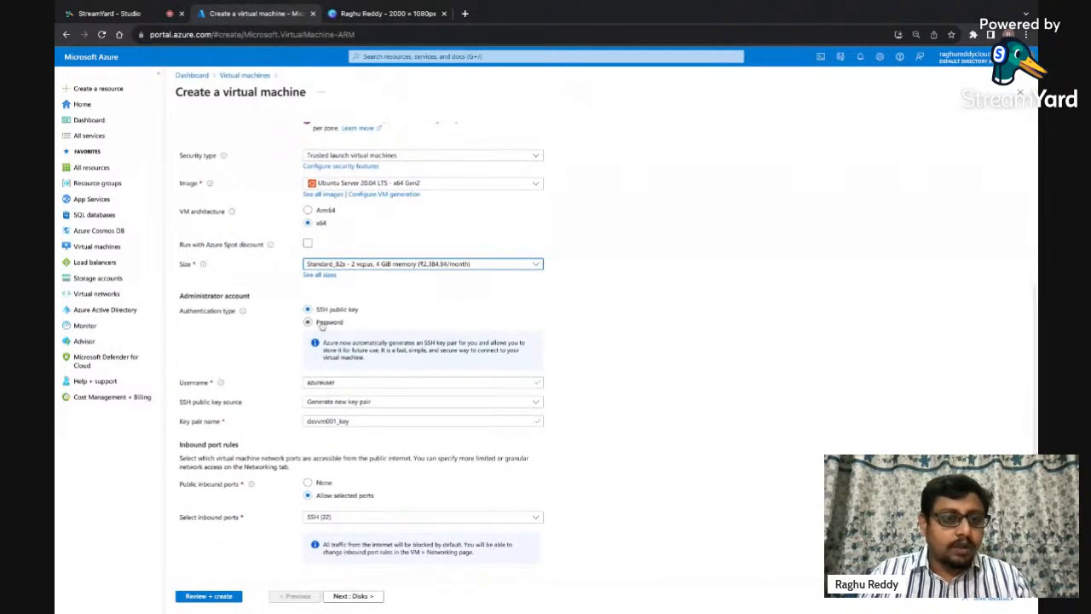
pyautogui.click(308, 322)
pyautogui.click(331, 344)
pyautogui.scroll(1, 331, 343)
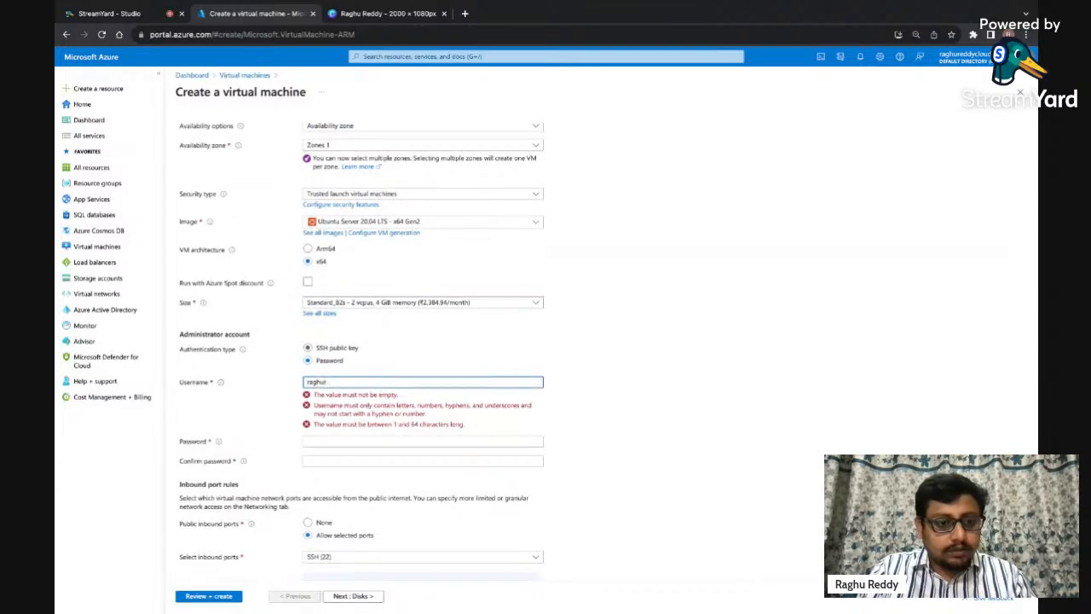
pyautogui.write('raghureddy')
pyautogui.write('ud')
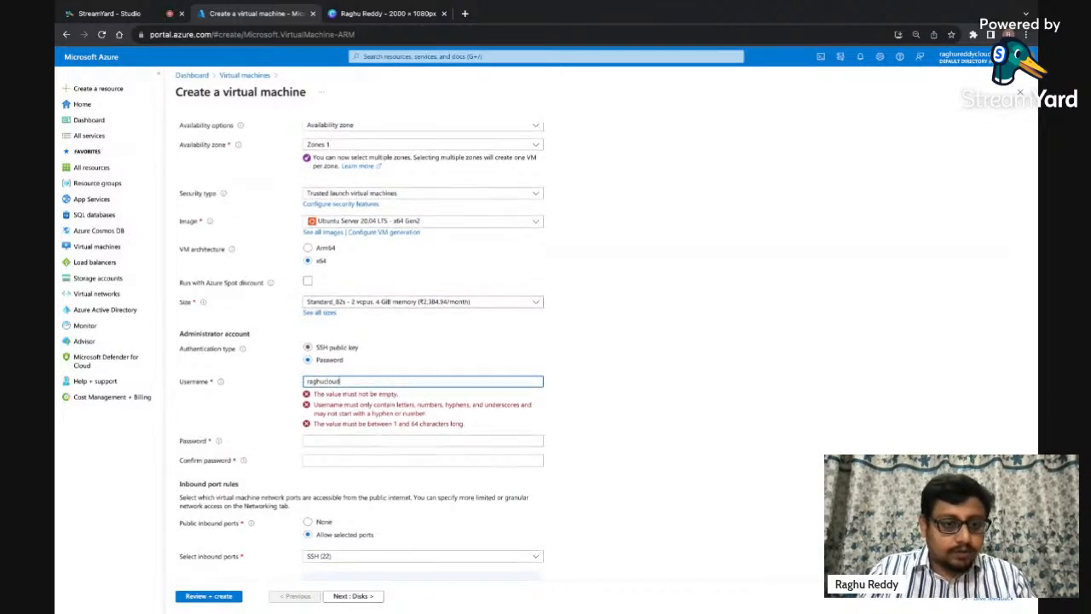
# Enter the administrator account password and repeat it in the confirmation field
pyautogui.click(332, 401)
pyautogui.write('••••')
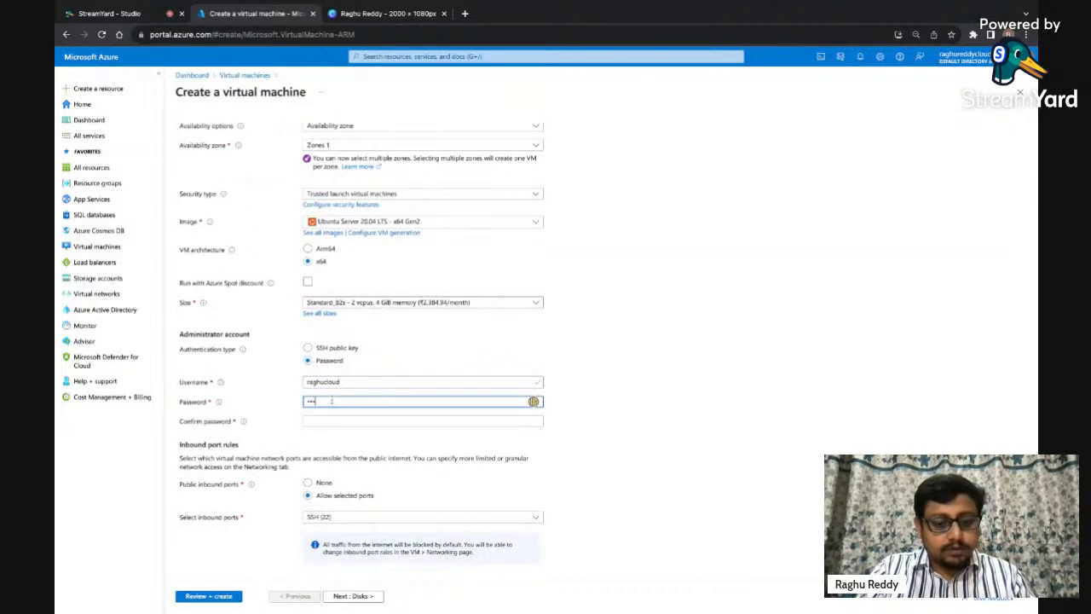
pyautogui.press('BackSpace')
pyautogui.press('BackSpace')
pyautogui.press('BackSpace')
pyautogui.press('BackSpace')
pyautogui.write('•')
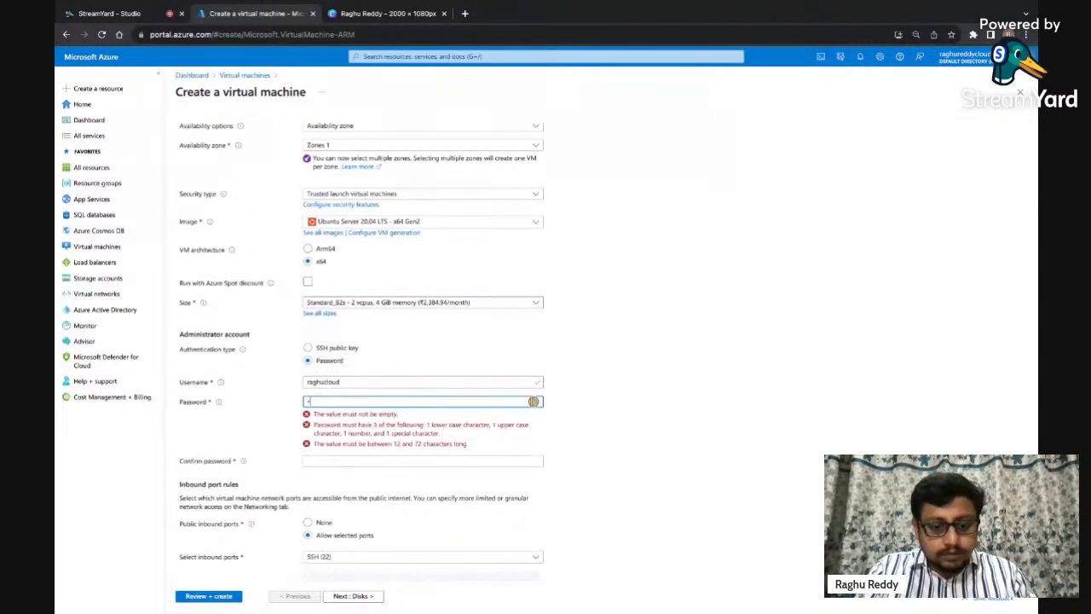
pyautogui.write('•••••••••••••')
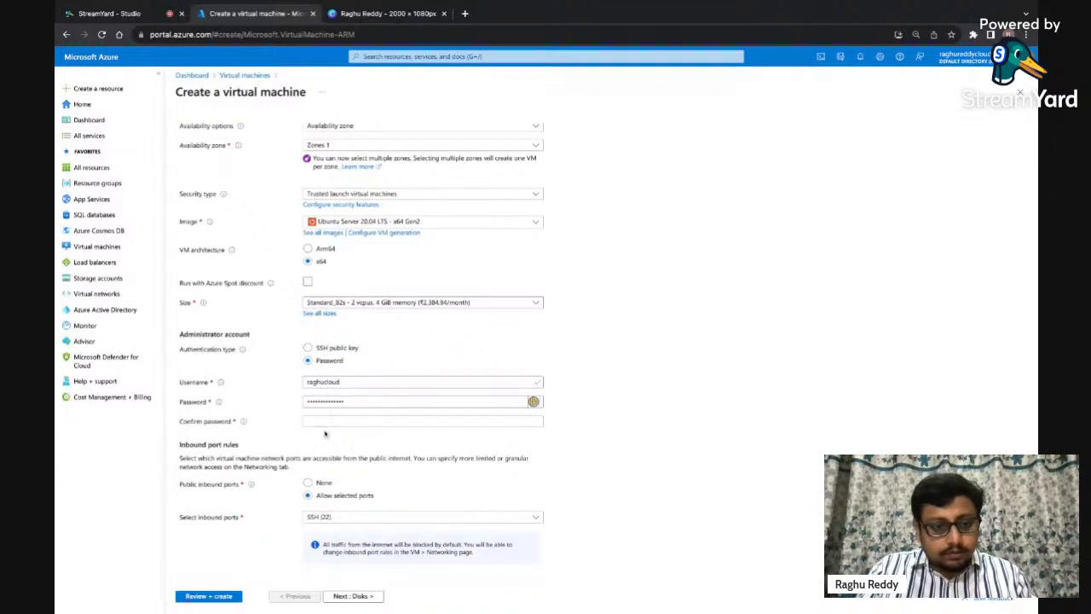
pyautogui.click(325, 421)
pyautogui.write('•••••')
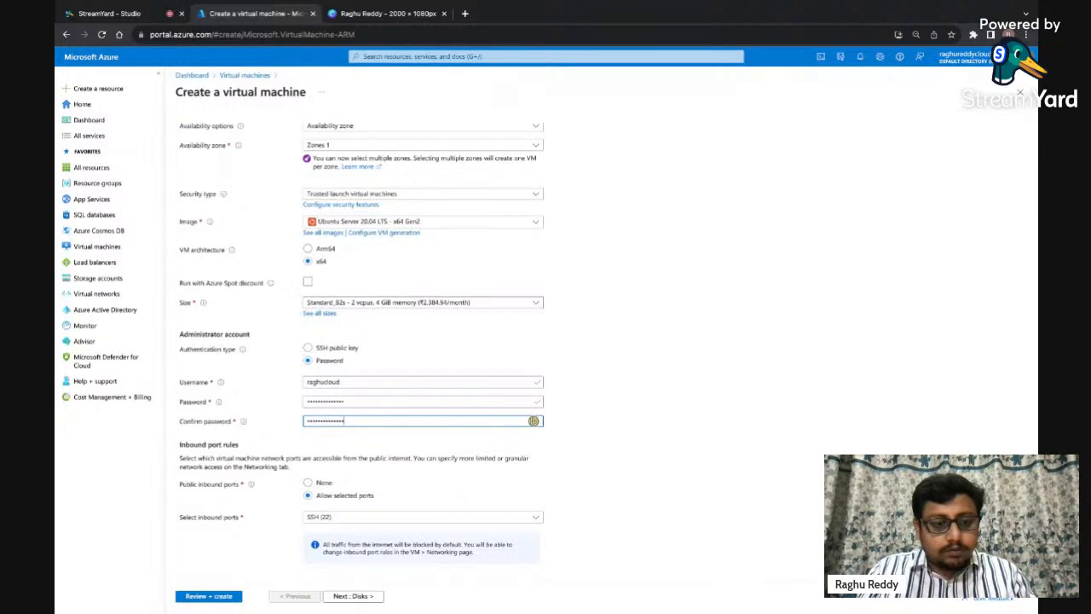
# Allow selected public inbound ports with SSH (22), and continue past the default disk settings to the networking settings
pyautogui.click(308, 496)
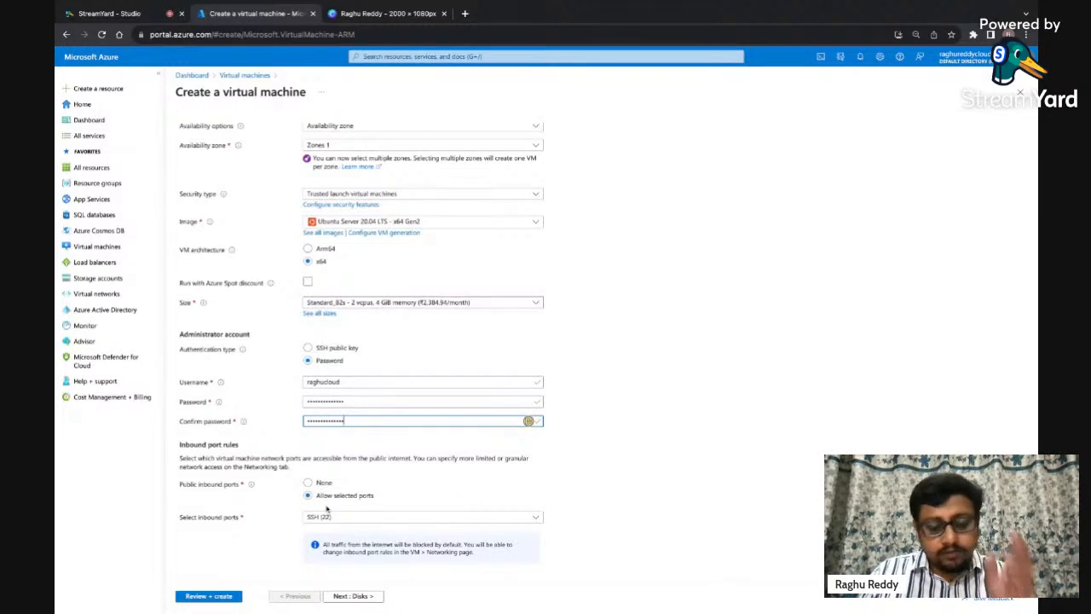
pyautogui.moveTo(181, 451); pyautogui.dragTo(262, 451)
pyautogui.click(312, 517)
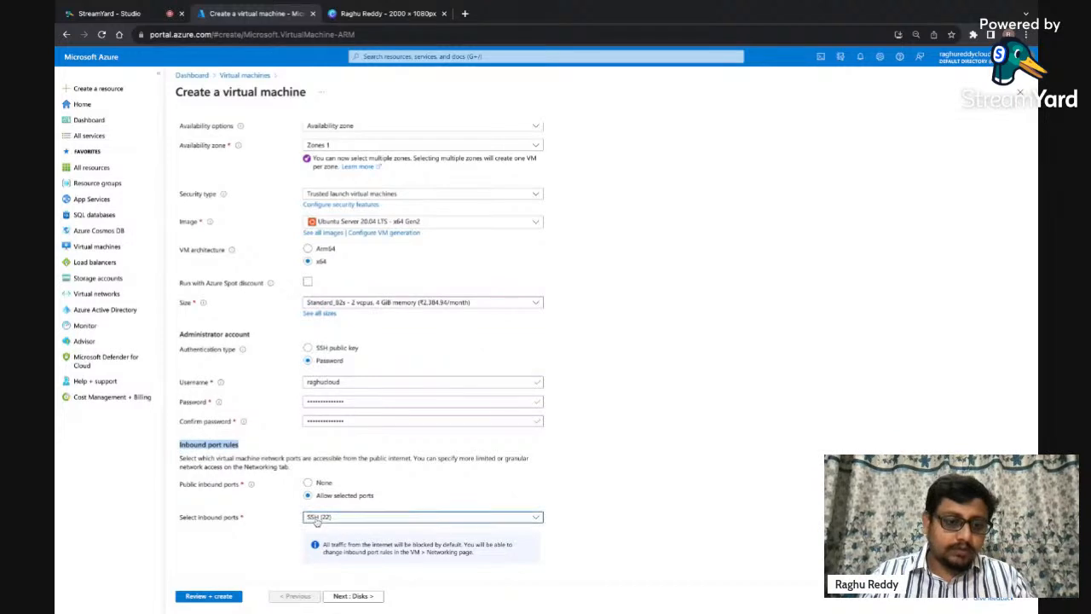
pyautogui.click(316, 520)
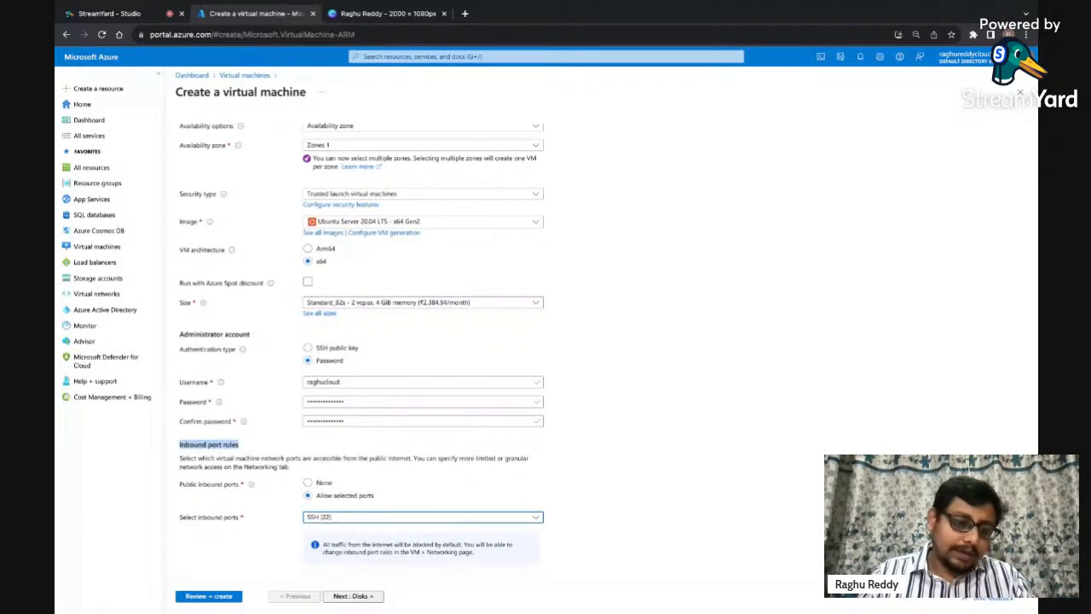
pyautogui.click(353, 596)
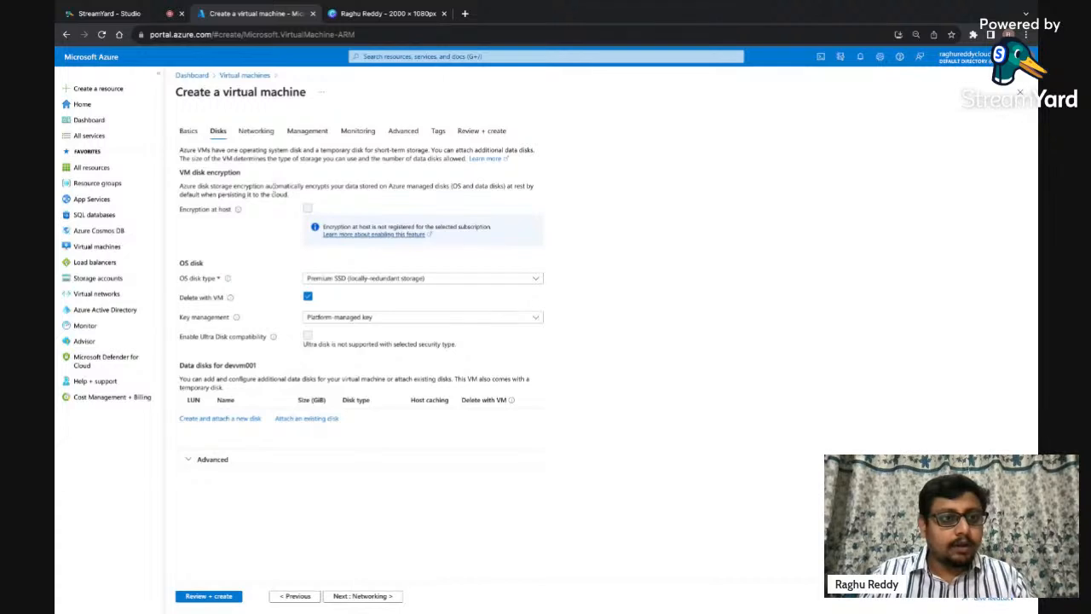
pyautogui.click(361, 596)
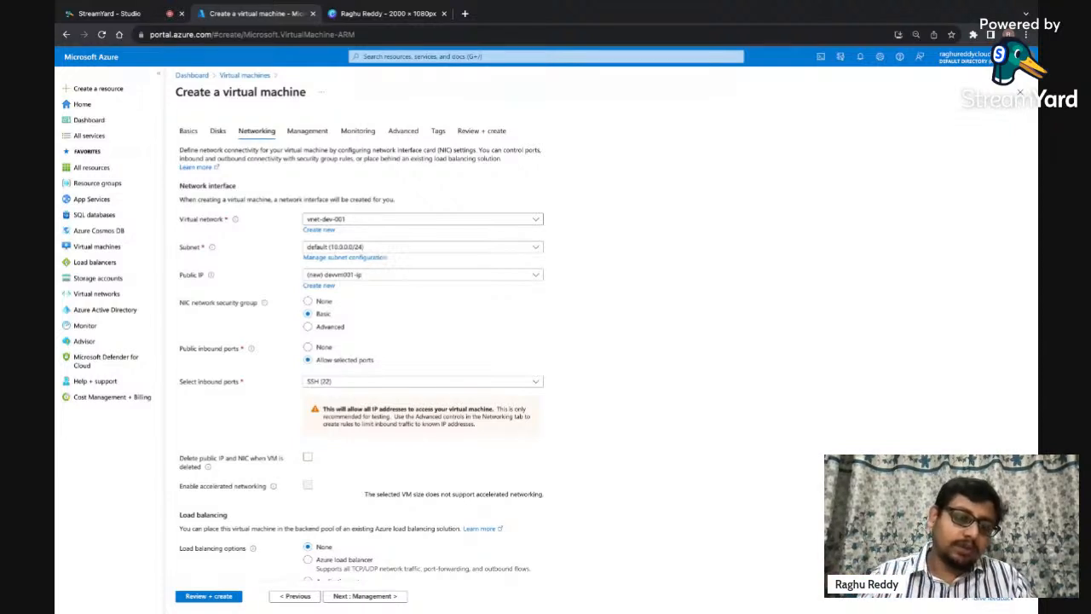
# Connect the virtual machine to vnet-dev-001 and its dev-ui-subnet (10.0.1.0/24), keeping the new public IP devvm001-ip
pyautogui.click(341, 219)
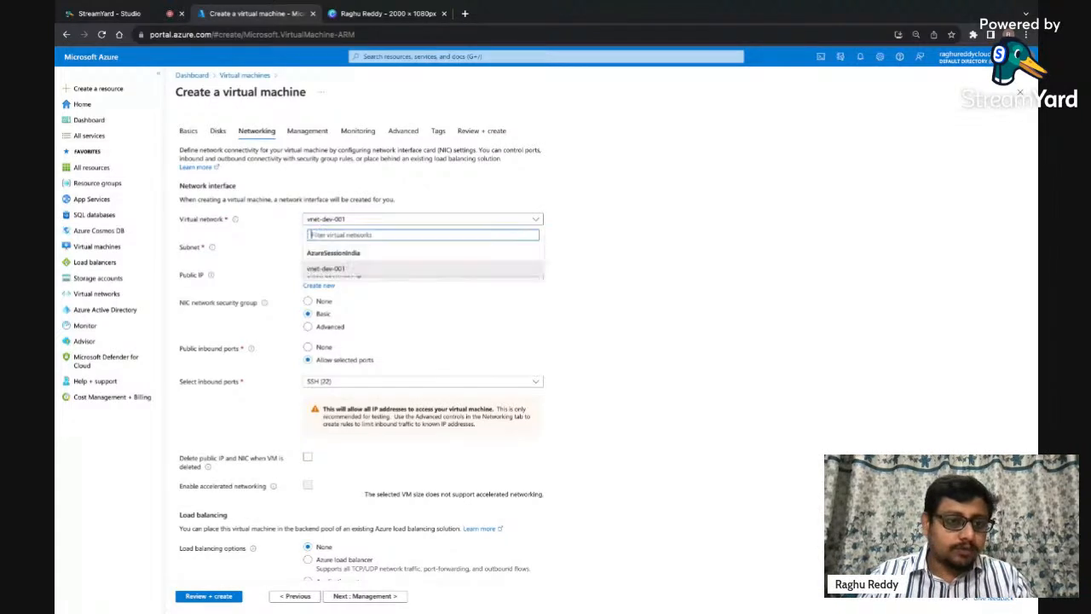
pyautogui.click(345, 267)
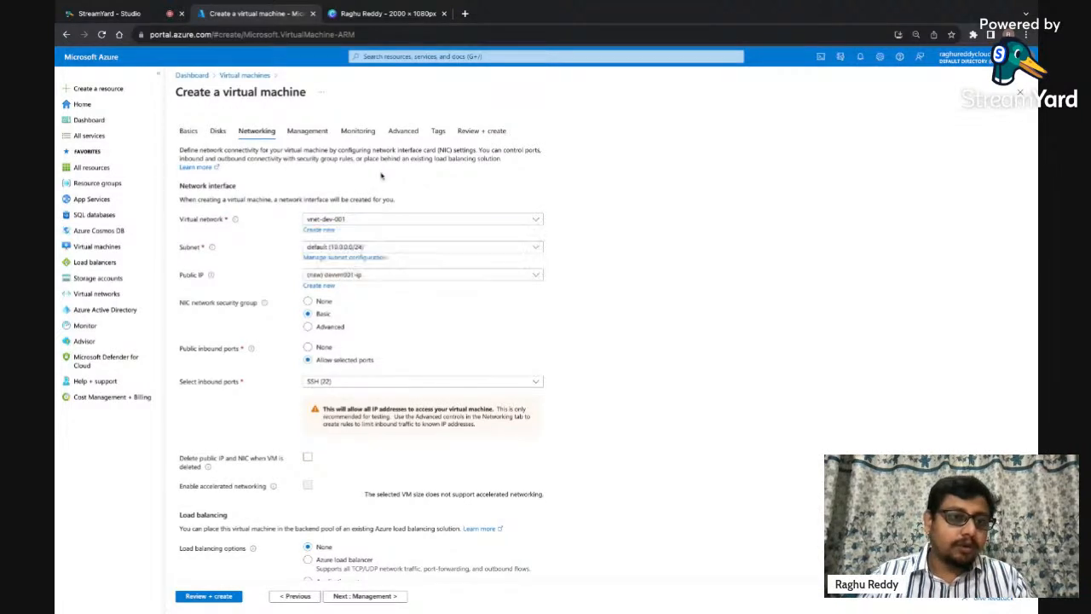
pyautogui.click(362, 247)
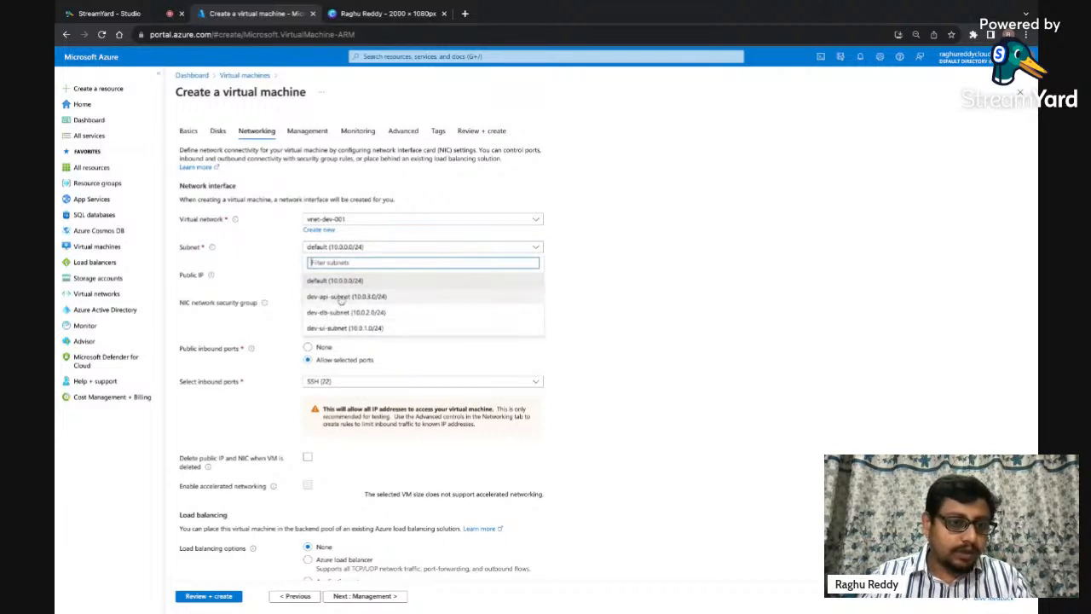
pyautogui.click(343, 296)
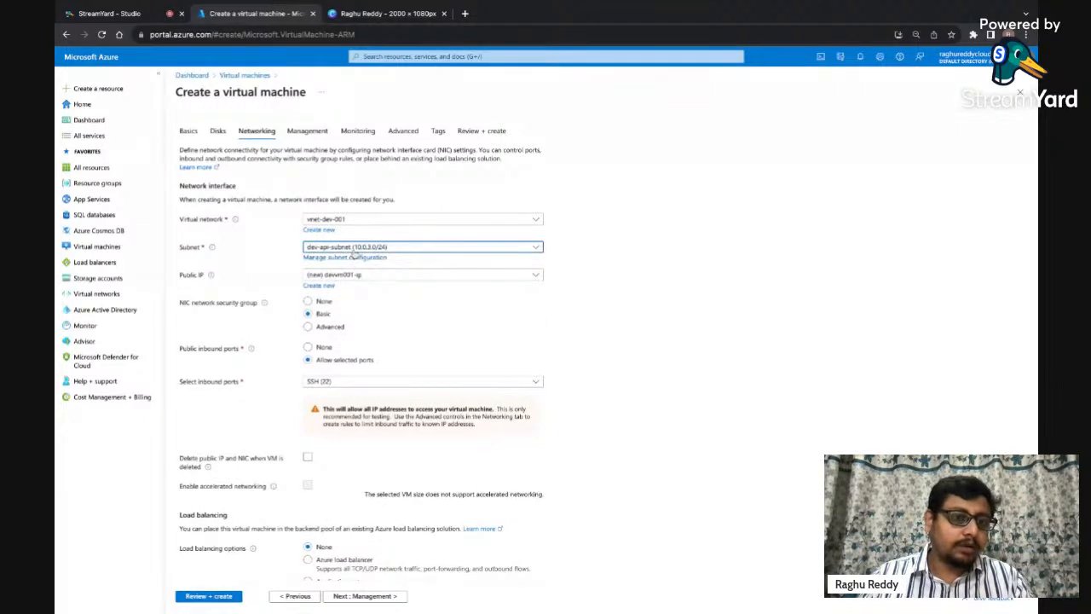
pyautogui.click(354, 249)
pyautogui.click(347, 326)
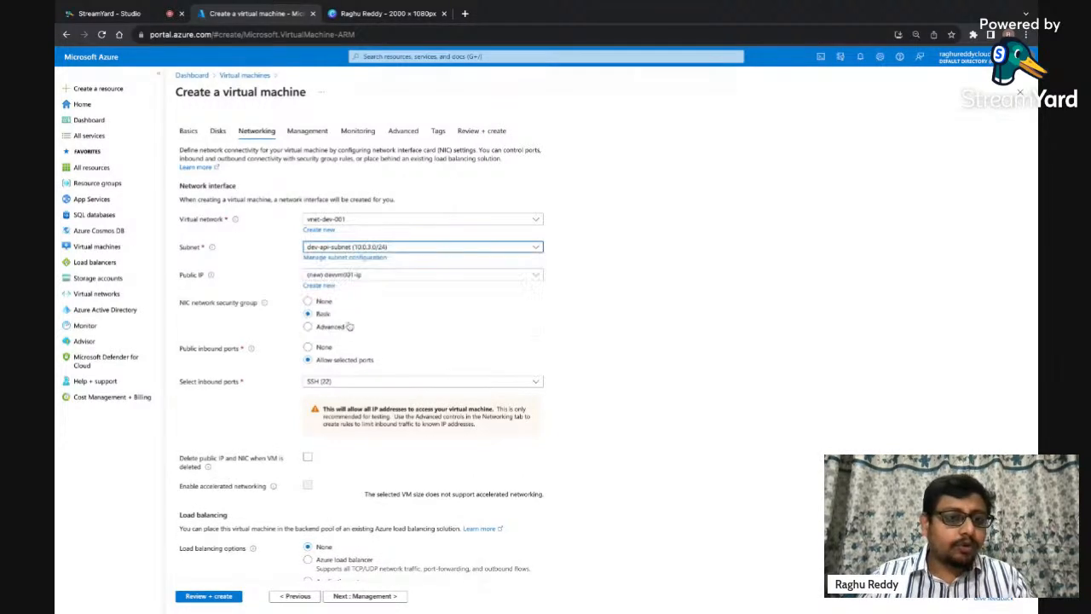
pyautogui.click(367, 277)
pyautogui.click(625, 274)
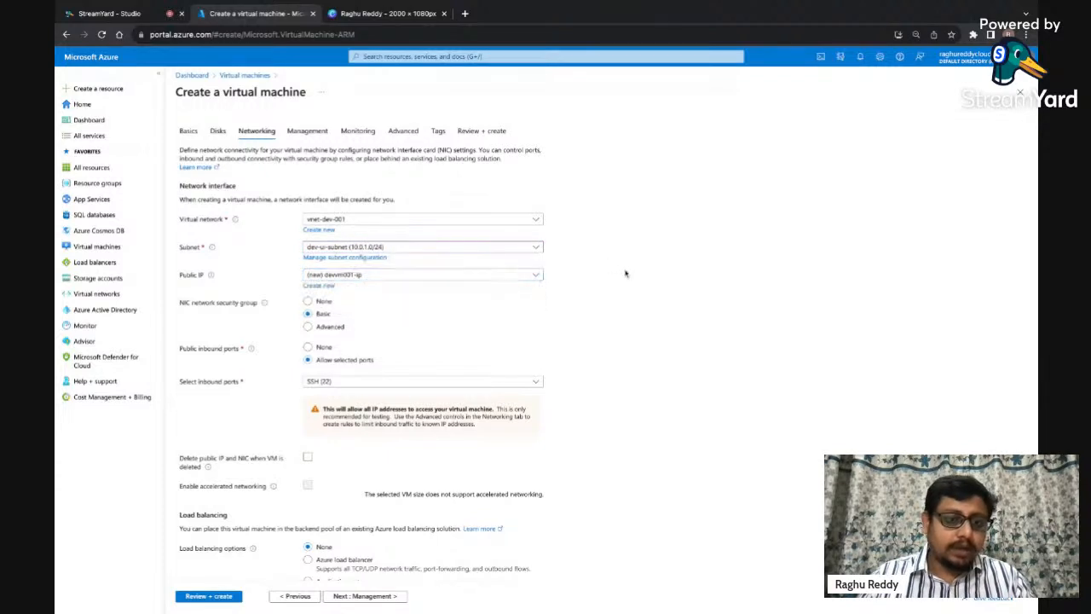
# Accept the remaining default settings through to the final review and create the virtual machine
pyautogui.scroll(-1, 495, 345)
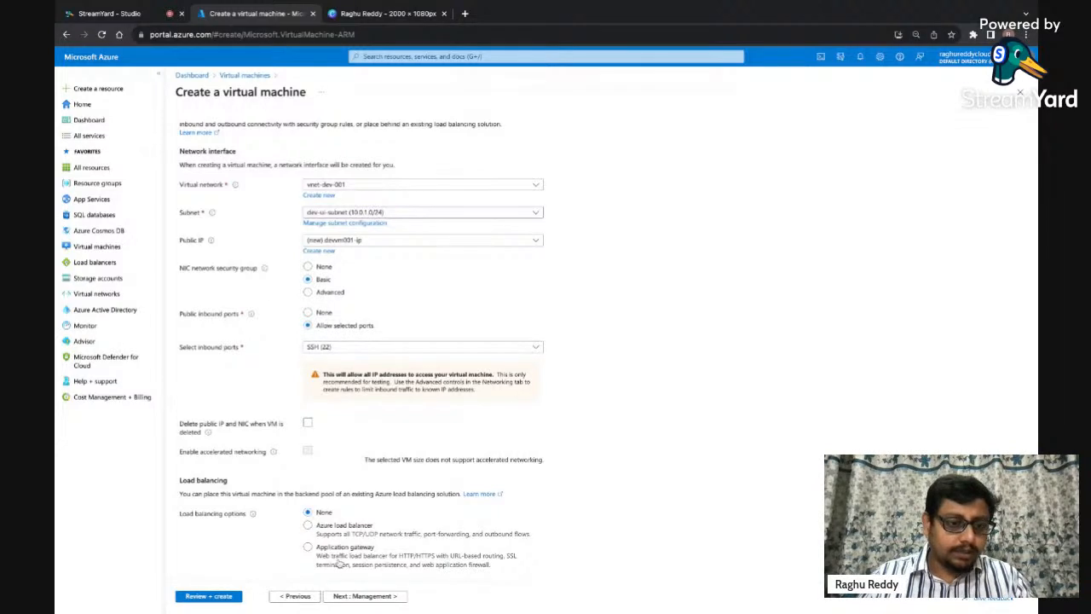
pyautogui.click(358, 597)
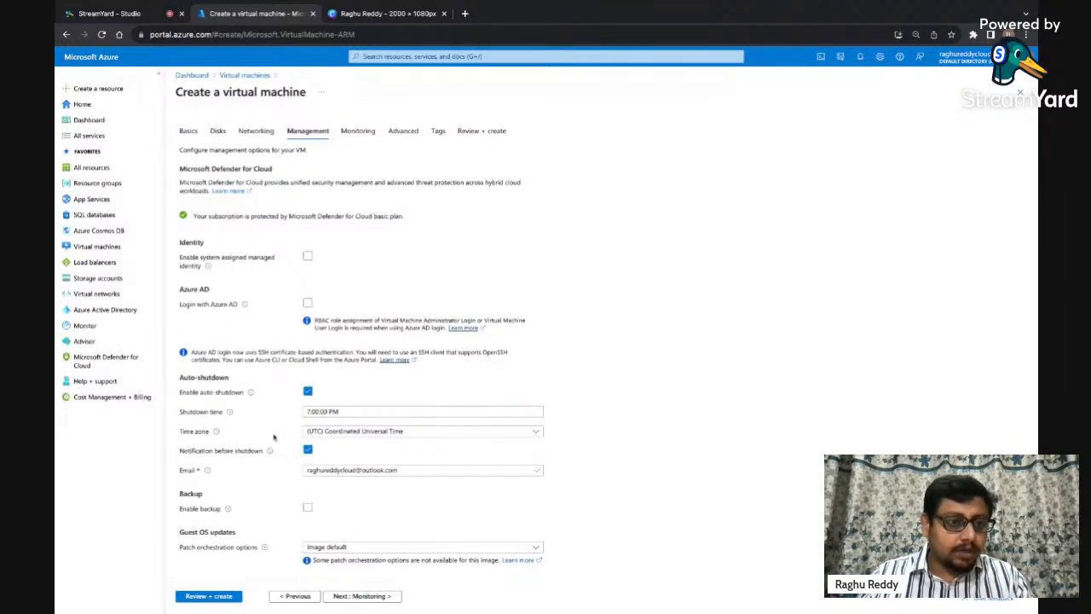
pyautogui.click(353, 596)
pyautogui.click(353, 597)
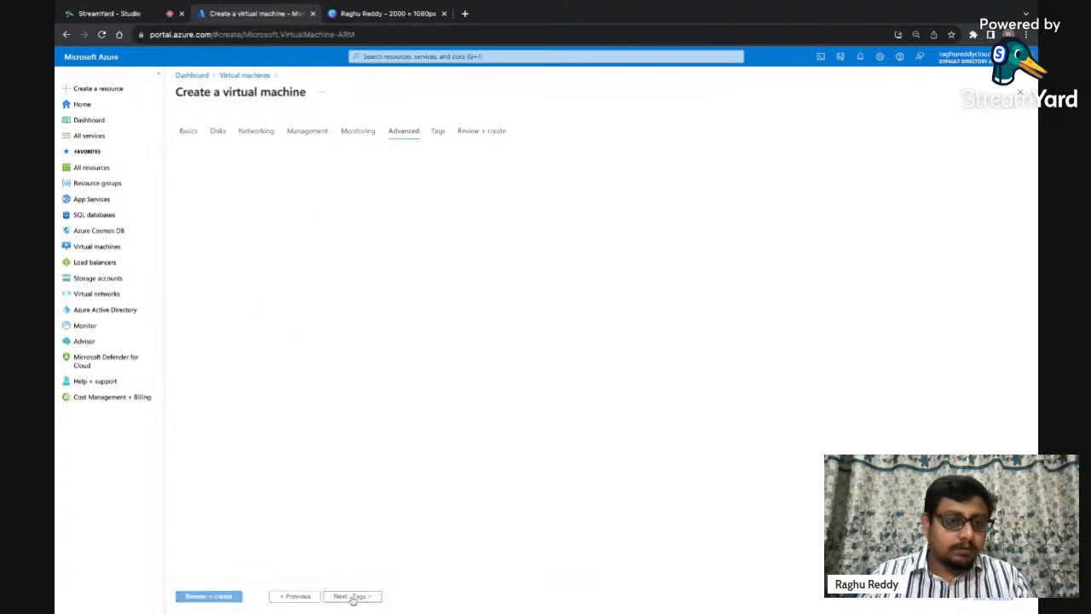
pyautogui.click(353, 597)
pyautogui.click(353, 597)
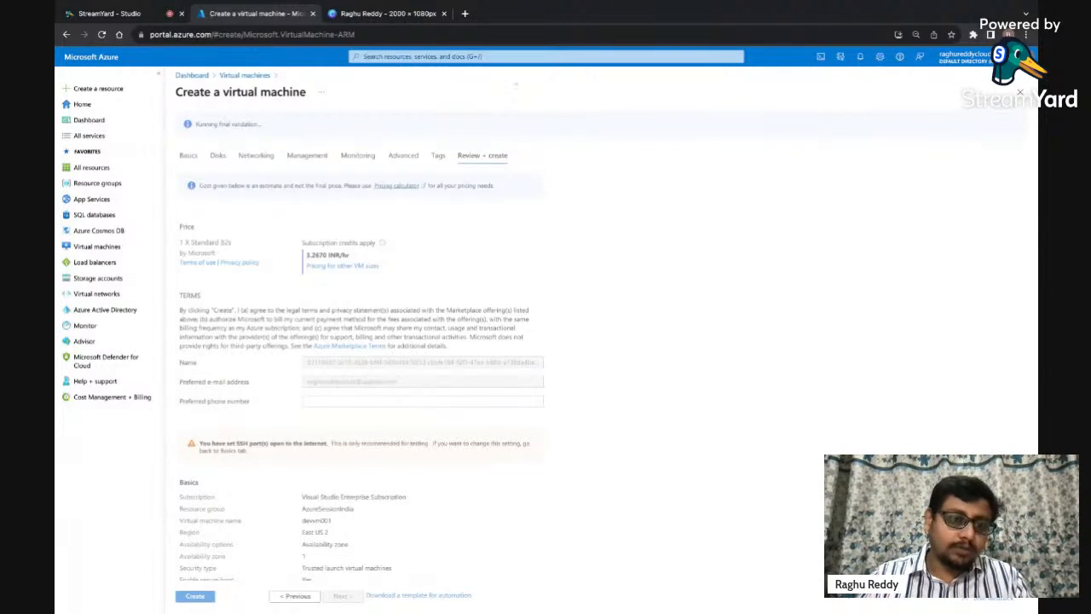
pyautogui.click(207, 601)
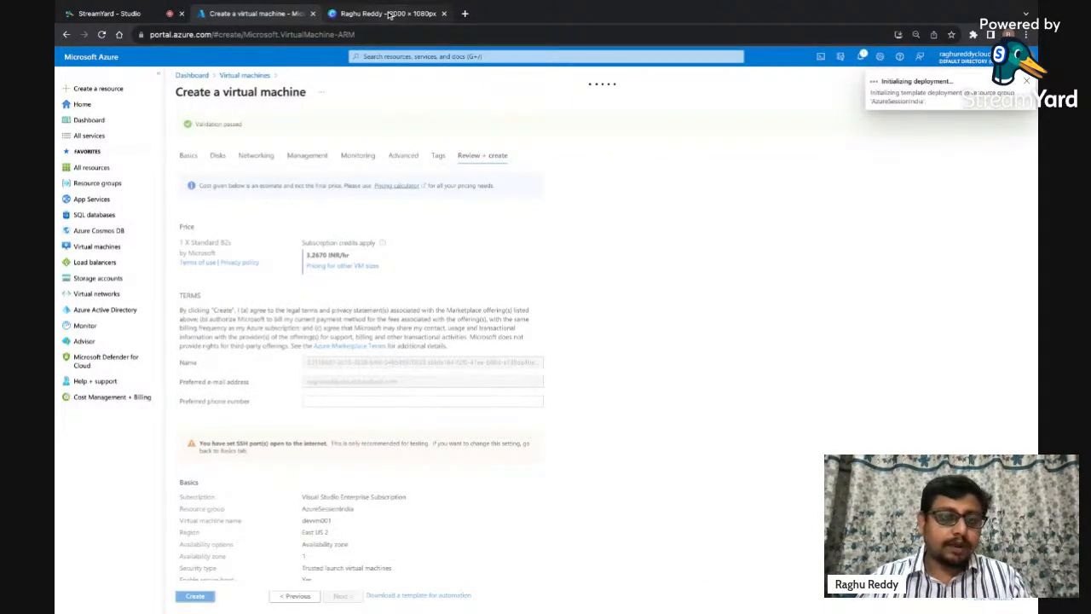
# Switch to the Canva presentation and show the Azure Network Security Groups (NSGs) slide on page 4 in full screen
pyautogui.click(390, 14)
pyautogui.scroll(-2, 447, 350)
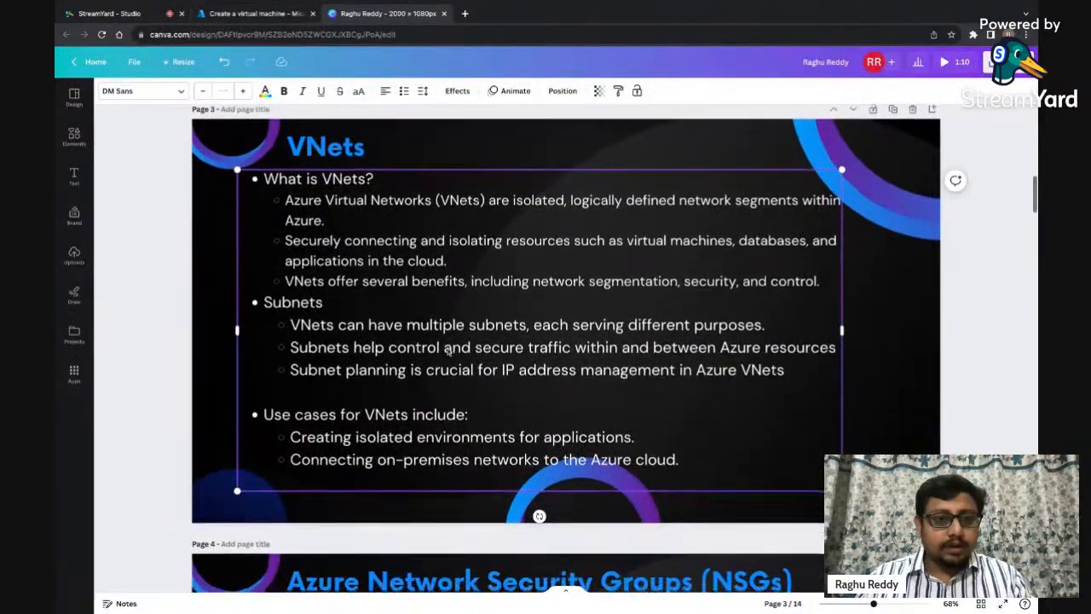
pyautogui.scroll(-5, 446, 349)
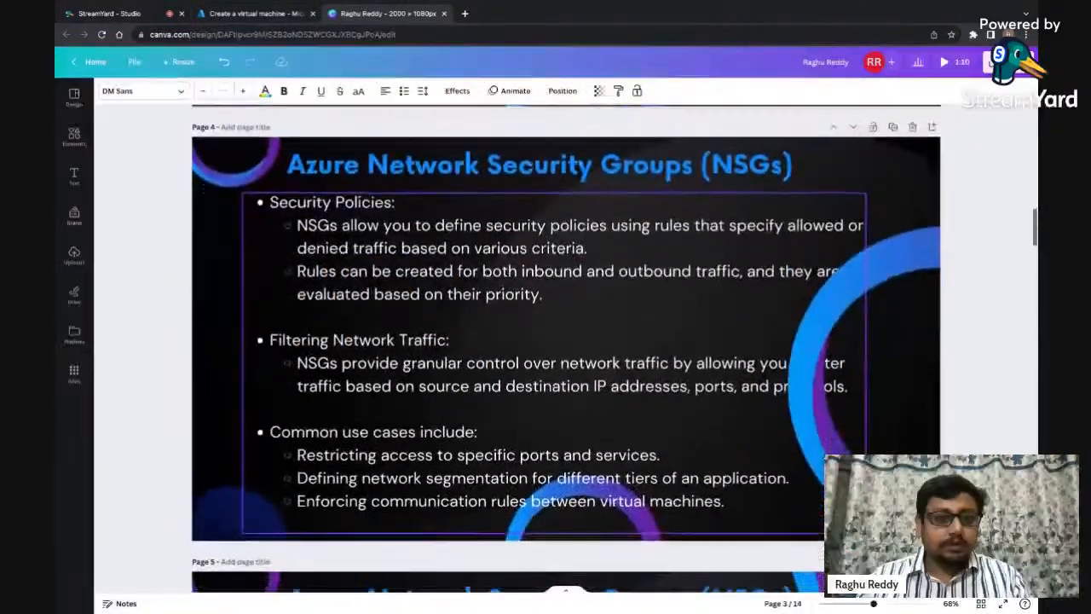
pyautogui.click(1003, 605)
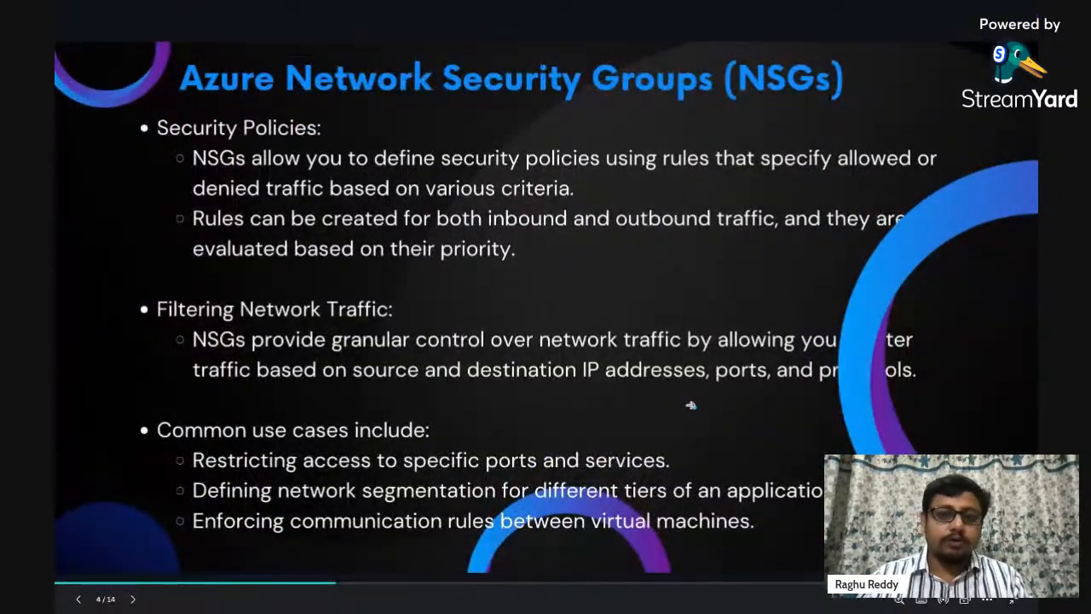
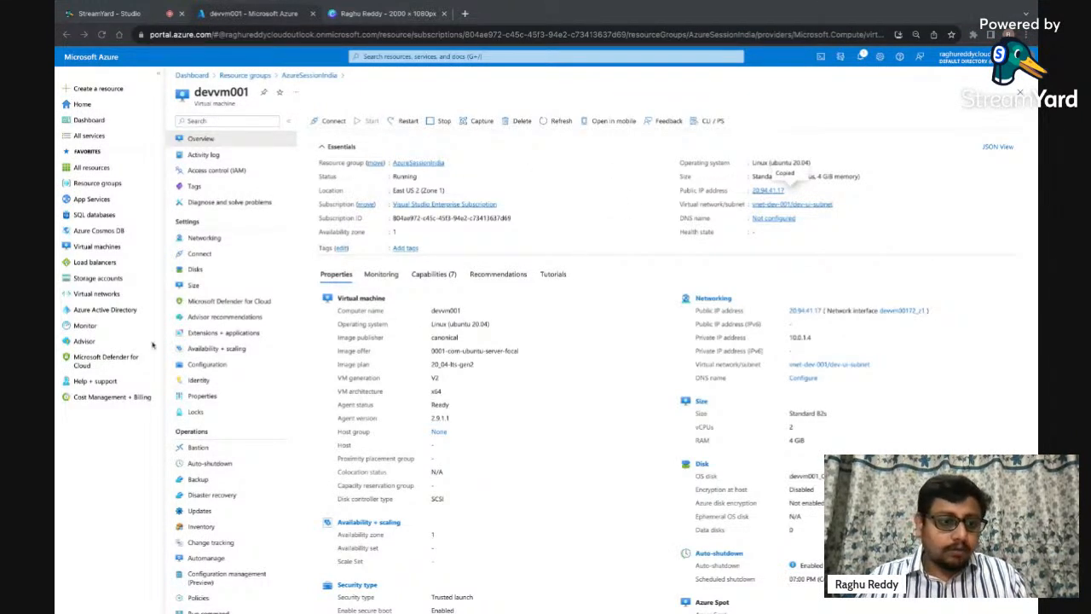
# Open the networking settings of devvm001, and glance at the NSG slides on pages 4 and 5 of the Canva presentation
pyautogui.click(207, 245)
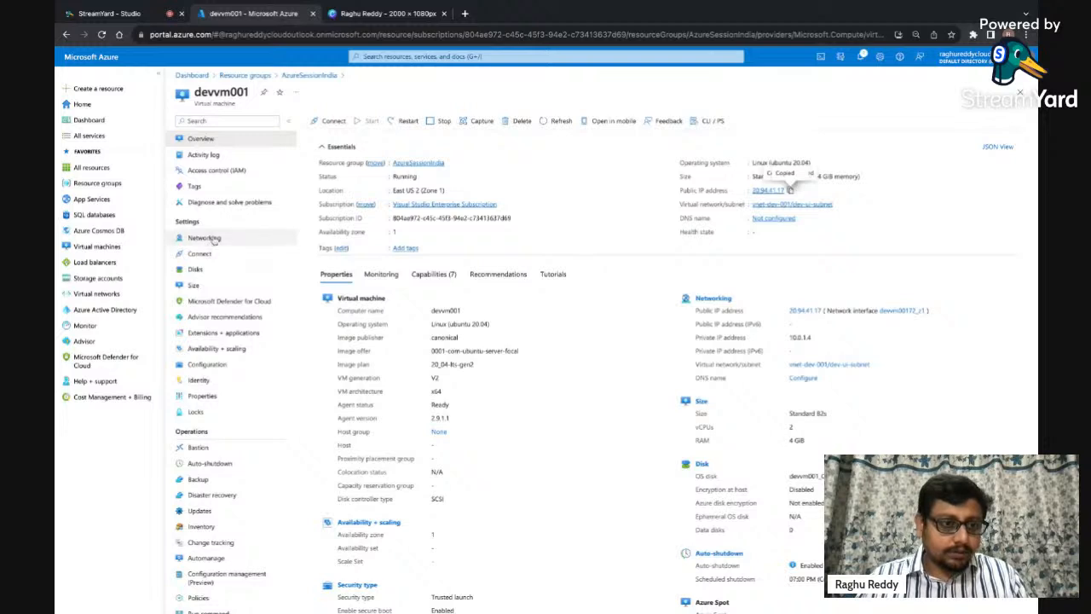
pyautogui.click(204, 239)
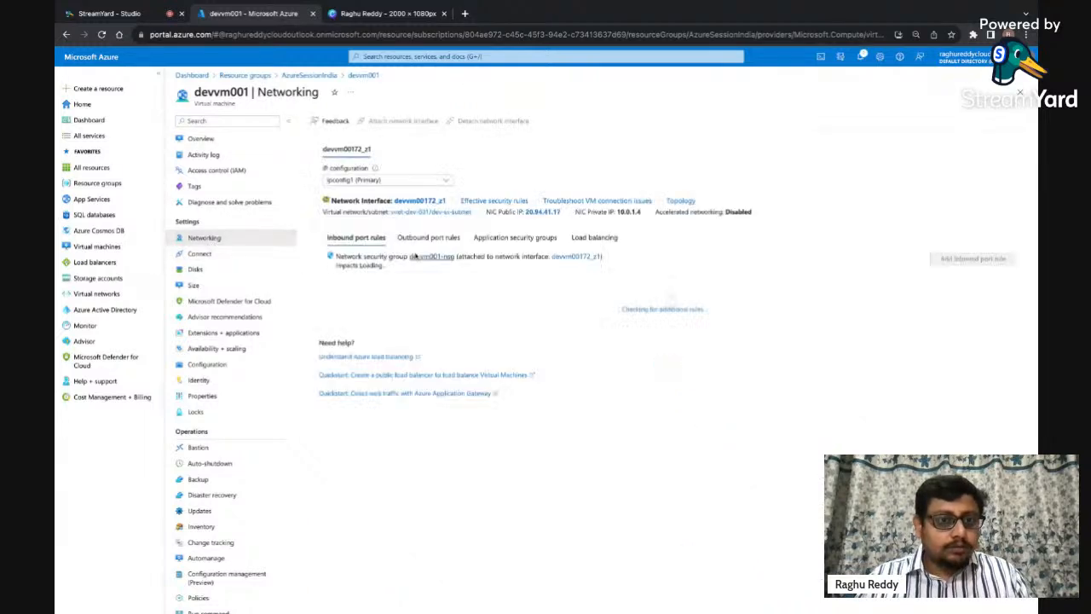
pyautogui.click(375, 12)
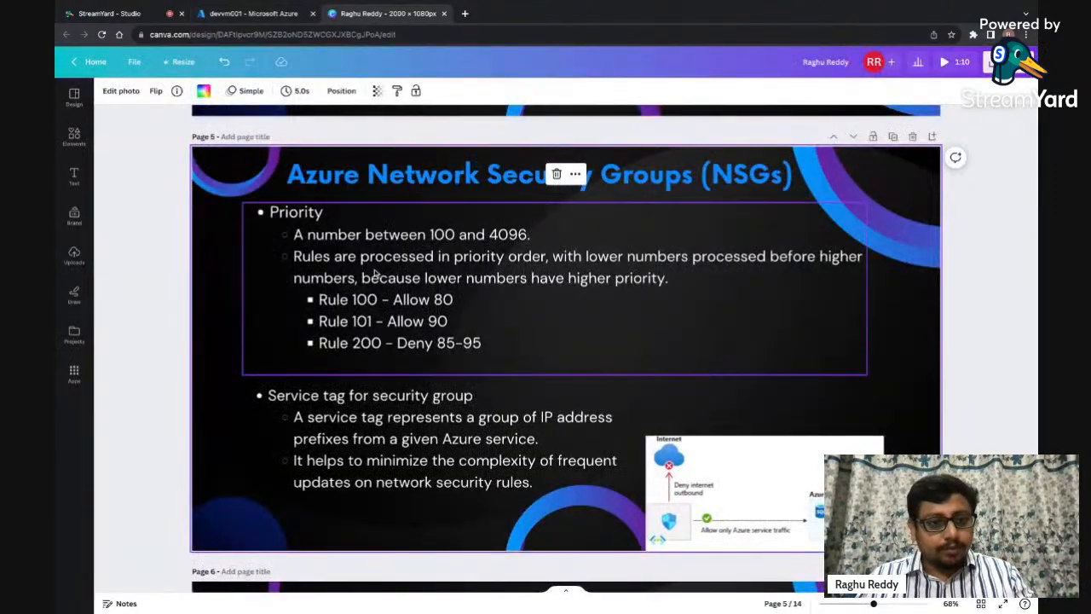
pyautogui.scroll(5, 420, 288)
pyautogui.scroll(-3, 421, 288)
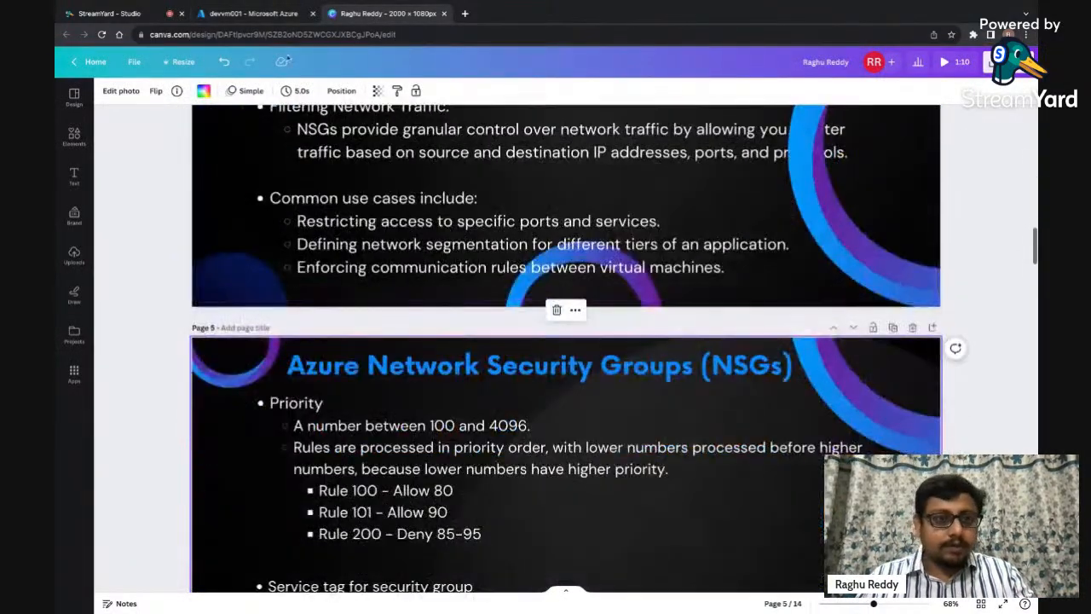
# Return to the Azure portal and review the outbound and inbound port rules of devvm001-nsg
pyautogui.click(256, 13)
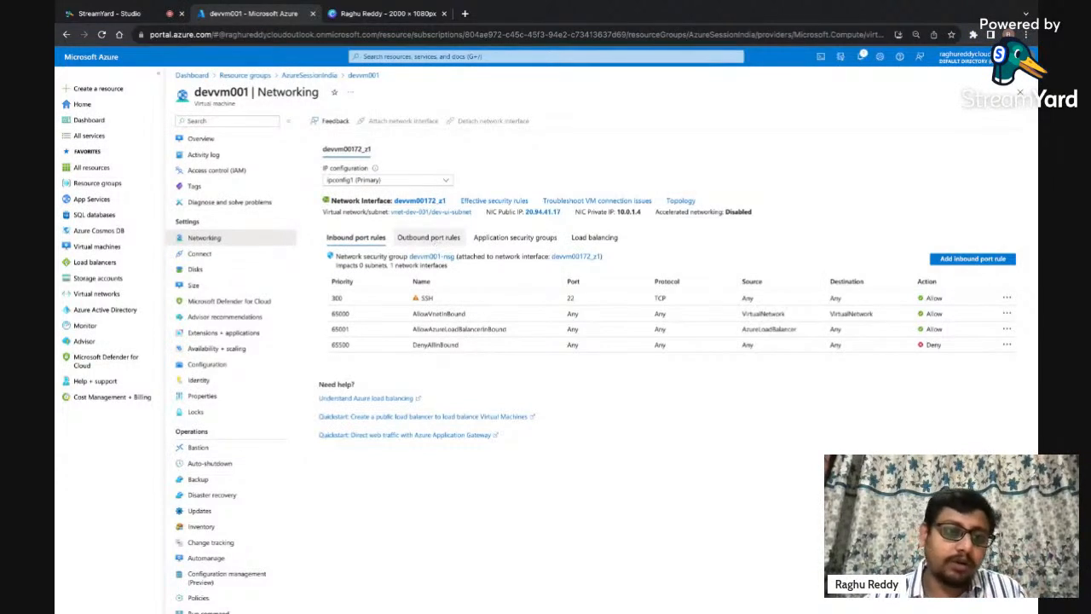
pyautogui.click(433, 241)
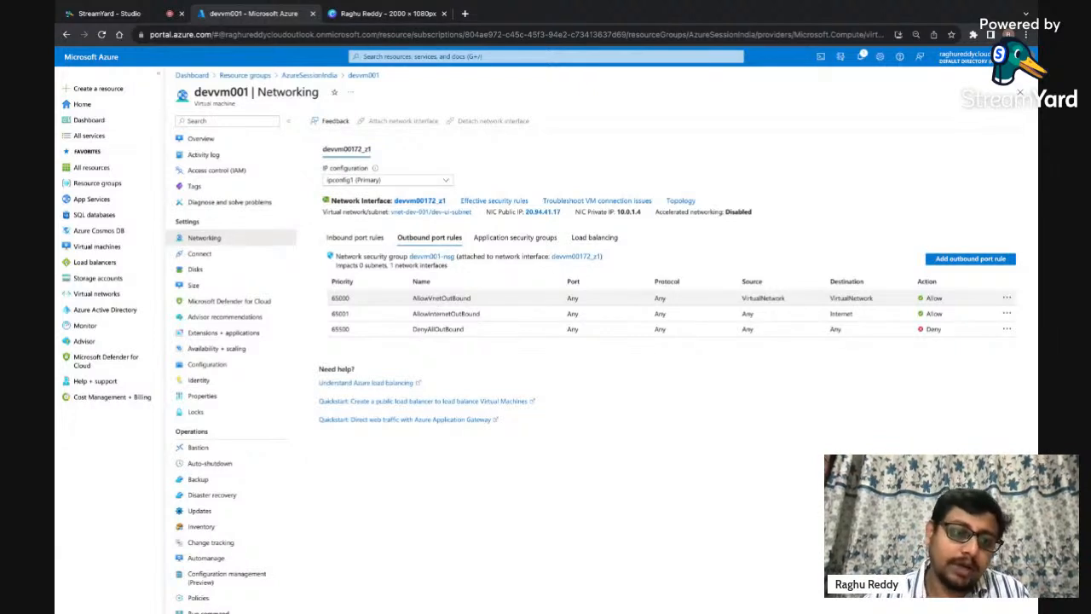
pyautogui.click(375, 242)
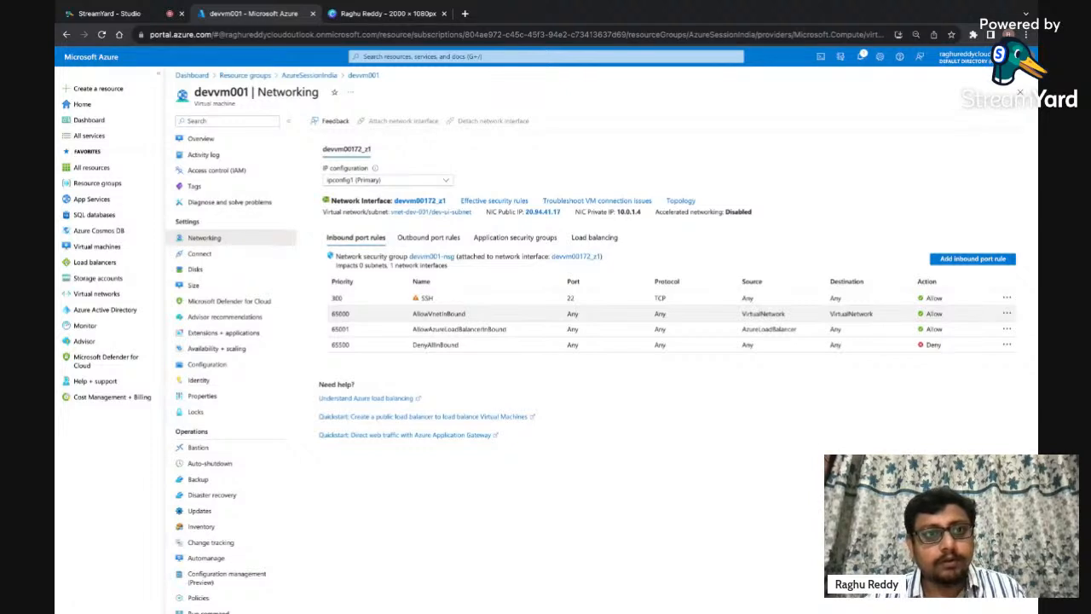
pyautogui.press('super+Tab')
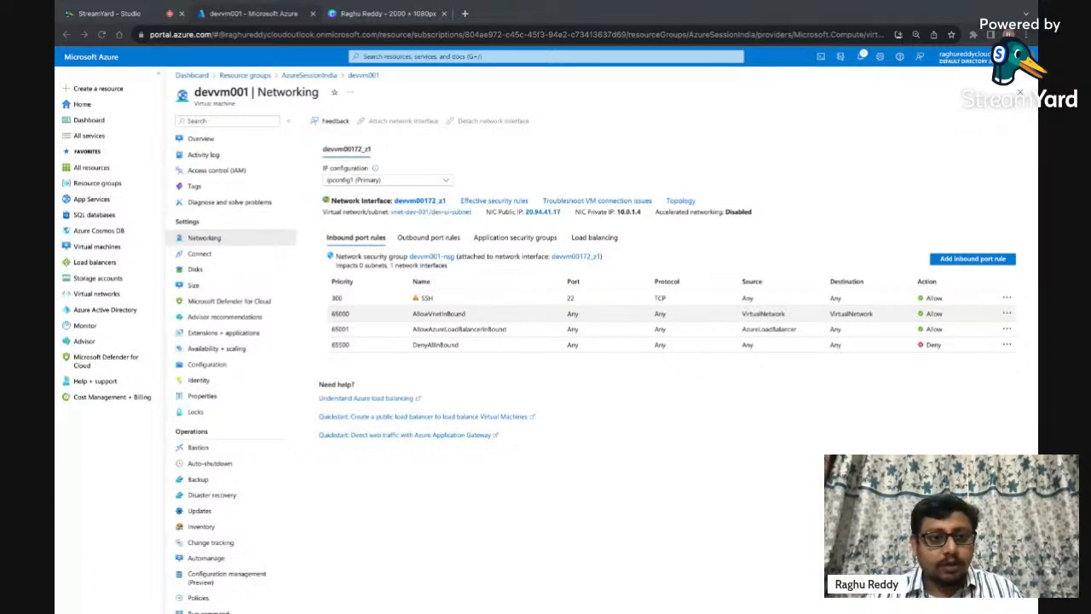
# Search the web for "install nginx on ubuntu 20.04.6" and open the Linux Hint article on installing NGINX, leaving no results tab open
pyautogui.click(465, 14)
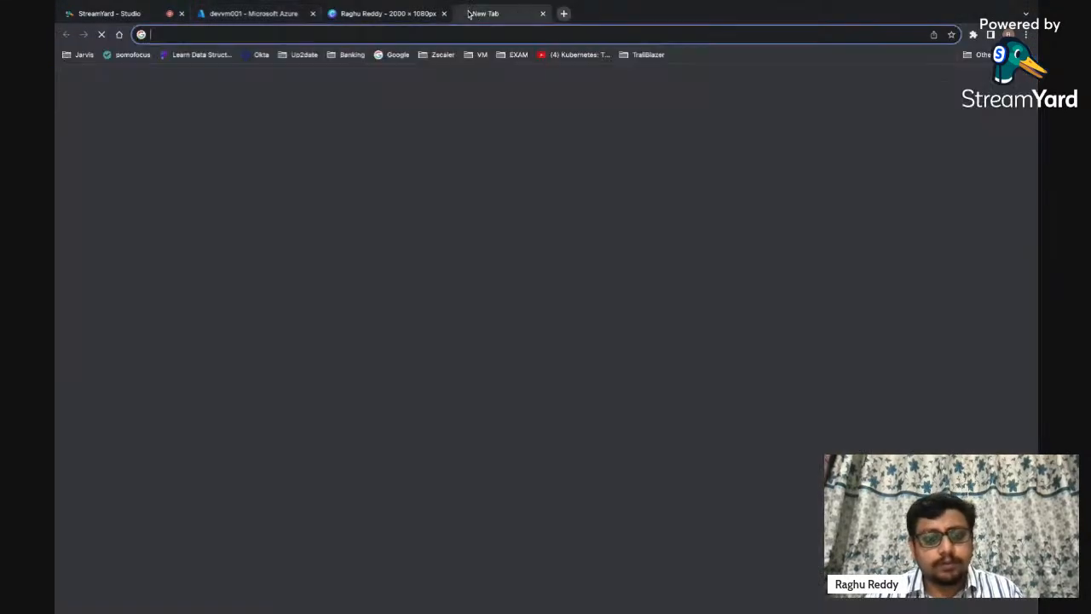
pyautogui.write('install ')
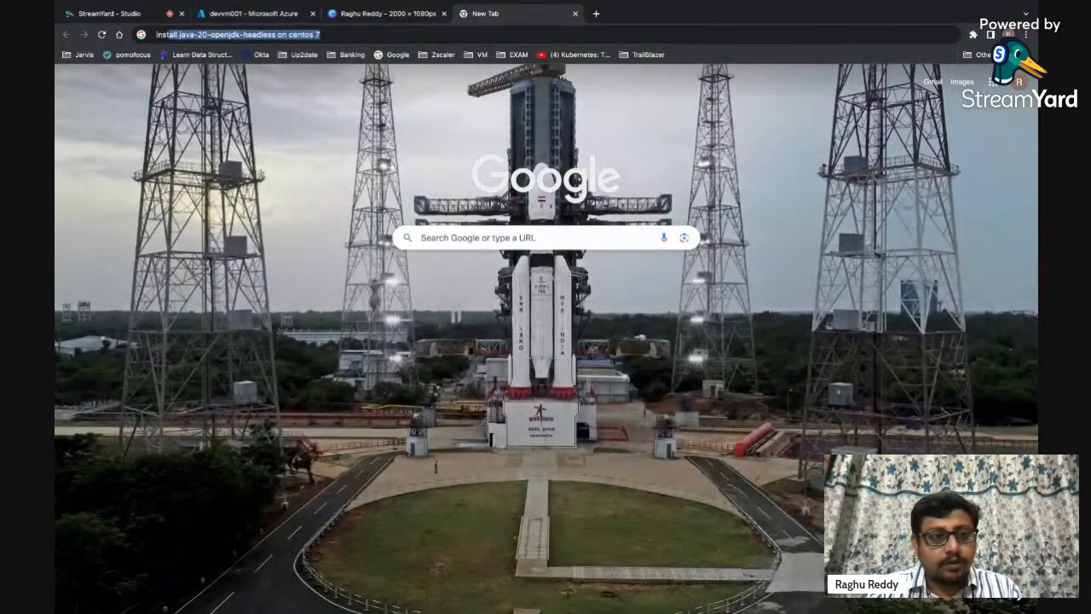
pyautogui.write('nginx on ubuntu 20.04.6')
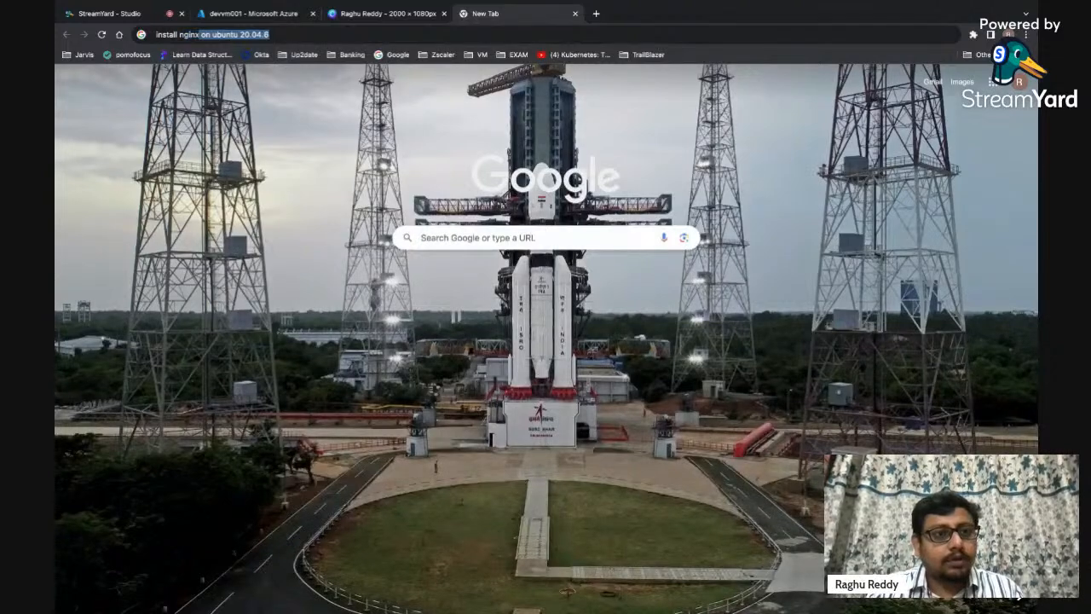
pyautogui.press('Return')
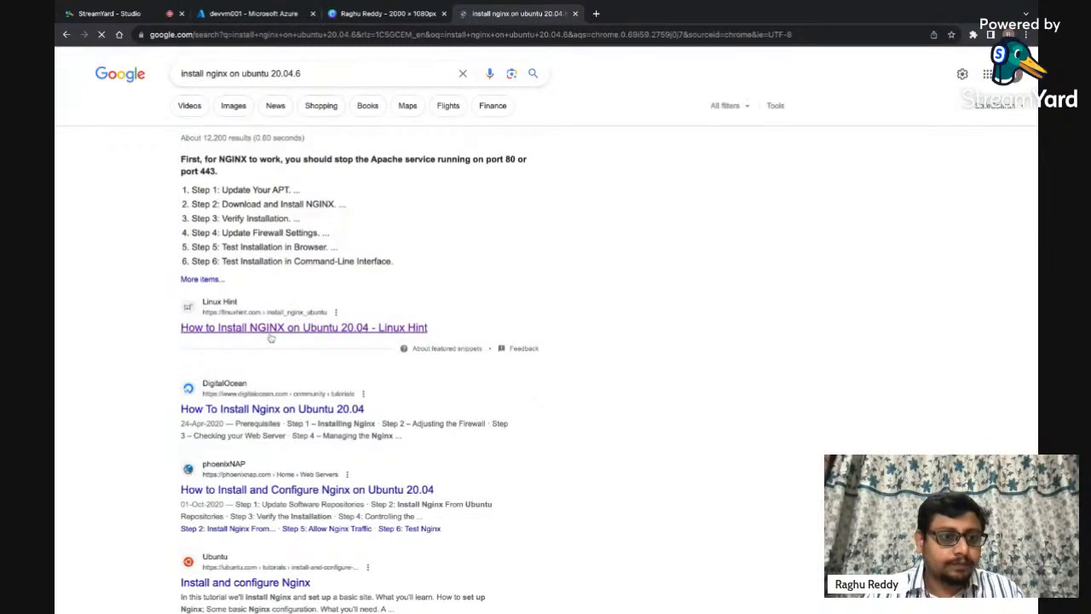
pyautogui.click(268, 332)
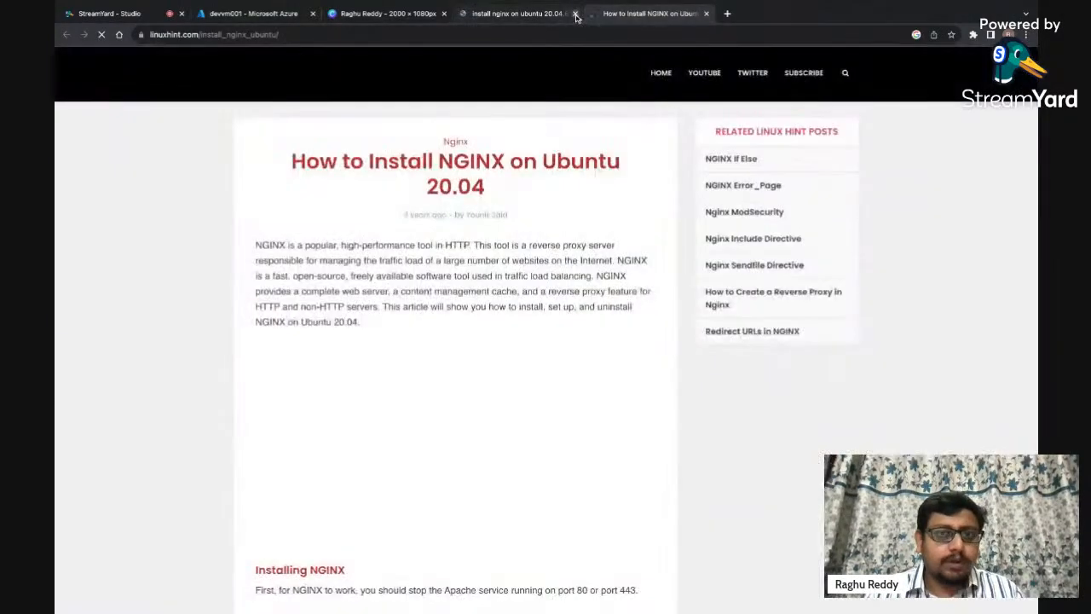
pyautogui.click(575, 13)
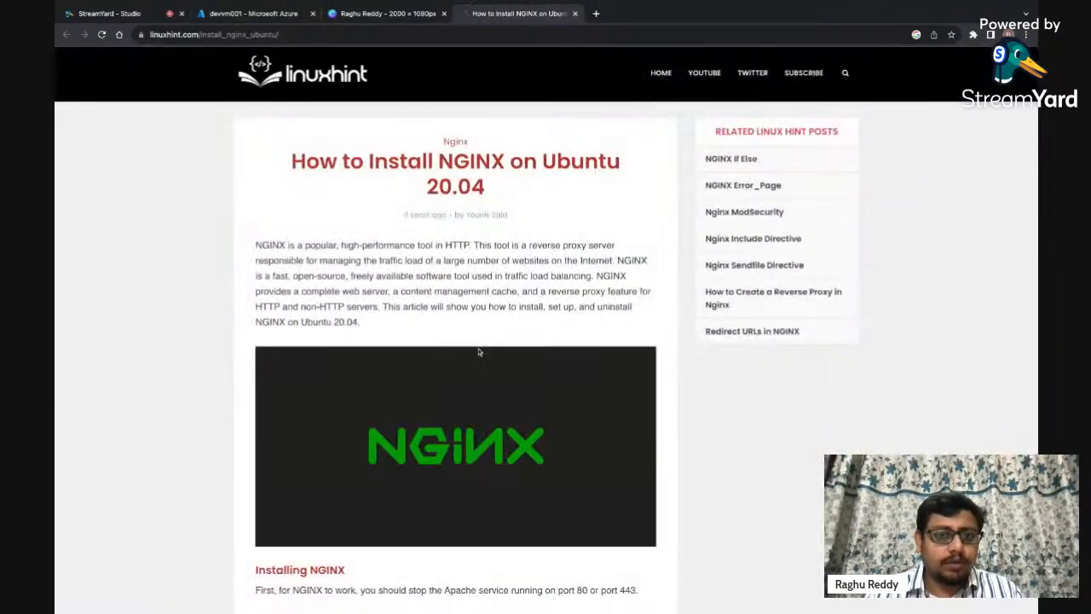
# Read the article's instructions for updating APT, installing and verifying NGINX and updating the firewall, switching windows between the sections
pyautogui.scroll(-5, 478, 352)
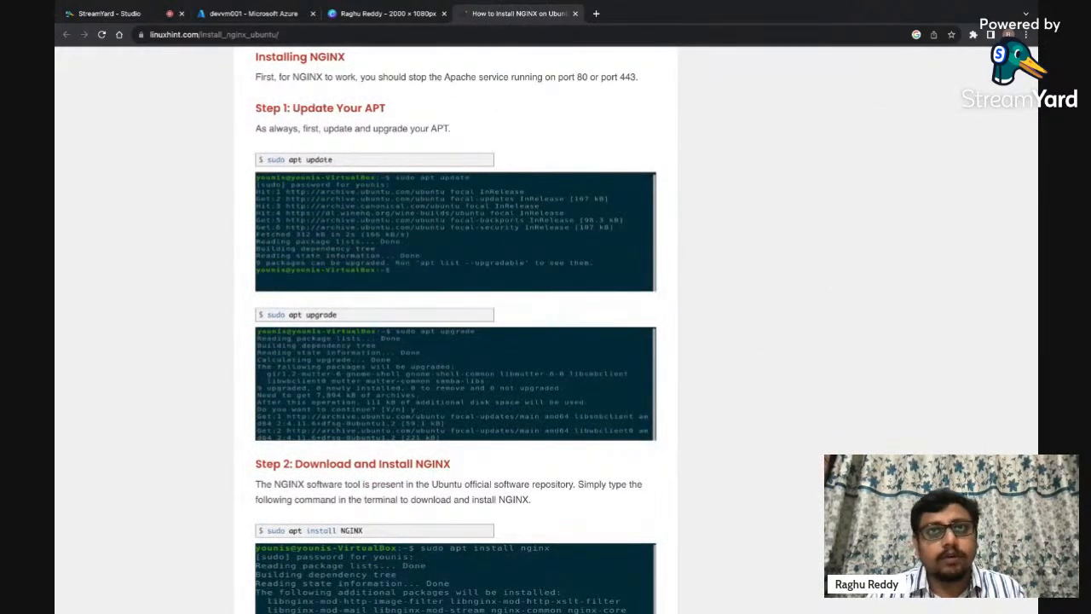
pyautogui.scroll(-3, 546, 333)
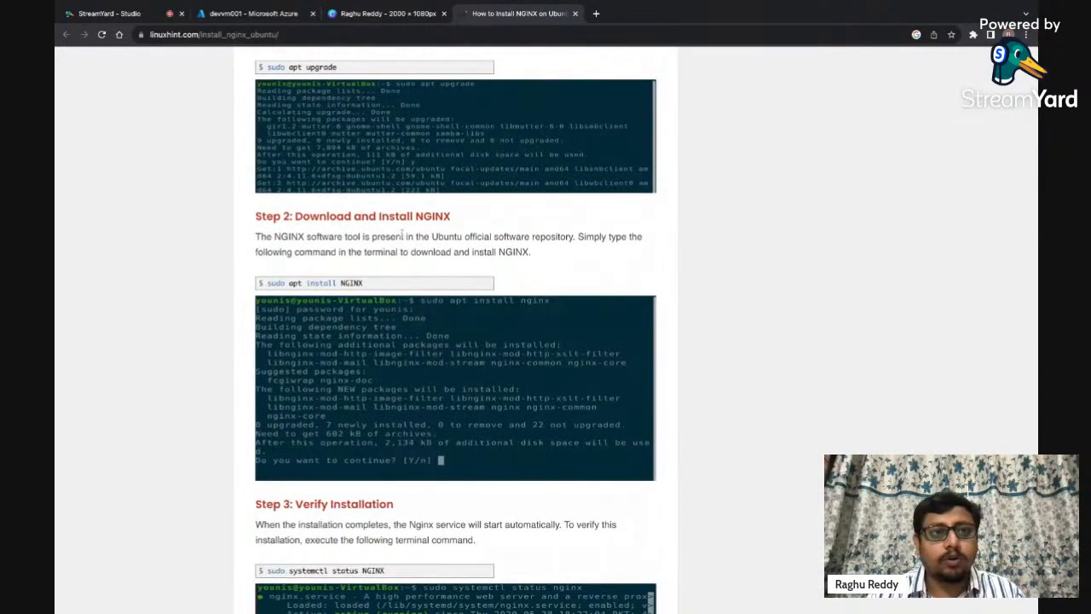
pyautogui.press('super+Tab')
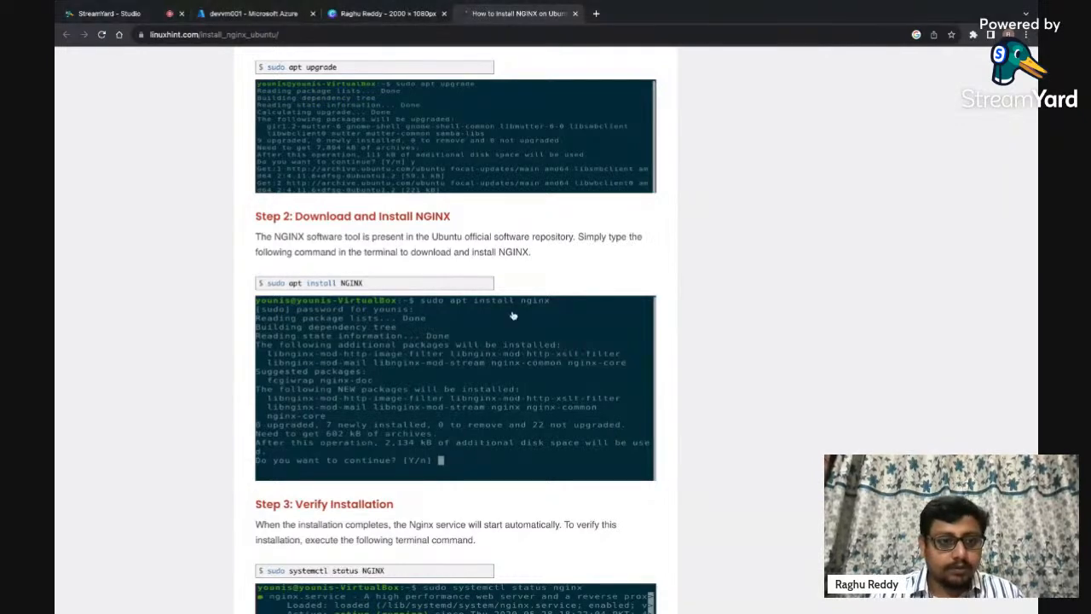
pyautogui.scroll(-1, 512, 315)
pyautogui.scroll(-5, 513, 316)
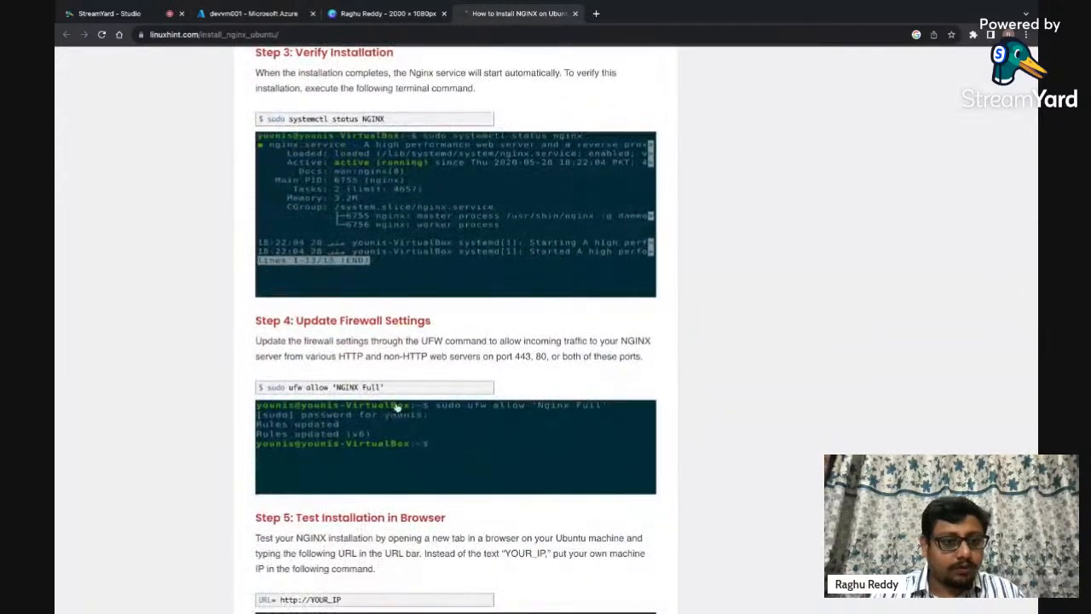
pyautogui.press('super+Tab')
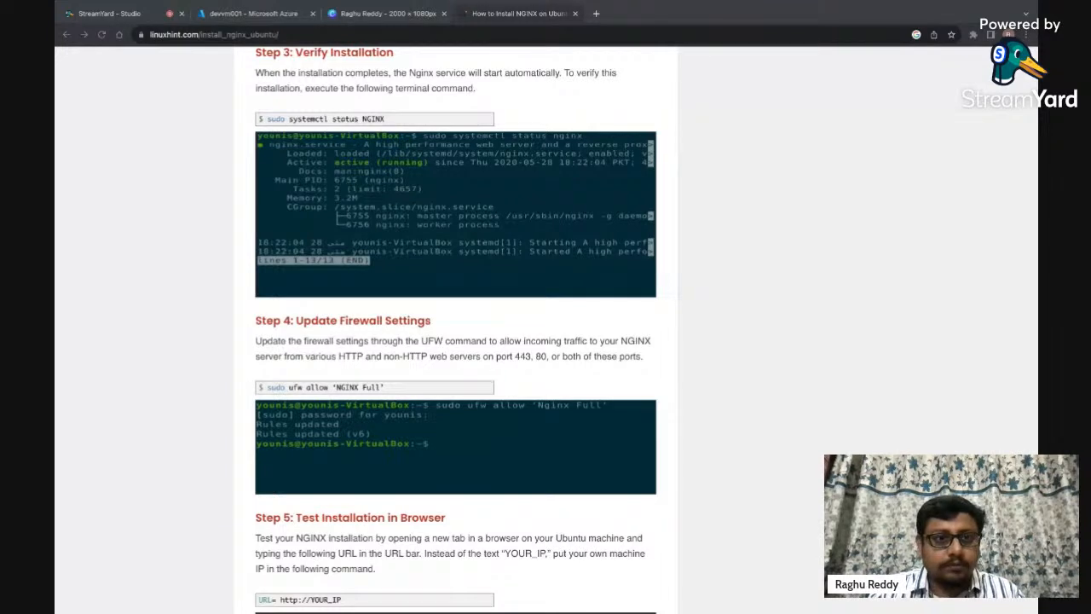
pyautogui.press('super+Tab')
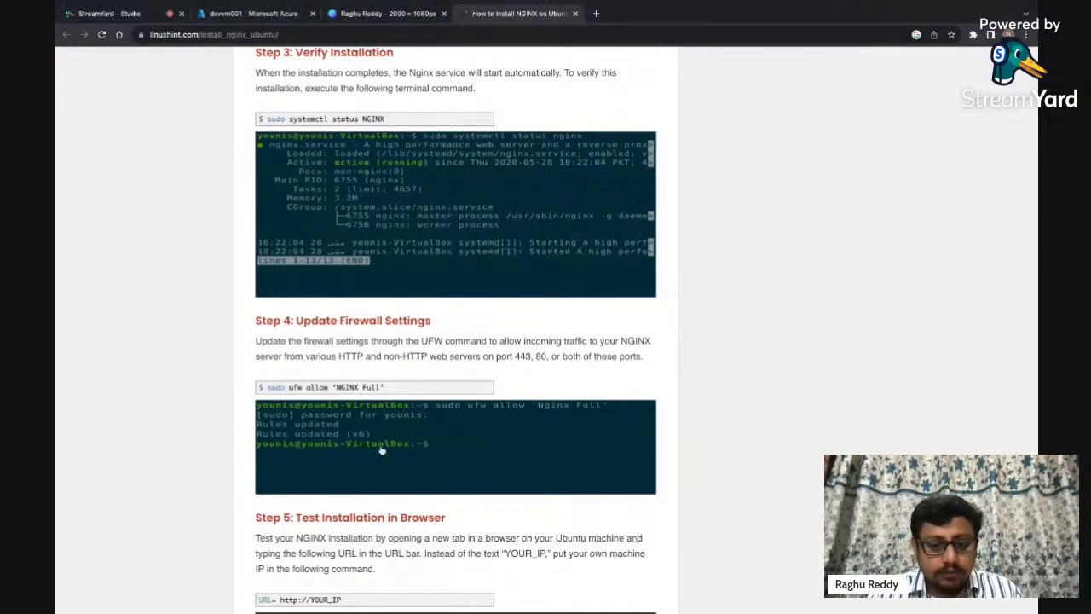
pyautogui.press('super+Tab')
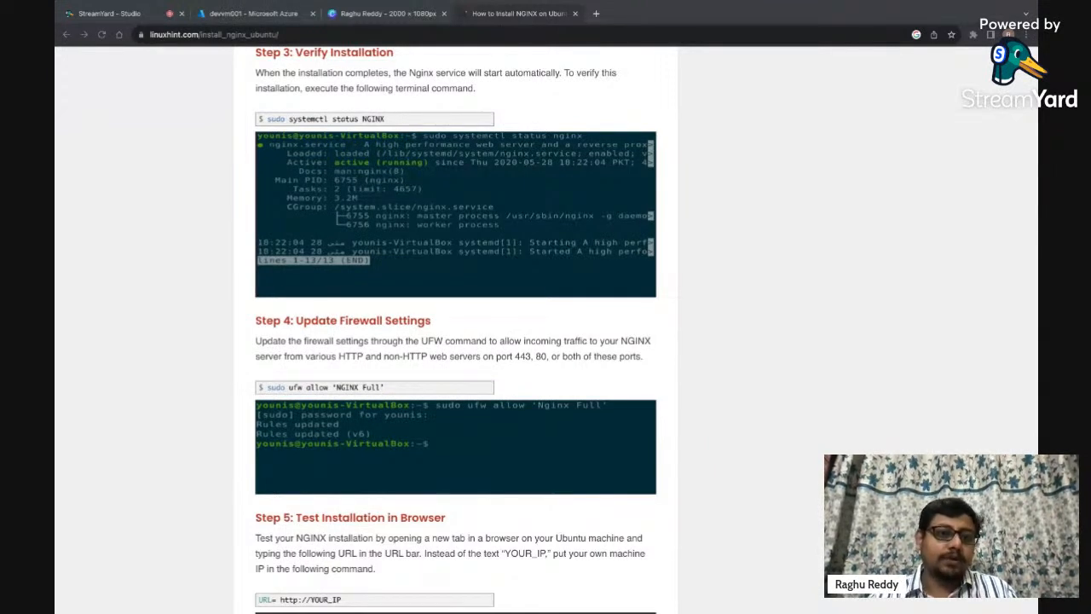
pyautogui.click(362, 145)
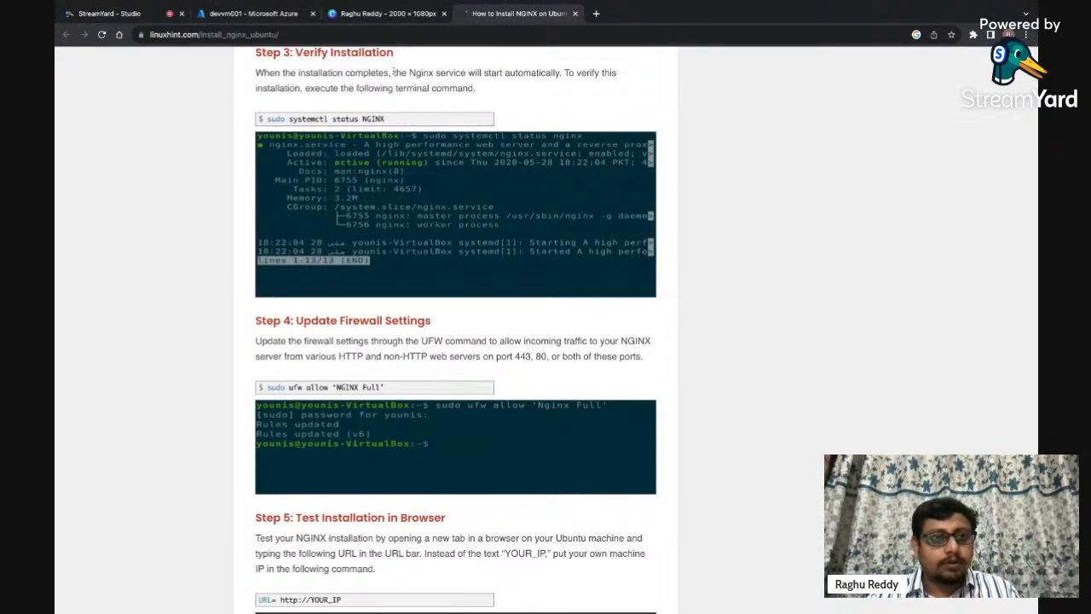
# Close the article, copy devvm001's public IP address from its Azure overview, and open 20.94.41.17 in a new browser tab
pyautogui.press('super+w')
pyautogui.click(285, 17)
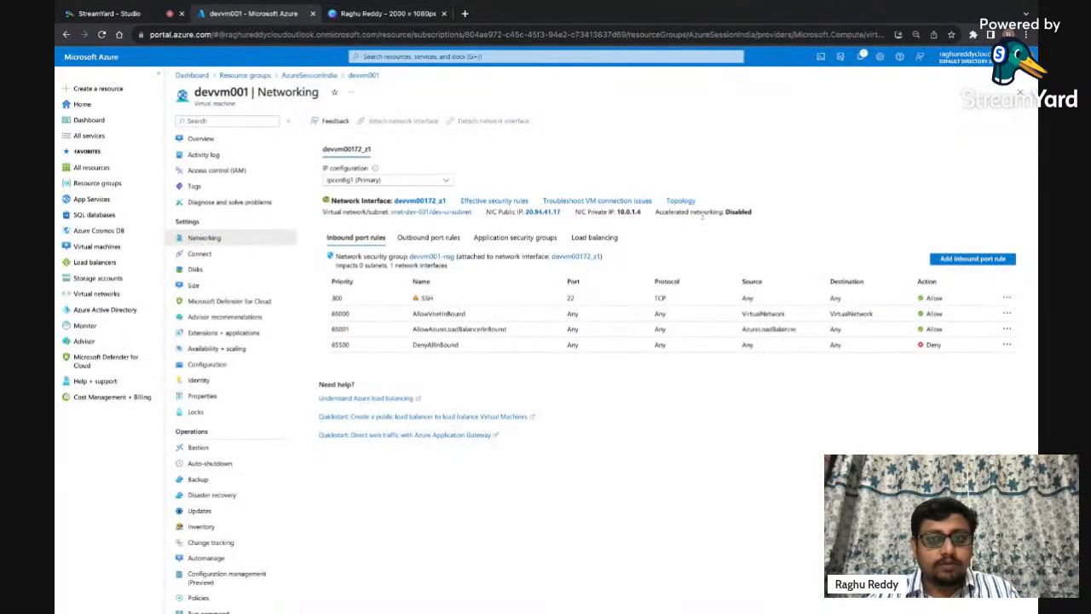
pyautogui.click(239, 139)
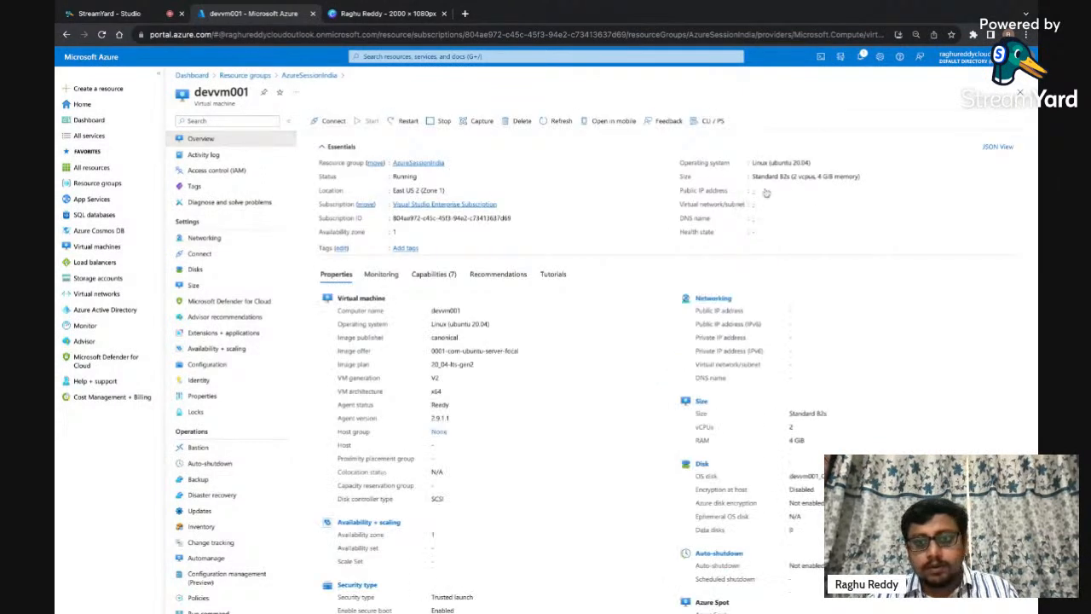
pyautogui.click(791, 191)
pyautogui.hotkey('ctrl', 't')
pyautogui.hotkey('ctrl', 'v')
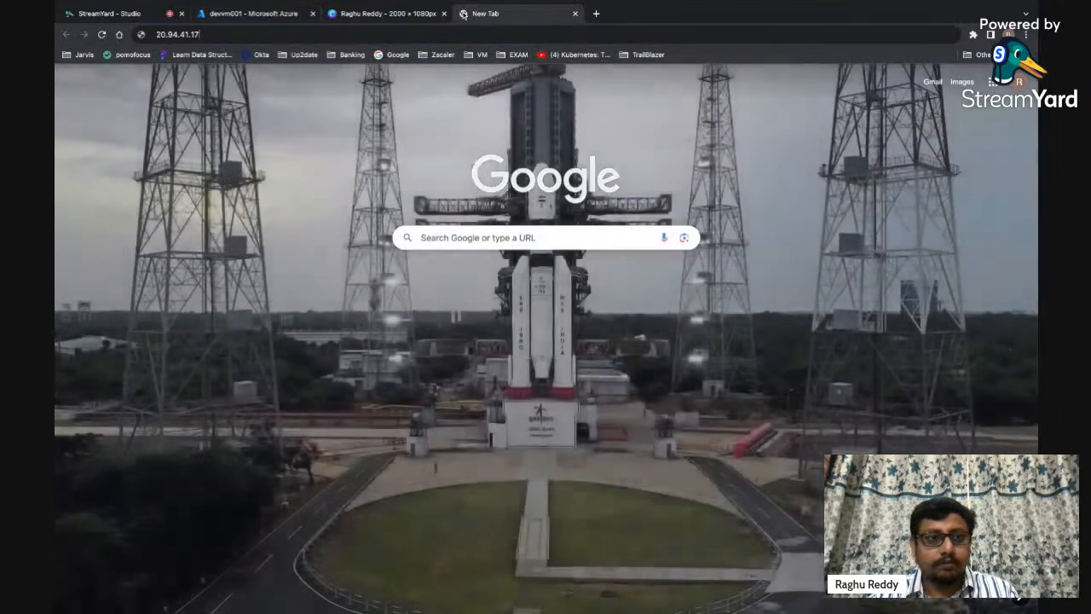
pyautogui.press('Return')
# Try to load the virtual machine's public IP address with port 80 appended
pyautogui.click(438, 34)
pyautogui.click(437, 34)
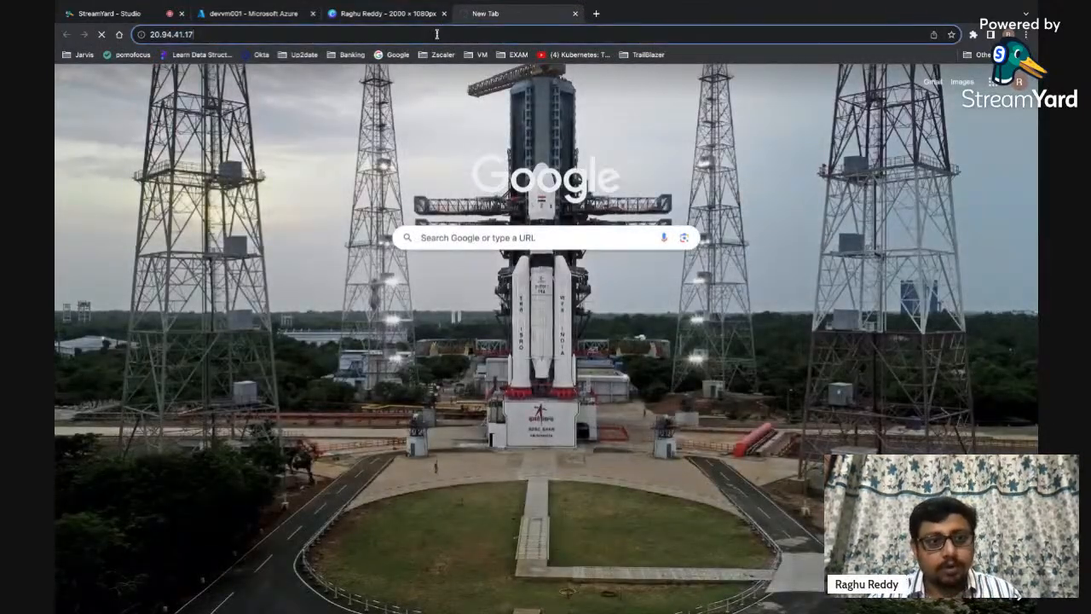
pyautogui.write(':80')
pyautogui.press('Return')
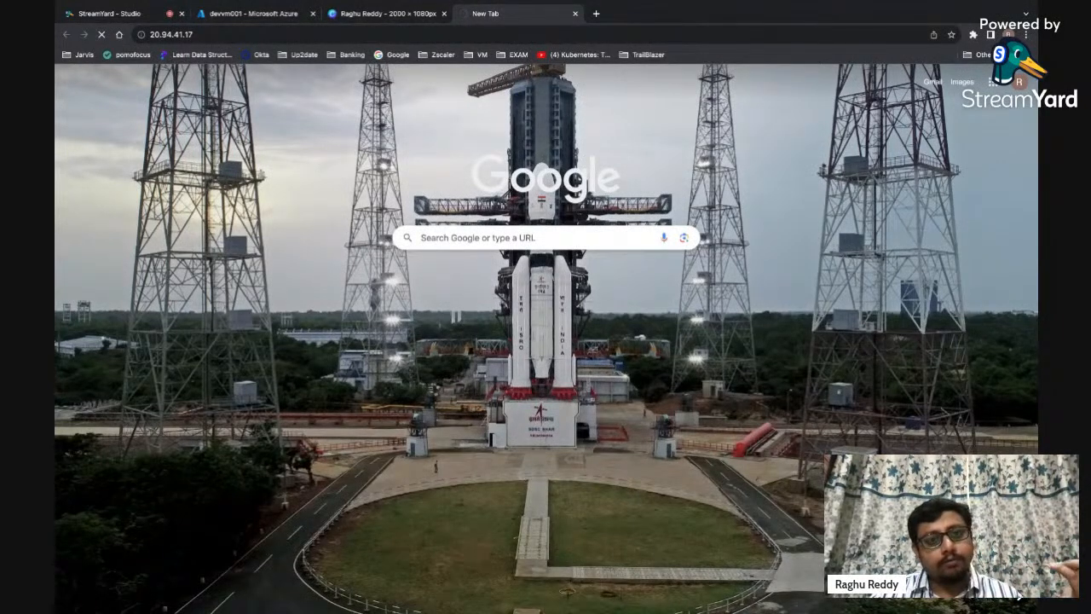
# Check devvm001's inbound port rules in the Azure networking settings, and retry loading the 20.94.41.17 page
pyautogui.click(292, 15)
pyautogui.click(209, 237)
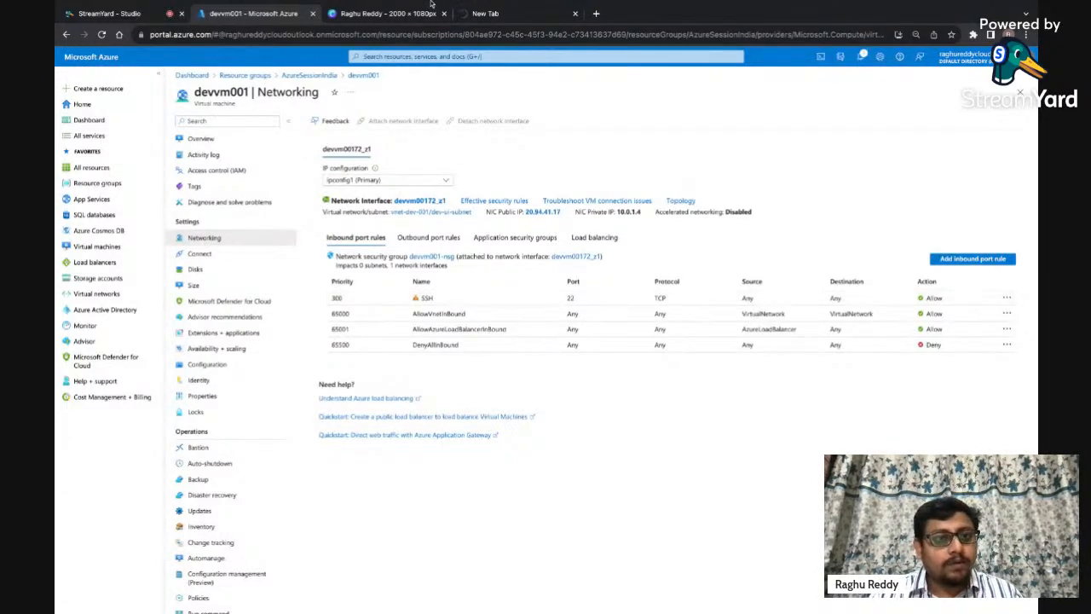
pyautogui.click(484, 15)
pyautogui.press('Return')
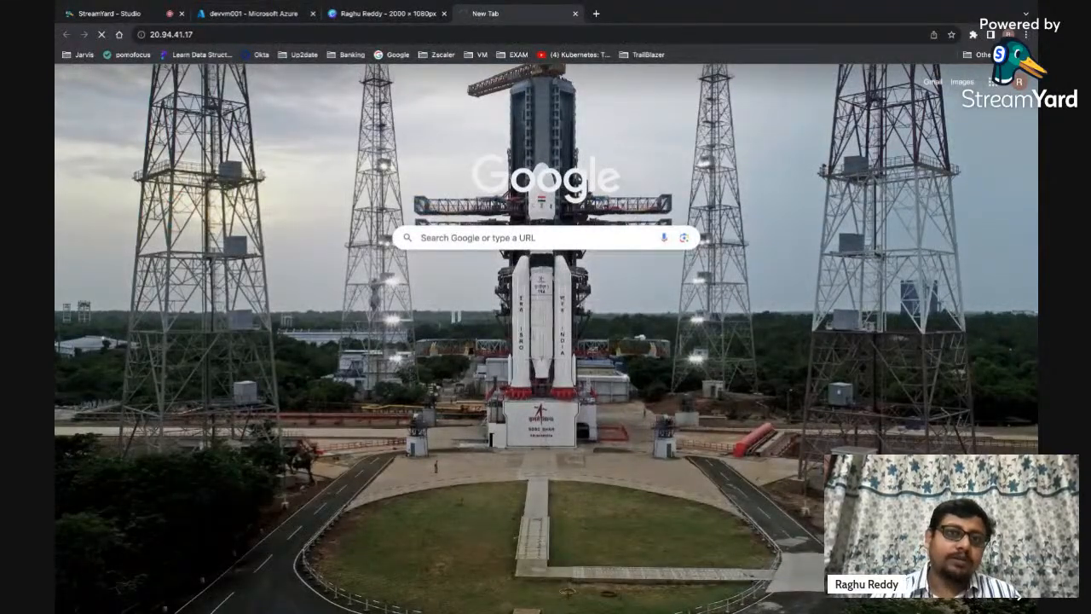
# Switch to the Canva presentation and review the NSG rule priority and service tag slide on page 5
pyautogui.click(280, 14)
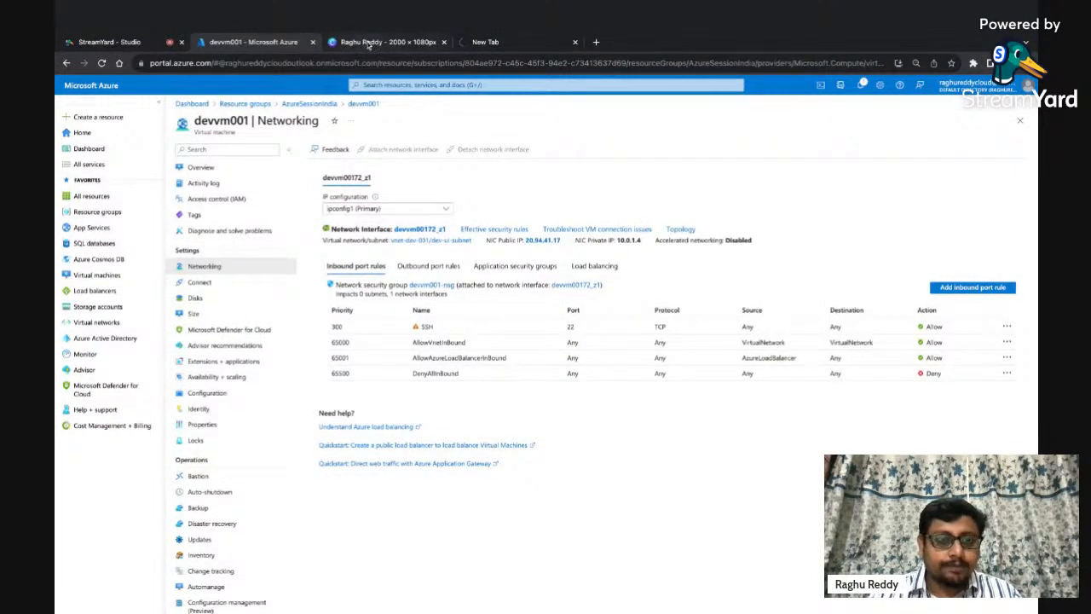
pyautogui.click(368, 42)
pyautogui.scroll(-5, 394, 289)
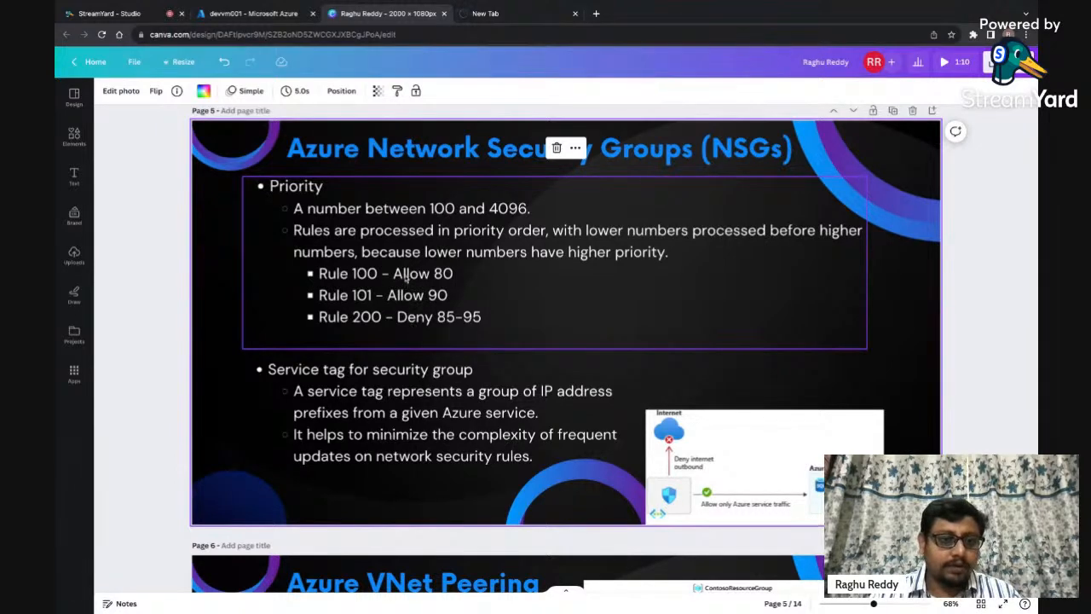
# Switch to the Azure portal and start an inbound security rule on devvm001-nsg with source Any and service HTTP
pyautogui.click(281, 17)
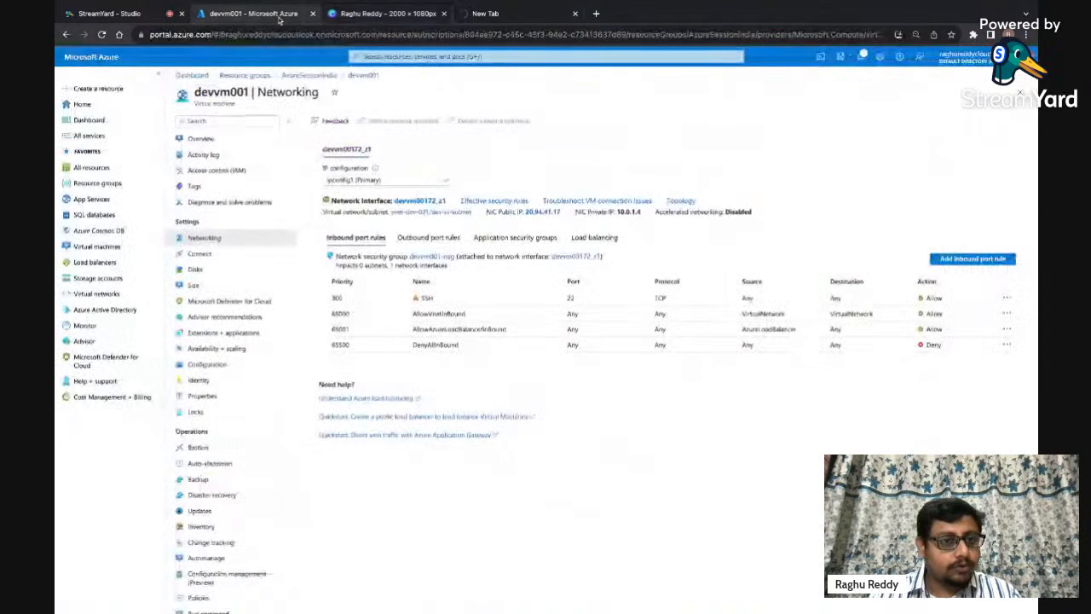
pyautogui.click(959, 262)
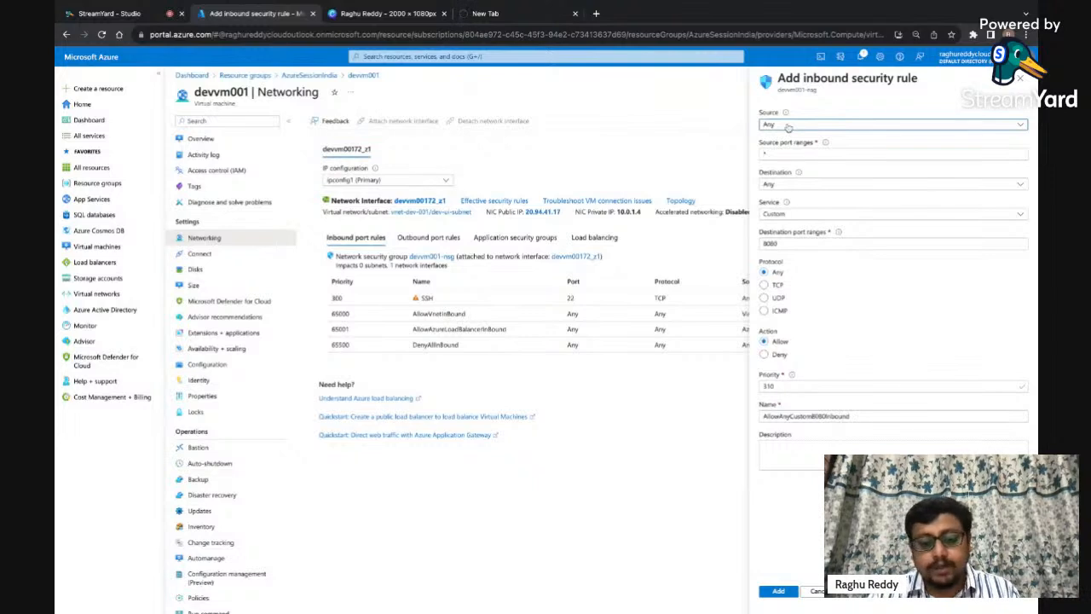
pyautogui.click(789, 126)
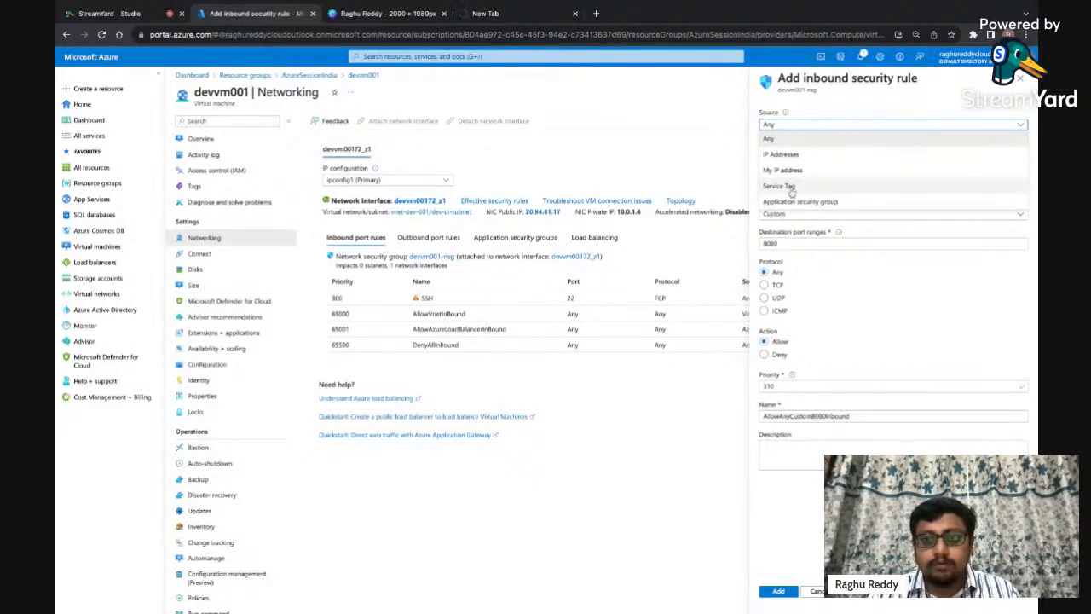
pyautogui.click(777, 138)
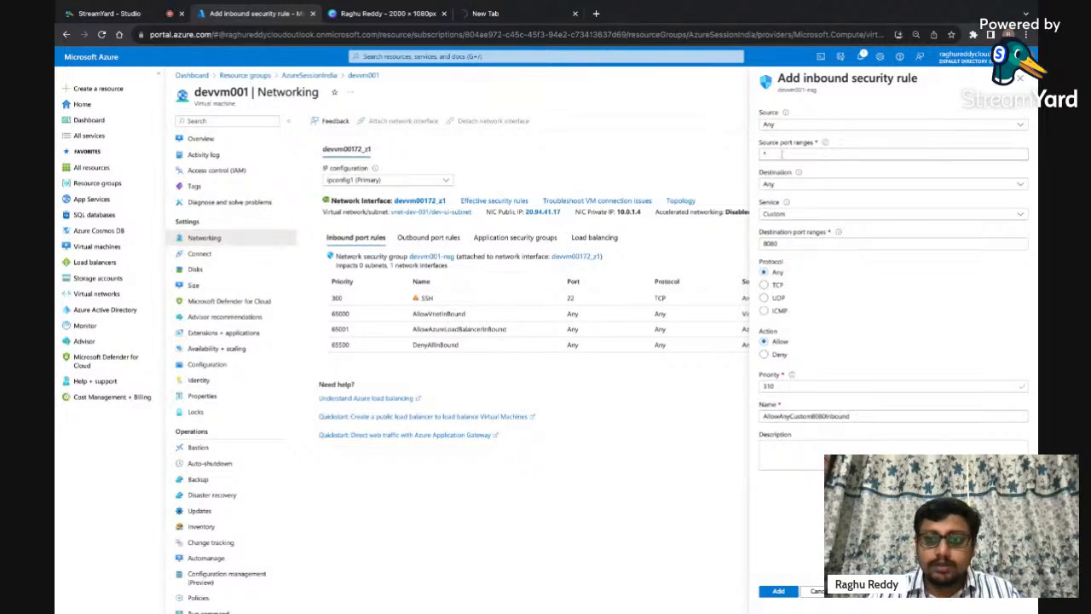
pyautogui.click(780, 214)
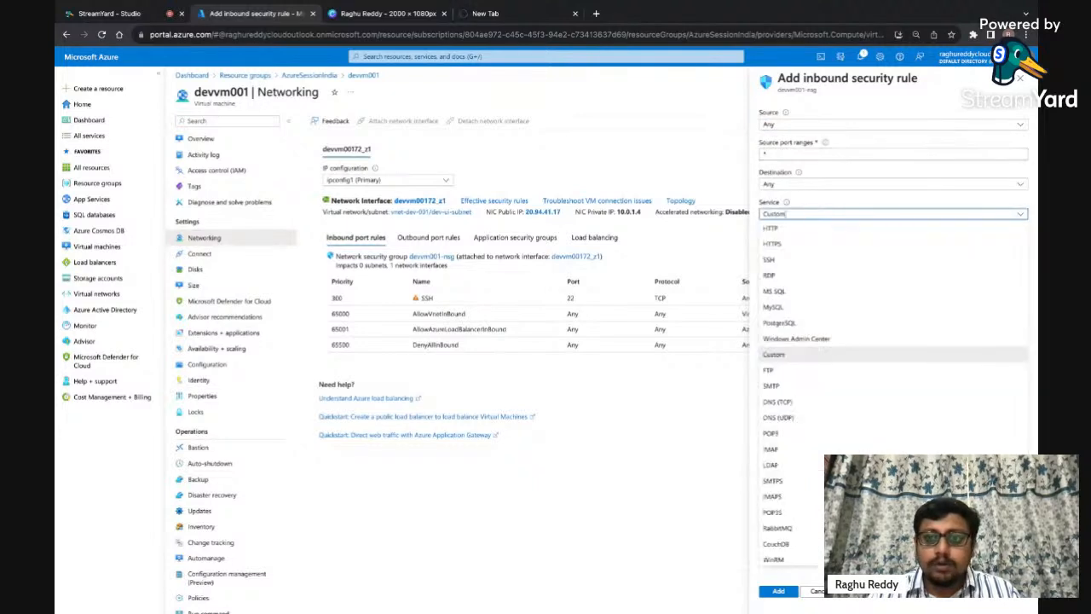
pyautogui.click(778, 232)
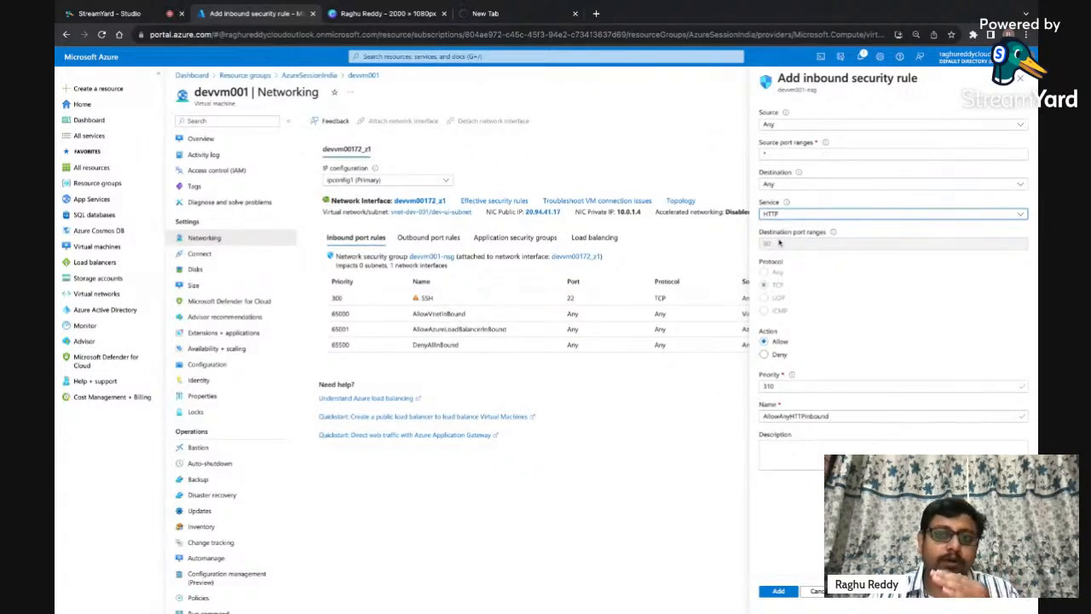
pyautogui.click(785, 219)
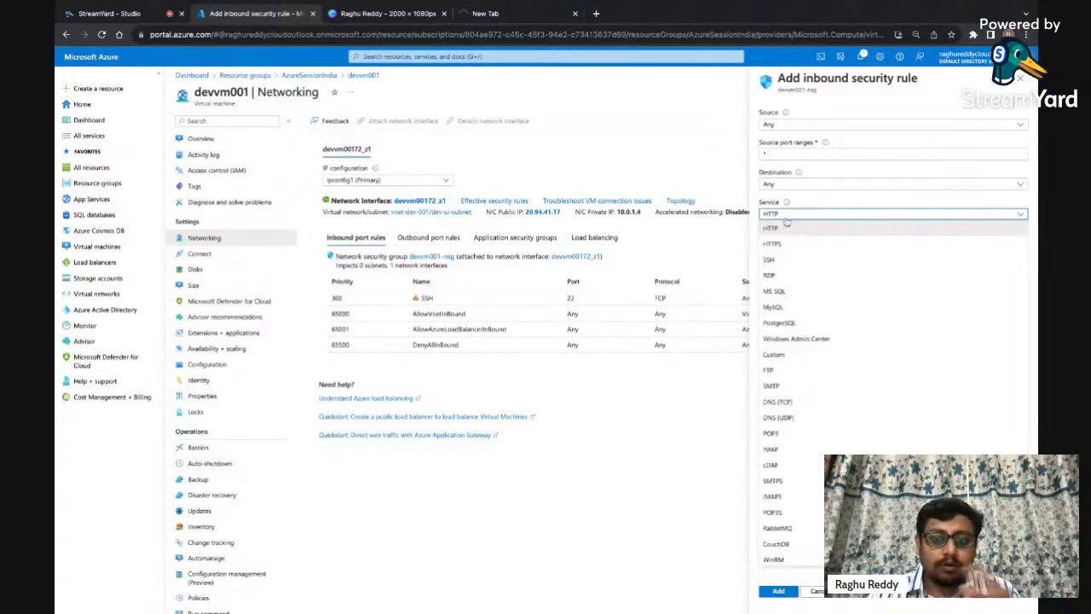
pyautogui.click(798, 198)
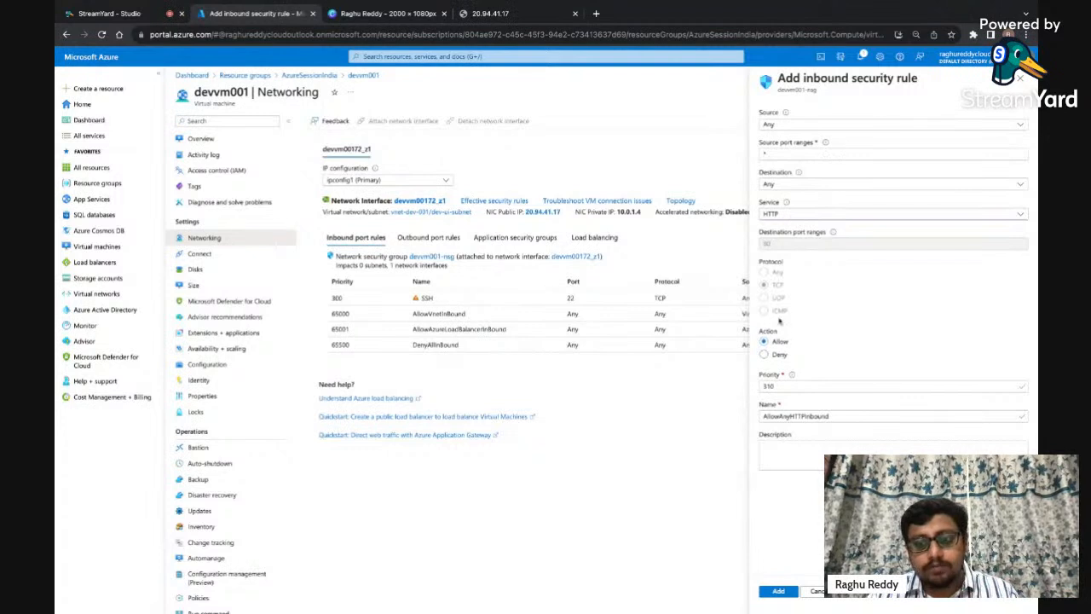
# Enter "Allow nginx" as the HTTP rule's description, check the 20.94.41.17 page, and add the rule
pyautogui.click(786, 385)
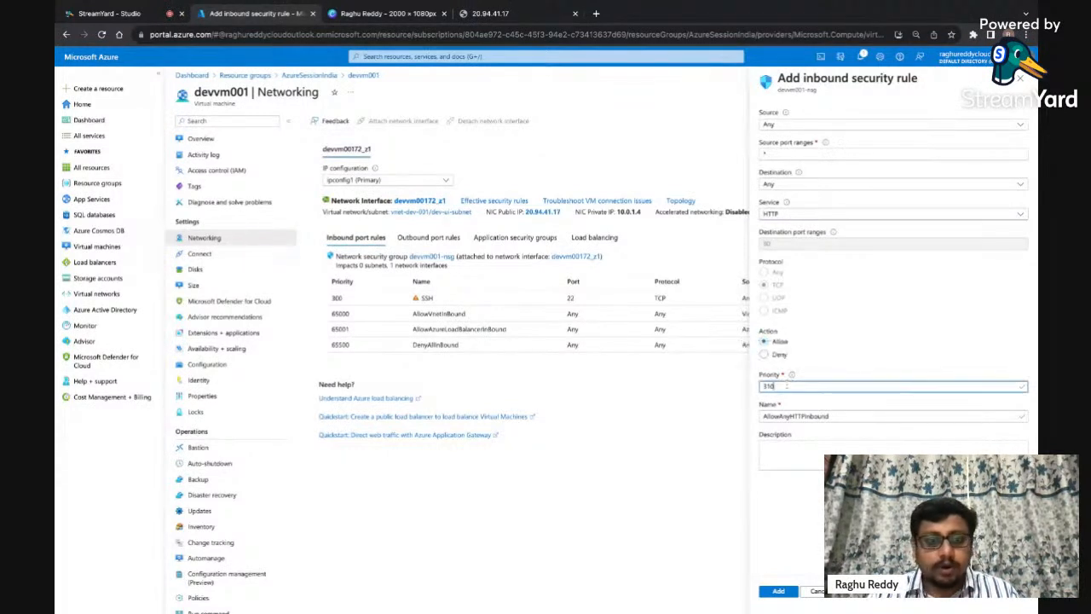
pyautogui.click(779, 456)
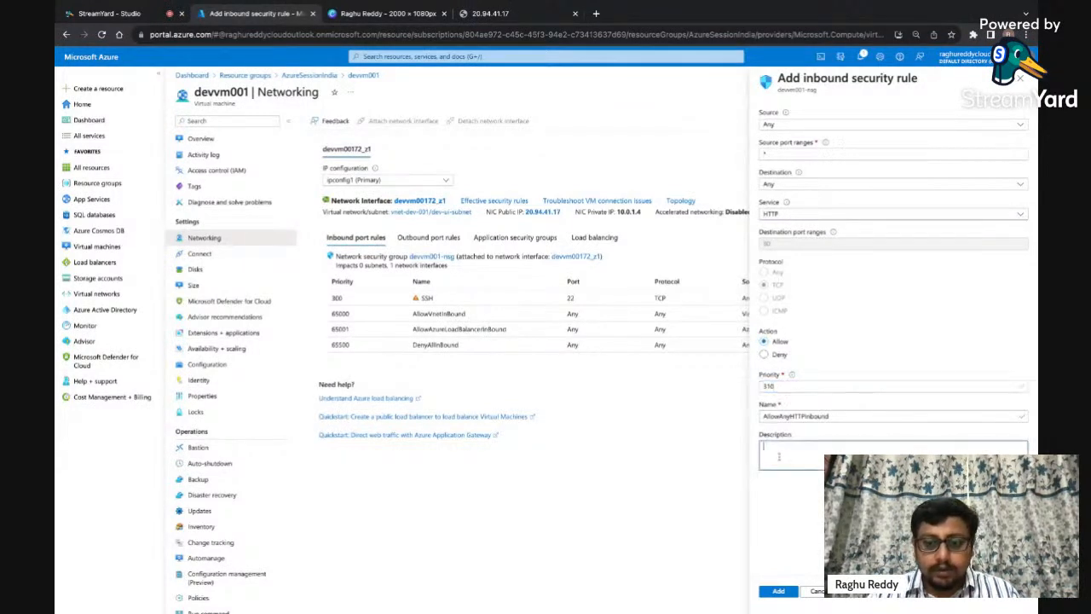
pyautogui.write('Allow')
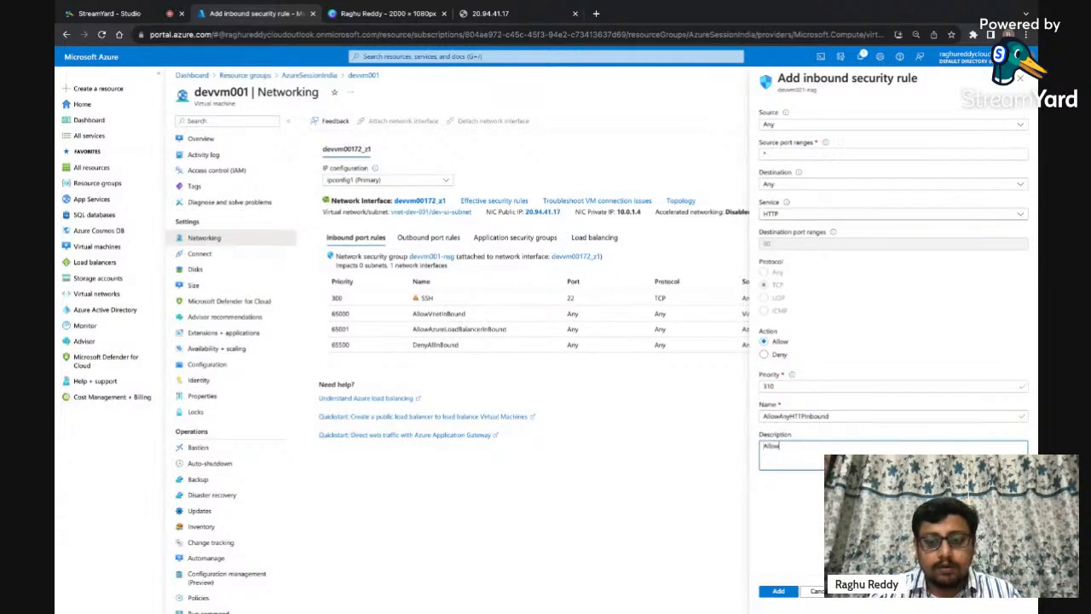
pyautogui.write(' nginx')
pyautogui.click(490, 13)
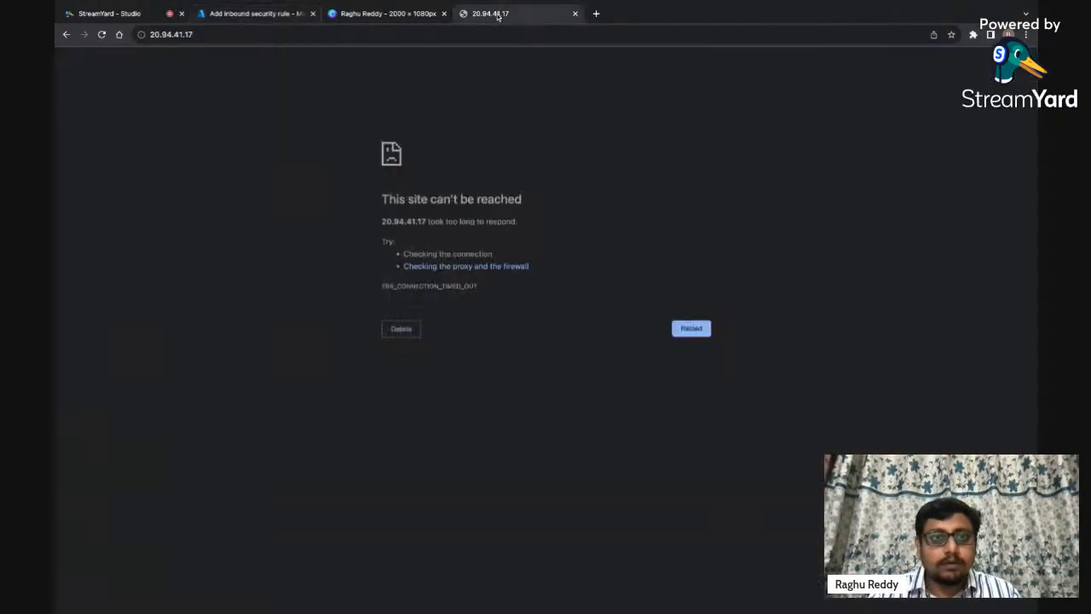
pyautogui.moveTo(381, 199); pyautogui.dragTo(574, 200)
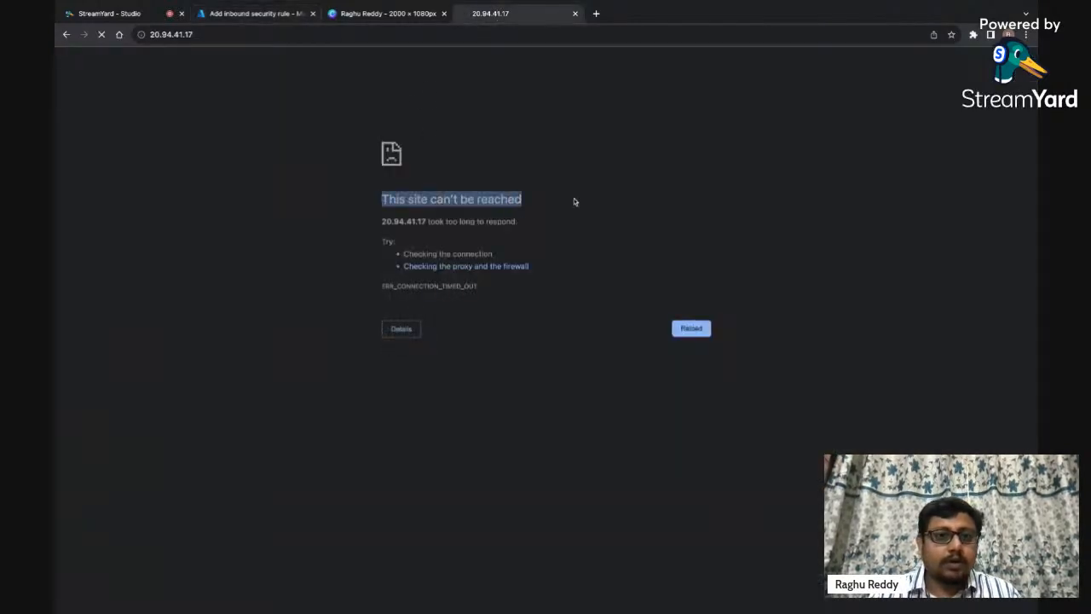
pyautogui.click(273, 14)
pyautogui.click(776, 590)
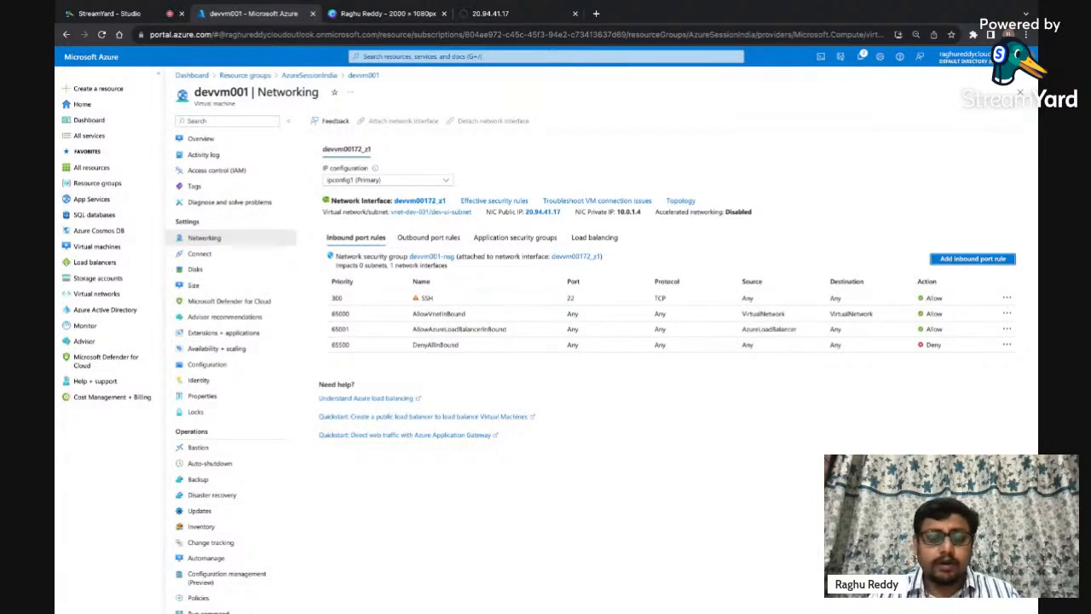
# Reopen devvm001 from the AzureSessionIndia resource group and check its inbound port rules in the networking settings
pyautogui.click(313, 76)
pyautogui.click(378, 298)
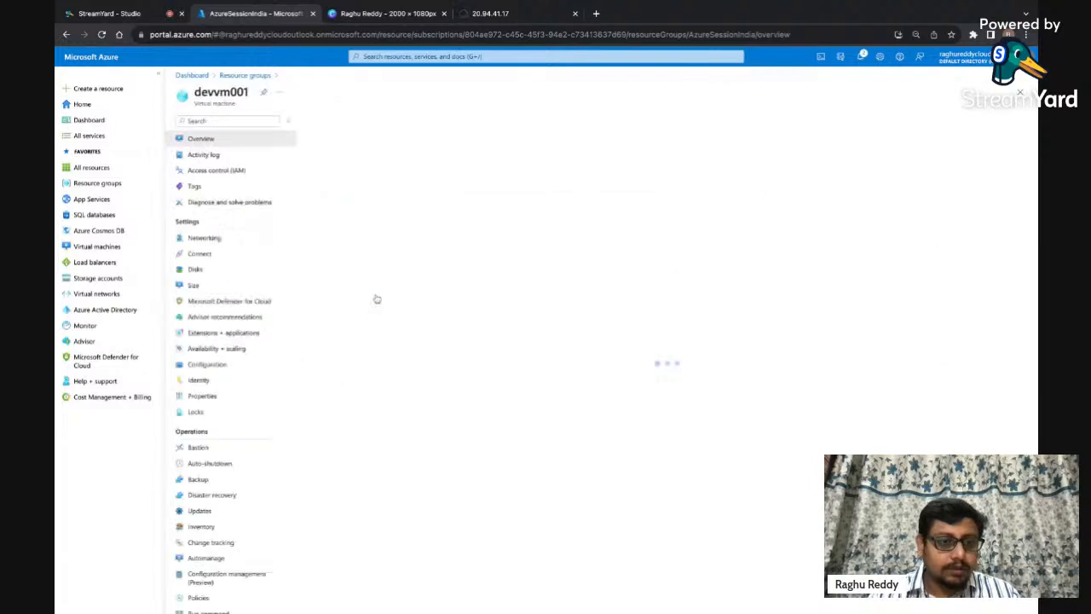
pyautogui.click(224, 241)
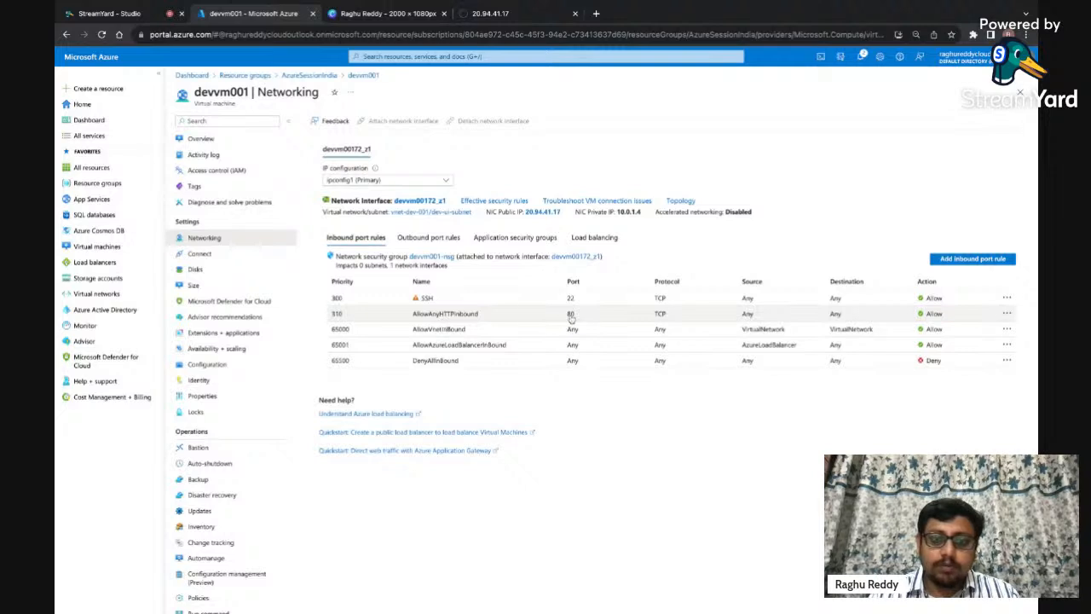
# Close the stalled 20.94.41.17 page and load the virtual machine's public IP address in a new browser tab
pyautogui.click(488, 21)
pyautogui.click(486, 32)
pyautogui.press('super+c')
pyautogui.press('BackSpace')
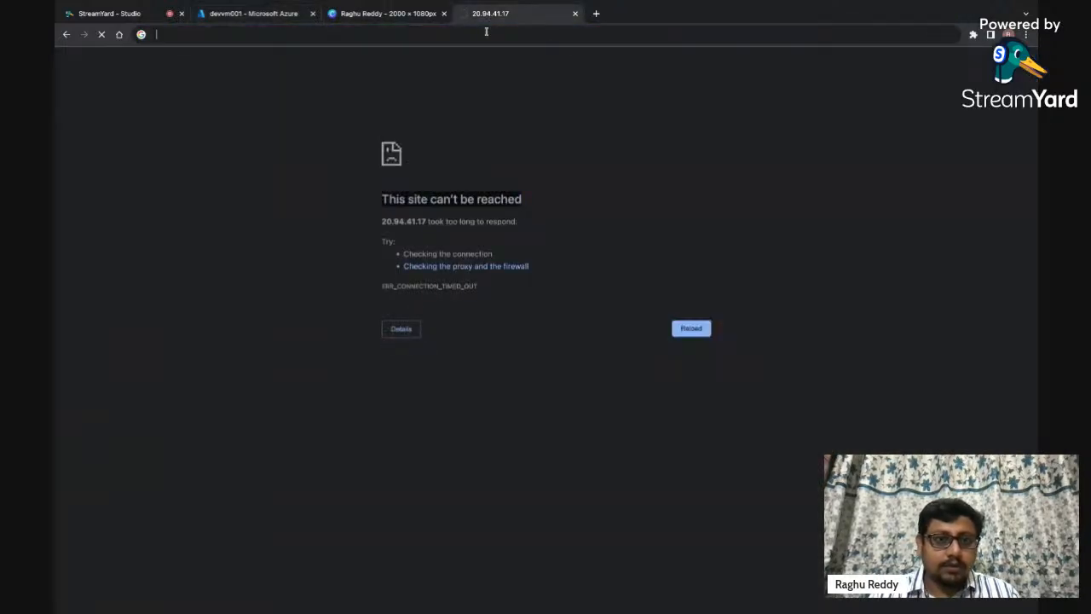
pyautogui.press('super+w')
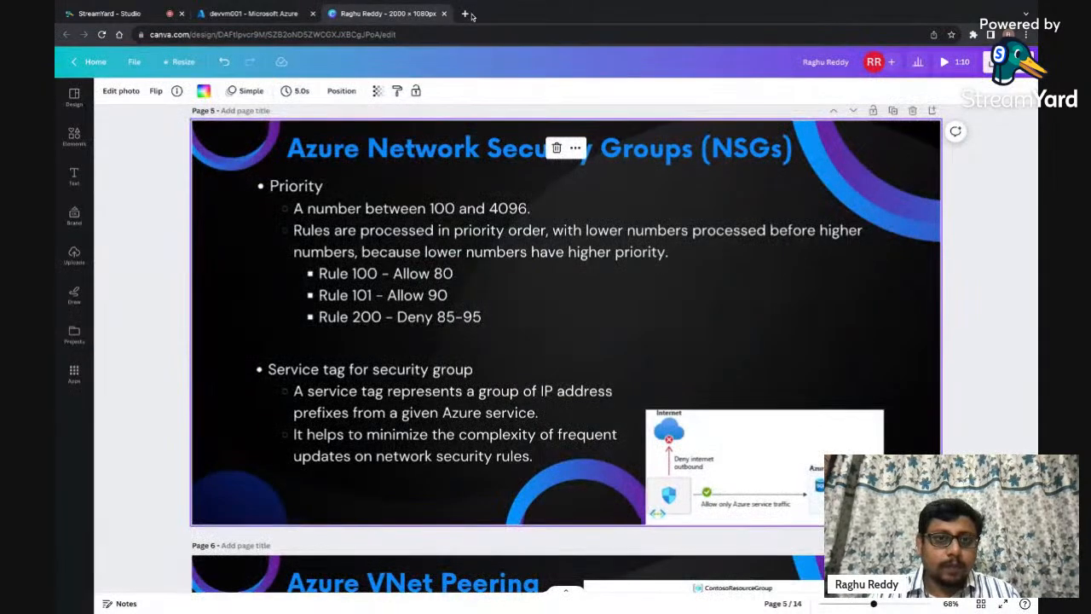
pyautogui.click(466, 15)
pyautogui.press('super+v')
pyautogui.press('Return')
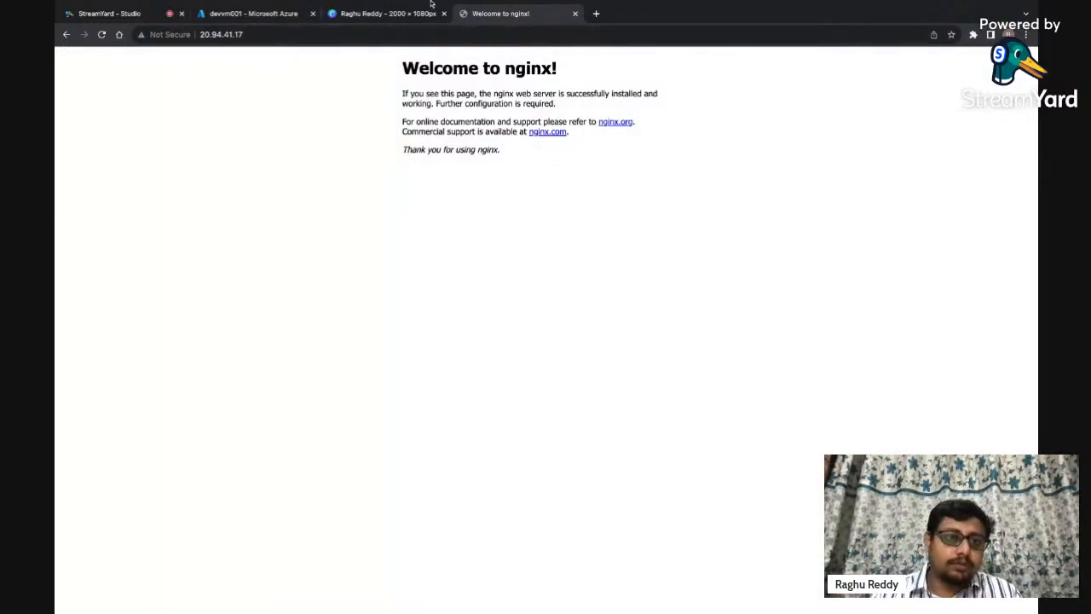
# Switch to the Canva presentation and review the NSG slides on pages 4 and 5
pyautogui.click(400, 16)
pyautogui.scroll(5, 410, 227)
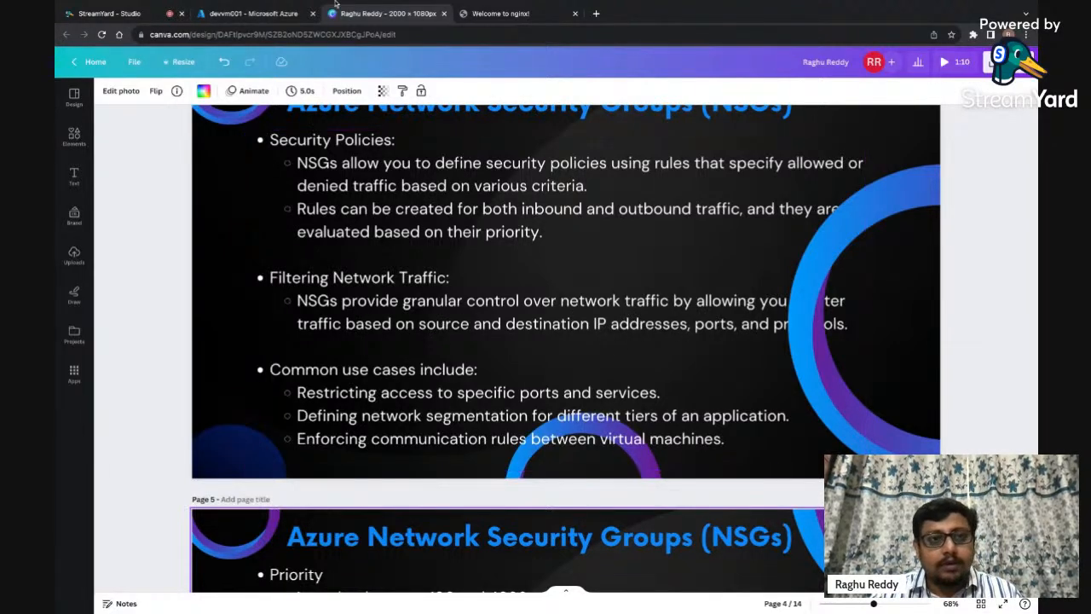
pyautogui.scroll(-5, 453, 278)
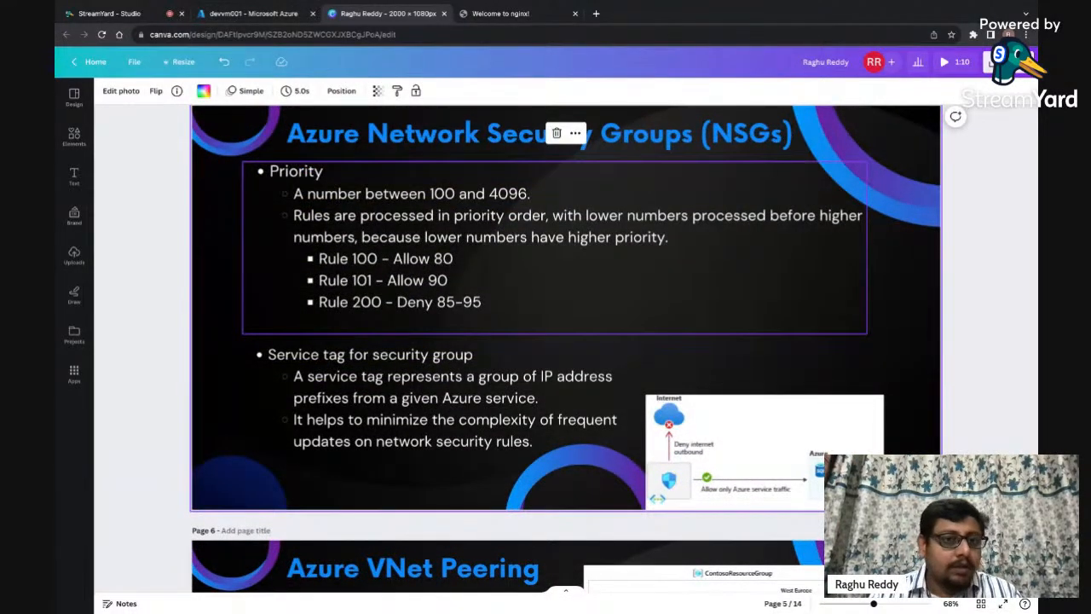
# Return to the Azure portal, start another inbound rule on devvm001-nsg, and set its source to IP Addresses
pyautogui.click(279, 18)
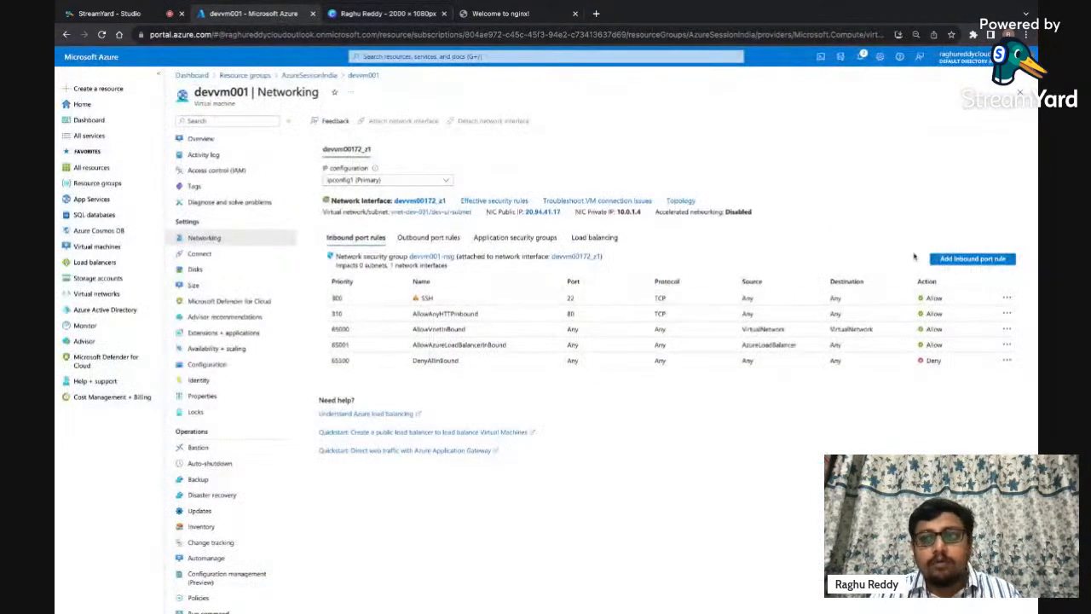
pyautogui.click(943, 260)
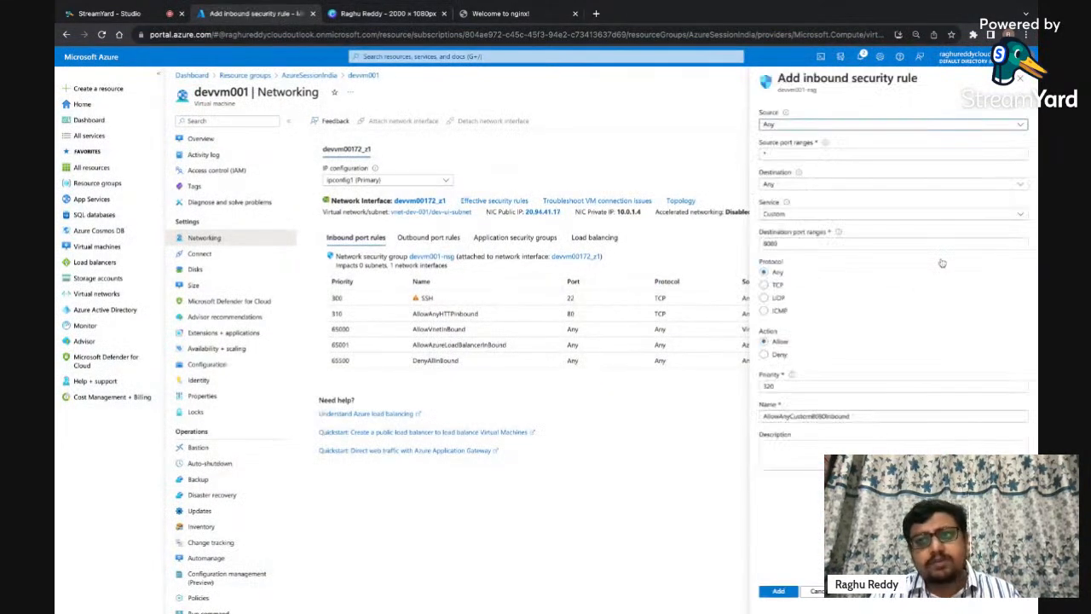
pyautogui.click(817, 126)
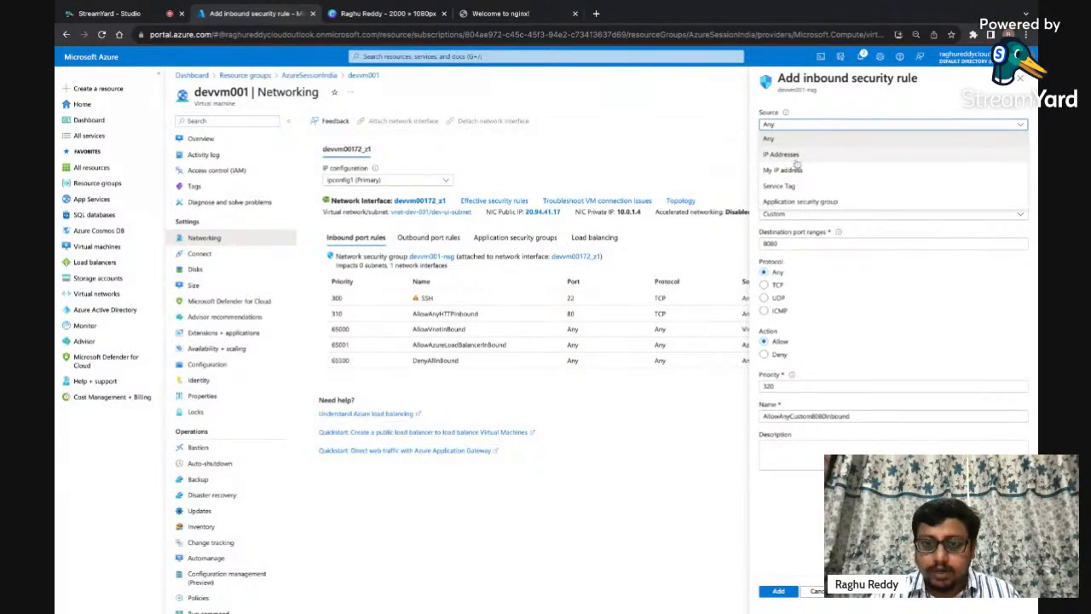
pyautogui.click(798, 156)
pyautogui.click(861, 154)
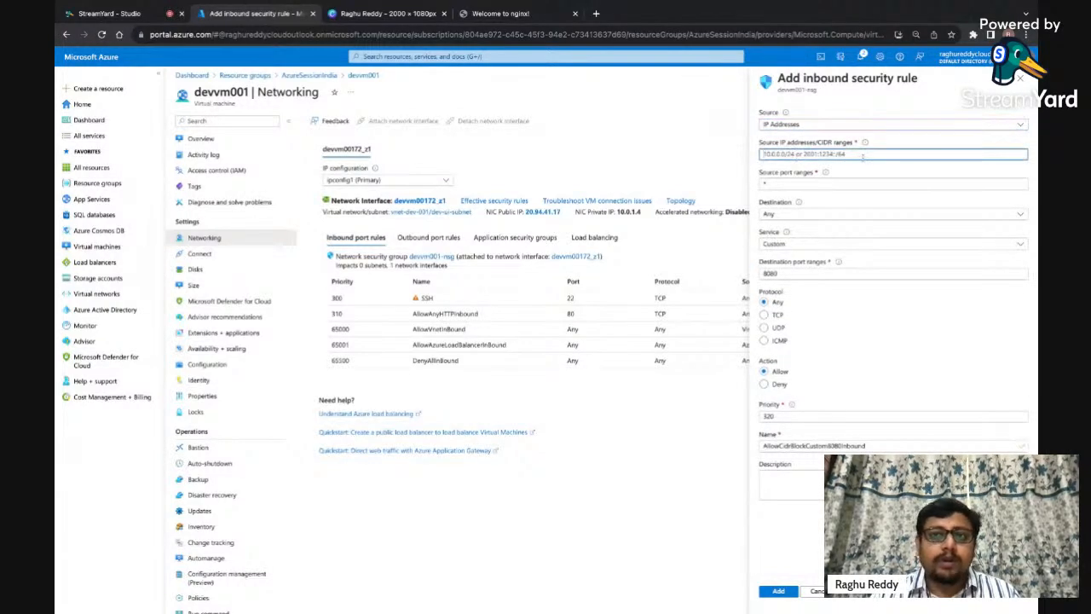
pyautogui.click(800, 125)
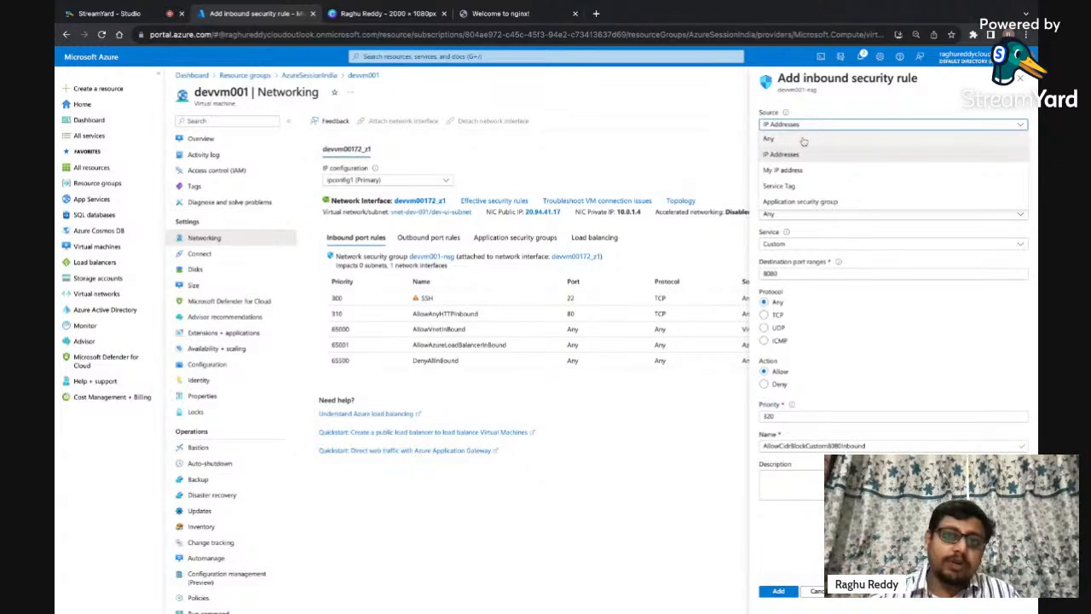
pyautogui.click(781, 154)
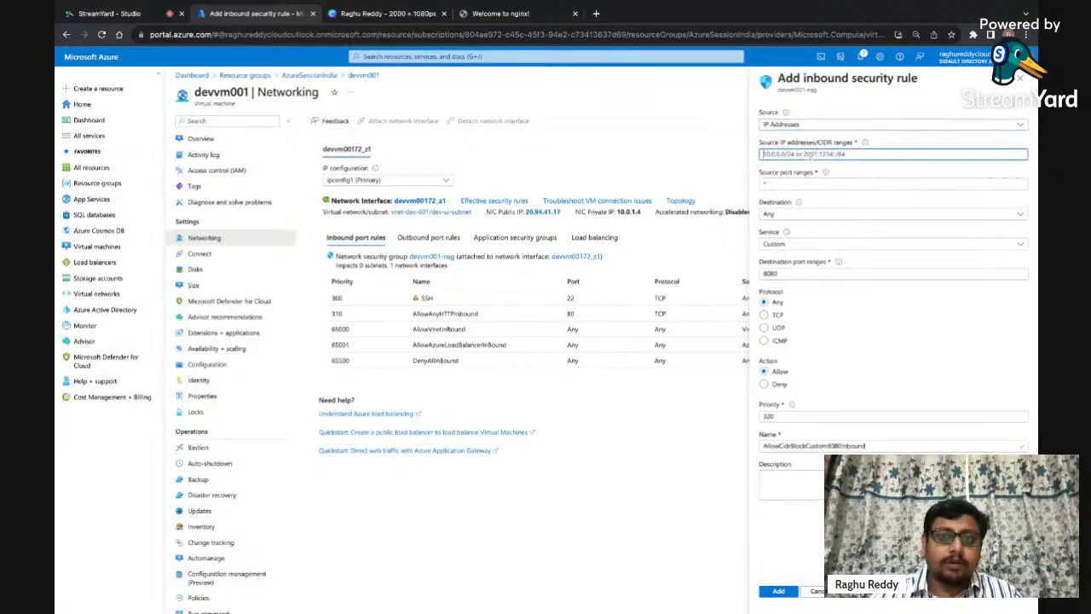
# Set the new inbound rule's source to My IP address and look over the other source options
pyautogui.click(789, 125)
pyautogui.click(791, 166)
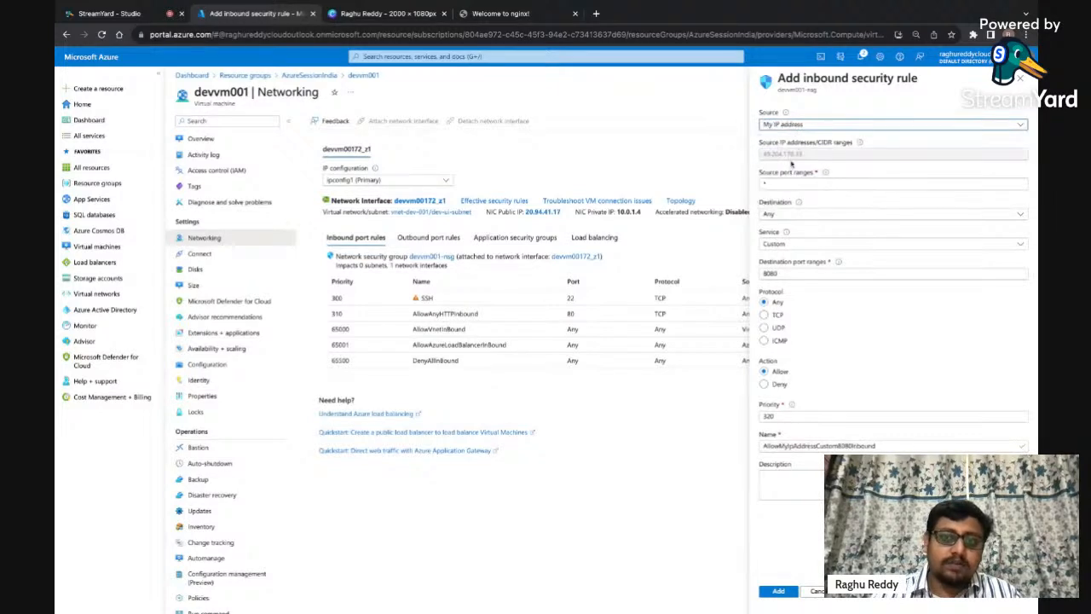
pyautogui.click(806, 126)
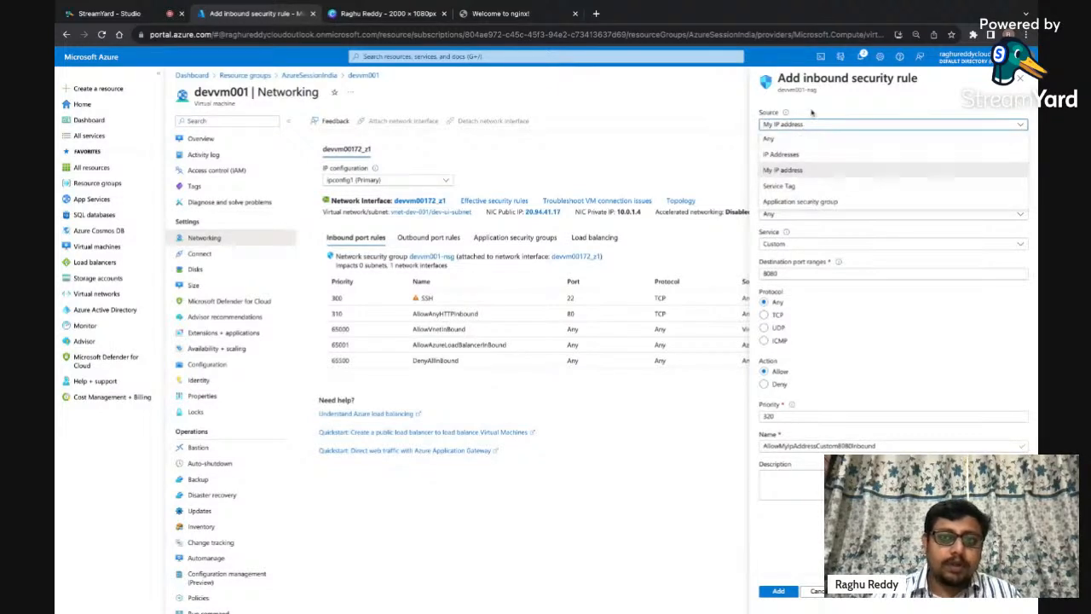
pyautogui.click(812, 112)
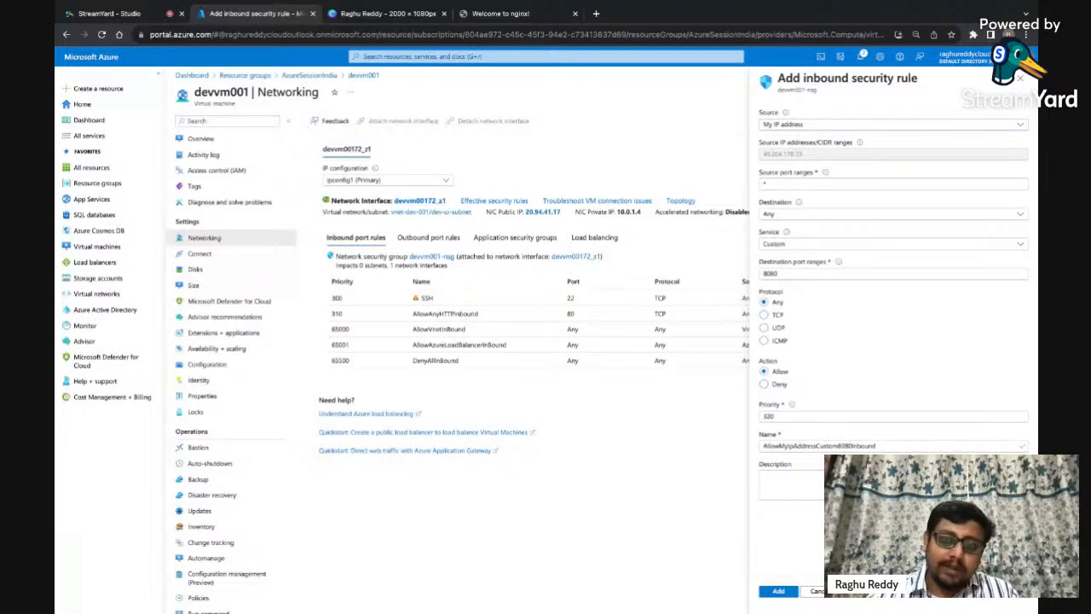
# Switch the rule's source back to IP Addresses and clear the source IP address range
pyautogui.click(784, 124)
pyautogui.click(784, 155)
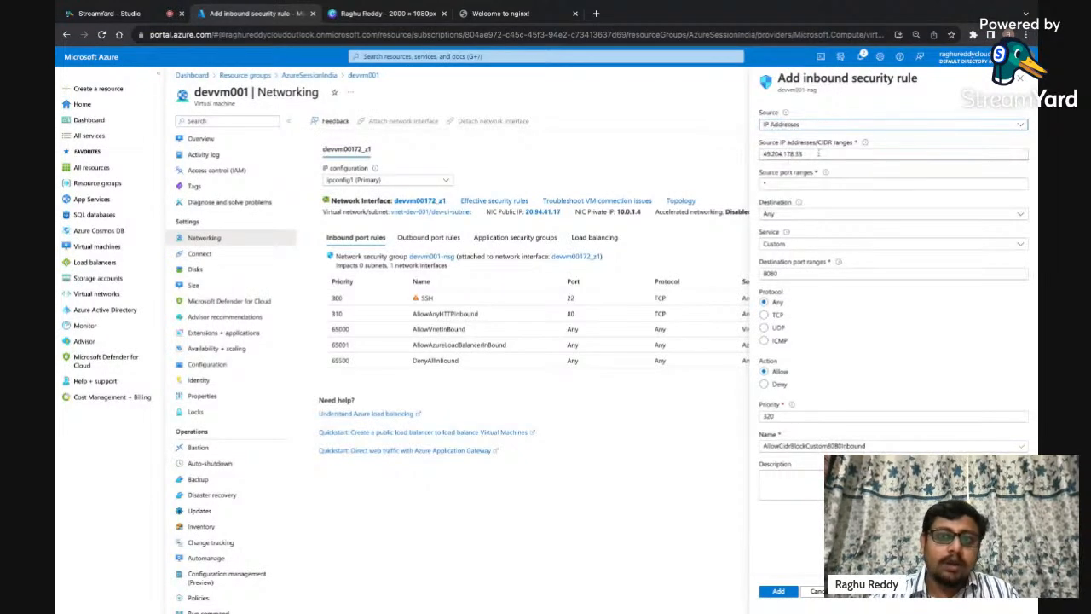
pyautogui.tripleClick(784, 155)
pyautogui.press('BackSpace')
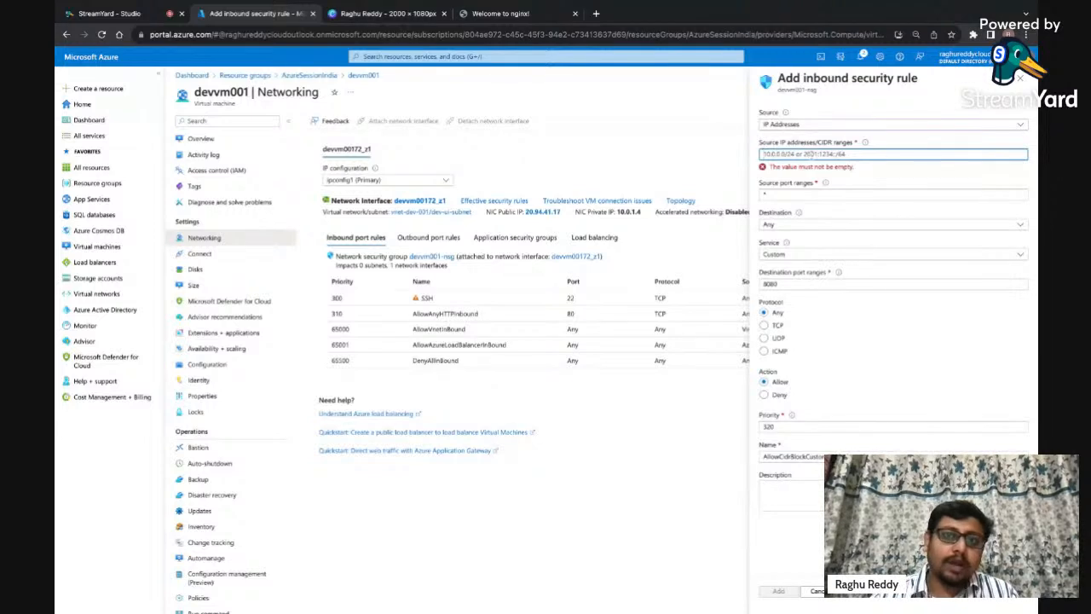
# Set the new inbound rule's source to Service Tag
pyautogui.click(797, 125)
pyautogui.click(797, 125)
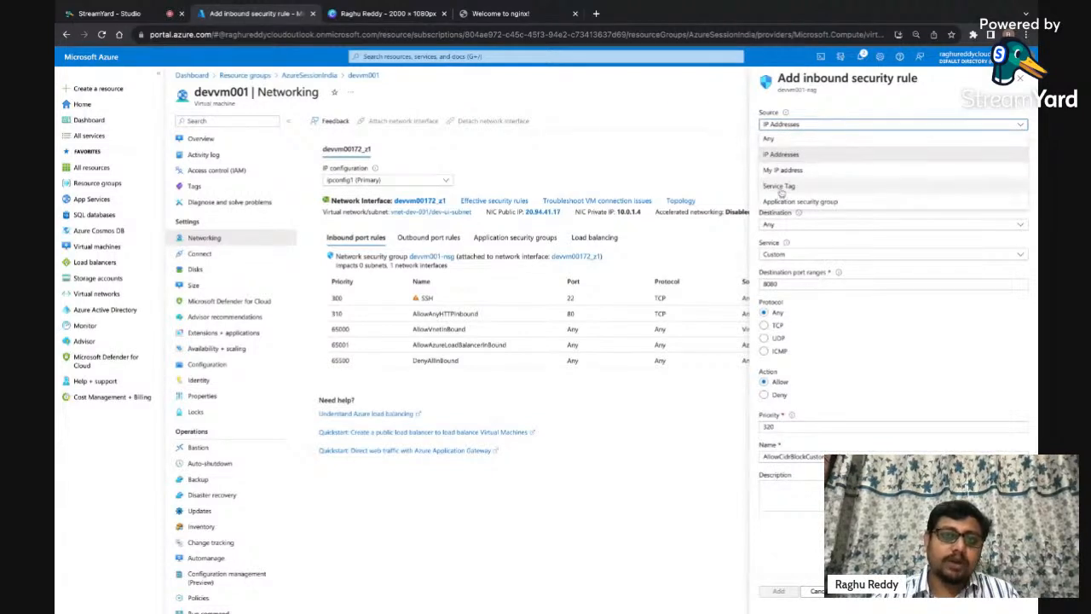
pyautogui.click(782, 187)
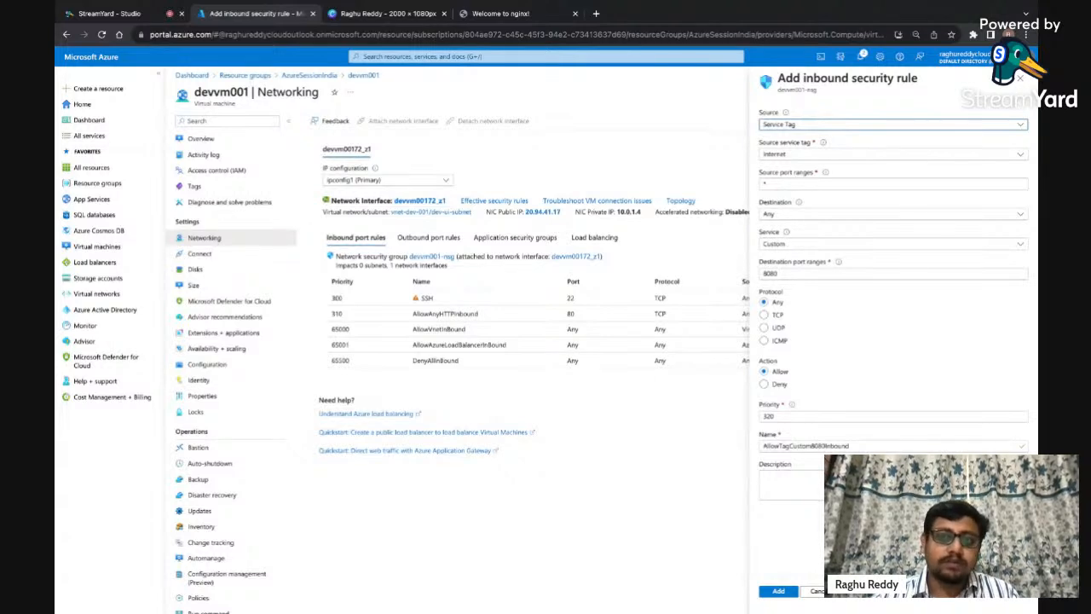
# Switch to the Canva presentation and review the service tag section of the NSG slide on page 5
pyautogui.click(420, 16)
pyautogui.scroll(-2, 548, 324)
pyautogui.scroll(-1, 424, 313)
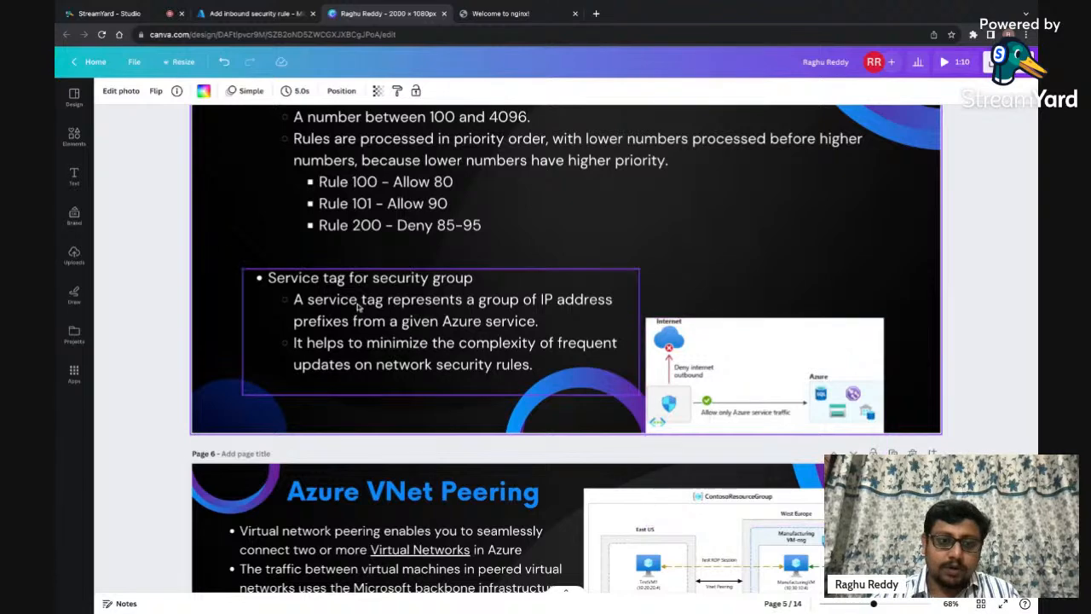
# Delete the full stop after "from a given Azure service" in the service tag text on page 5
pyautogui.click(401, 329)
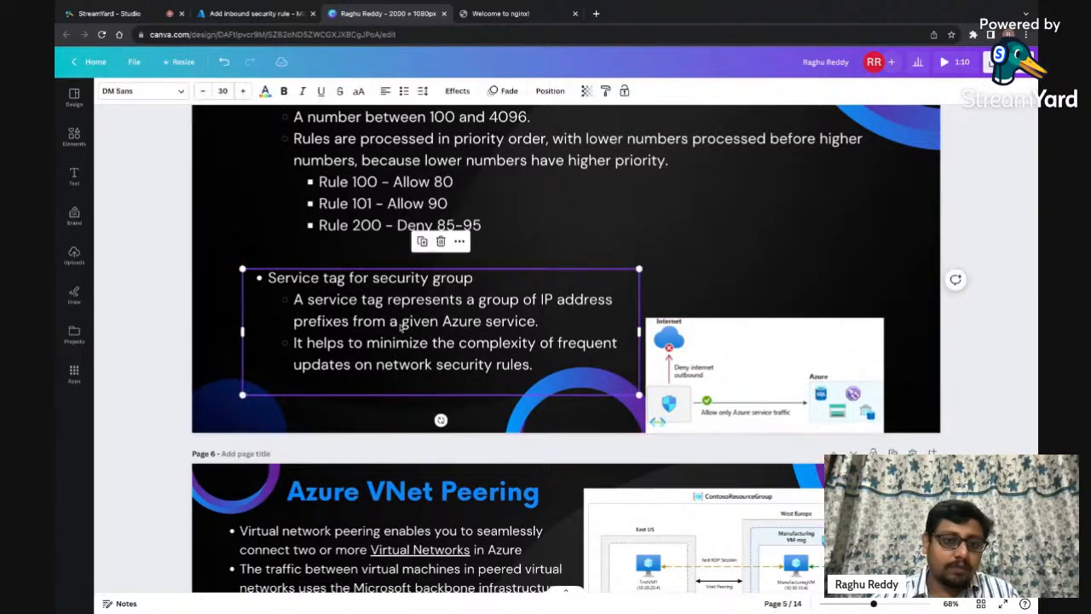
pyautogui.click(548, 328)
pyautogui.press('BackSpace')
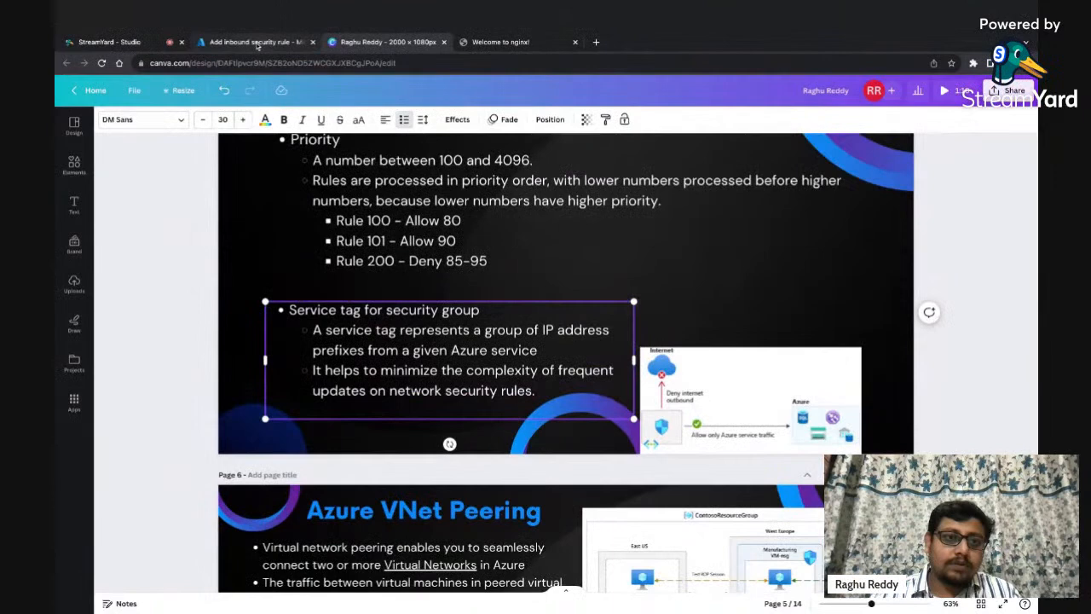
# Switch to the Azure portal and set the new inbound rule's source service tag to Sql
pyautogui.click(256, 13)
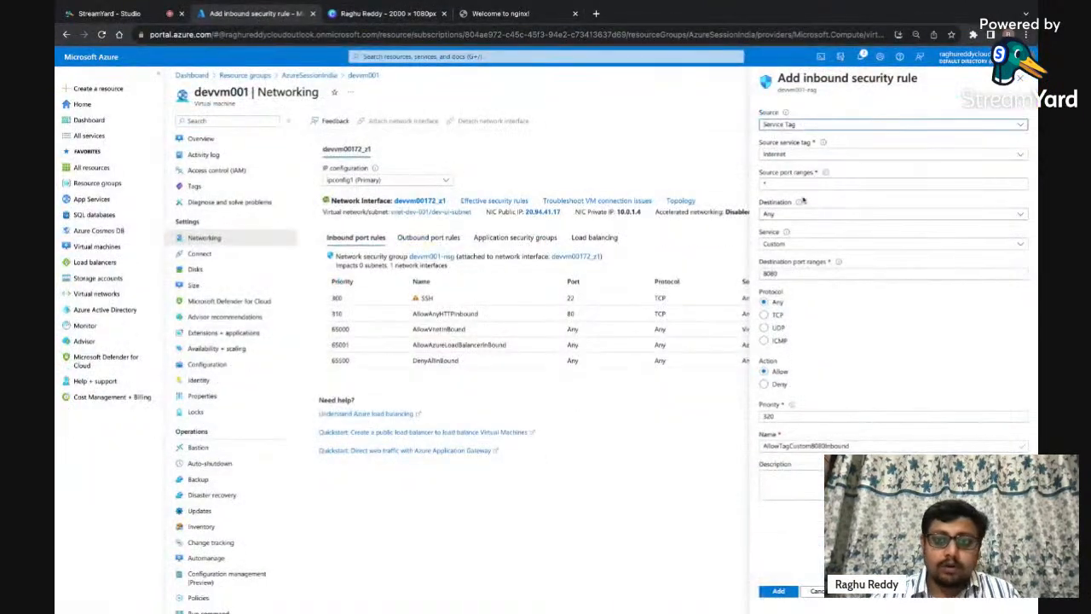
pyautogui.click(782, 155)
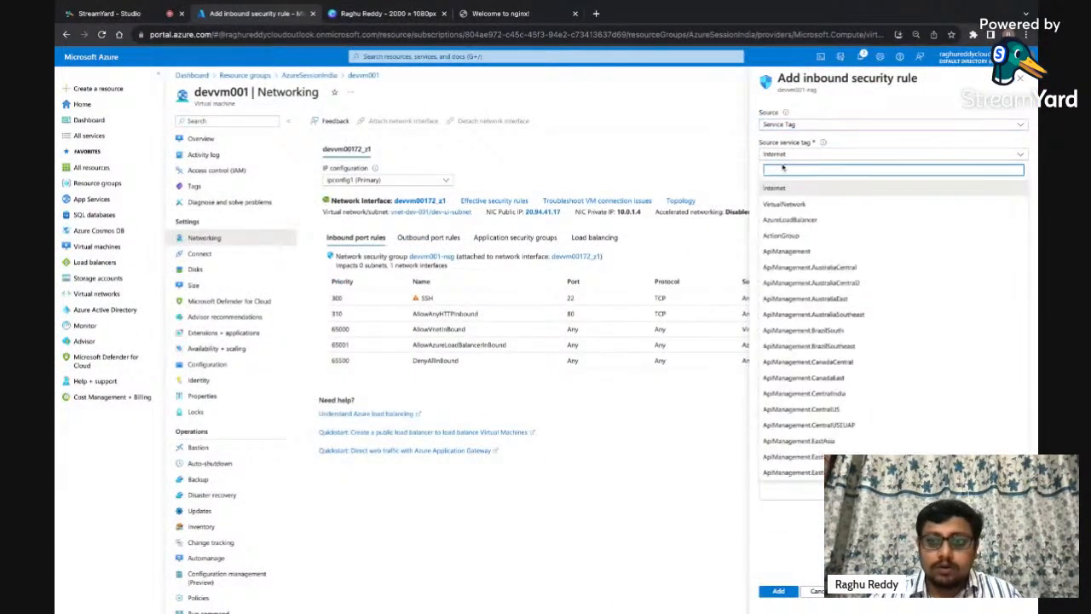
pyautogui.write('sql')
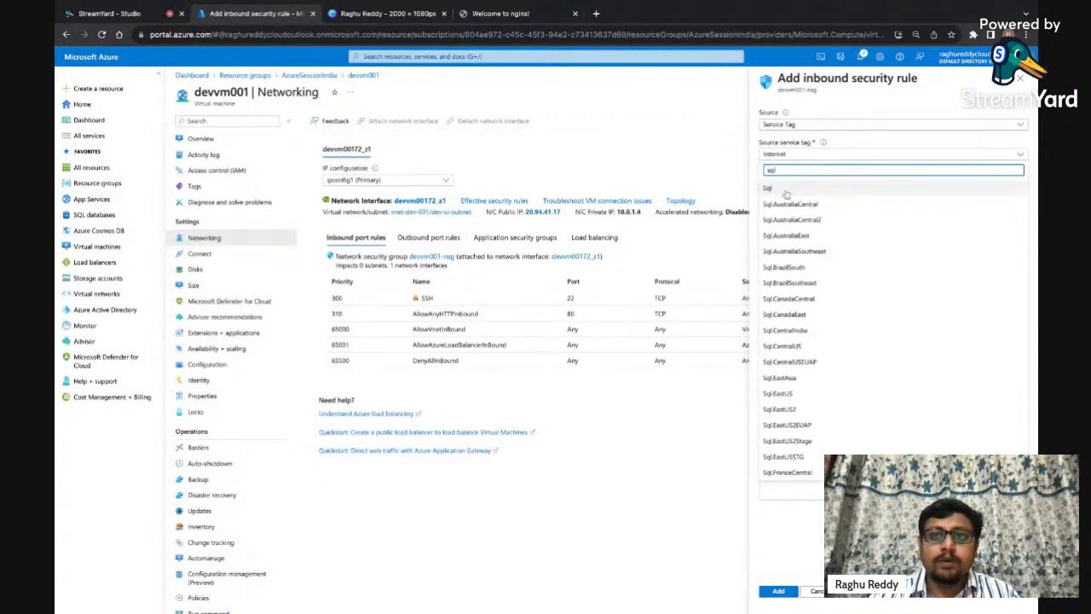
pyautogui.click(784, 191)
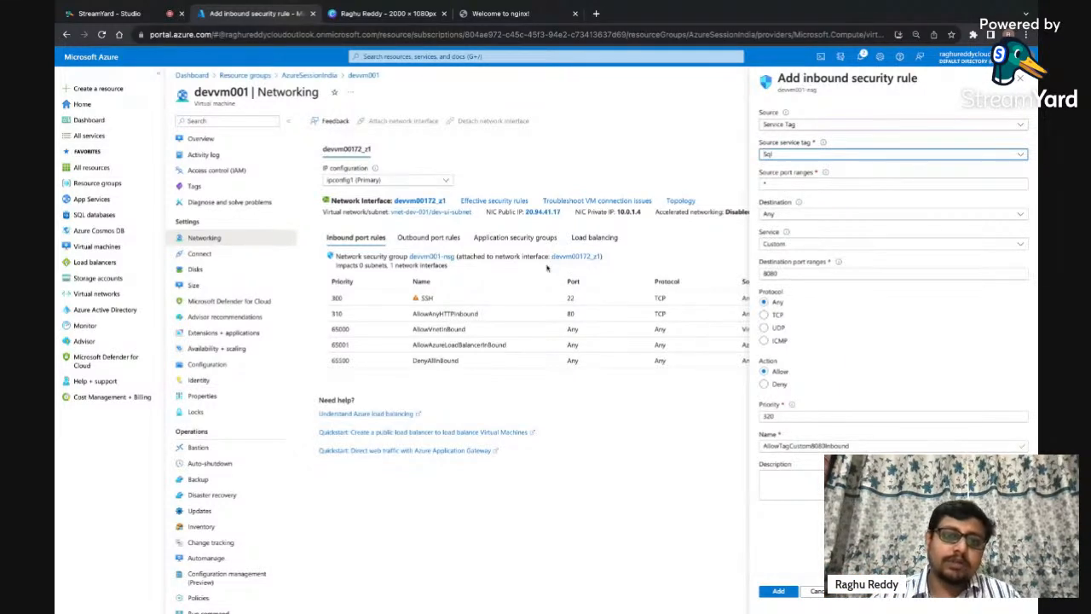
# Change the inbound rule's source service tag to the regional Sql.WestIndia tag
pyautogui.click(785, 156)
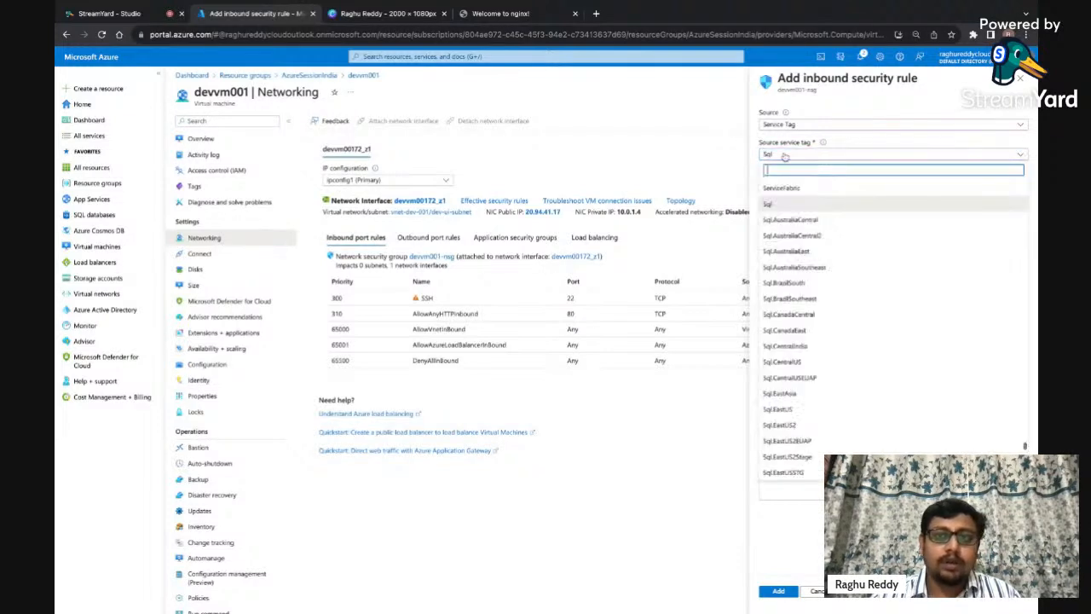
pyautogui.write('sql.')
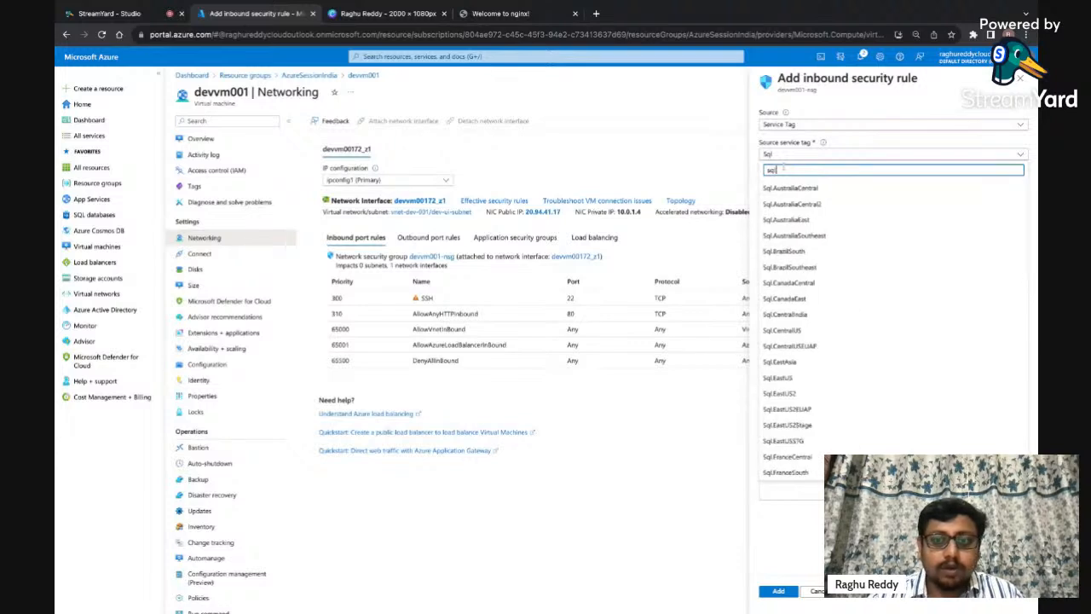
pyautogui.scroll(-10, 788, 386)
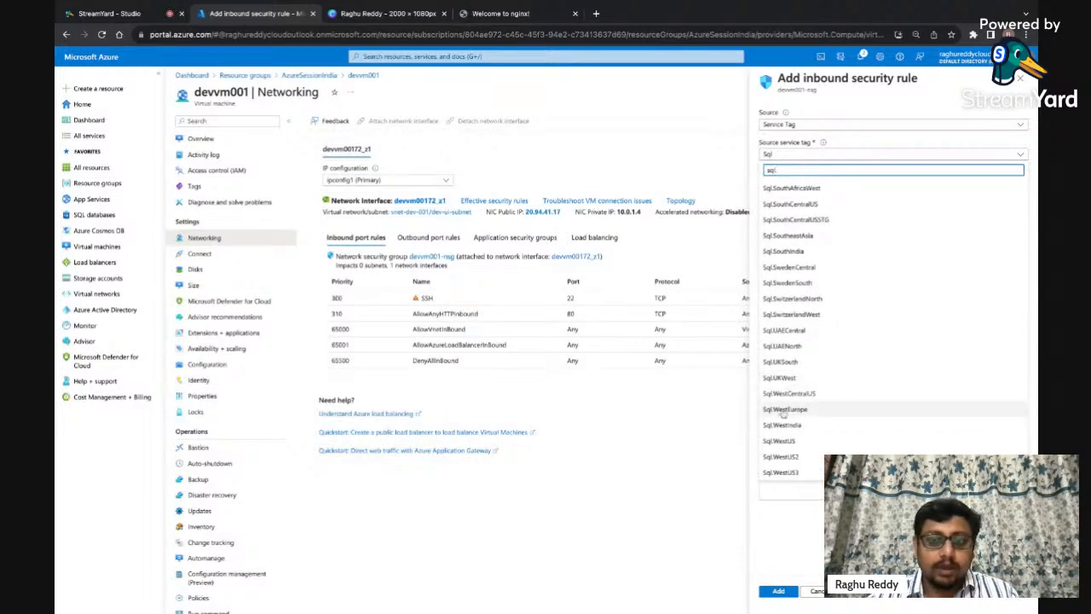
pyautogui.click(806, 426)
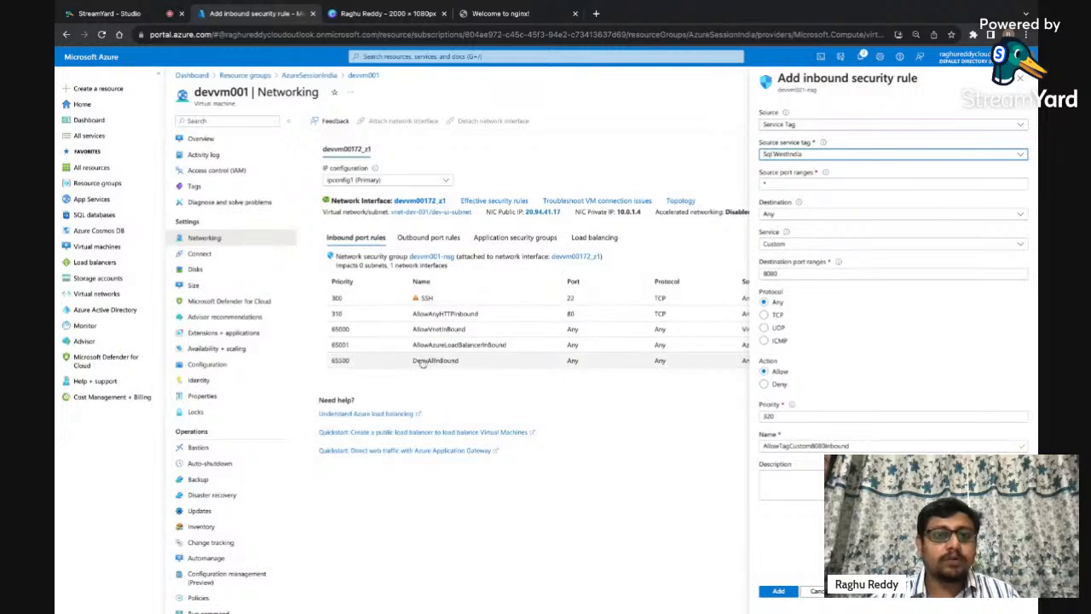
# Browse the other source service tags and close the inbound rule form without adding the rule
pyautogui.click(791, 157)
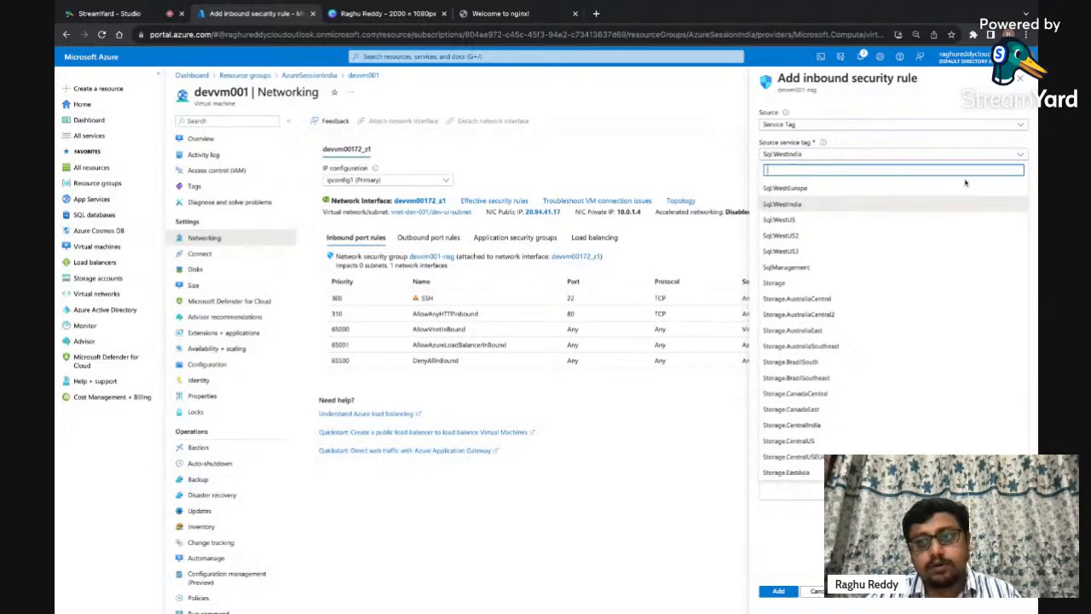
pyautogui.scroll(5, 827, 252)
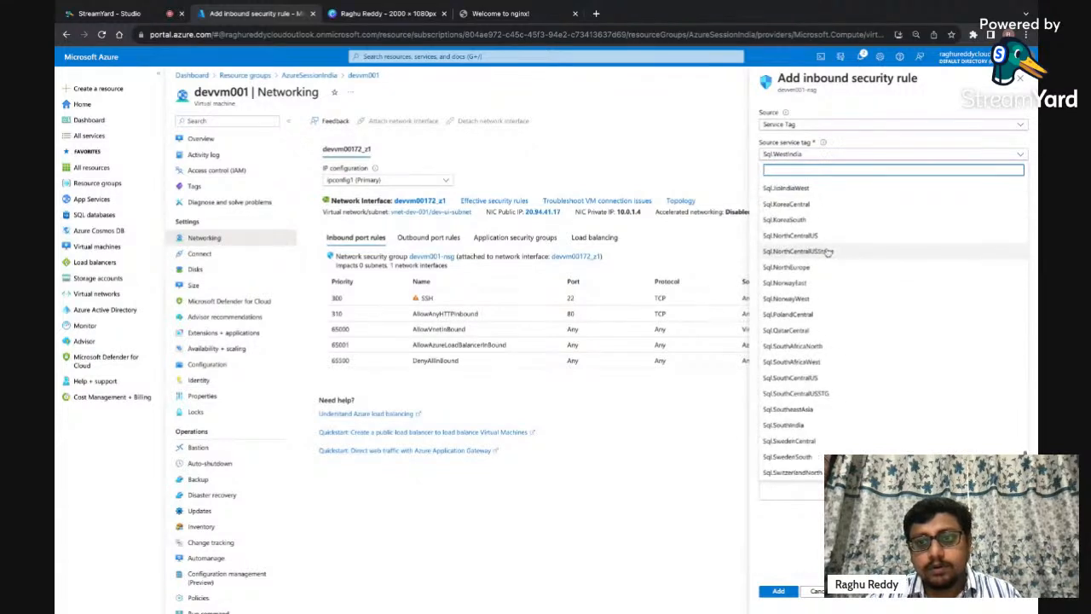
pyautogui.click(819, 126)
pyautogui.click(818, 153)
pyautogui.click(812, 127)
pyautogui.click(801, 185)
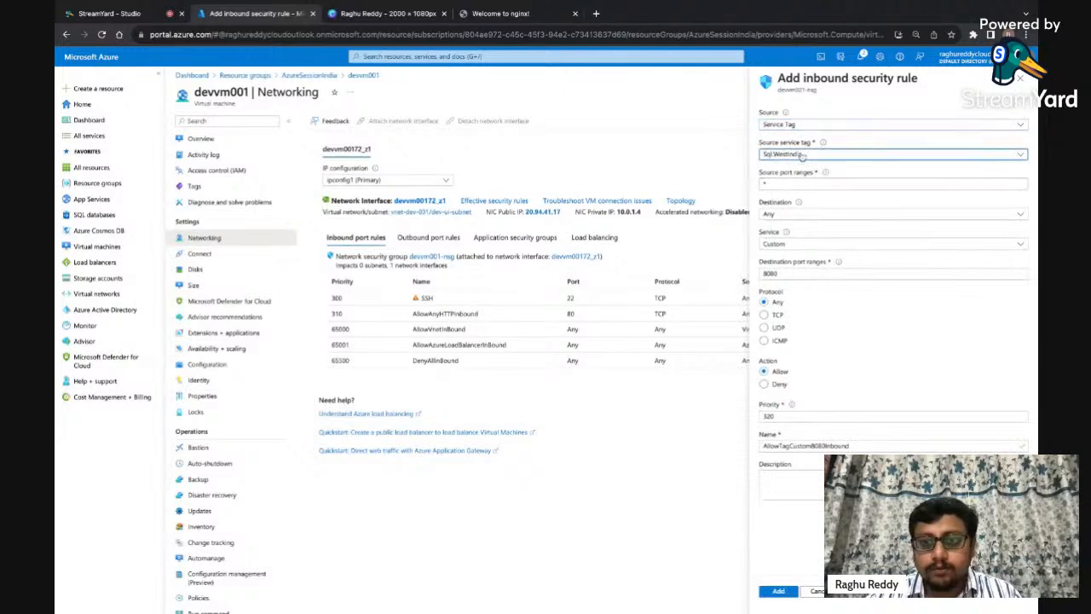
pyautogui.click(807, 155)
pyautogui.click(808, 156)
pyautogui.click(809, 156)
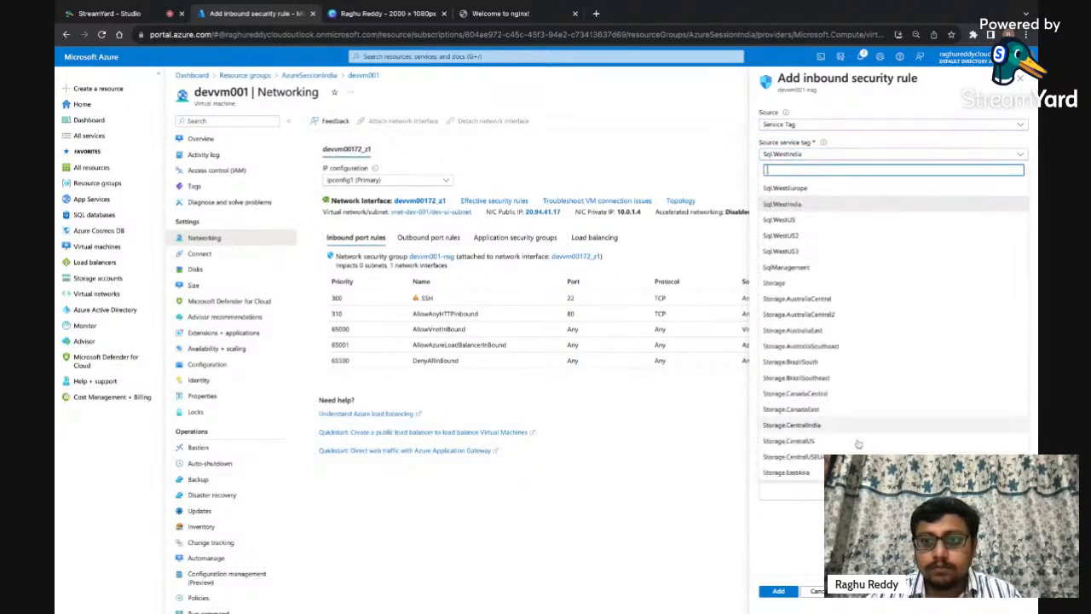
pyautogui.click(738, 385)
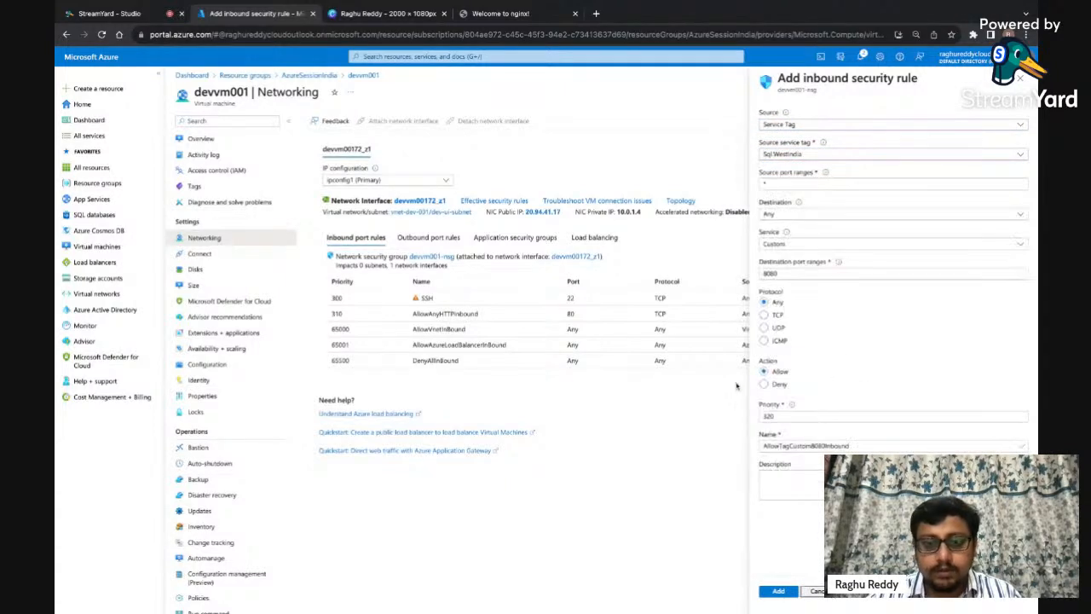
pyautogui.click(658, 125)
# Start a new inbound port rule on devvm001 with Service Tag as the source and Sql as the source service tag
pyautogui.click(969, 260)
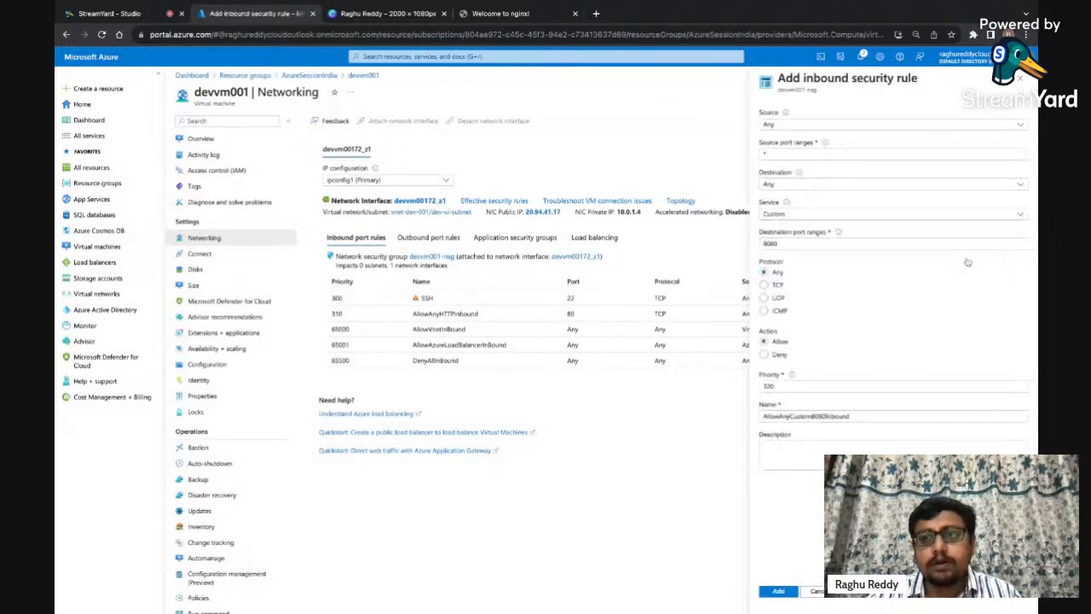
pyautogui.click(796, 126)
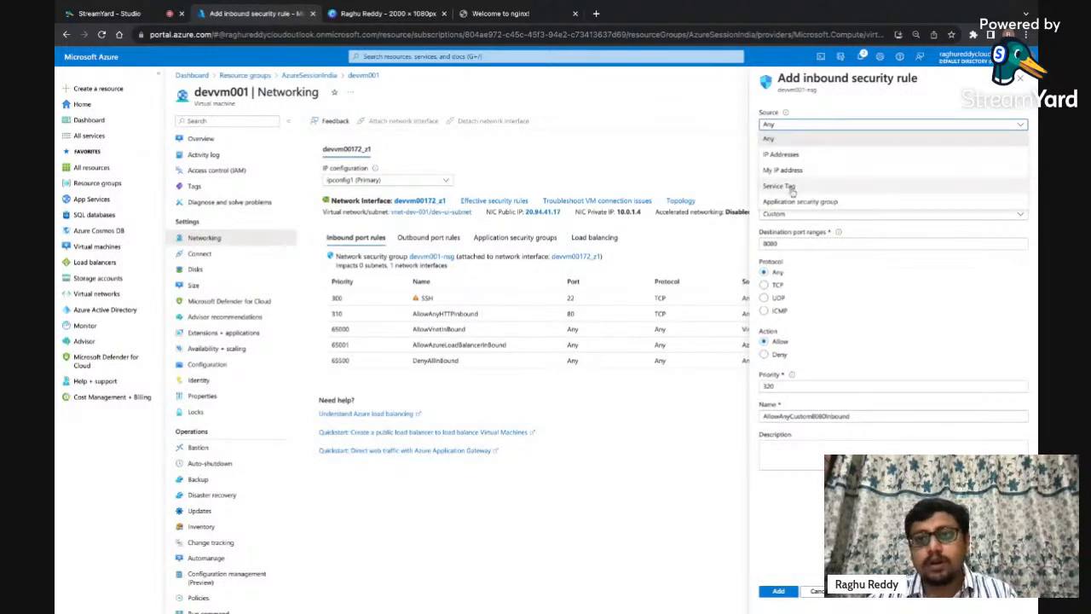
pyautogui.click(793, 189)
pyautogui.click(793, 155)
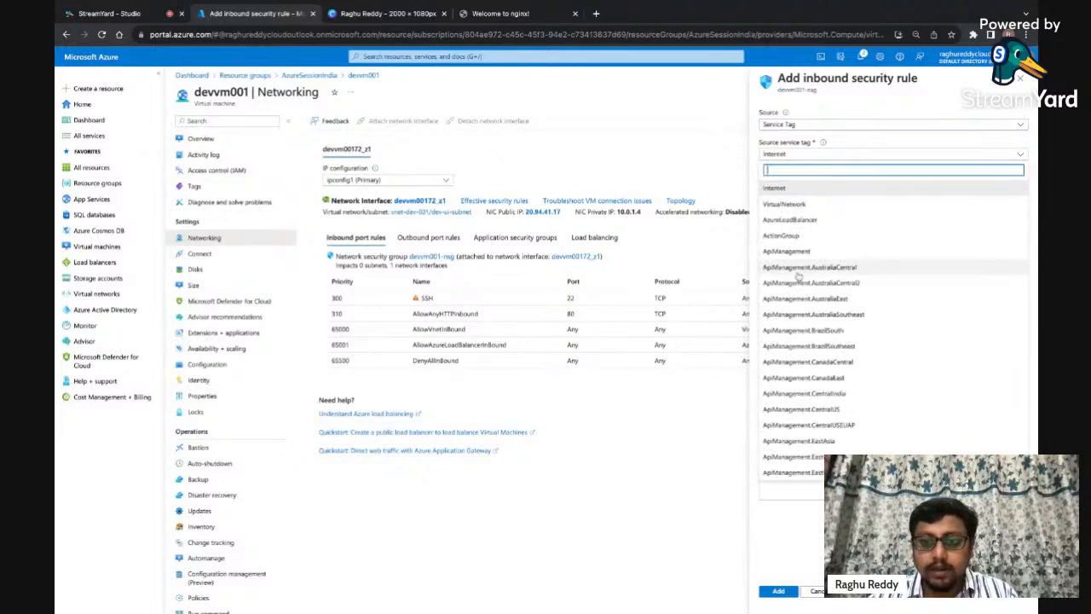
pyautogui.scroll(-10, 799, 273)
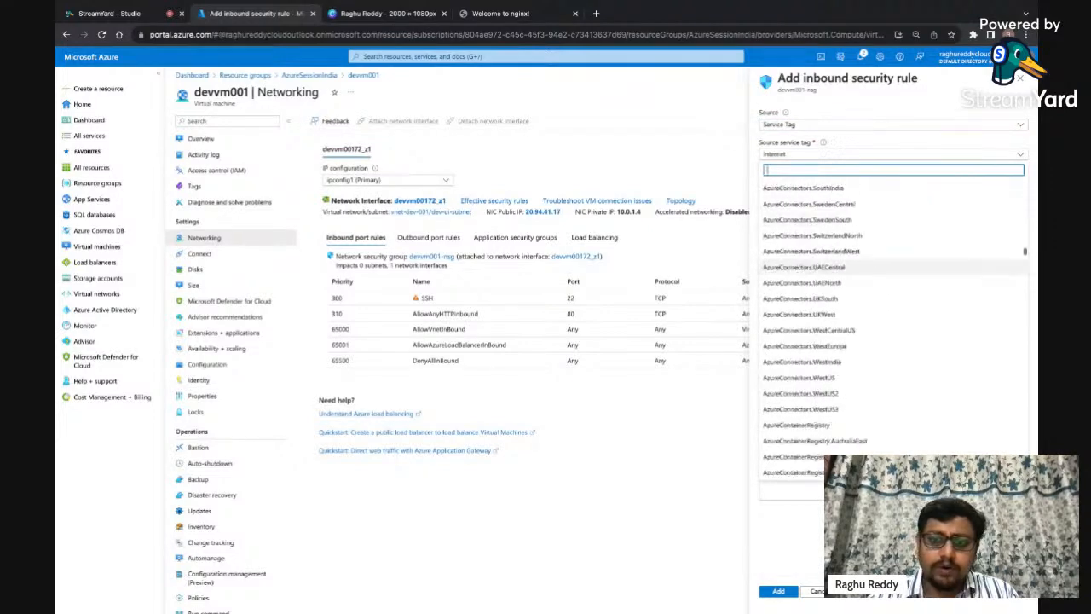
pyautogui.scroll(-15, 799, 267)
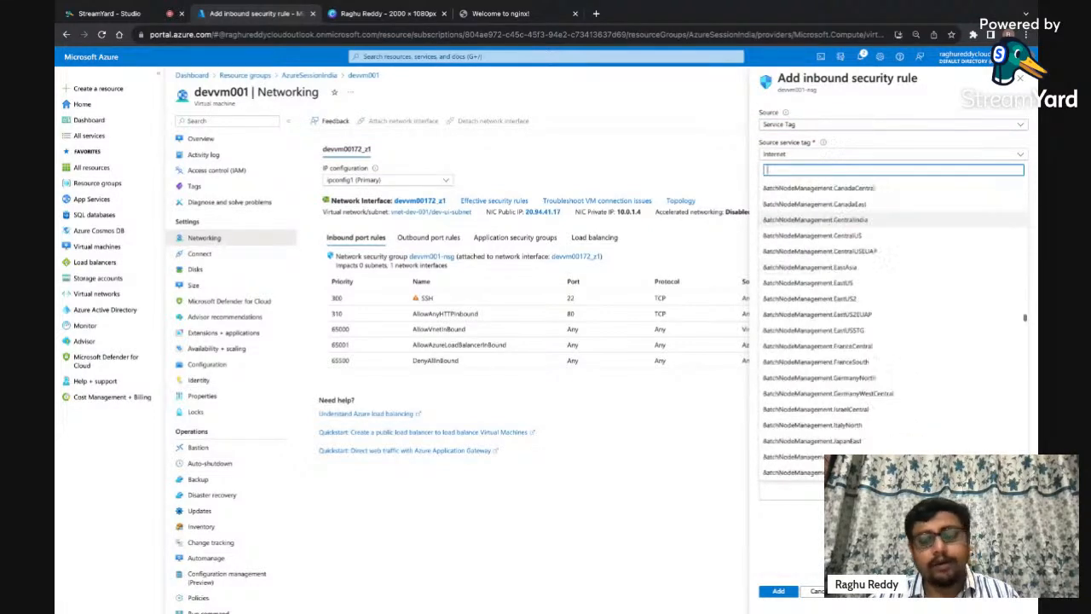
pyautogui.scroll(-15, 799, 267)
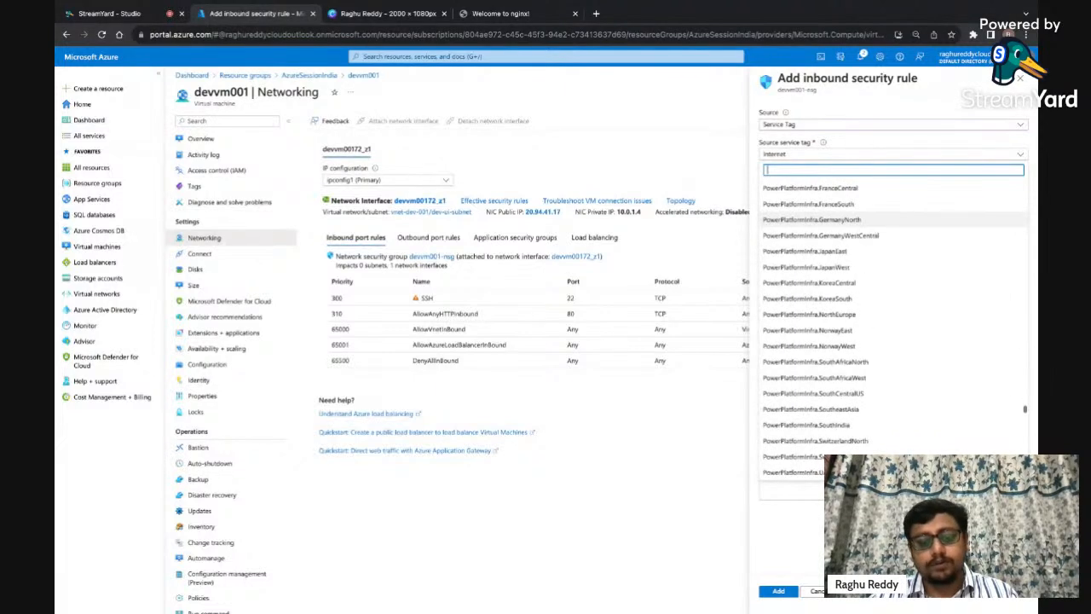
pyautogui.write('sql')
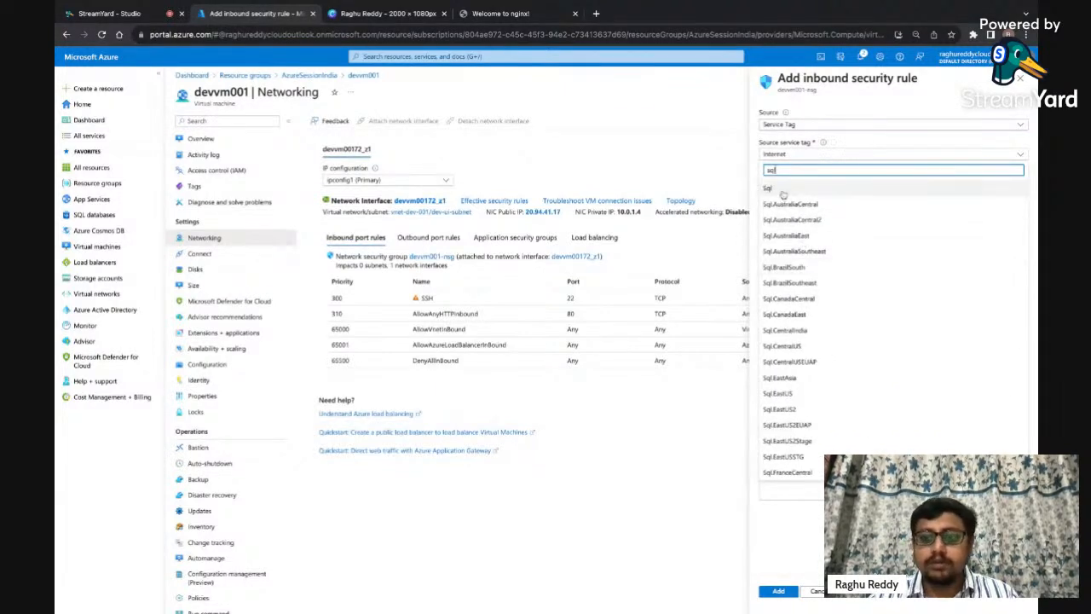
pyautogui.click(783, 191)
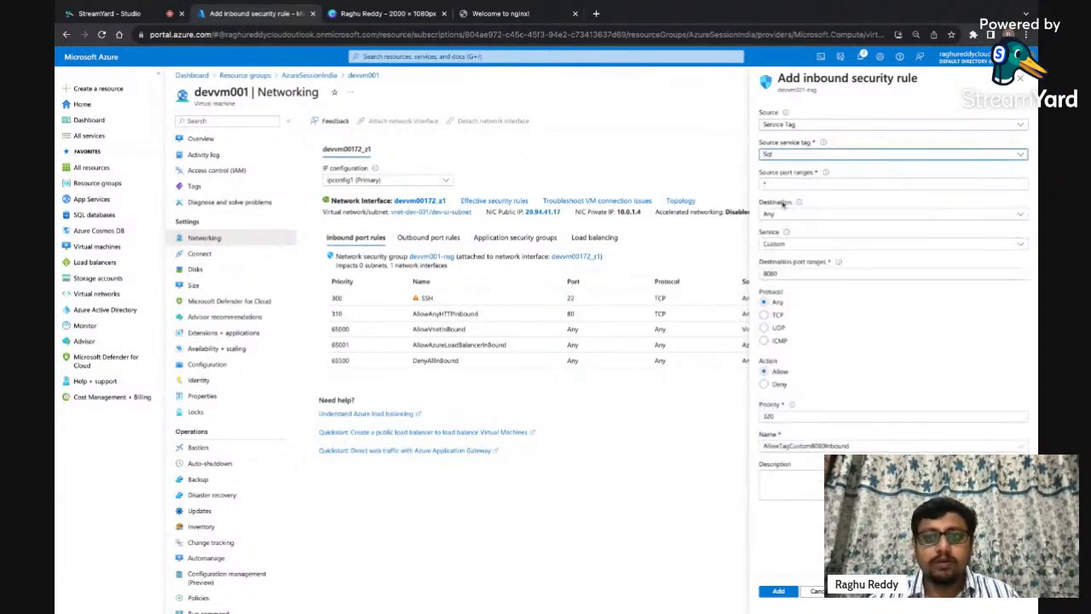
# Set the rule's service to MySQL after trying MS SQL, and add the inbound security rule
pyautogui.click(787, 245)
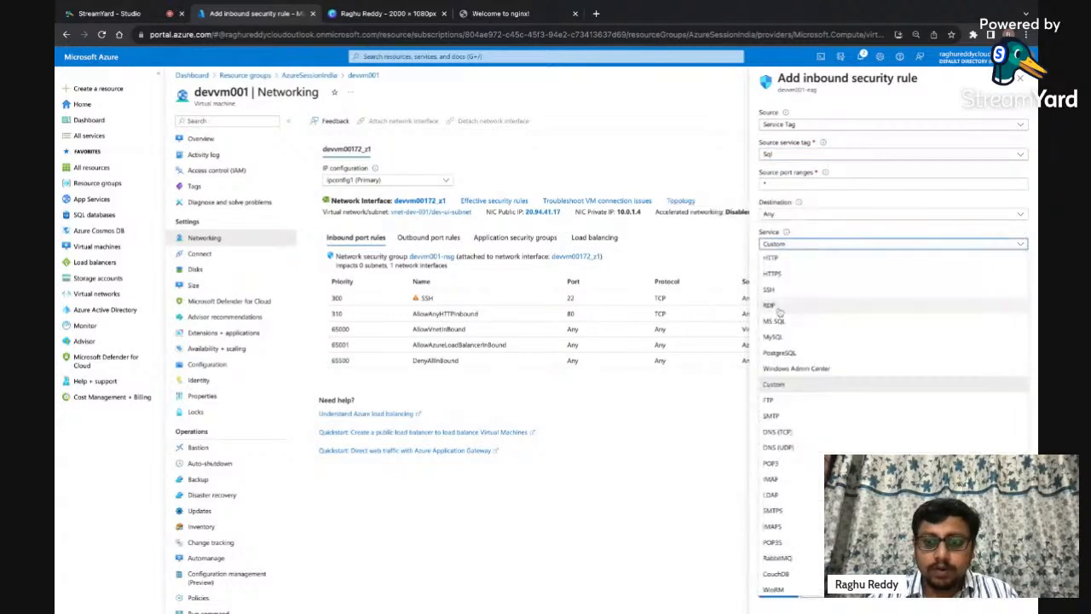
pyautogui.click(775, 321)
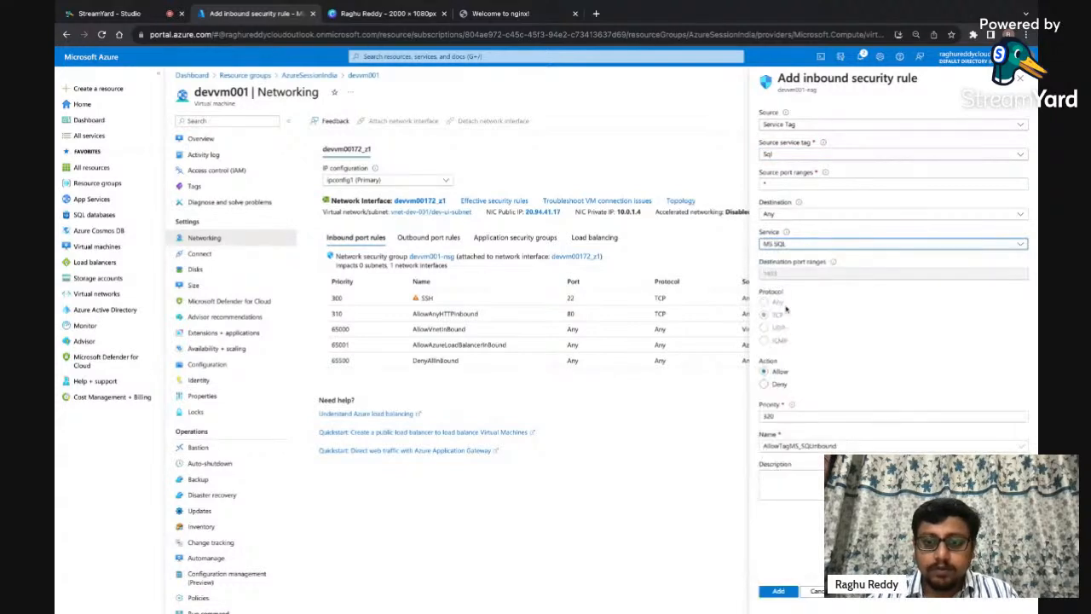
pyautogui.click(791, 247)
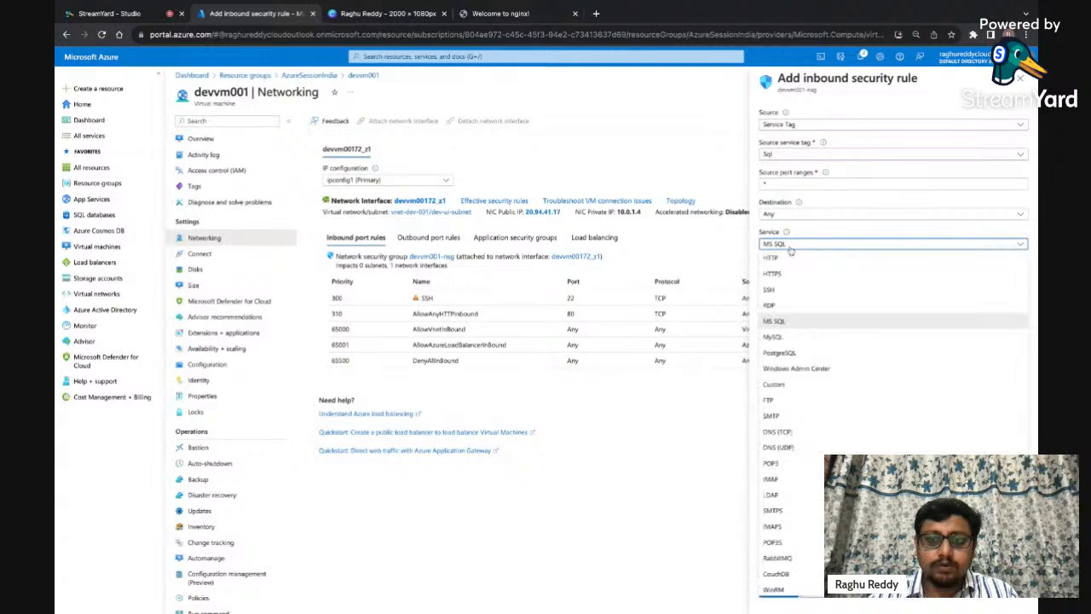
pyautogui.click(790, 341)
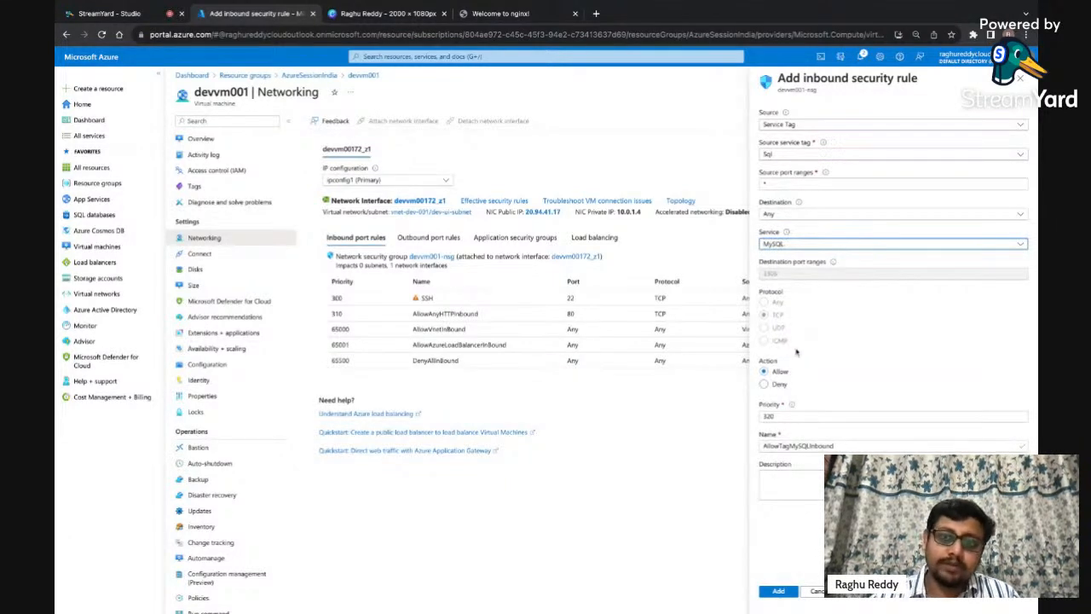
pyautogui.click(773, 591)
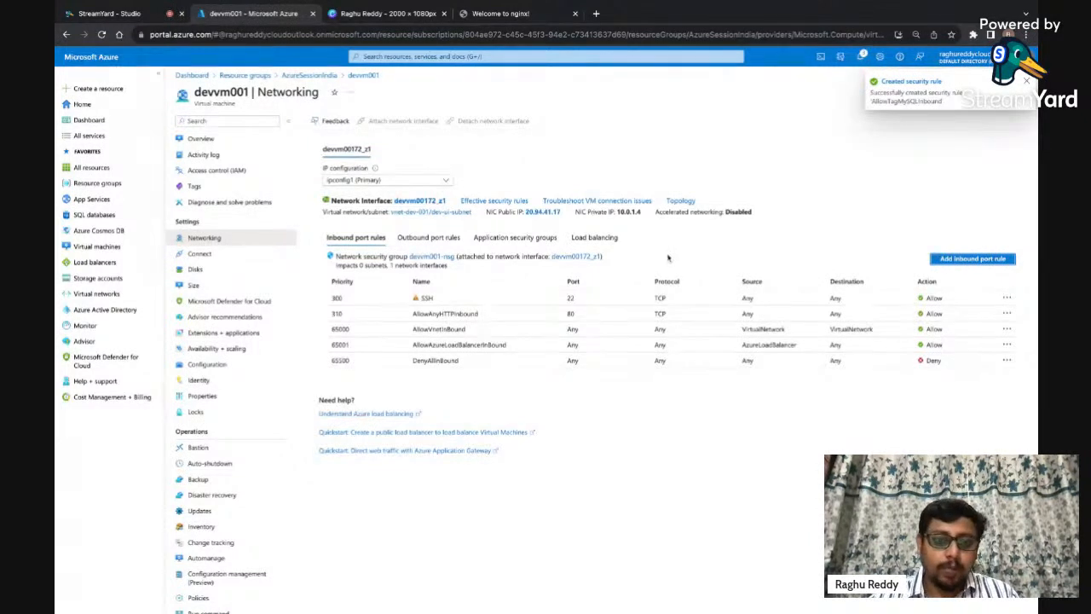
pyautogui.click(1027, 85)
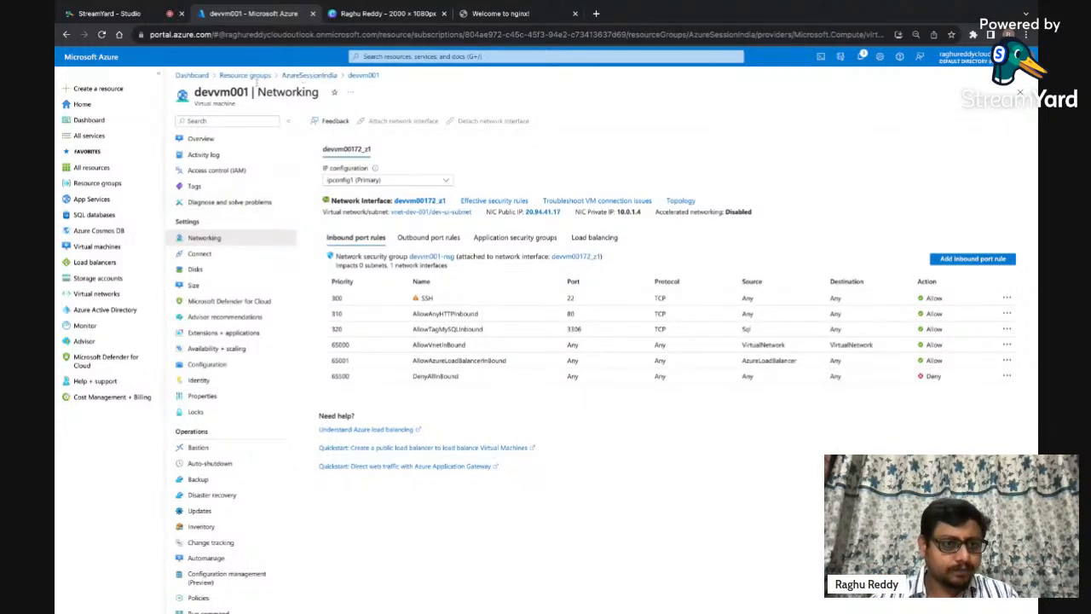
# Switch to the Canva presentation and review the service tag section and the Azure VNet Peering slide on page 6
pyautogui.click(402, 13)
pyautogui.scroll(-3, 516, 425)
pyautogui.scroll(-1, 516, 425)
pyautogui.scroll(3, 503, 410)
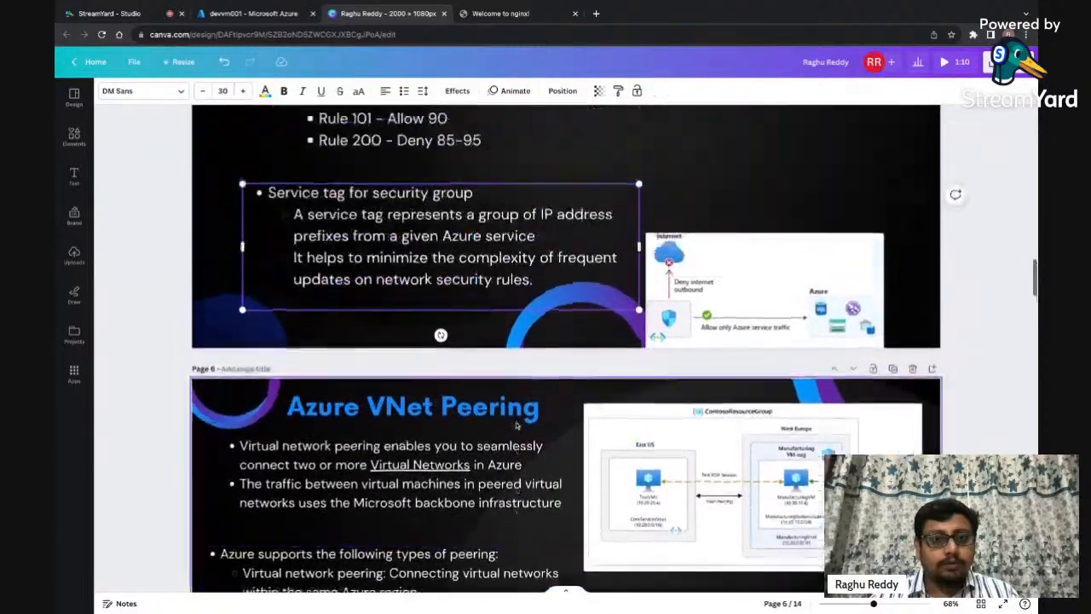
pyautogui.scroll(1, 469, 378)
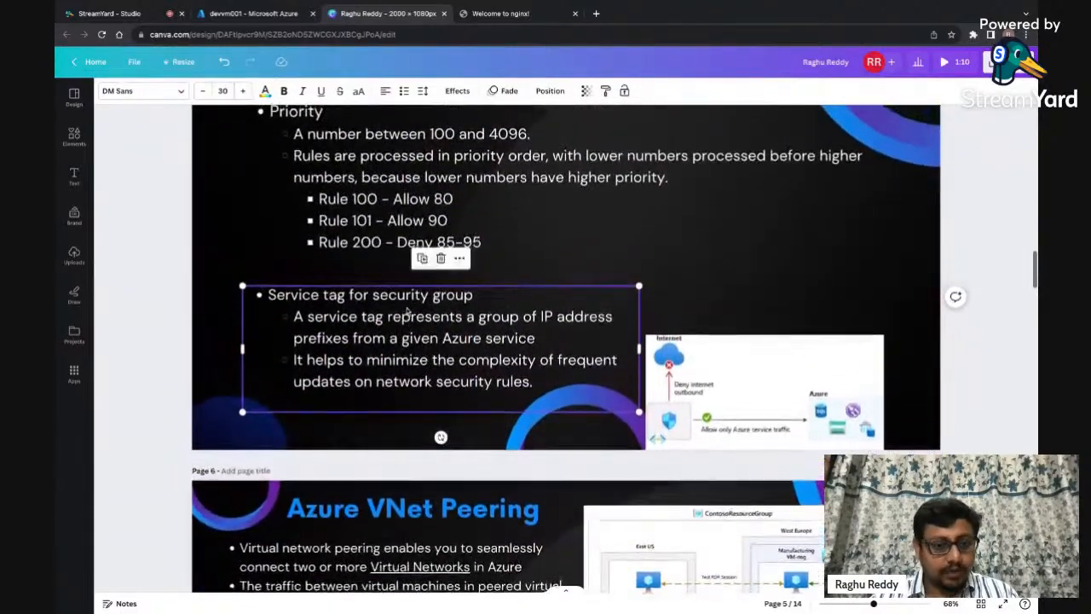
pyautogui.scroll(-4, 444, 350)
pyautogui.scroll(-2, 407, 312)
pyautogui.scroll(2, 387, 124)
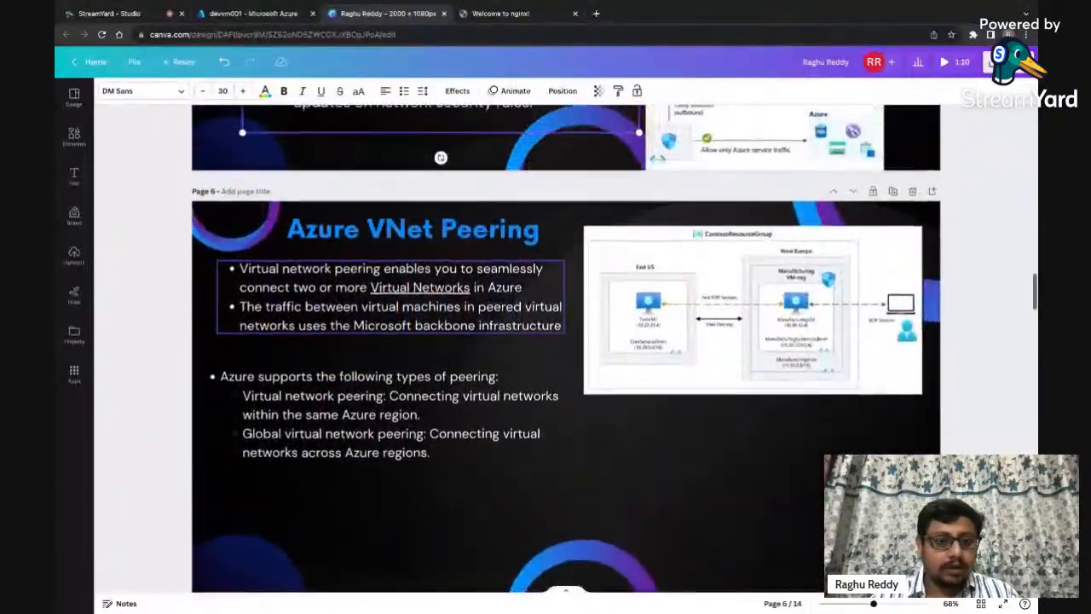
# Switch to the Azure portal, leave the devvm001 networking page and open the list of virtual networks
pyautogui.click(271, 14)
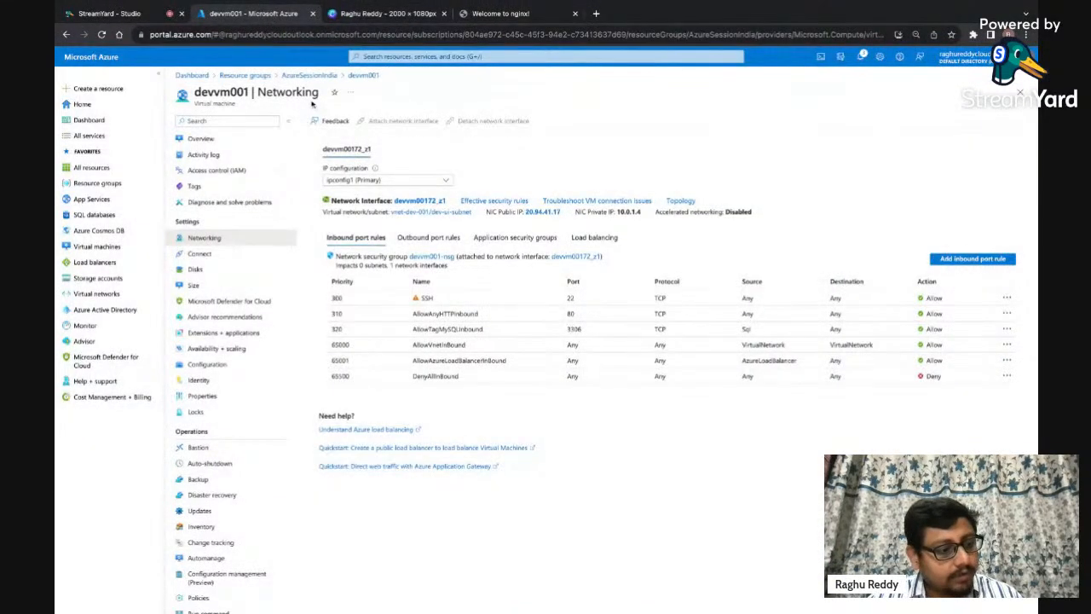
pyautogui.click(293, 77)
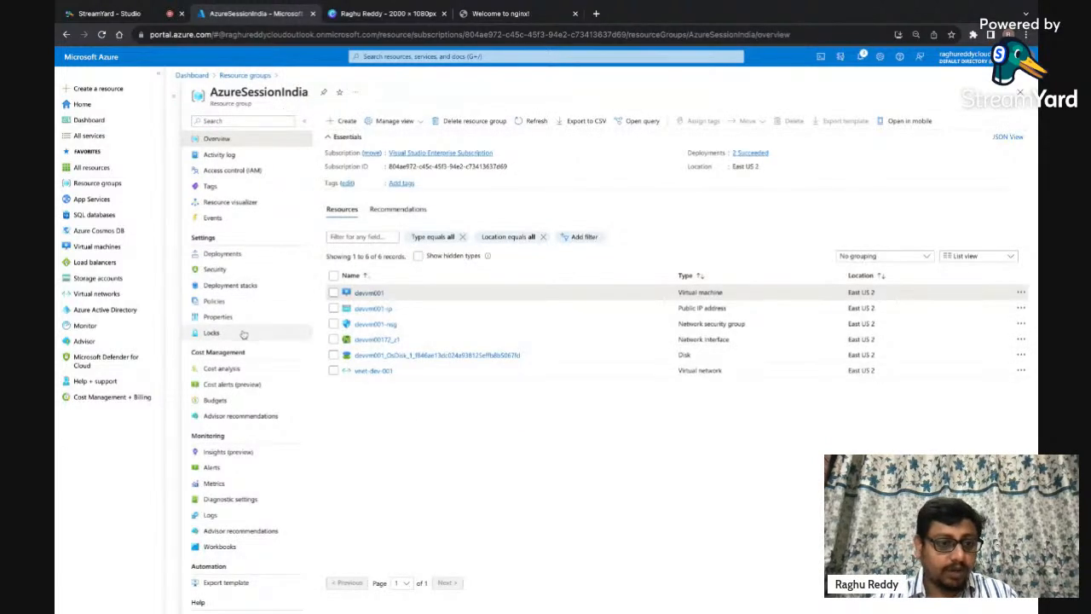
pyautogui.click(109, 294)
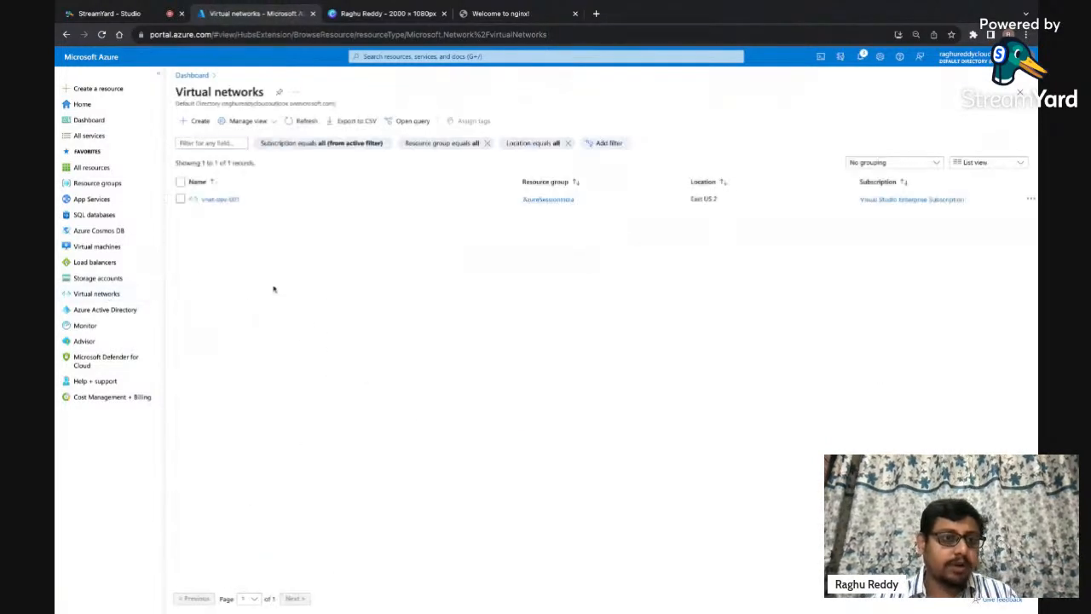
# Open vnet-dev-001, search the portal for security groups, and start creating a network security group
pyautogui.click(219, 201)
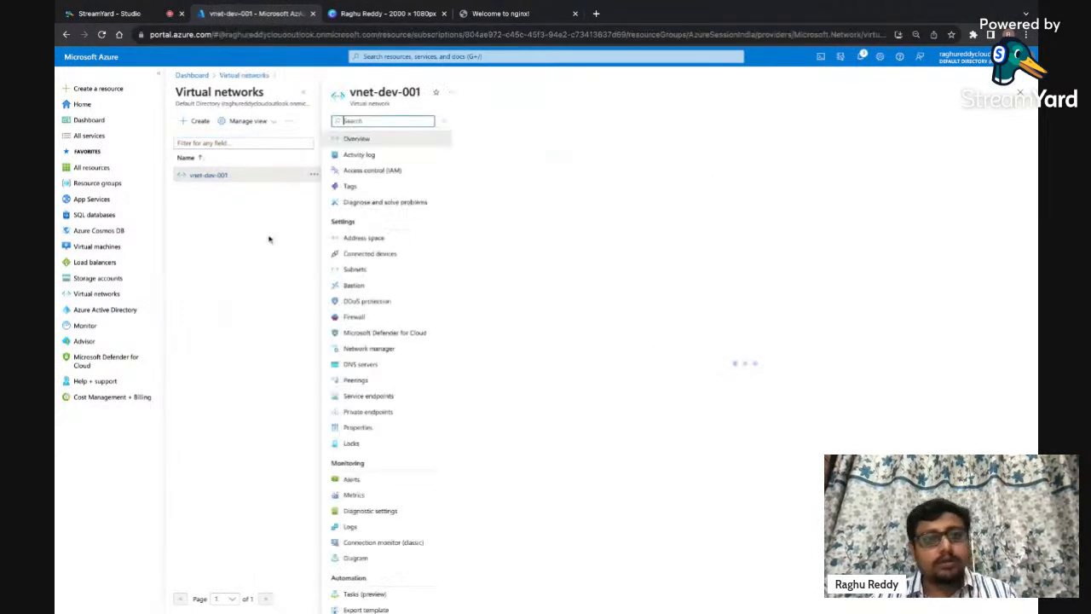
pyautogui.click(305, 93)
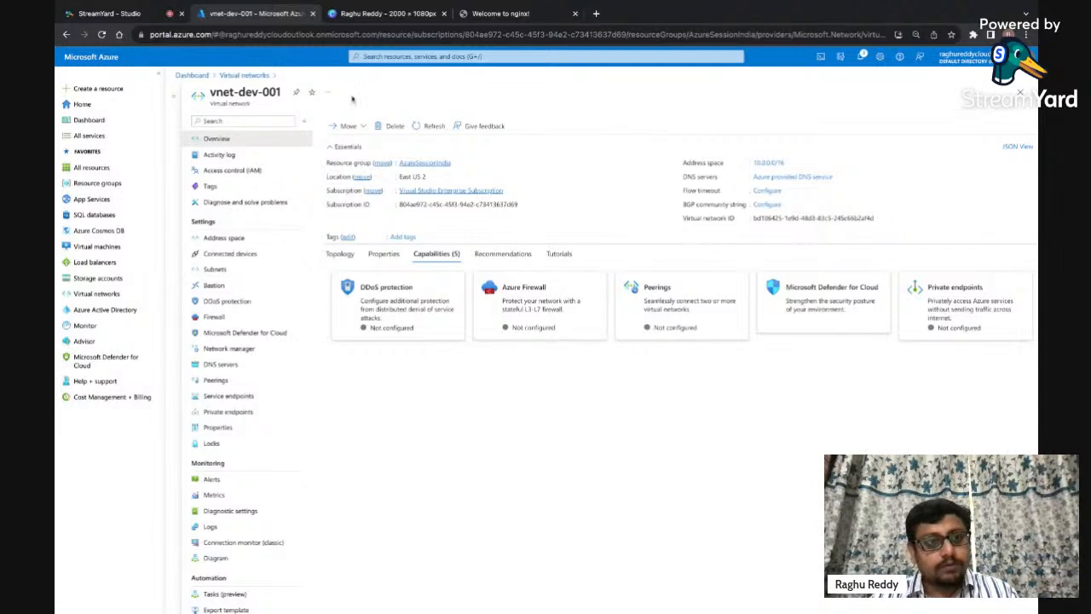
pyautogui.click(381, 56)
pyautogui.write('securi')
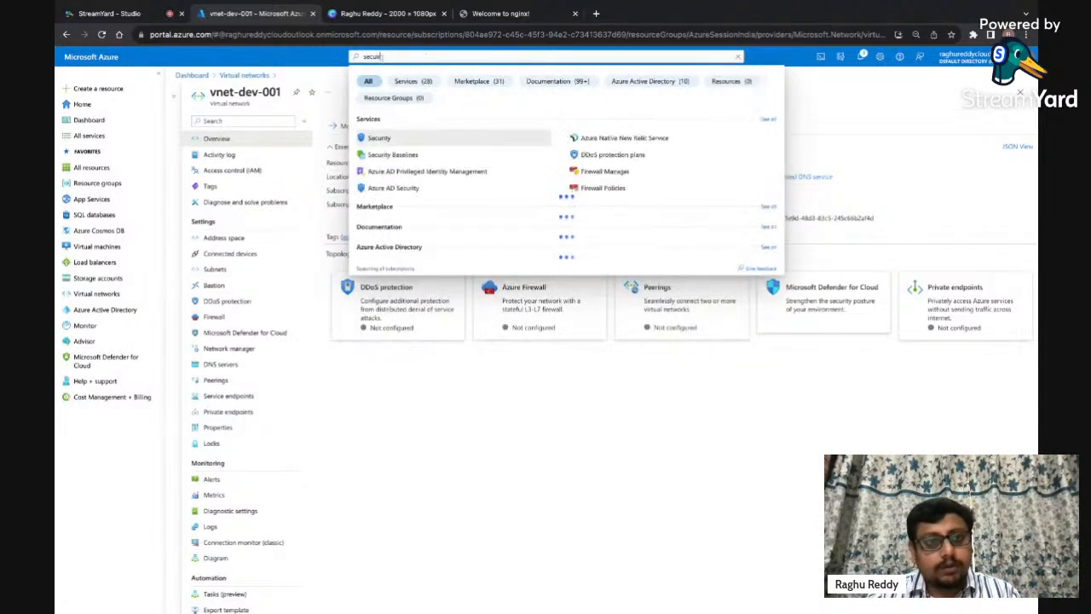
pyautogui.write('yt group')
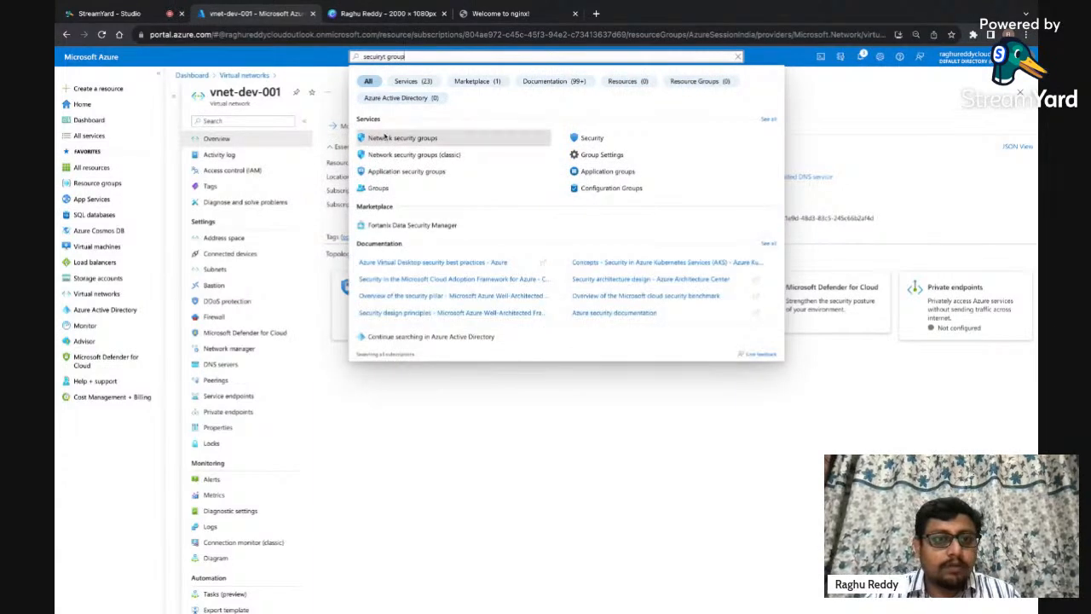
pyautogui.click(385, 138)
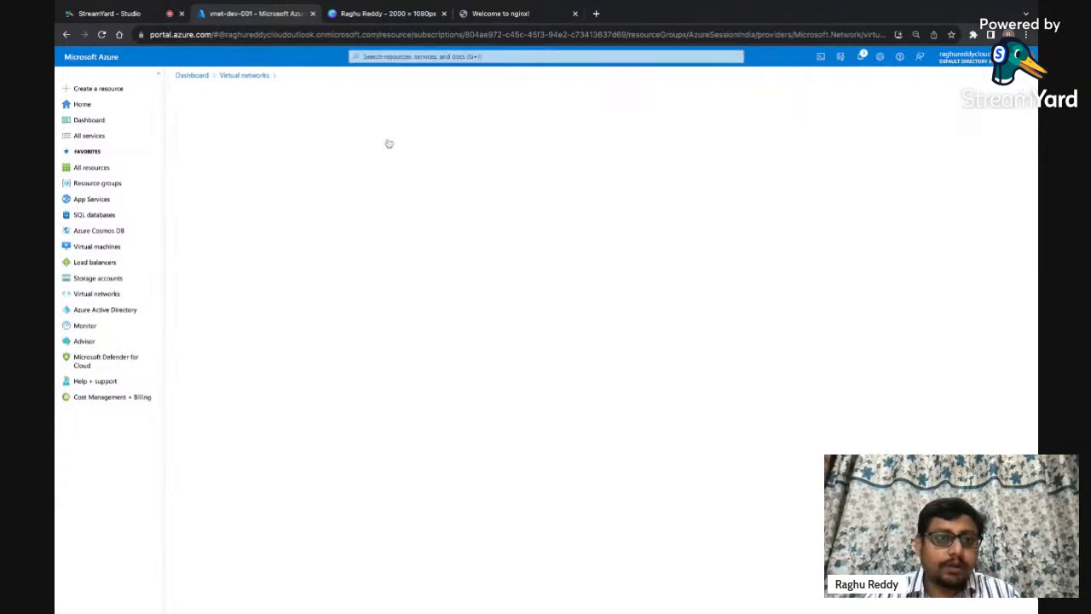
pyautogui.click(195, 120)
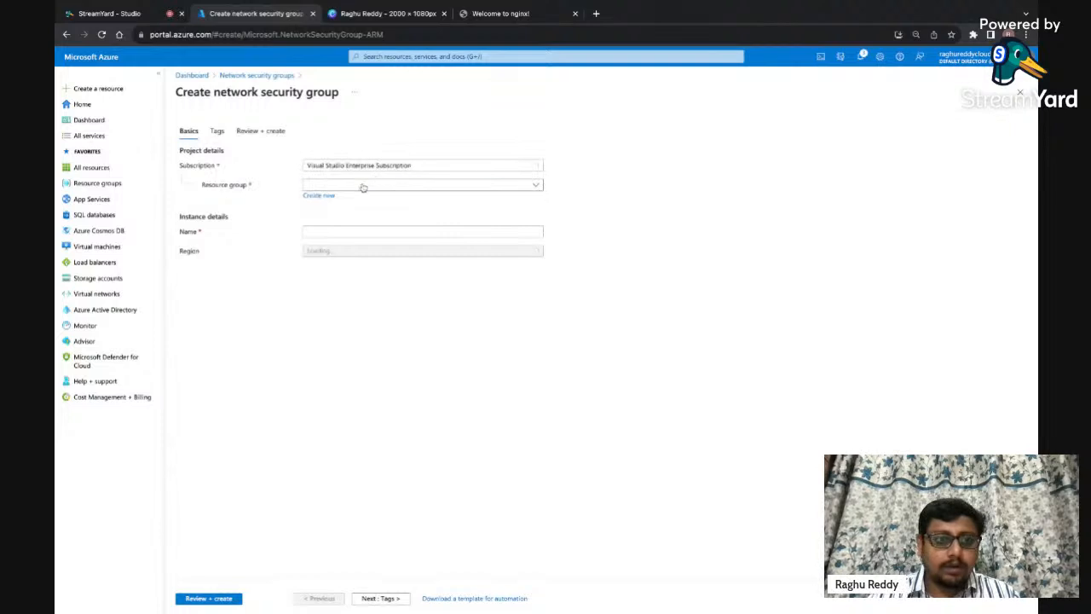
# Create a network security group named commonsecuritygroup in the AzureSessionIndia resource group and the East US 2 region
pyautogui.click(363, 185)
pyautogui.click(352, 219)
pyautogui.click(350, 230)
pyautogui.write('commonsecuritygrou')
pyautogui.click(348, 251)
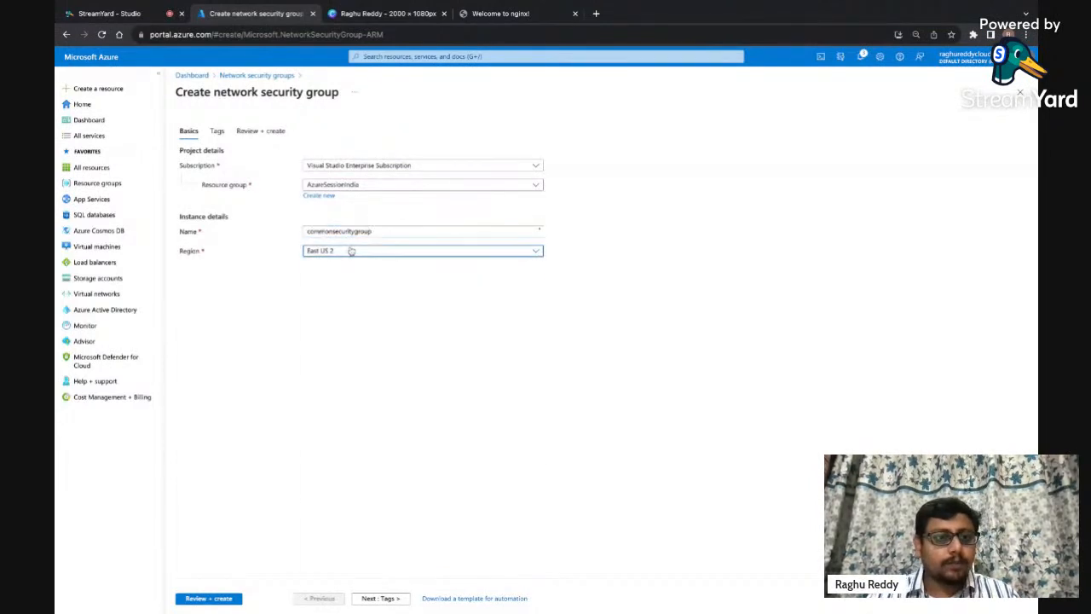
pyautogui.click(237, 328)
pyautogui.click(209, 598)
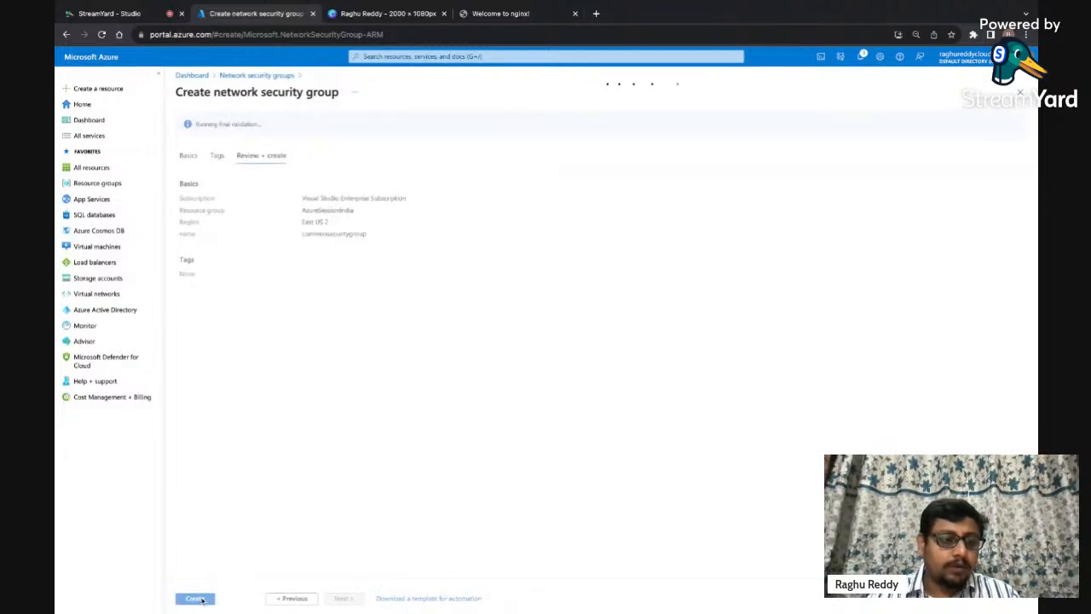
pyautogui.click(197, 598)
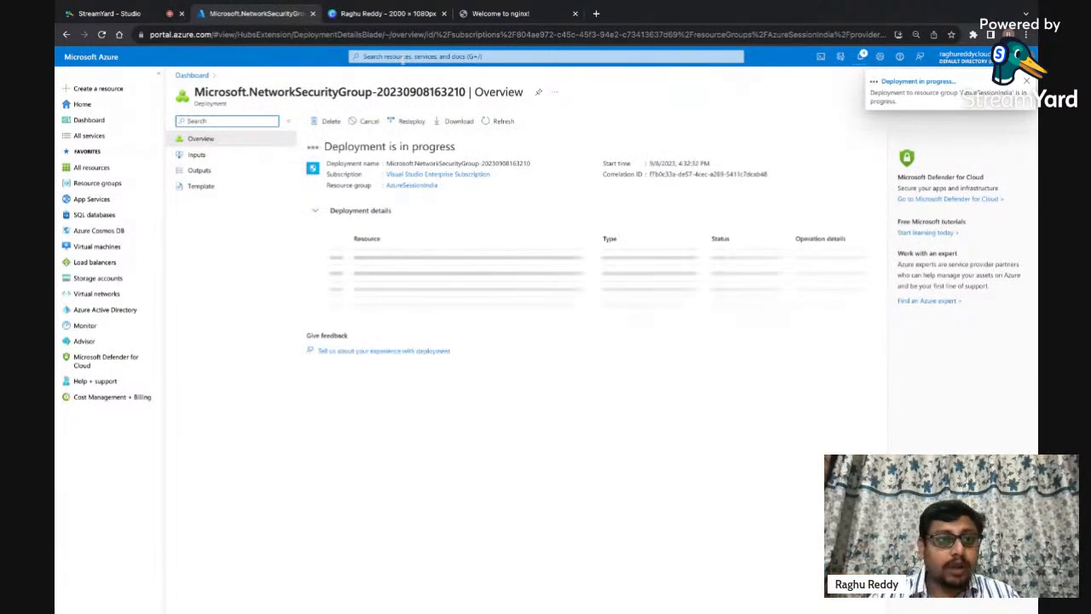
# Open the subnets of the vnet-dev-001 virtual network and point out dev-db-subnet
pyautogui.click(102, 293)
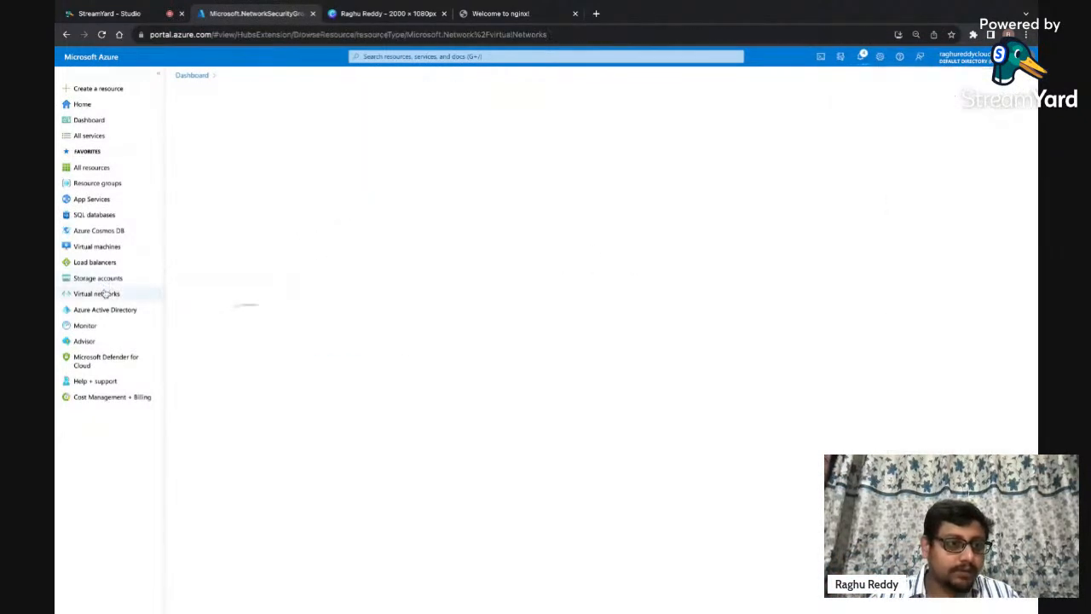
pyautogui.click(213, 204)
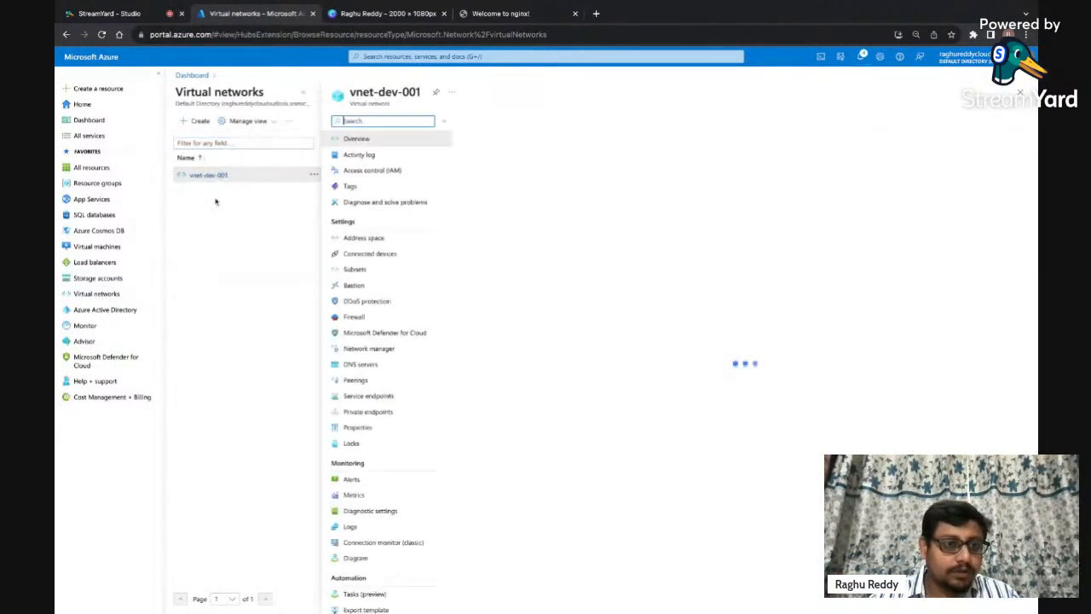
pyautogui.click(368, 271)
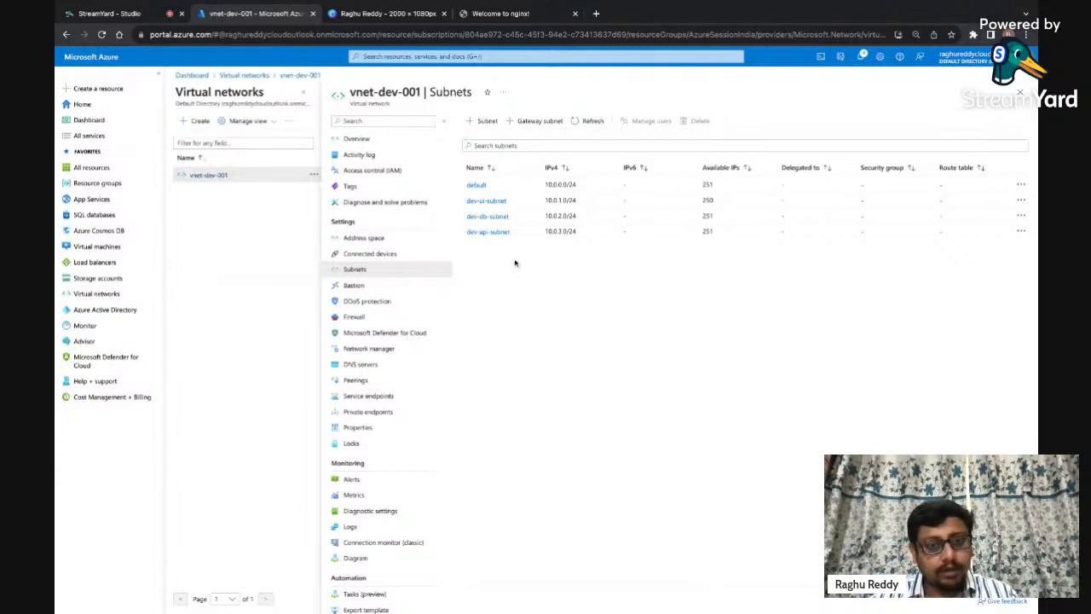
pyautogui.tripleClick(465, 218)
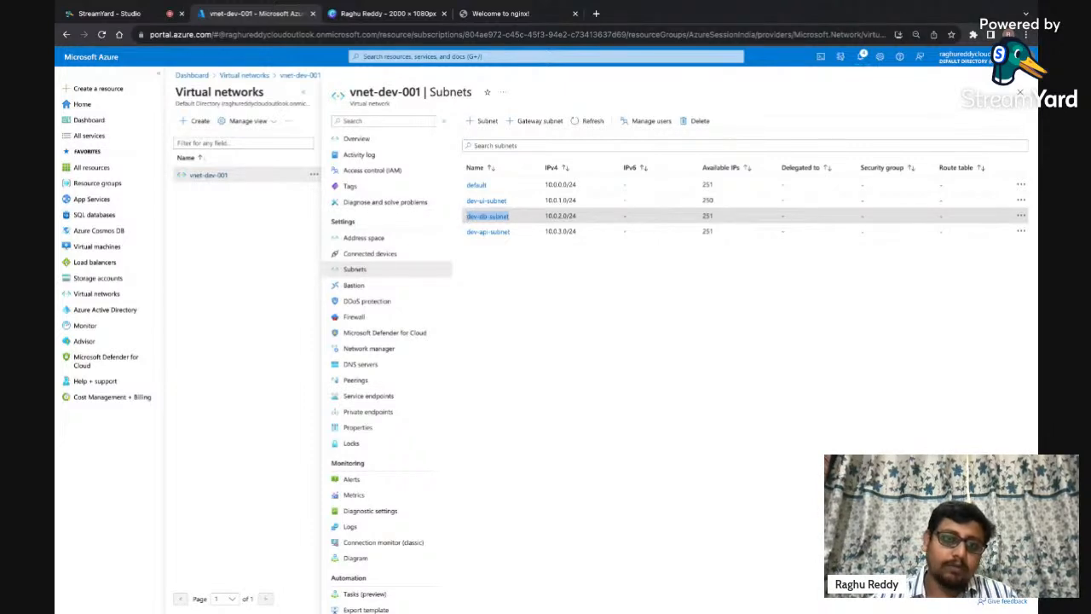
pyautogui.click(466, 219)
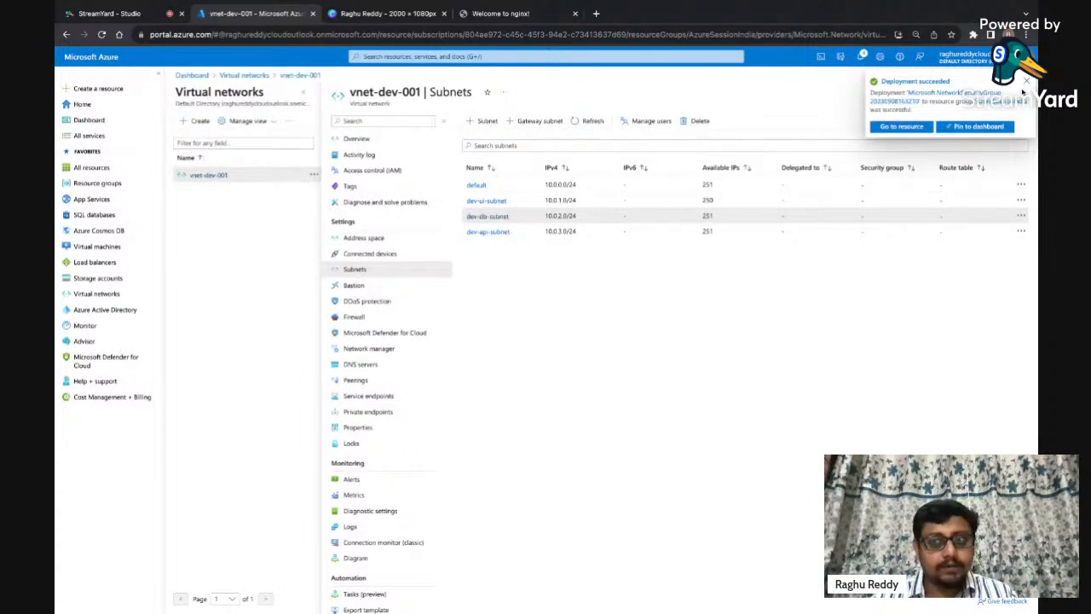
# Check the deployment notifications, and open commonsecuritygroup by searching for network security groups
pyautogui.click(1025, 82)
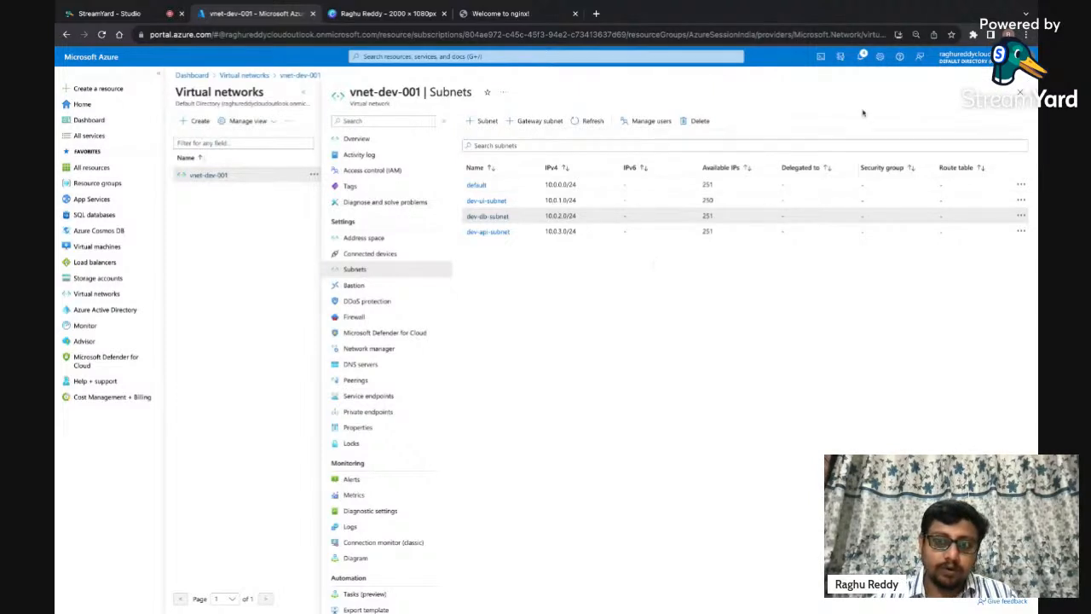
pyautogui.click(859, 57)
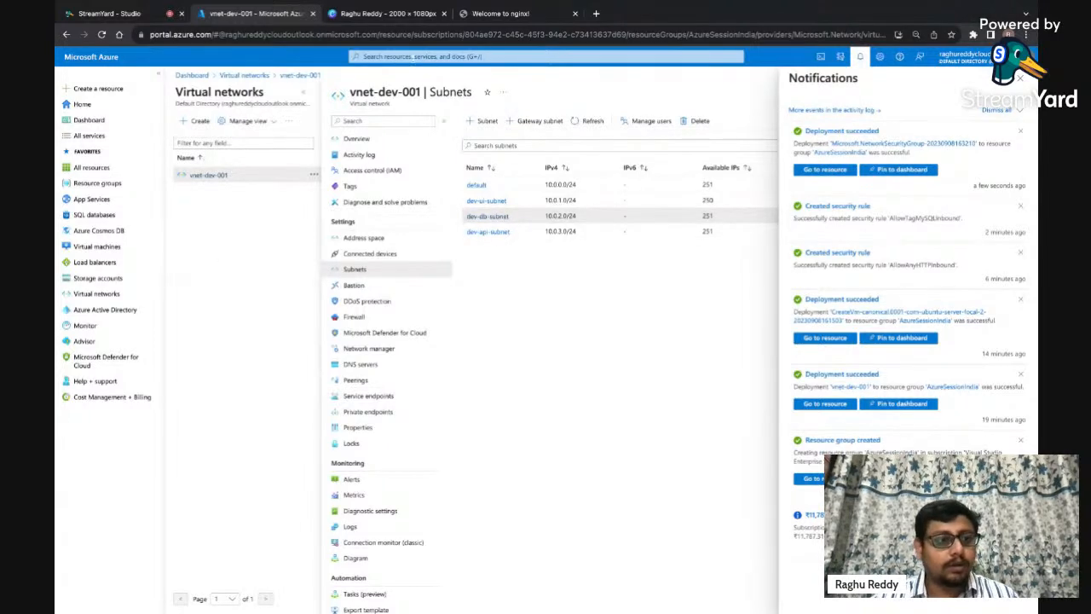
pyautogui.click(413, 56)
pyautogui.write('security group')
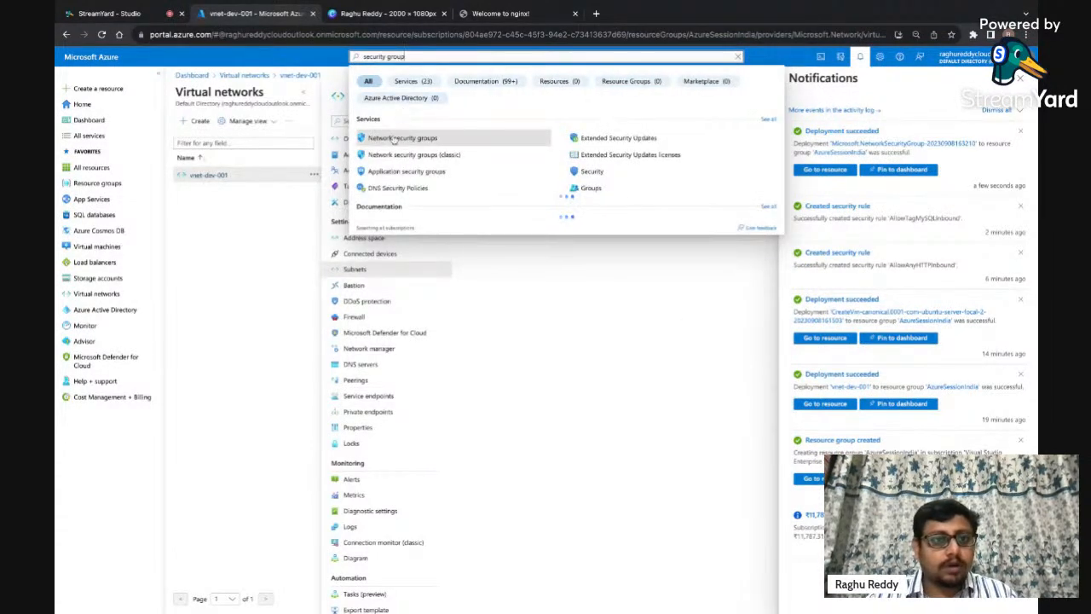
pyautogui.click(394, 139)
pyautogui.click(232, 199)
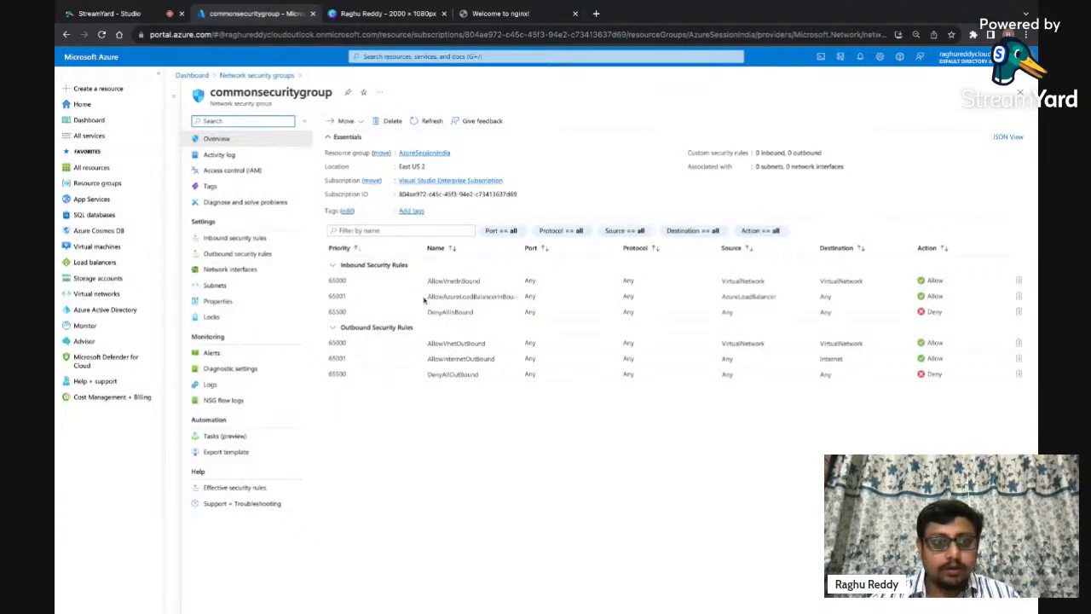
# Add an inbound security rule to commonsecuritygroup allowing the MySQL service from any source to any destination, with the description onlydballowed
pyautogui.click(212, 237)
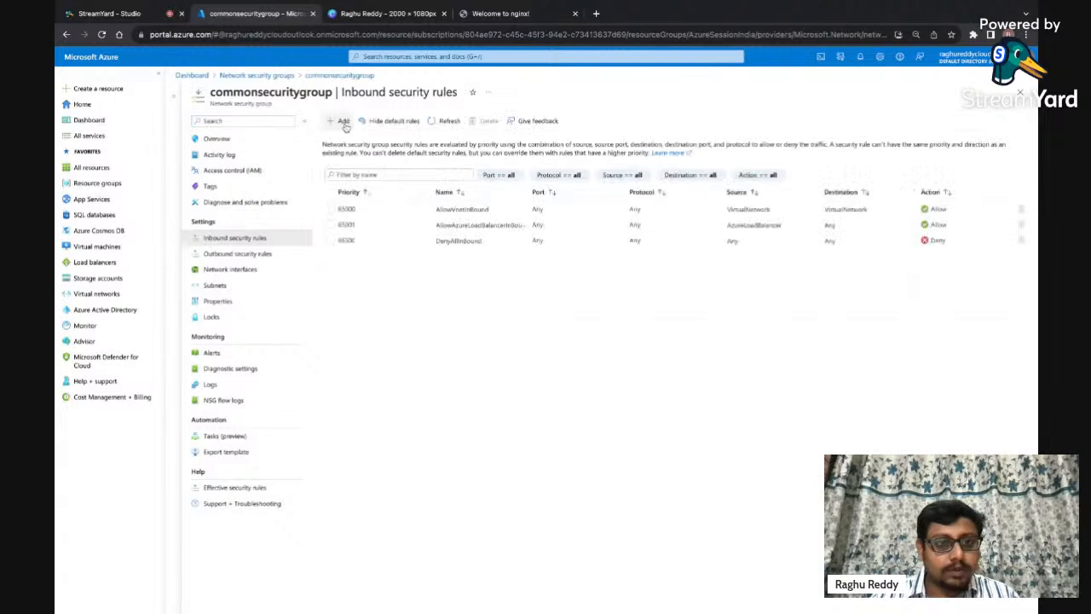
pyautogui.click(339, 120)
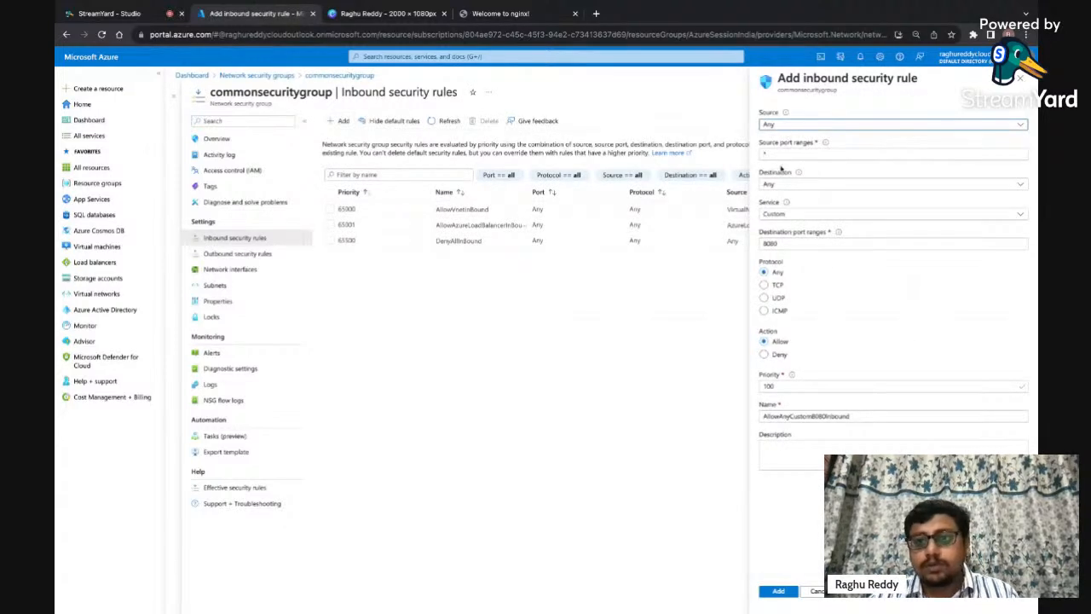
pyautogui.click(780, 184)
pyautogui.click(782, 200)
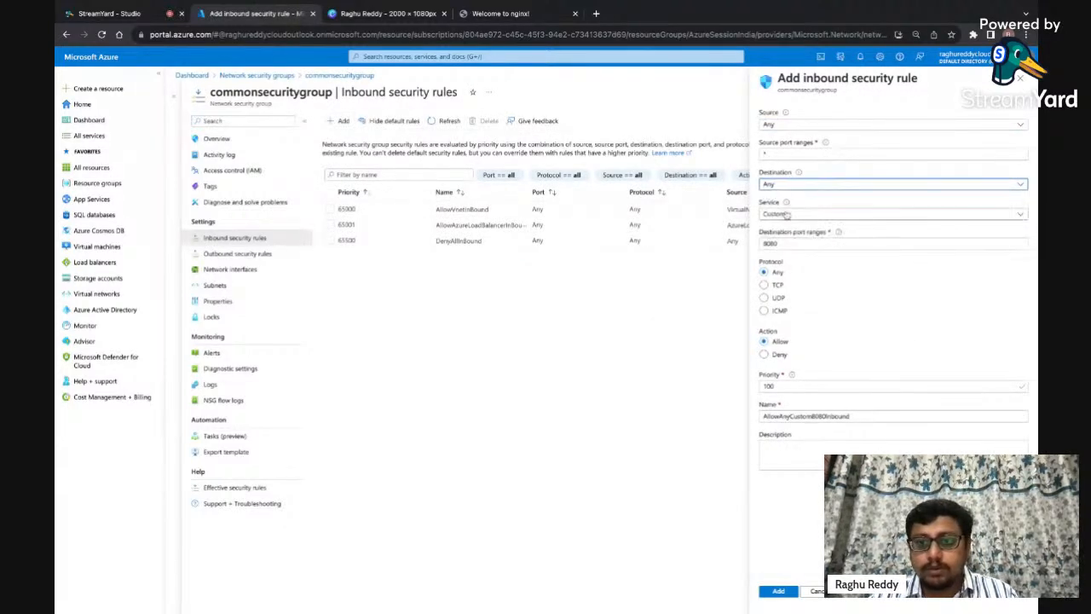
pyautogui.click(784, 213)
pyautogui.click(786, 305)
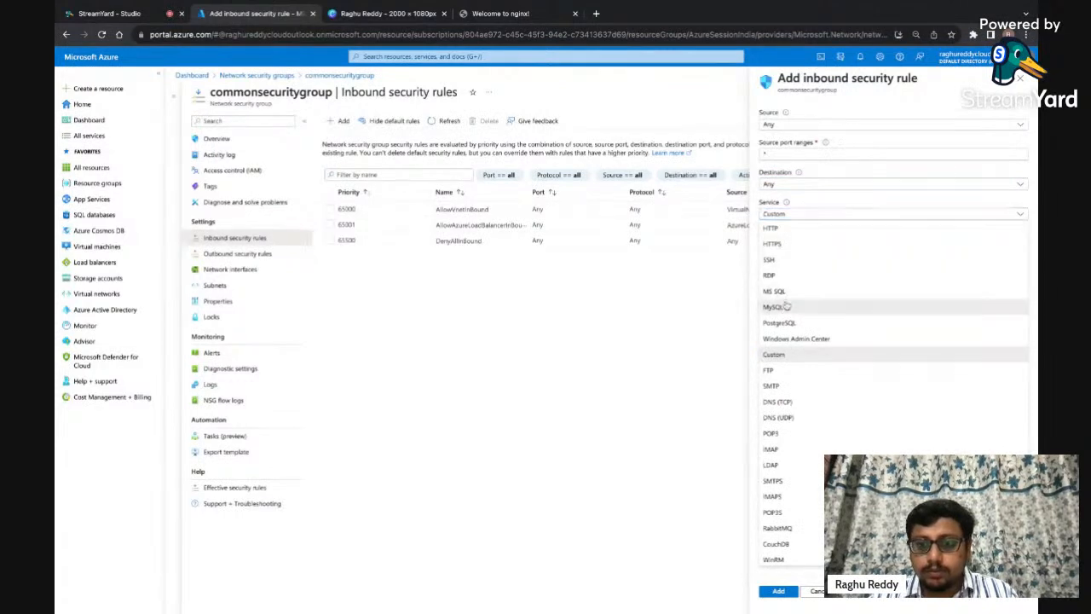
pyautogui.click(793, 456)
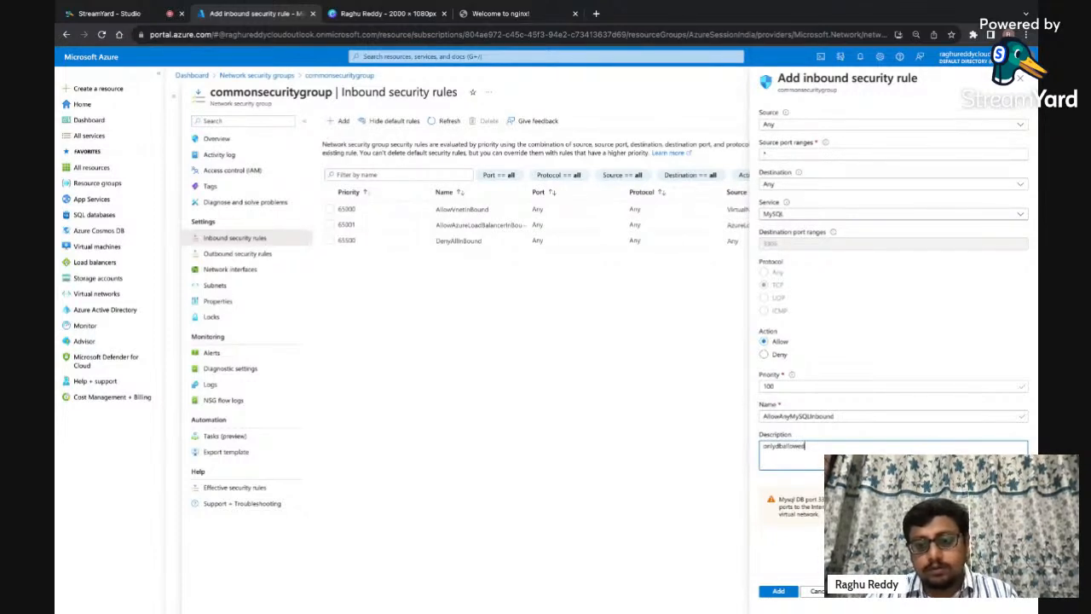
pyautogui.click(790, 590)
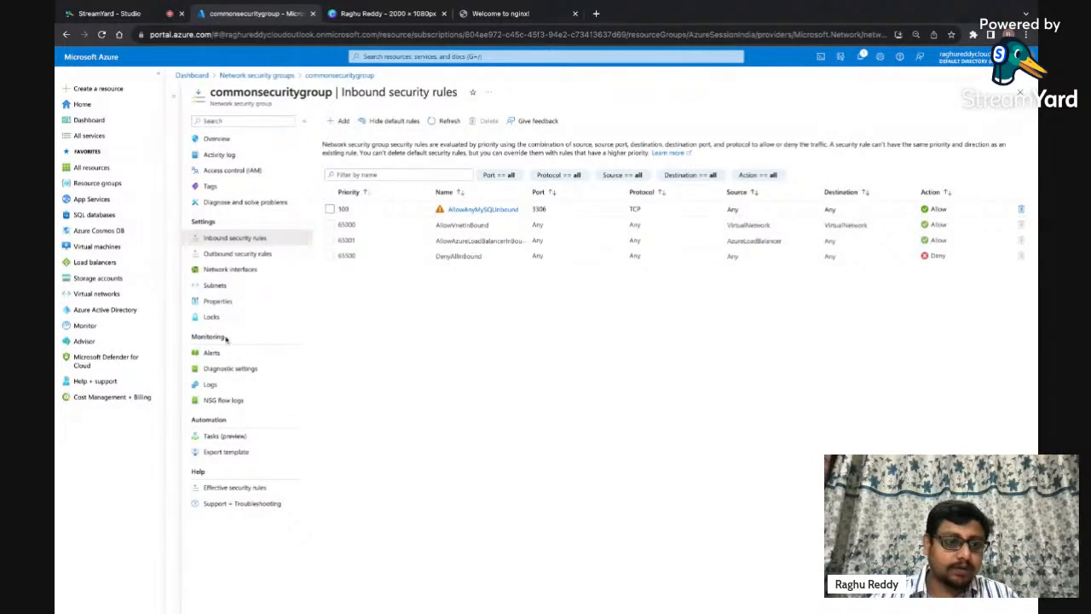
# Associate commonsecuritygroup with dev-db-subnet in the vnet-dev-001 virtual network
pyautogui.click(225, 286)
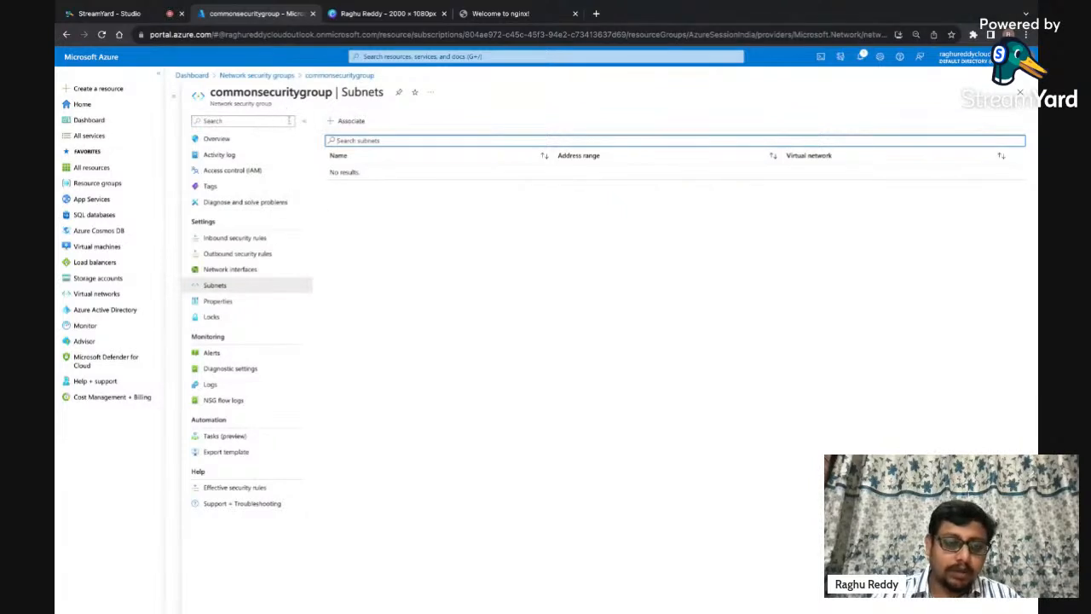
pyautogui.click(346, 121)
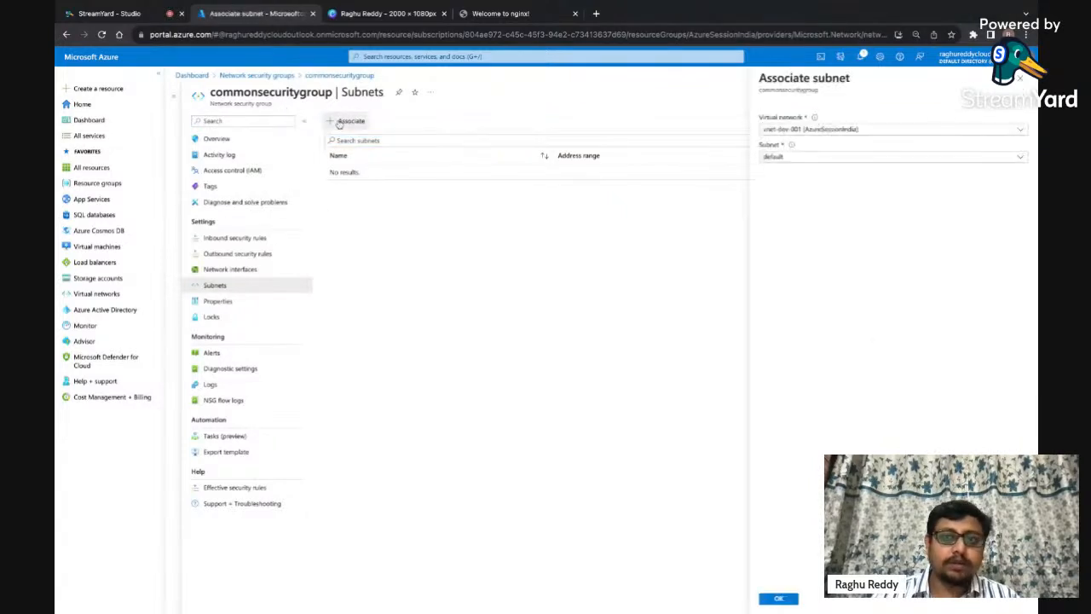
pyautogui.click(775, 160)
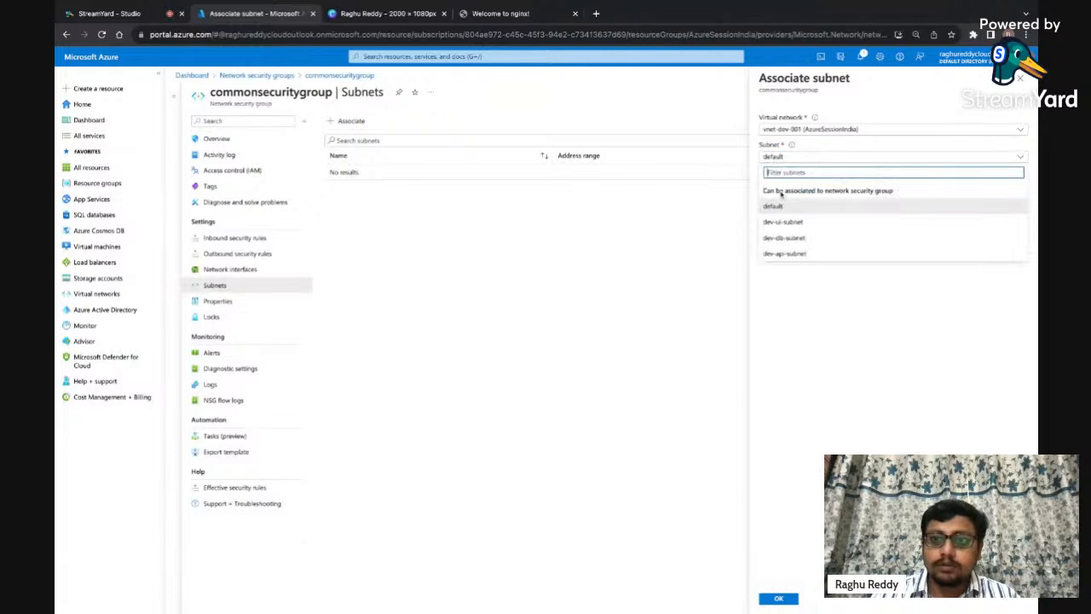
pyautogui.click(786, 243)
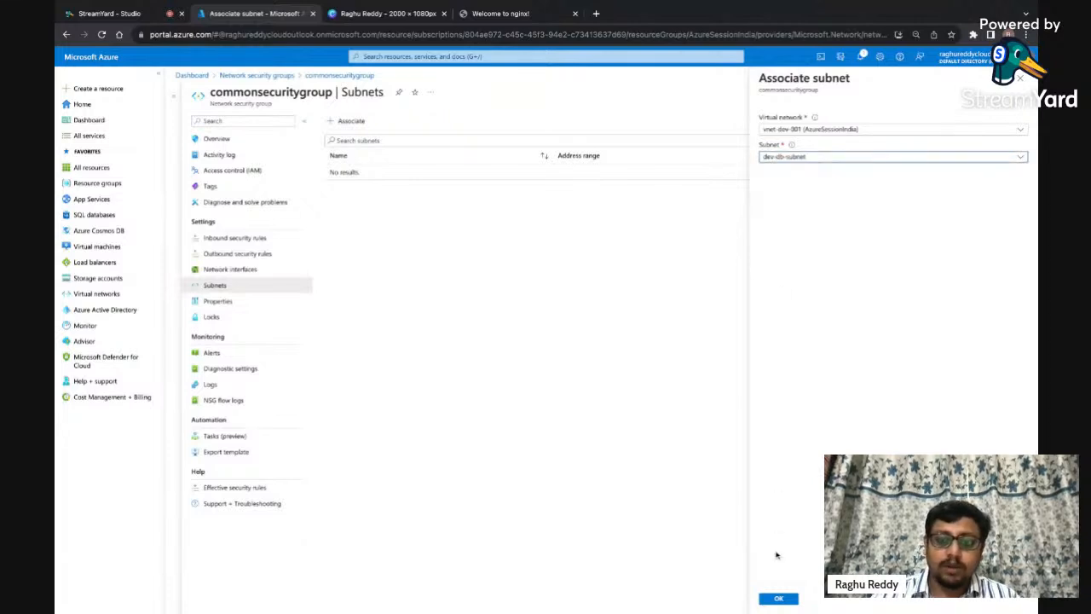
pyautogui.click(779, 599)
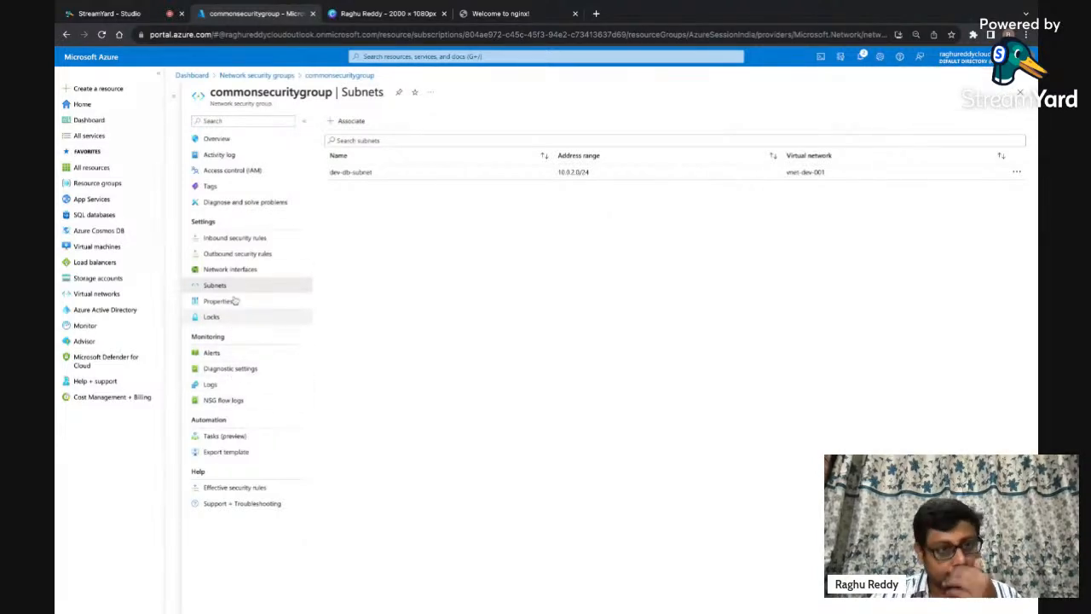
# Return to the virtual networks list and examine the network diagram of vnet-dev-001
pyautogui.click(192, 76)
pyautogui.click(114, 293)
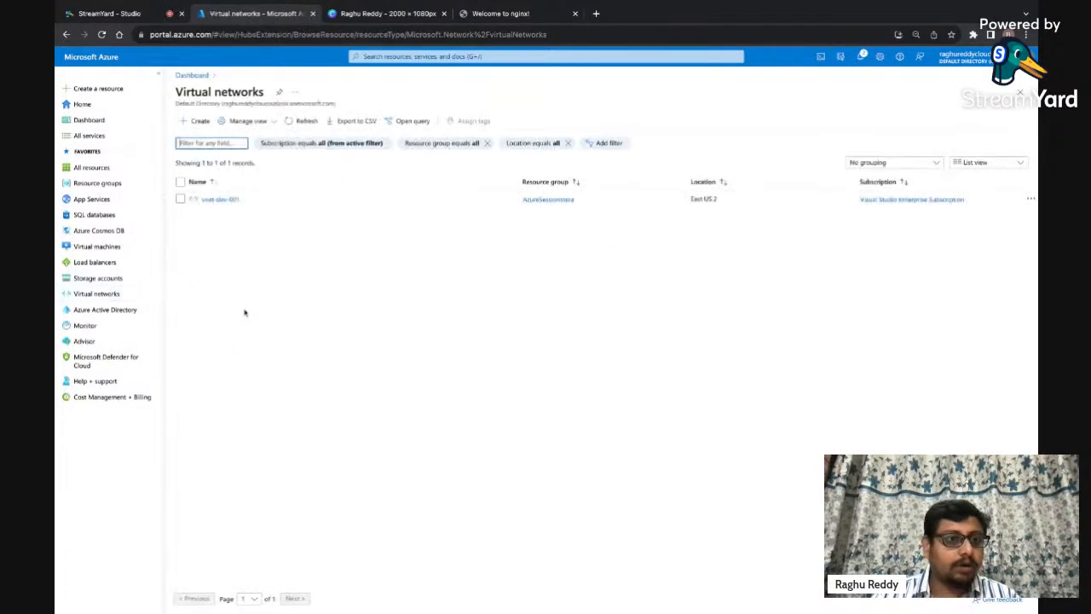
pyautogui.click(220, 201)
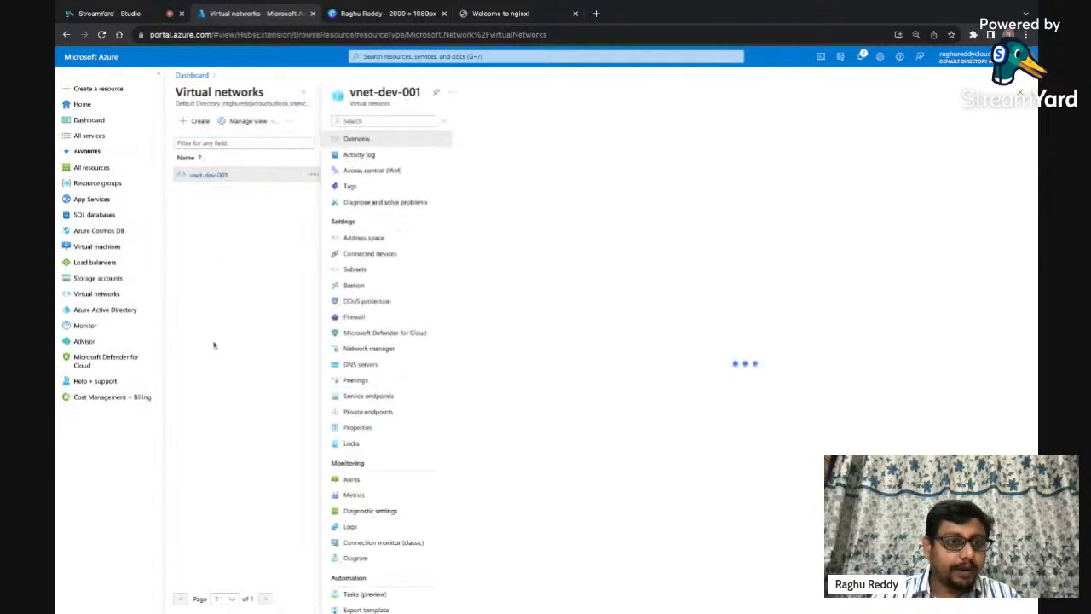
pyautogui.scroll(-1, 356, 439)
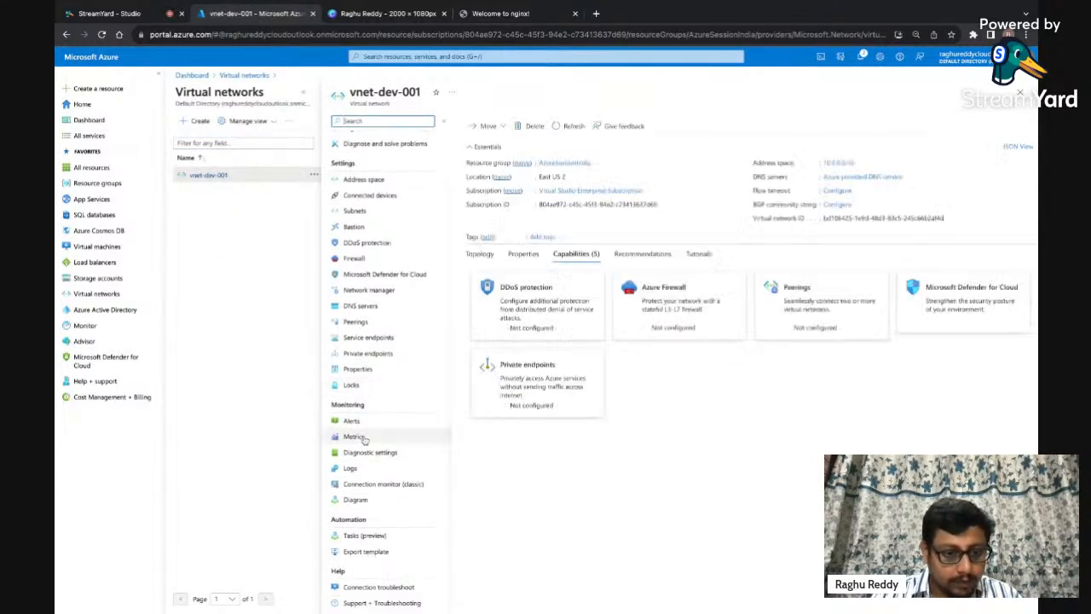
pyautogui.click(364, 504)
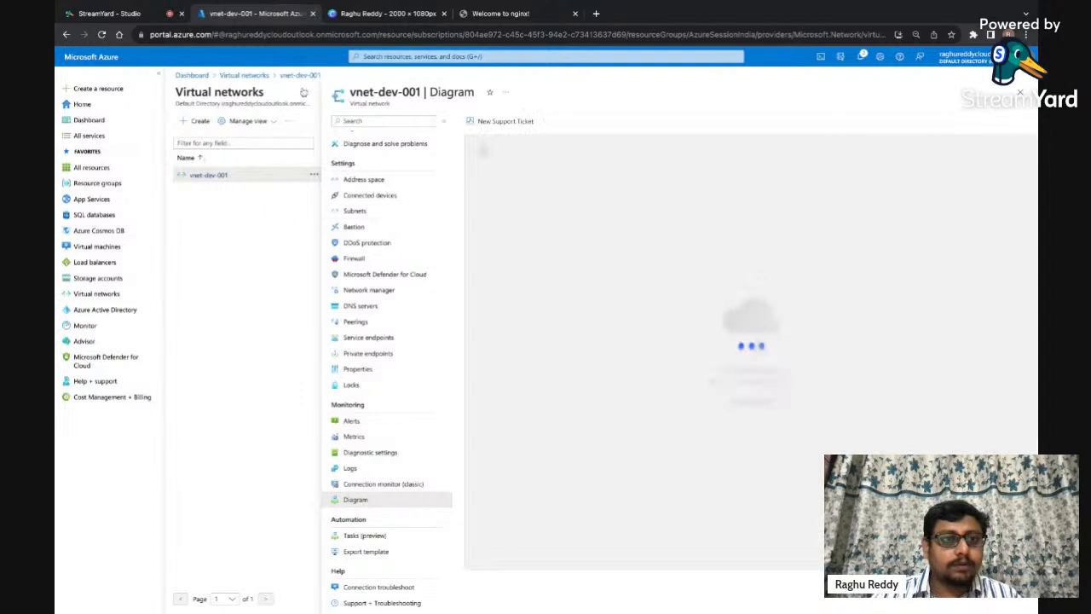
pyautogui.click(303, 92)
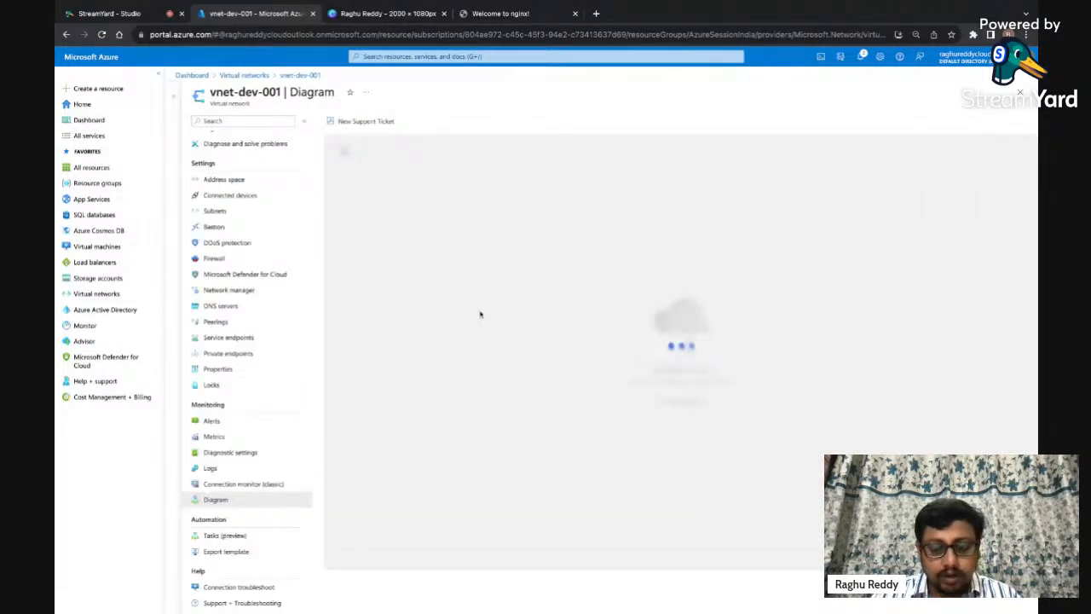
pyautogui.scroll(8, 656, 292)
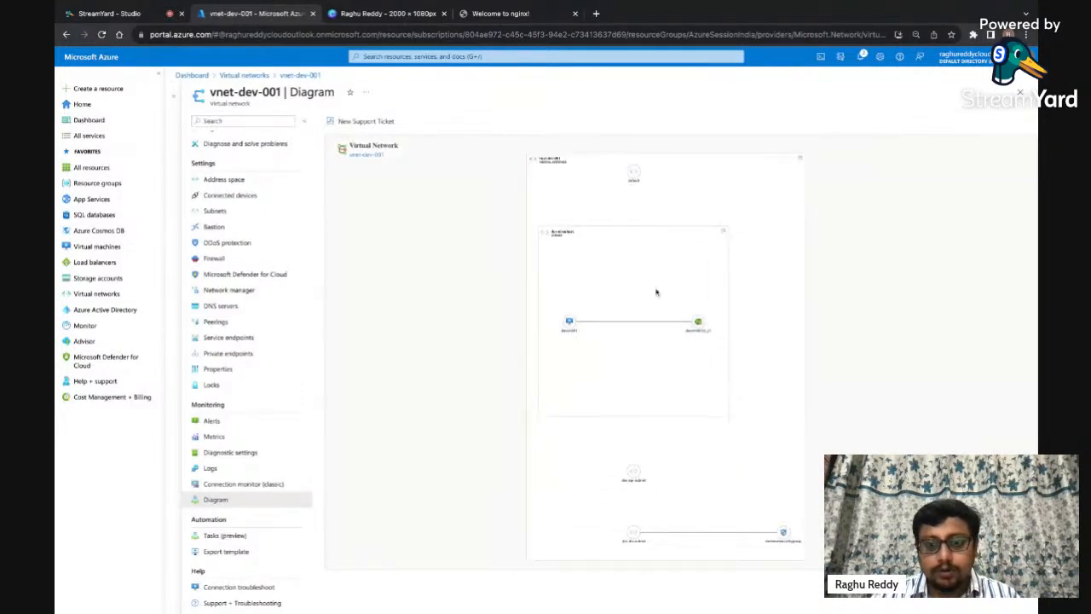
# Examine dev-ui-subnet in the vnet-dev-001 diagram, including the details of the devvm001 virtual machine and its connected network interface
pyautogui.scroll(-3, 656, 291)
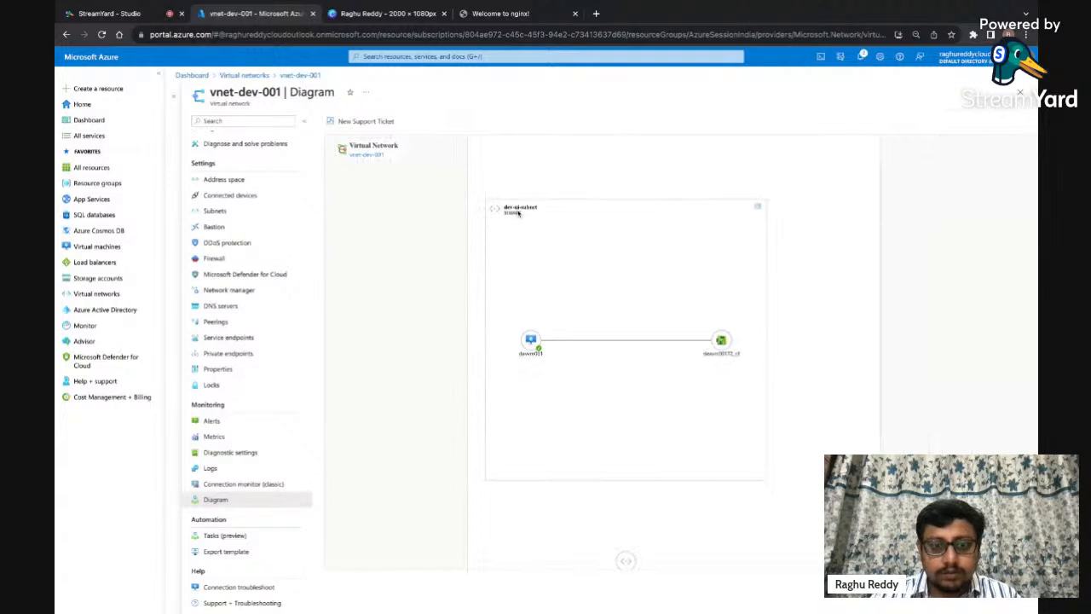
pyautogui.click(515, 213)
pyautogui.click(532, 347)
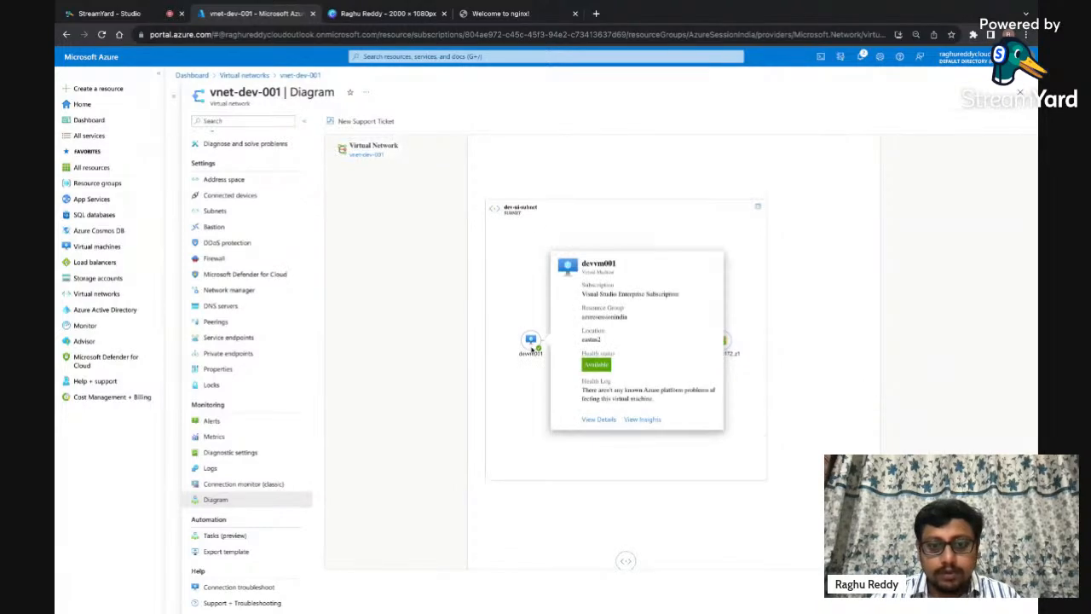
pyautogui.click(724, 343)
pyautogui.scroll(-3, 721, 345)
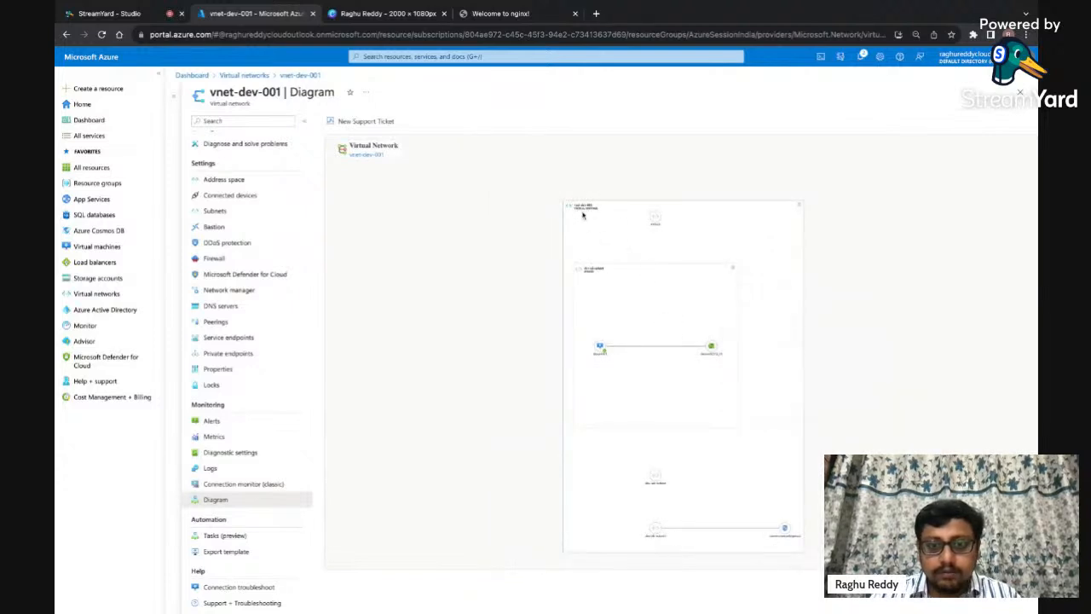
pyautogui.scroll(-1, 785, 436)
pyautogui.scroll(4, 784, 436)
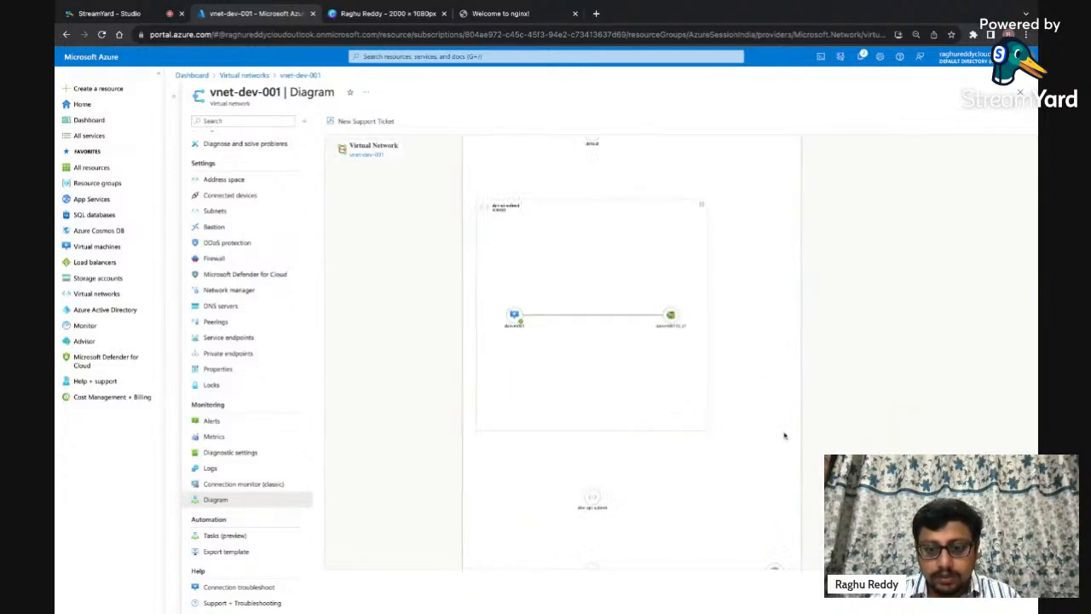
pyautogui.scroll(2, 742, 465)
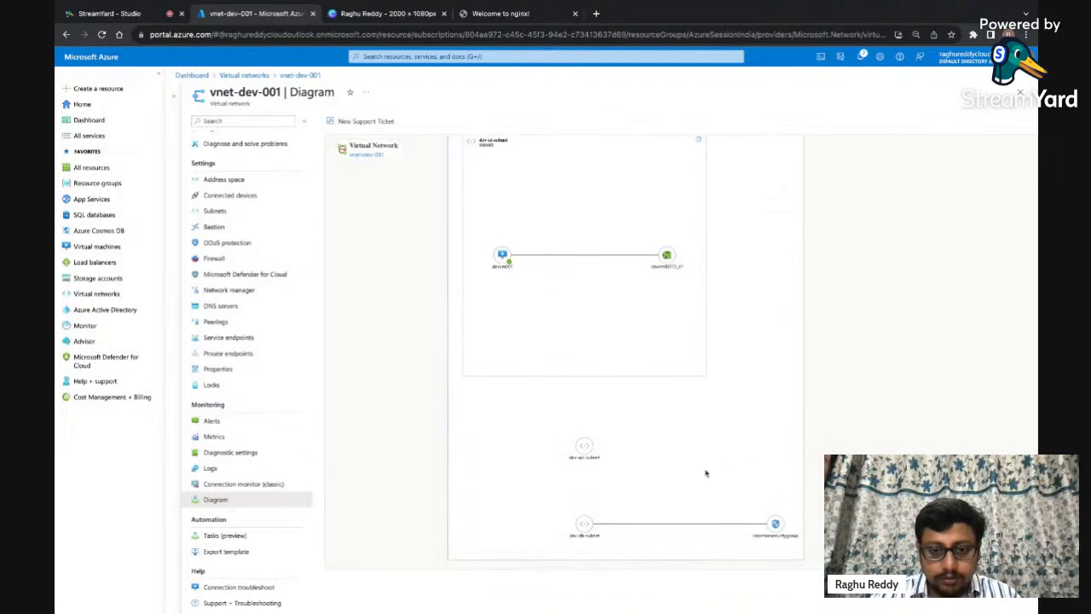
# Examine the details of dev-api-subnet, dev-db-subnet and the linked commonsecuritygroup in the diagram
pyautogui.scroll(2, 706, 471)
pyautogui.scroll(2, 706, 473)
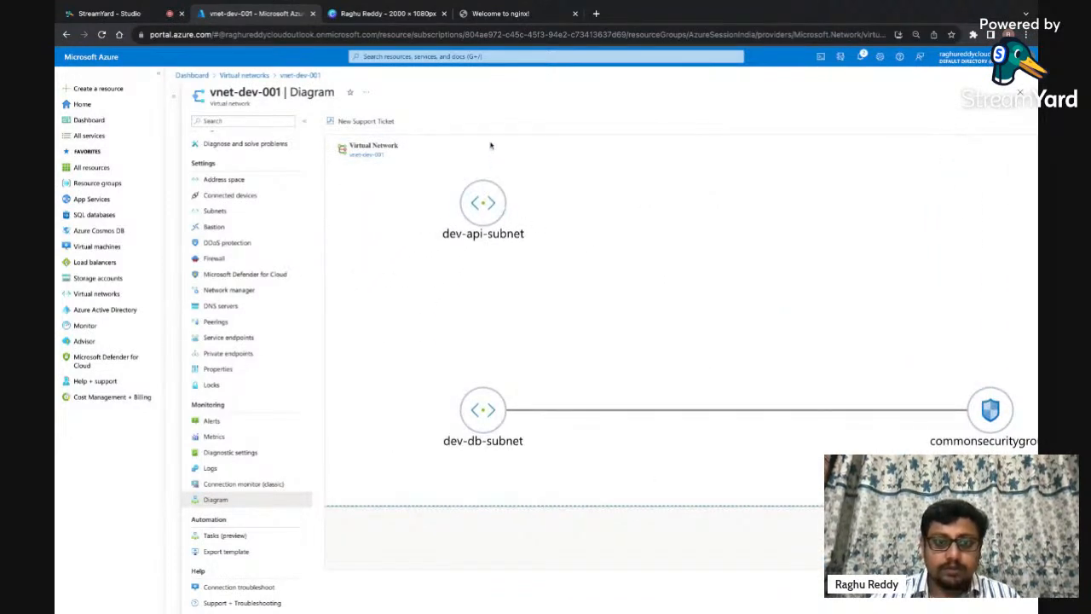
pyautogui.moveTo(492, 228)
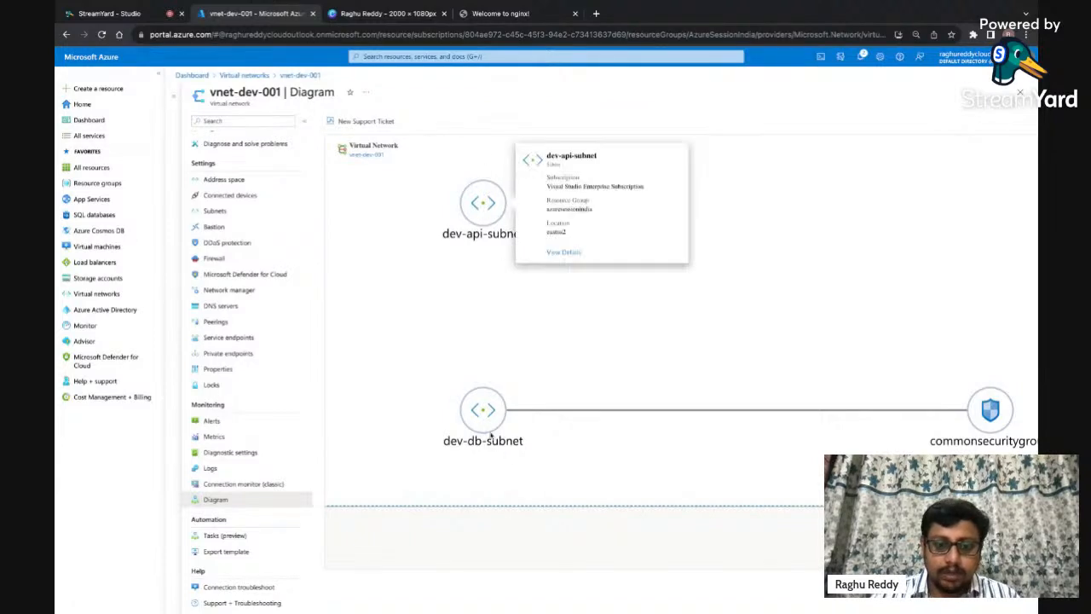
pyautogui.moveTo(485, 425)
pyautogui.moveTo(747, 330); pyautogui.dragTo(609, 339)
pyautogui.moveTo(840, 452)
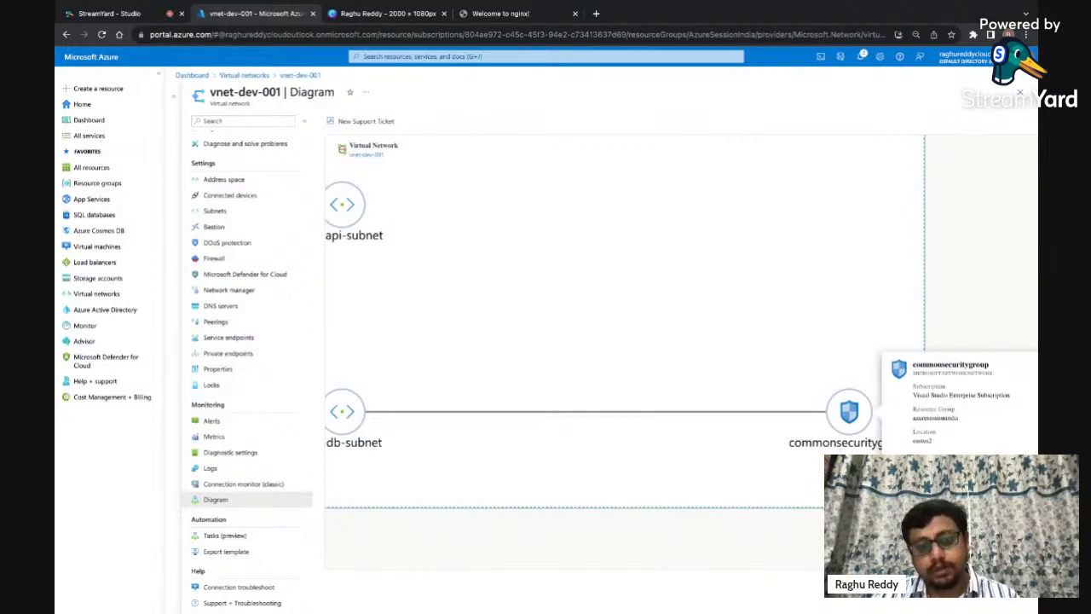
pyautogui.moveTo(517, 324); pyautogui.dragTo(640, 348)
pyautogui.moveTo(972, 440)
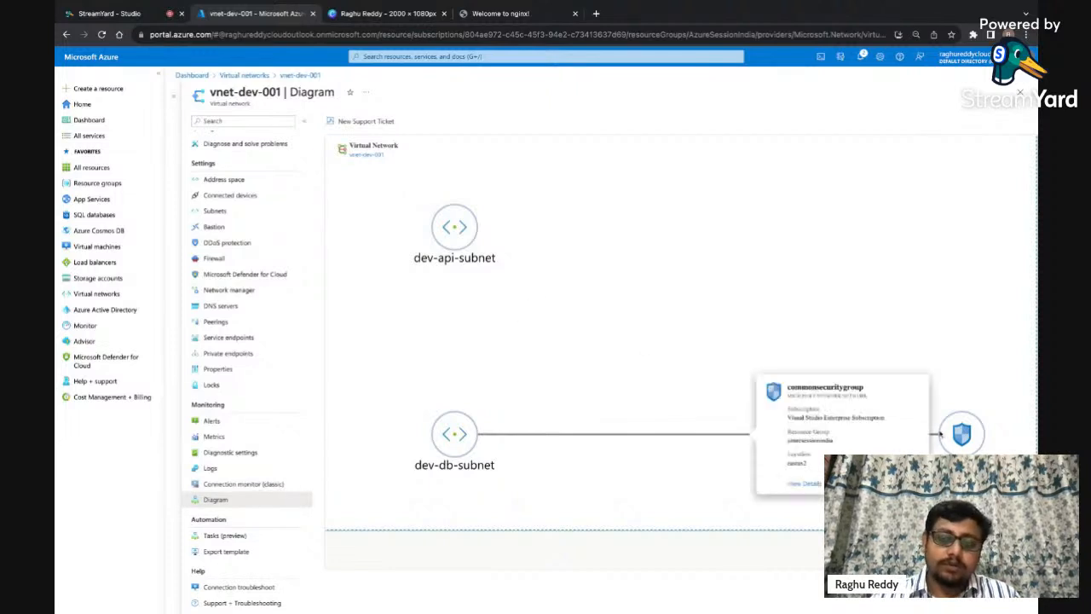
pyautogui.moveTo(454, 238)
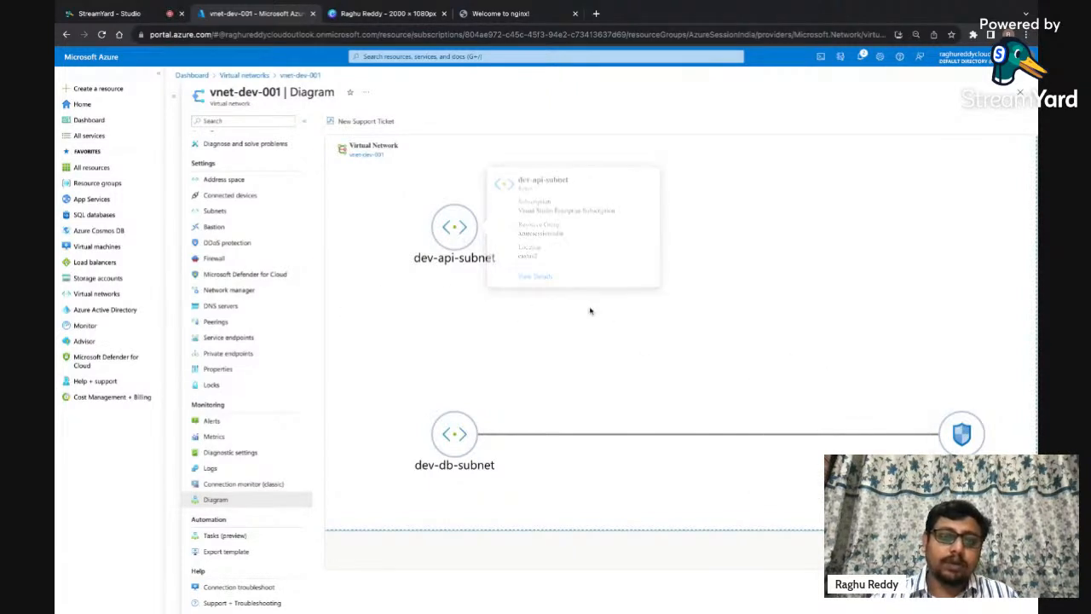
# Review the overview and the address space of vnet-dev-001
pyautogui.scroll(1, 252, 247)
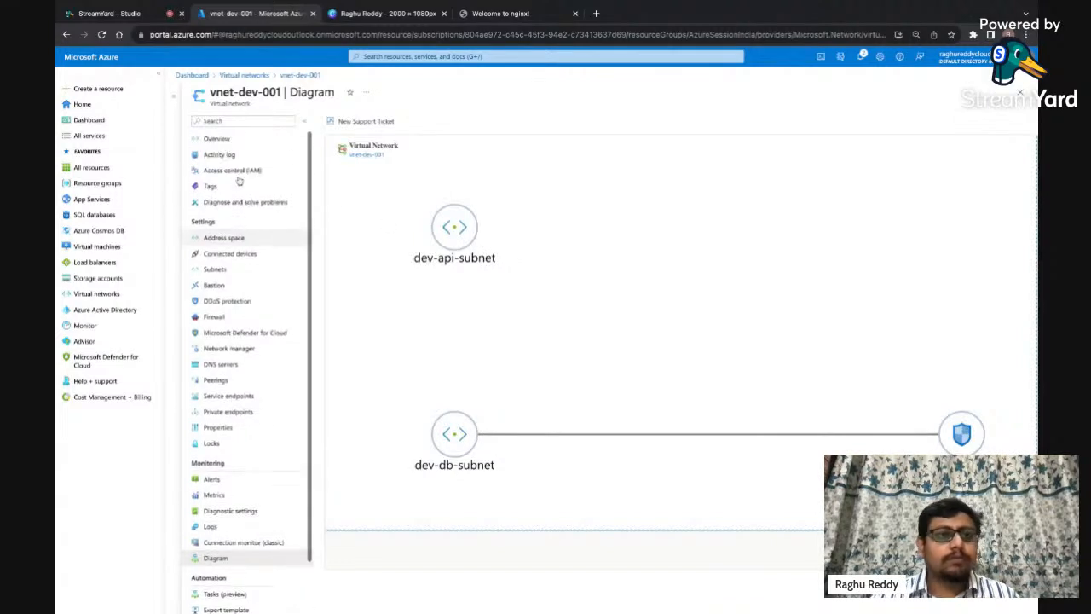
pyautogui.click(253, 239)
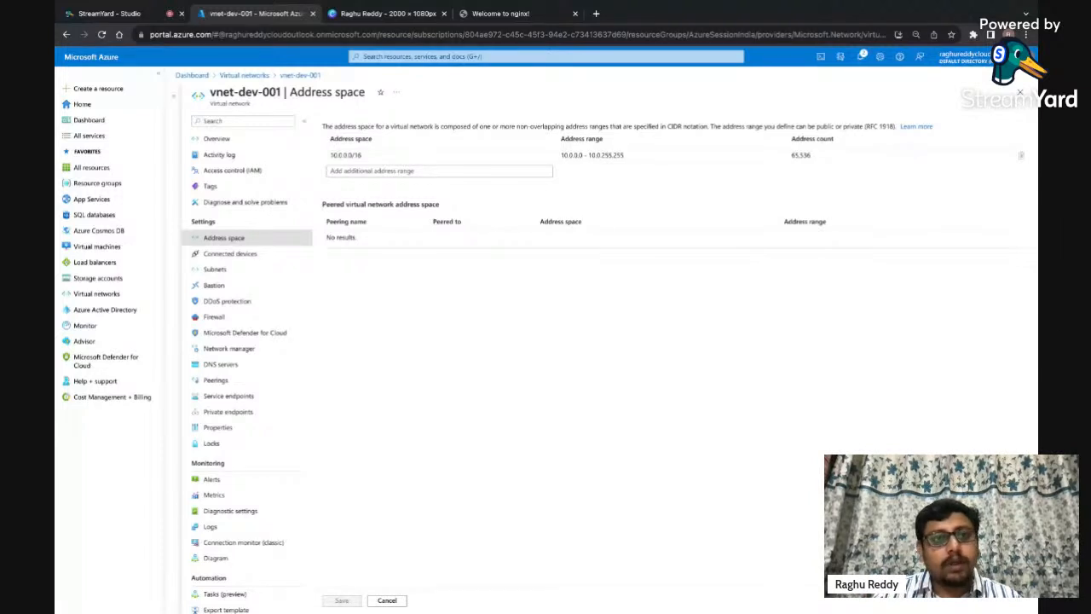
pyautogui.click(252, 143)
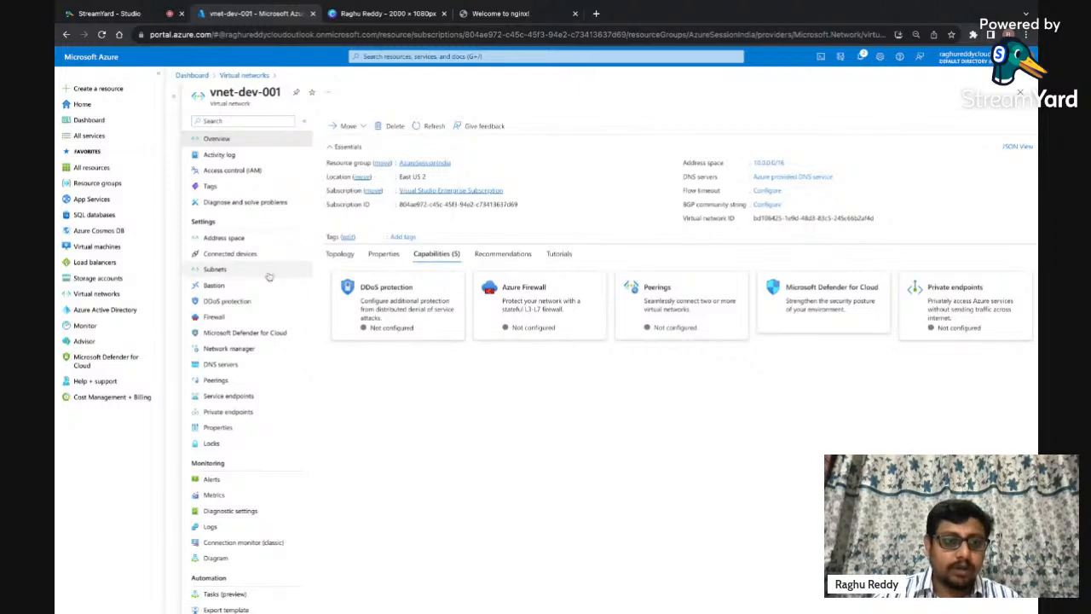
pyautogui.click(262, 242)
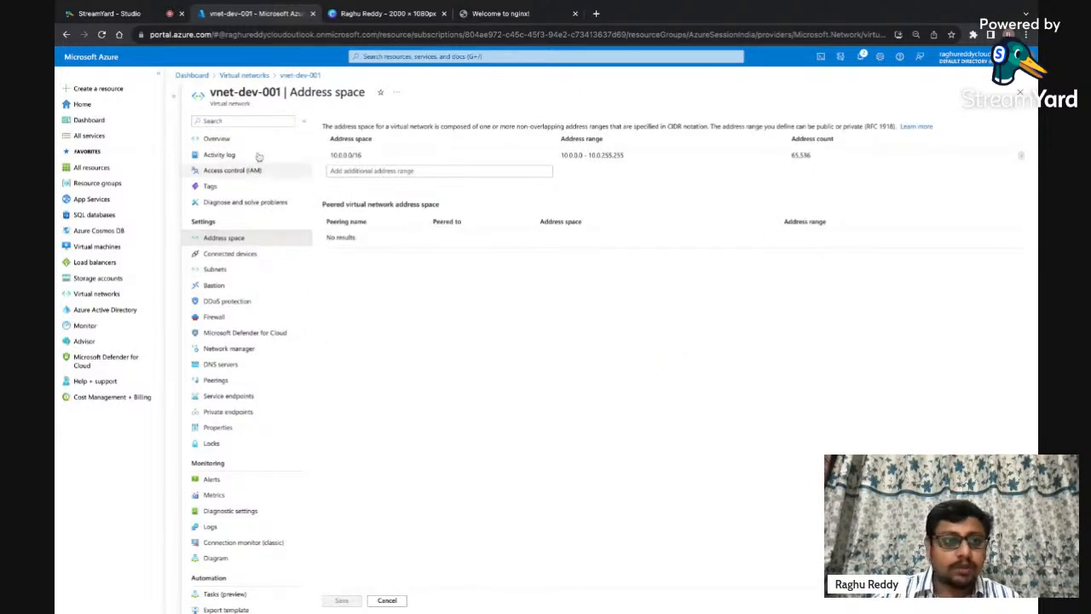
# Switch to the Canva presentation and enlarge the ContosoResourceGroup diagram on the Azure VNet Peering page until it spans the slide
pyautogui.click(364, 13)
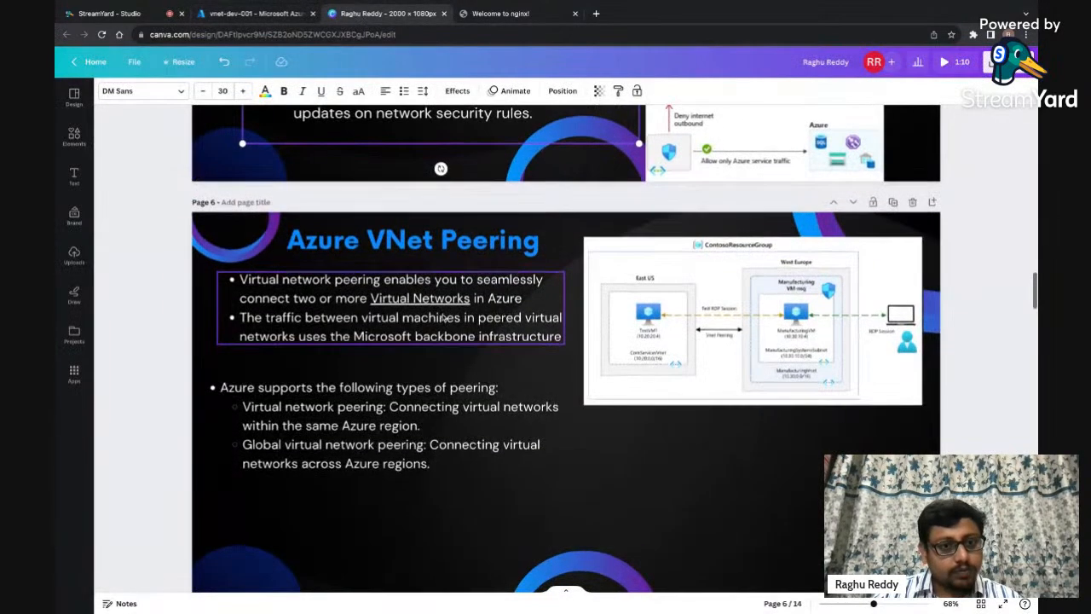
pyautogui.scroll(-1, 441, 316)
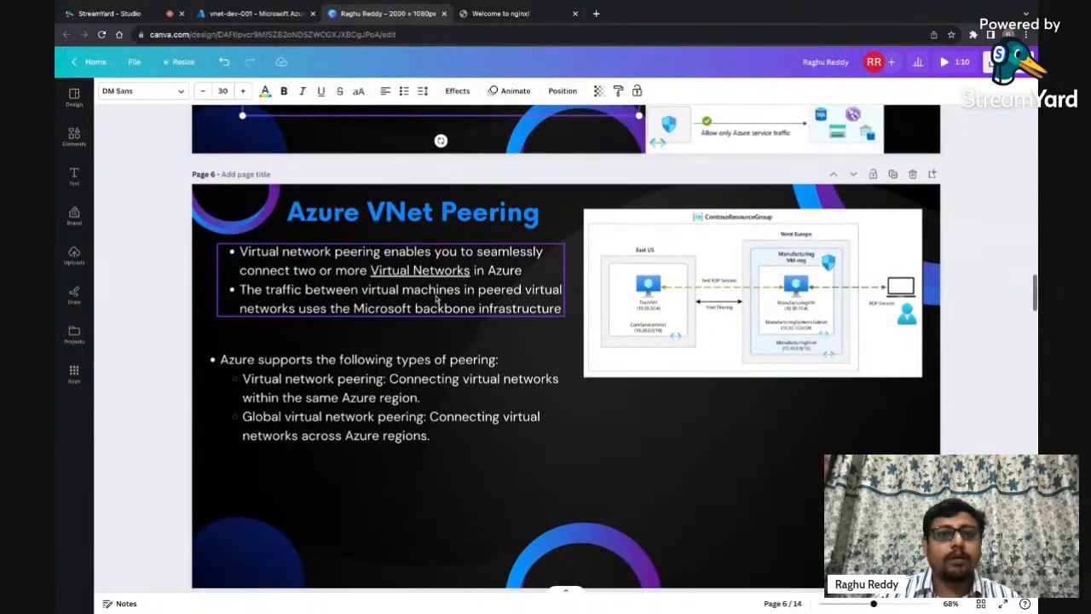
pyautogui.moveTo(661, 298); pyautogui.dragTo(358, 278)
pyautogui.moveTo(620, 360); pyautogui.dragTo(1026, 560)
pyautogui.moveTo(629, 515); pyautogui.dragTo(544, 511)
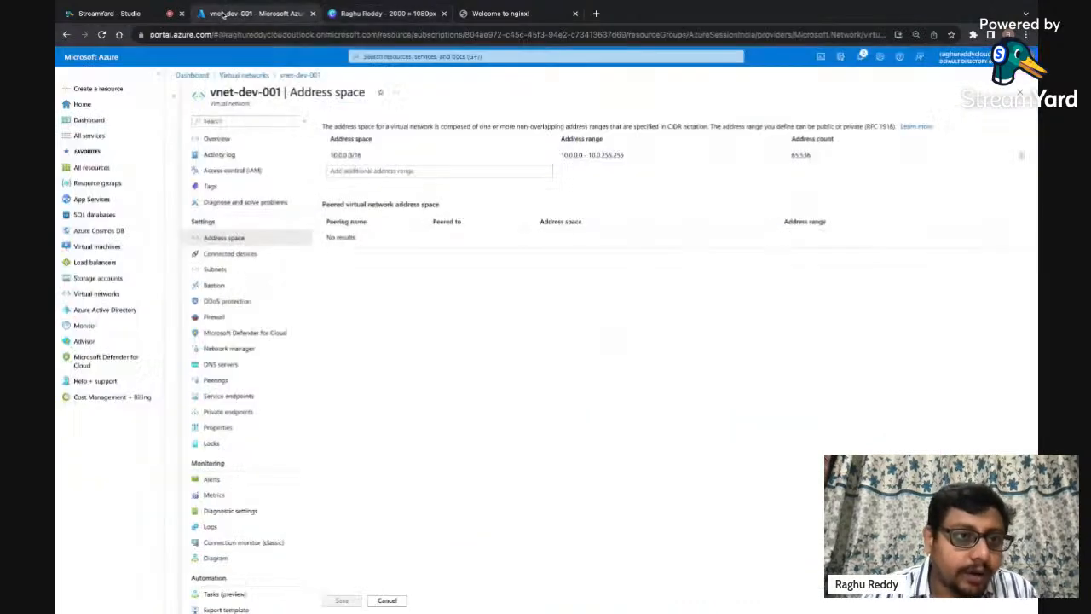
# Return to the Azure portal and start a new virtual network named vneteurope in the (Europe) North Europe region
pyautogui.click(223, 13)
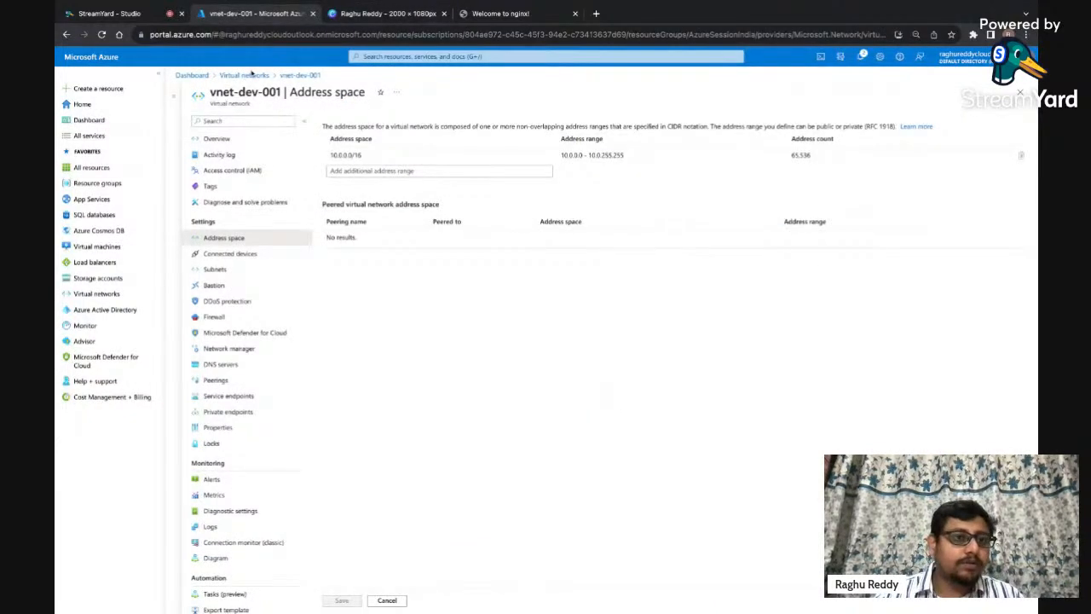
pyautogui.click(250, 75)
pyautogui.moveTo(690, 198); pyautogui.dragTo(721, 199)
pyautogui.click(202, 122)
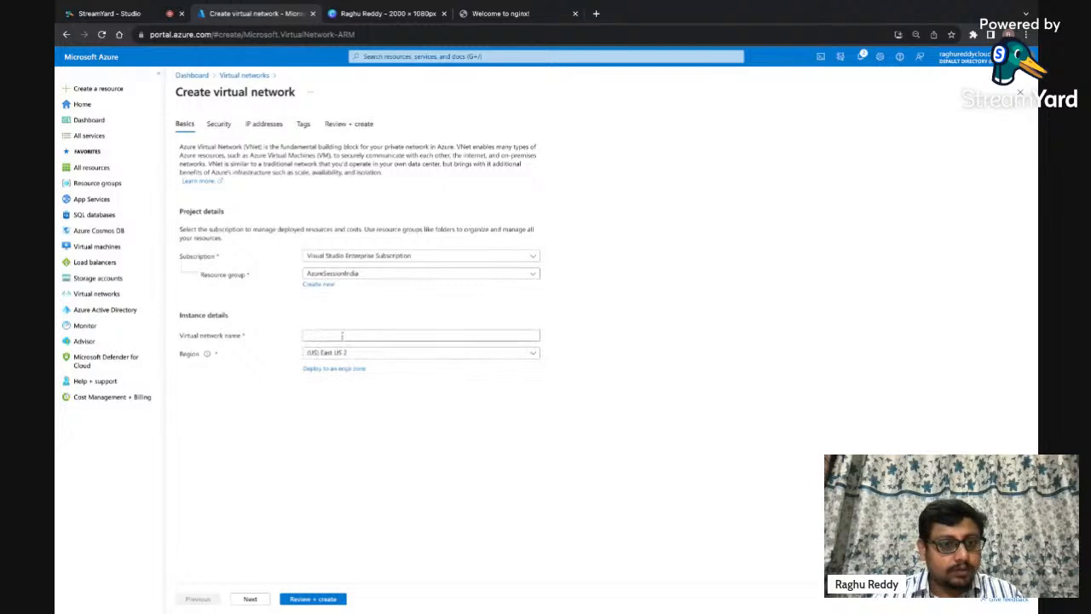
pyautogui.click(340, 335)
pyautogui.write('seatus')
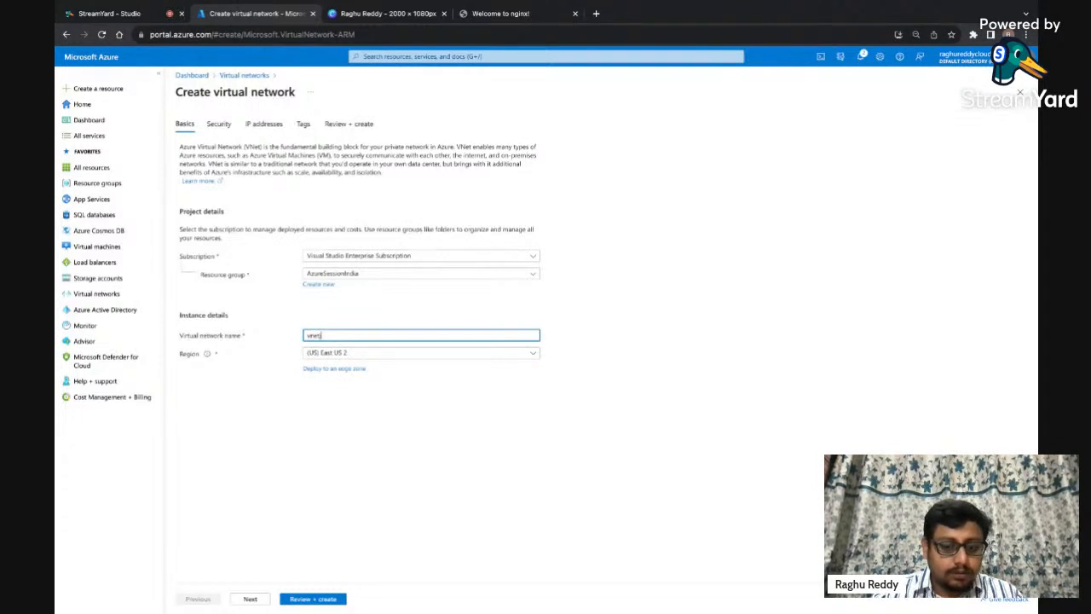
pyautogui.write('rope')
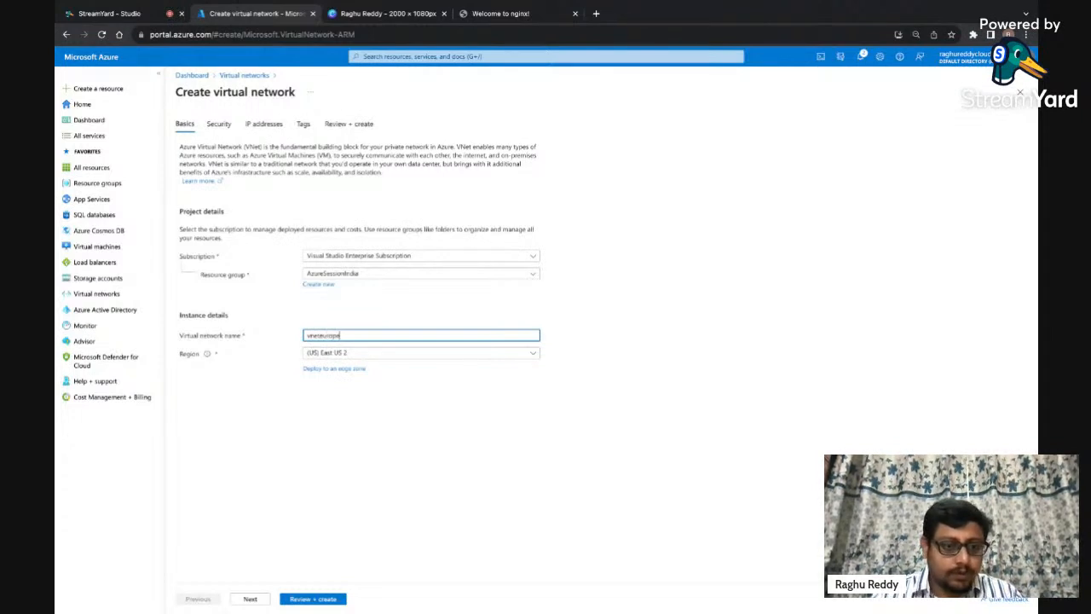
pyautogui.click(421, 353)
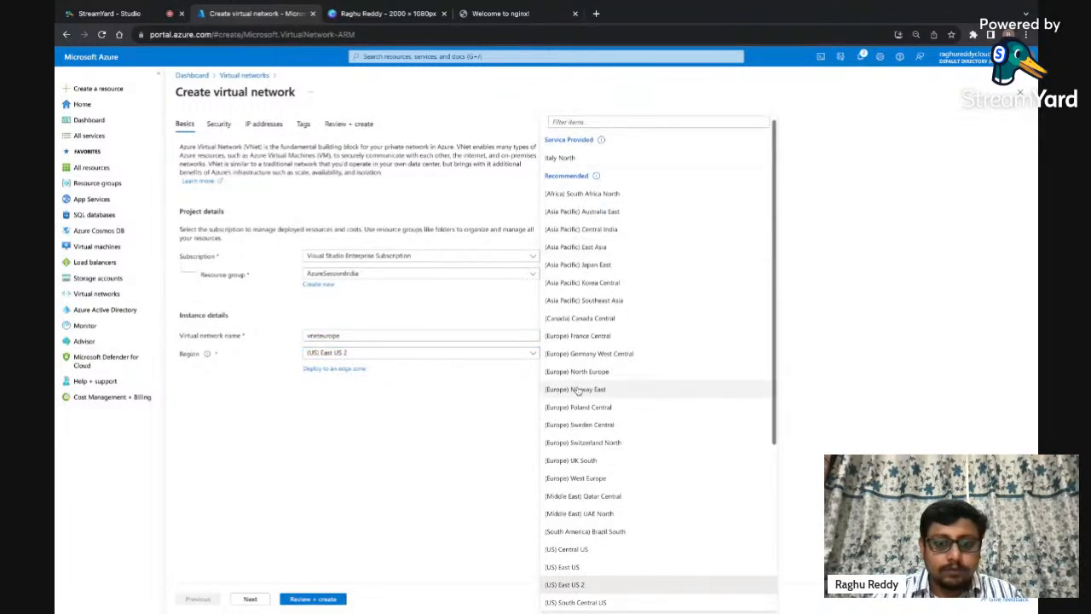
pyautogui.click(578, 371)
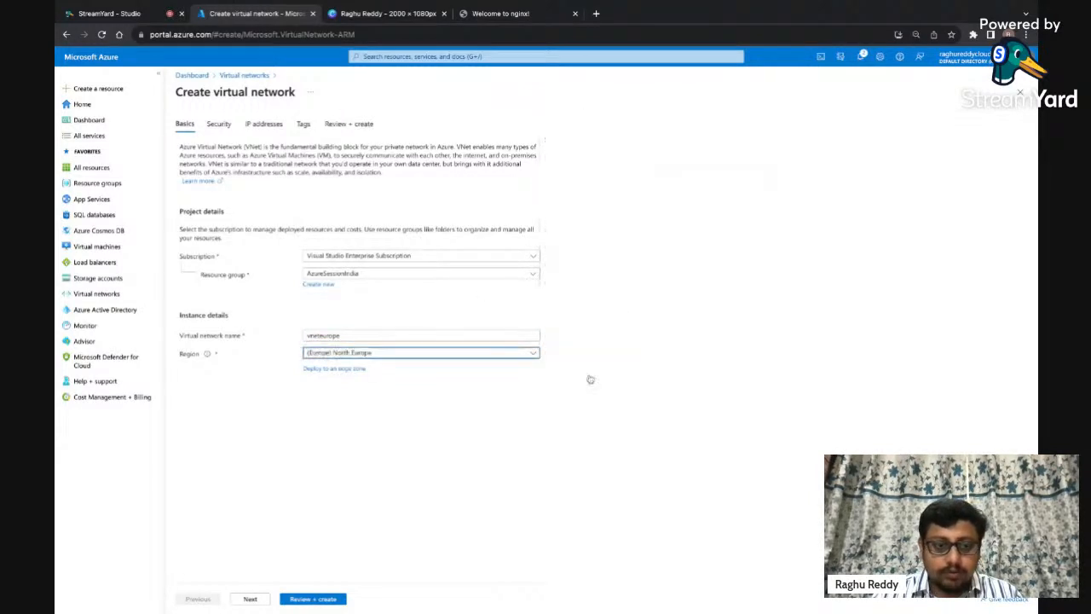
# Review the configuration summary for vneteurope and inspect its default IP address space and subnet
pyautogui.click(303, 599)
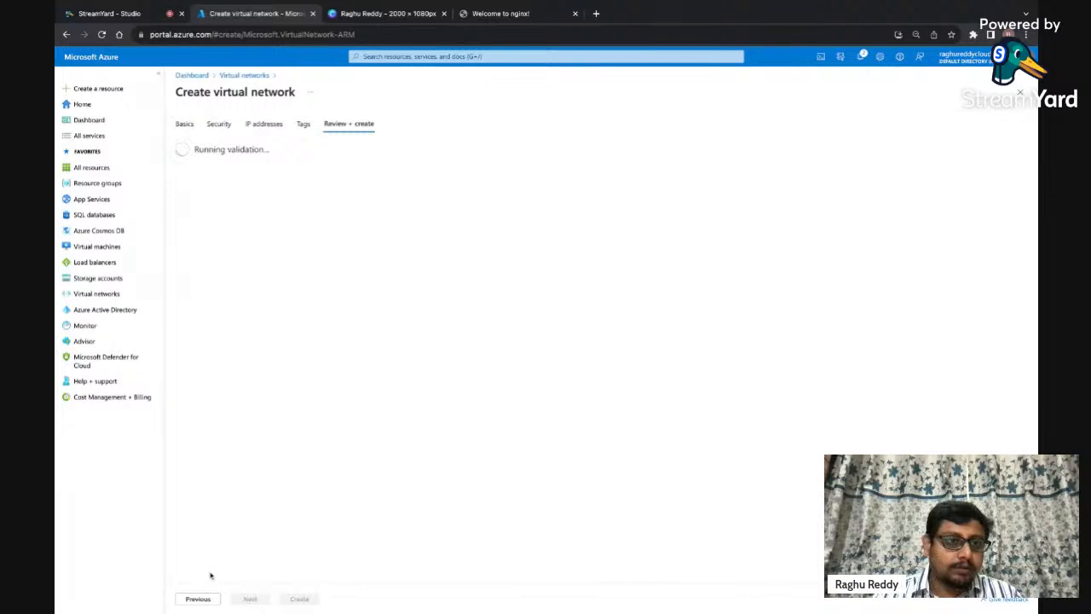
pyautogui.click(222, 125)
pyautogui.click(258, 125)
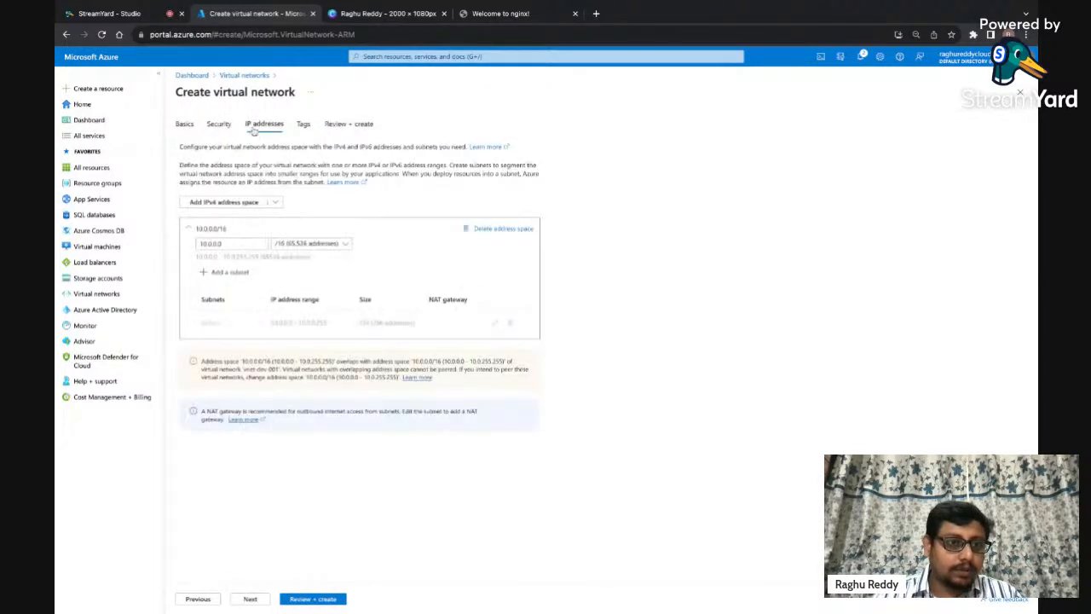
pyautogui.click(260, 244)
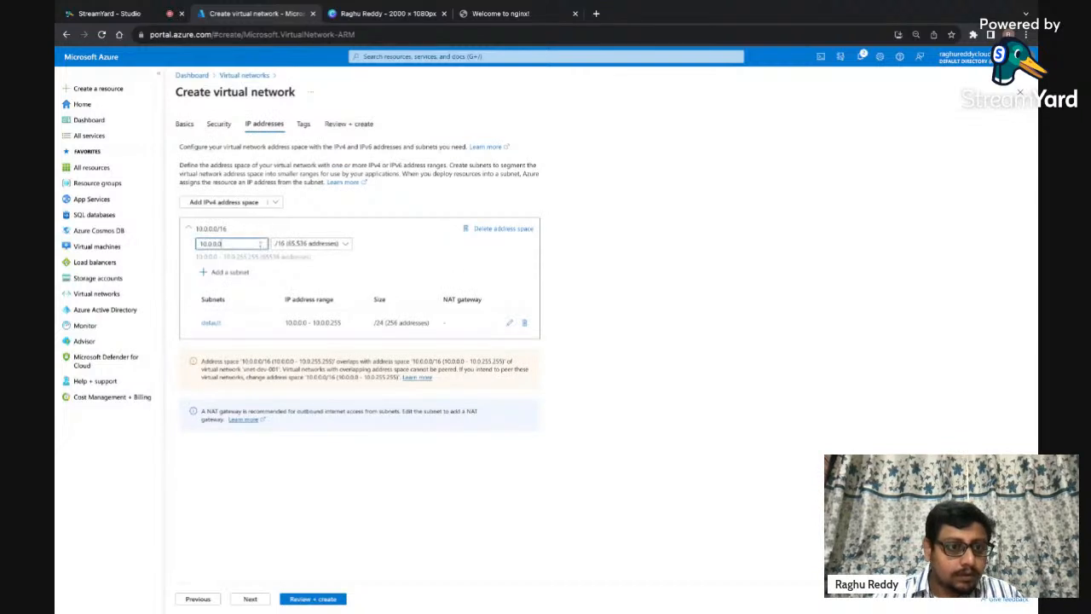
pyautogui.hotkey('ctrl', 'a')
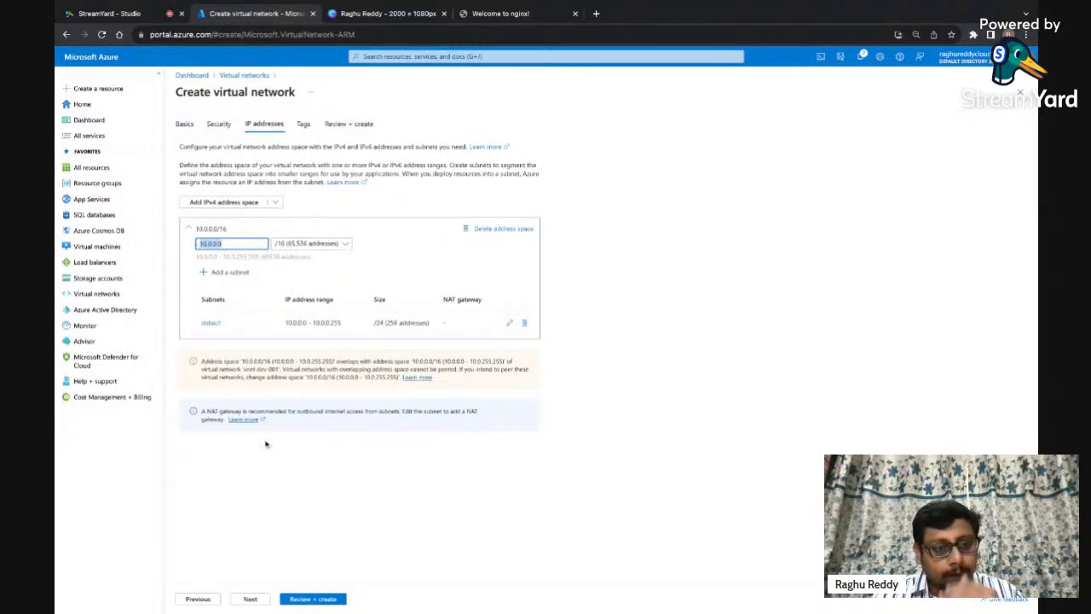
pyautogui.click(296, 598)
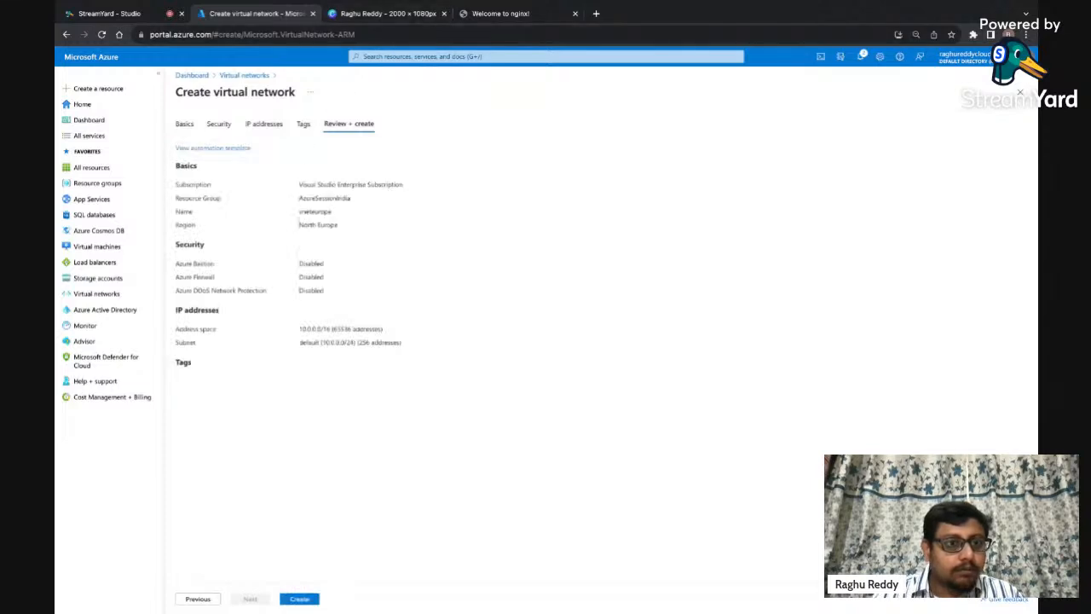
pyautogui.click(255, 126)
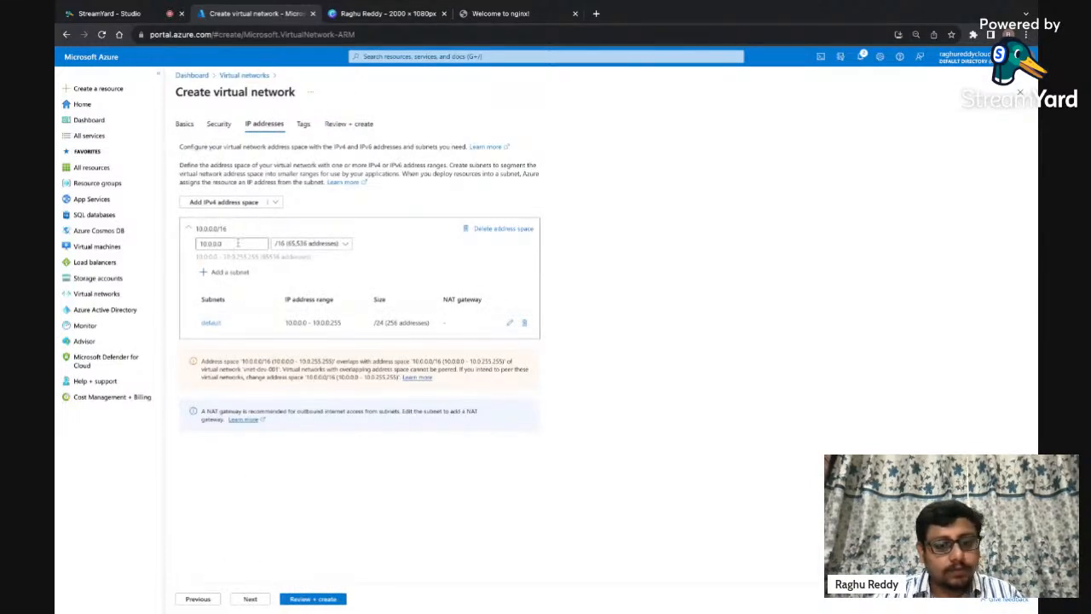
# Search Google in a new tab for "private ip range class b" and select the range's starting address in the result
pyautogui.hotkey('ctrl', 't')
pyautogui.write('private ip range class b')
pyautogui.press('Return')
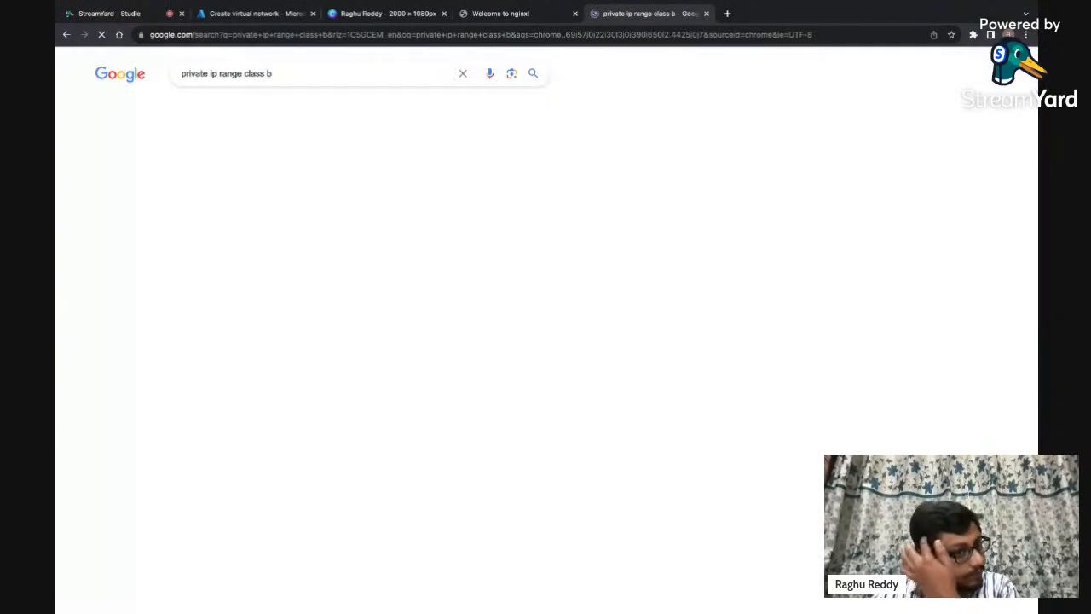
pyautogui.moveTo(222, 187); pyautogui.dragTo(273, 187)
pyautogui.hotkey('ctrl', 'c')
# Return to the Azure portal and set the vneteurope IPv4 address space's starting address to 172.0.0.0
pyautogui.click(290, 14)
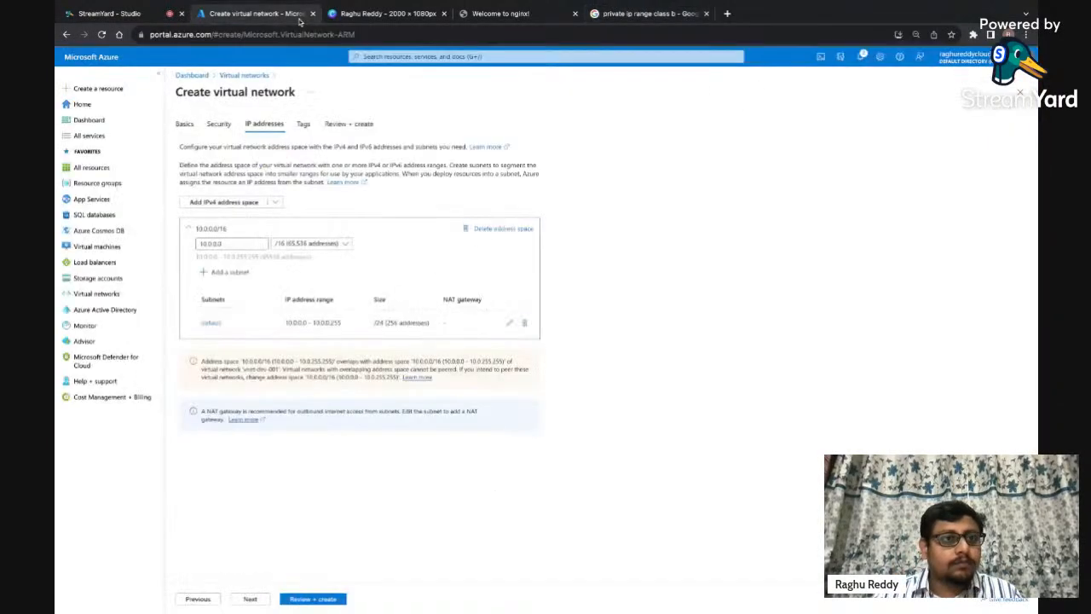
pyautogui.doubleClick(246, 243)
pyautogui.hotkey('ctrl', 'v')
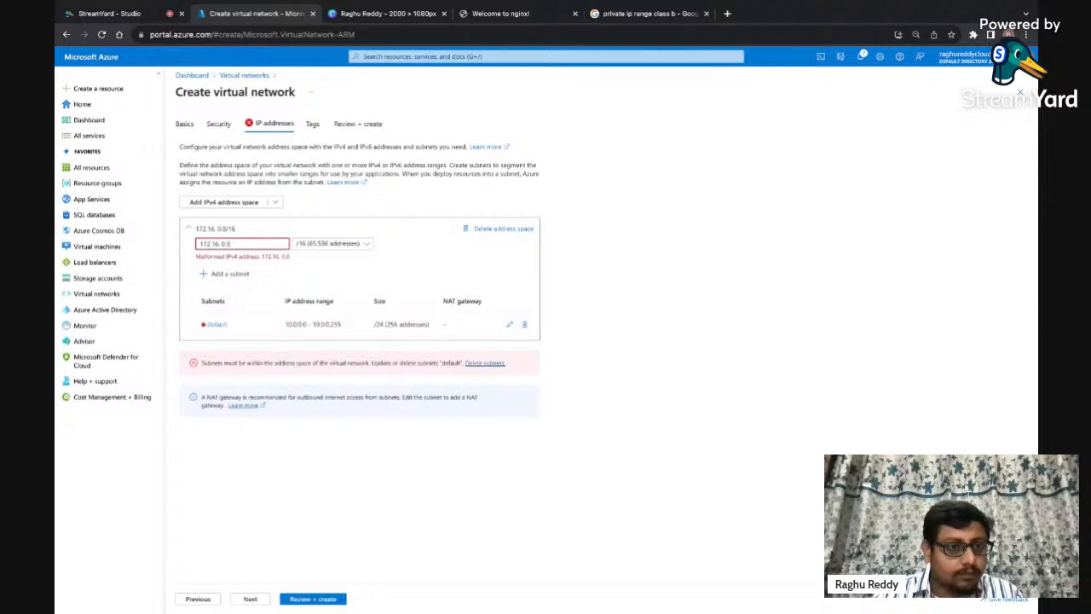
pyautogui.press('BackSpace')
pyautogui.press('BackSpace')
pyautogui.press('BackSpace')
pyautogui.press('BackSpace')
pyautogui.press('BackSpace')
pyautogui.press('BackSpace')
pyautogui.press('BackSpace')
pyautogui.press('BackSpace')
pyautogui.press('BackSpace')
pyautogui.press('BackSpace')
pyautogui.press('BackSpace')
pyautogui.press('BackSpace')
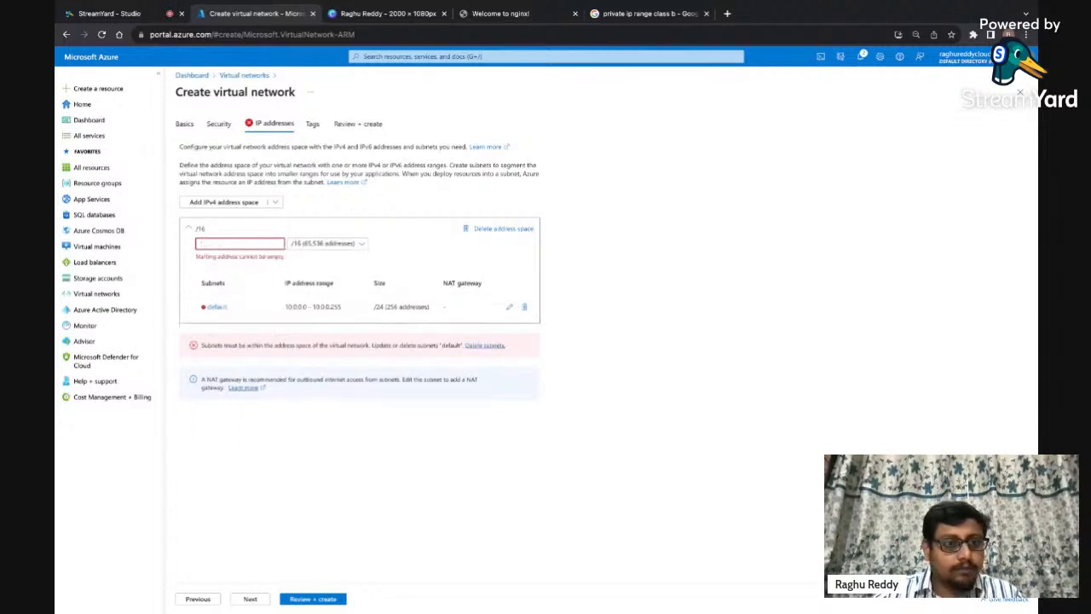
pyautogui.write('172')
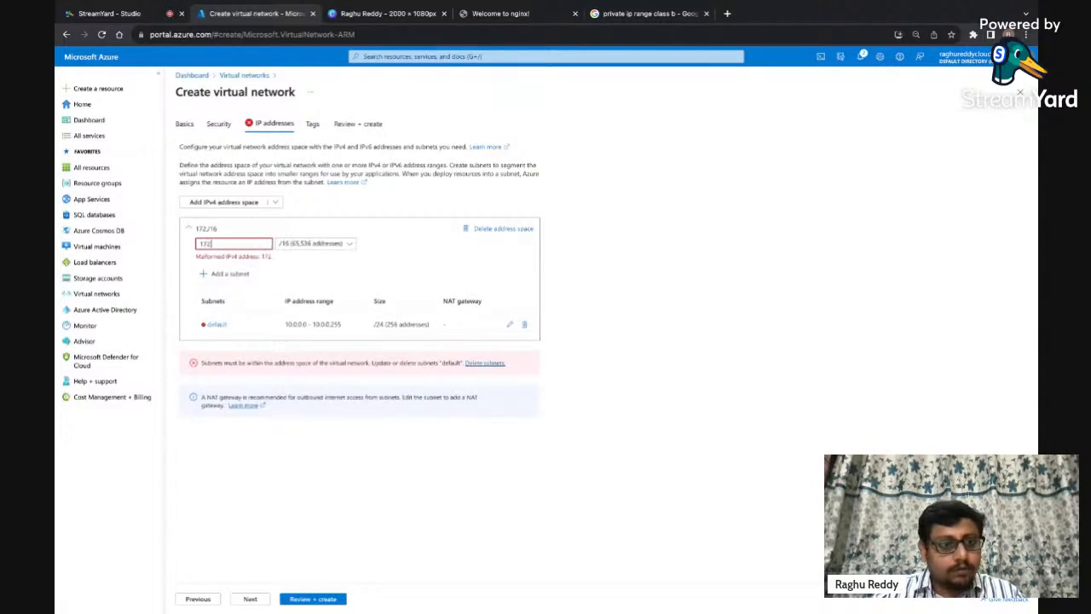
pyautogui.write('.0.0')
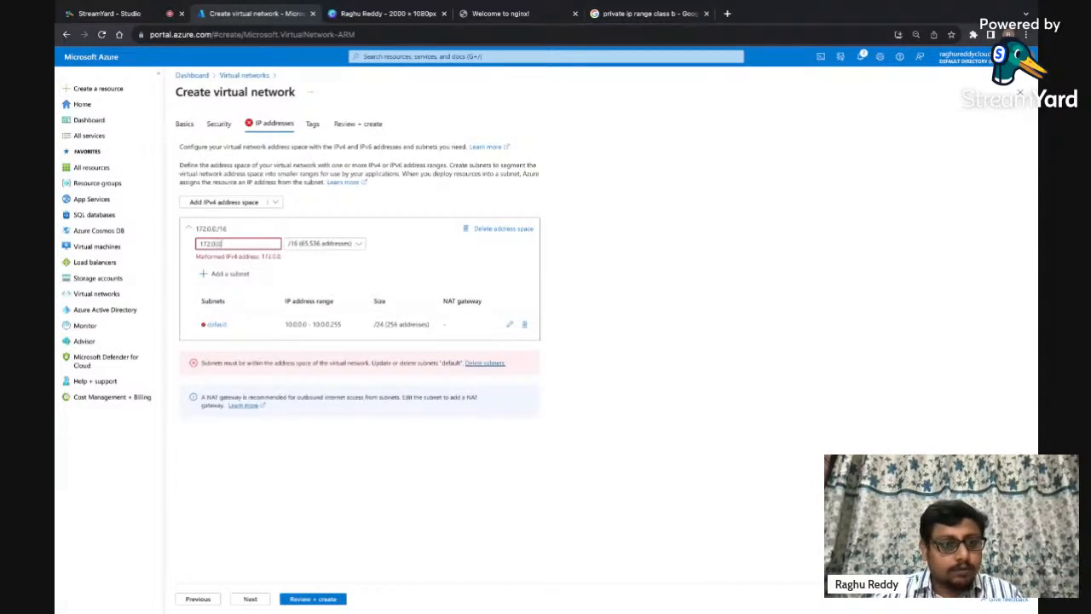
pyautogui.write('.0')
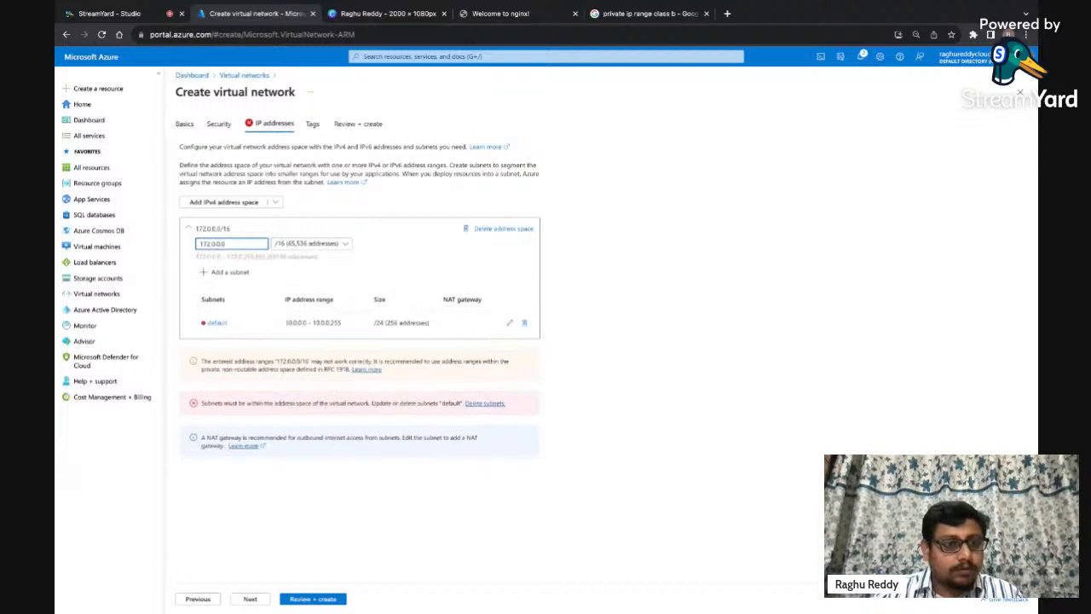
pyautogui.click(445, 248)
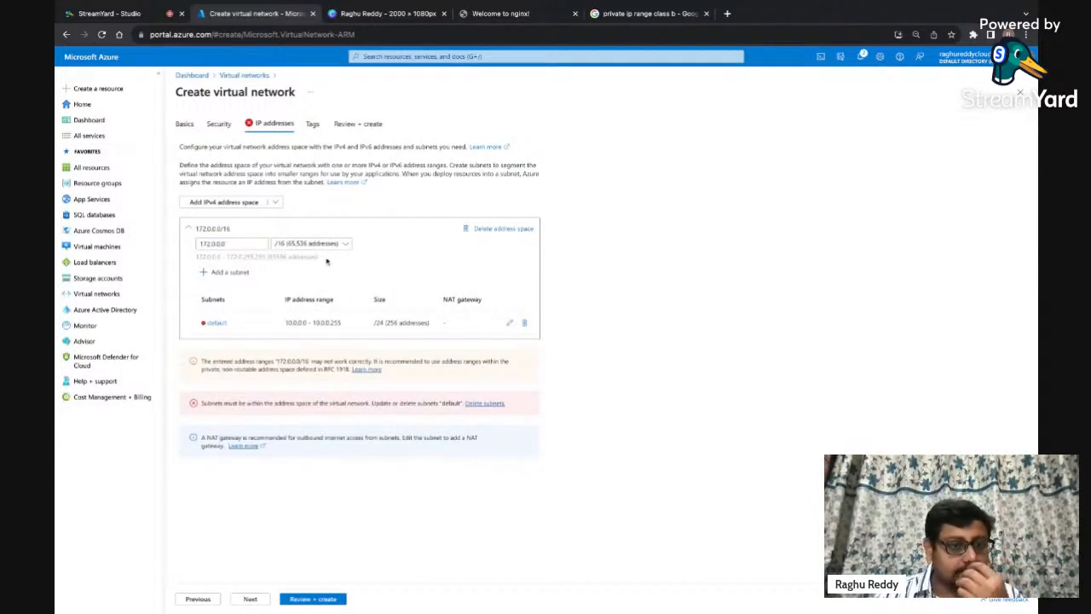
# Delete the default subnet and add a subnet named europe-dev-001 in the 172.0.0.0/16 address space
pyautogui.click(524, 324)
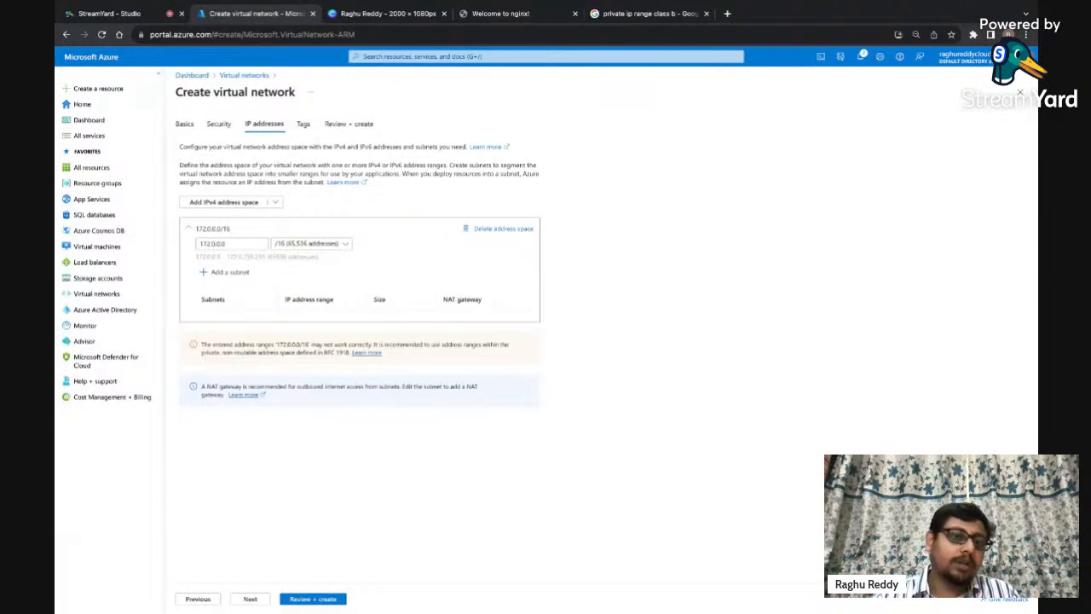
pyautogui.click(223, 272)
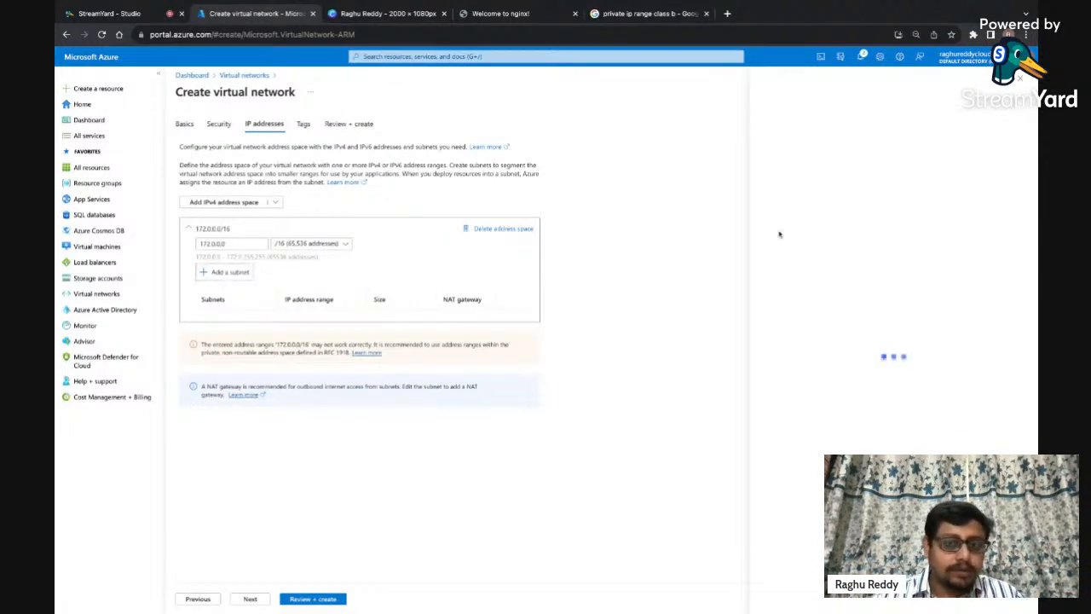
pyautogui.click(911, 202)
pyautogui.doubleClick(910, 203)
pyautogui.write('europe-')
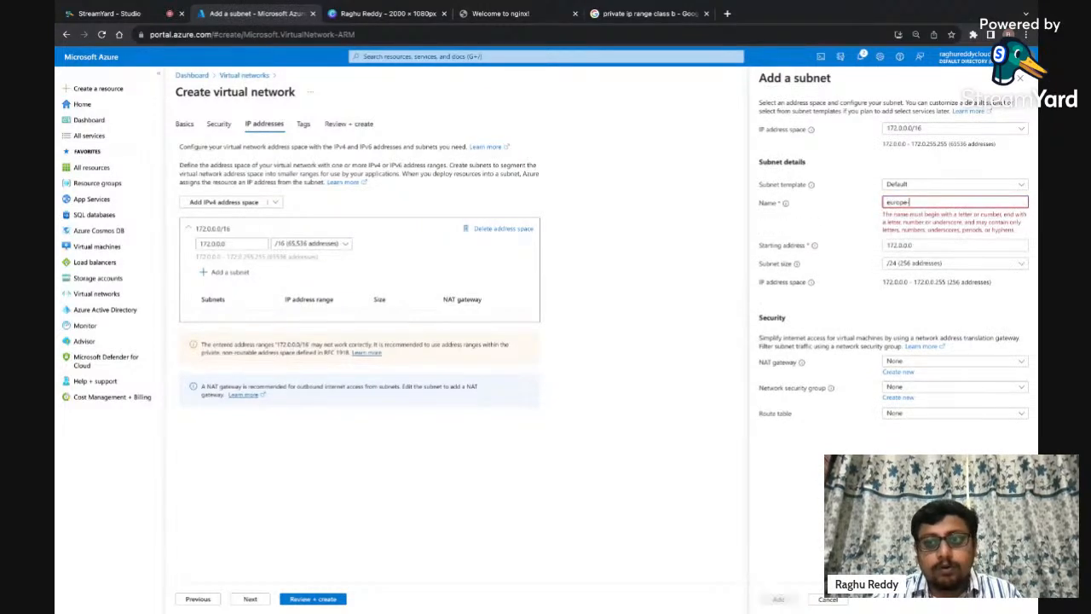
pyautogui.write('dev-c')
pyautogui.write('1')
pyautogui.write('1')
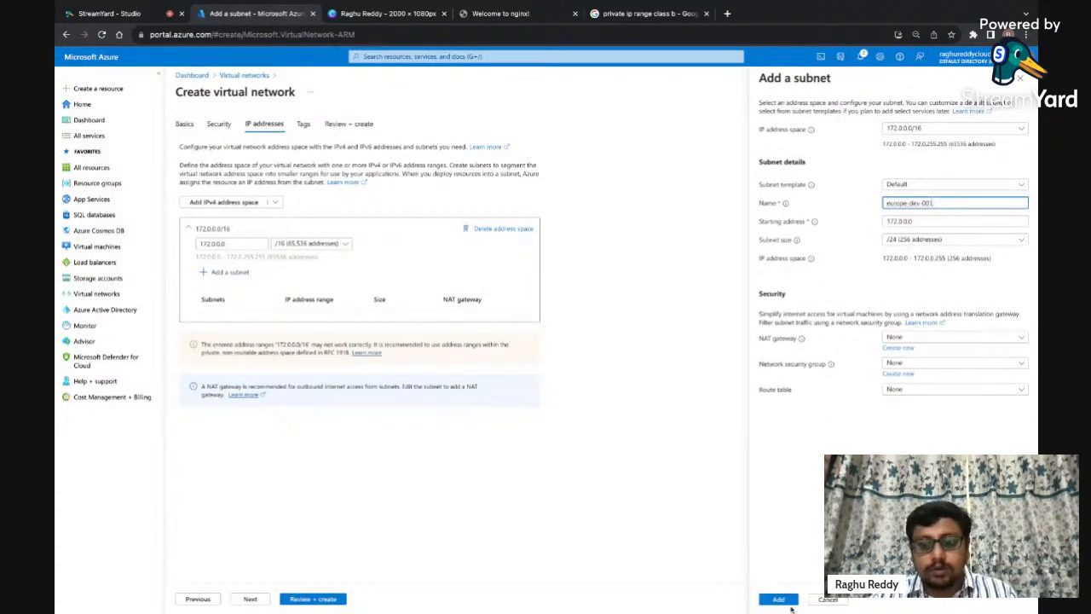
pyautogui.click(779, 599)
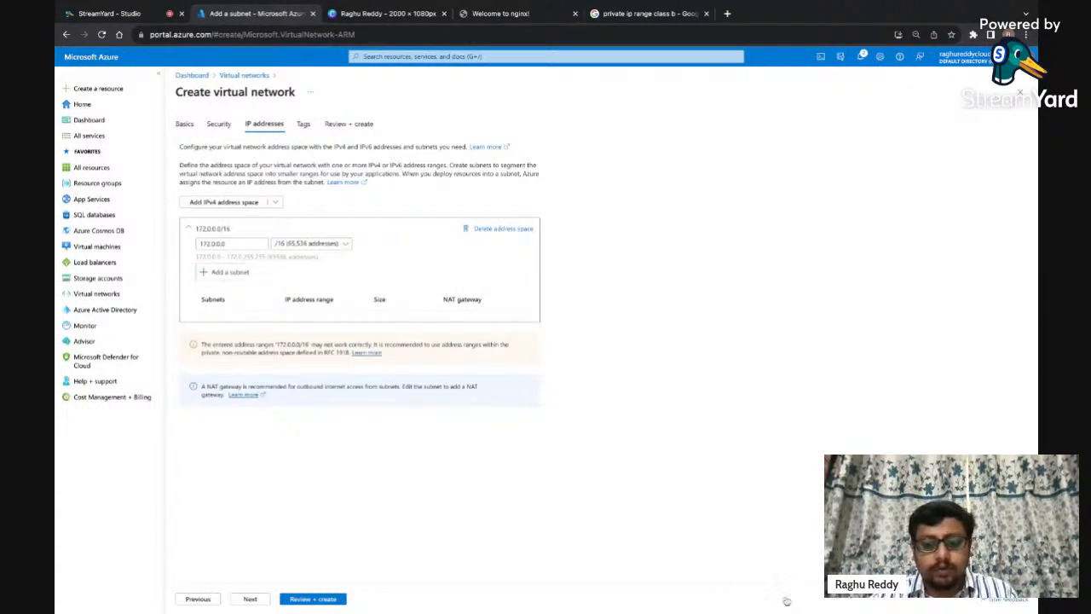
# Review and create the vneteurope virtual network, and close the Google search and nginx pages
pyautogui.click(305, 600)
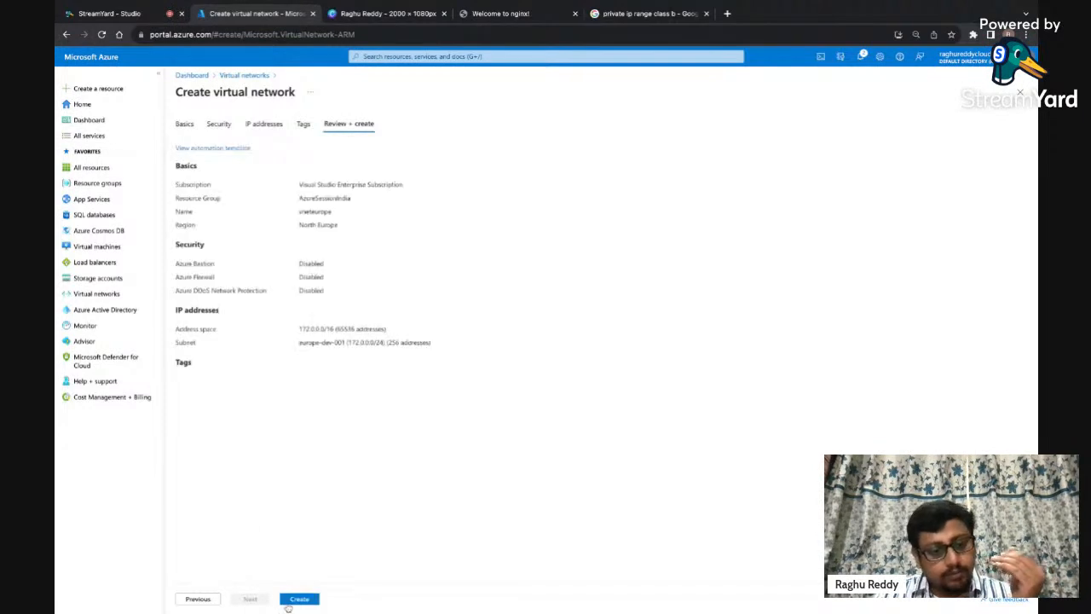
pyautogui.click(299, 600)
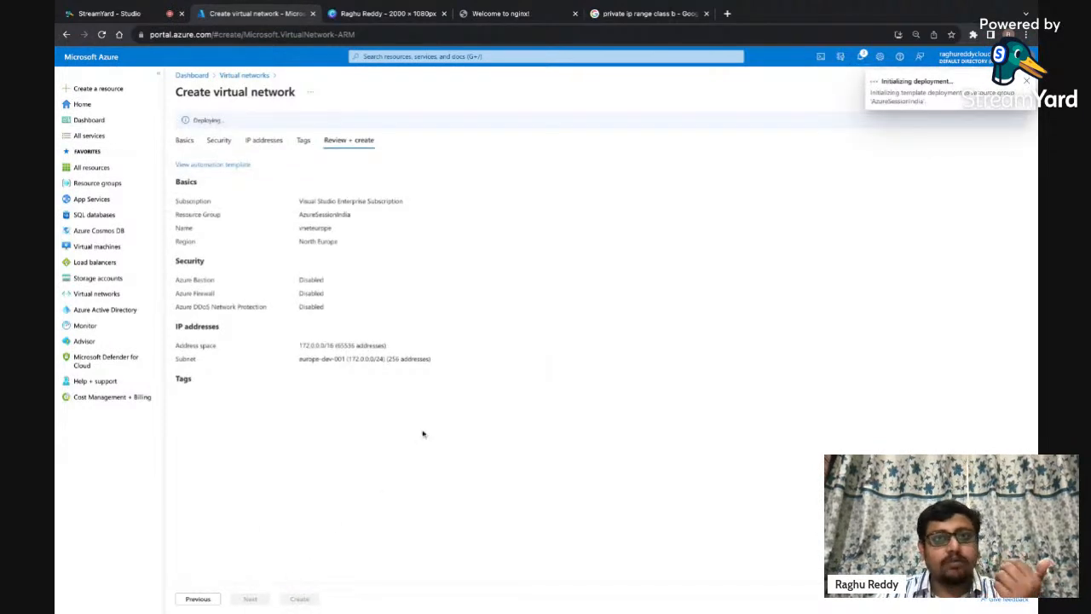
pyautogui.click(706, 14)
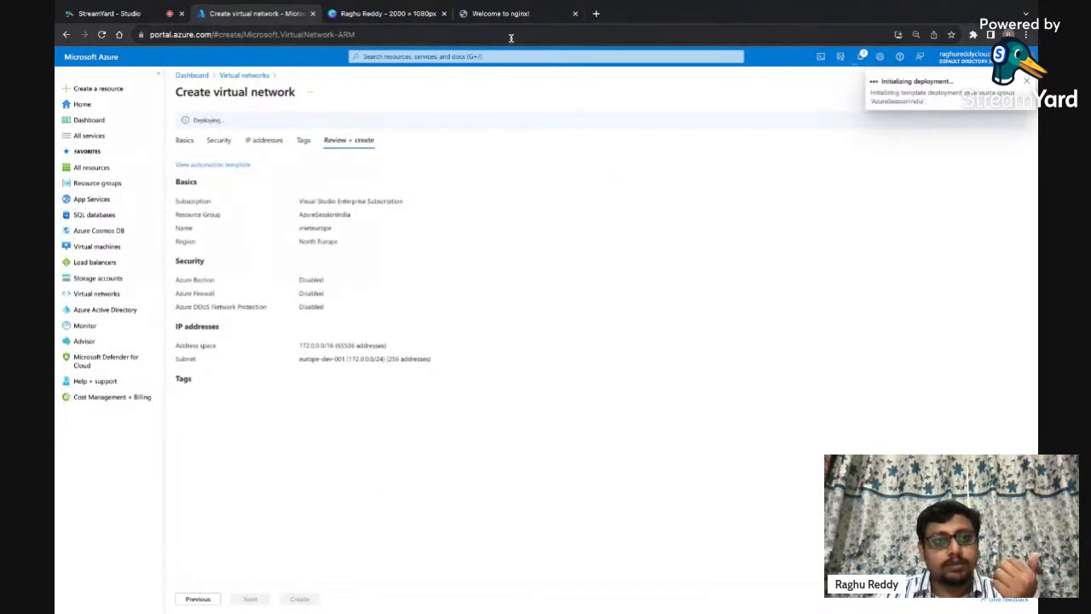
pyautogui.click(576, 15)
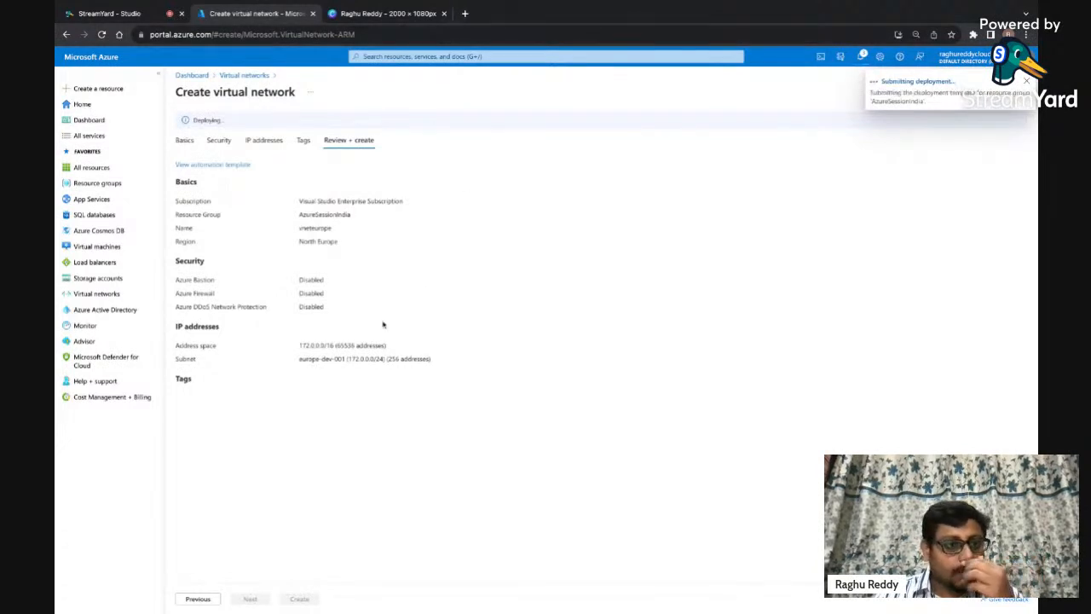
# Switch to the Canva presentation and examine the VNet peering diagram on page 6
pyautogui.click(375, 14)
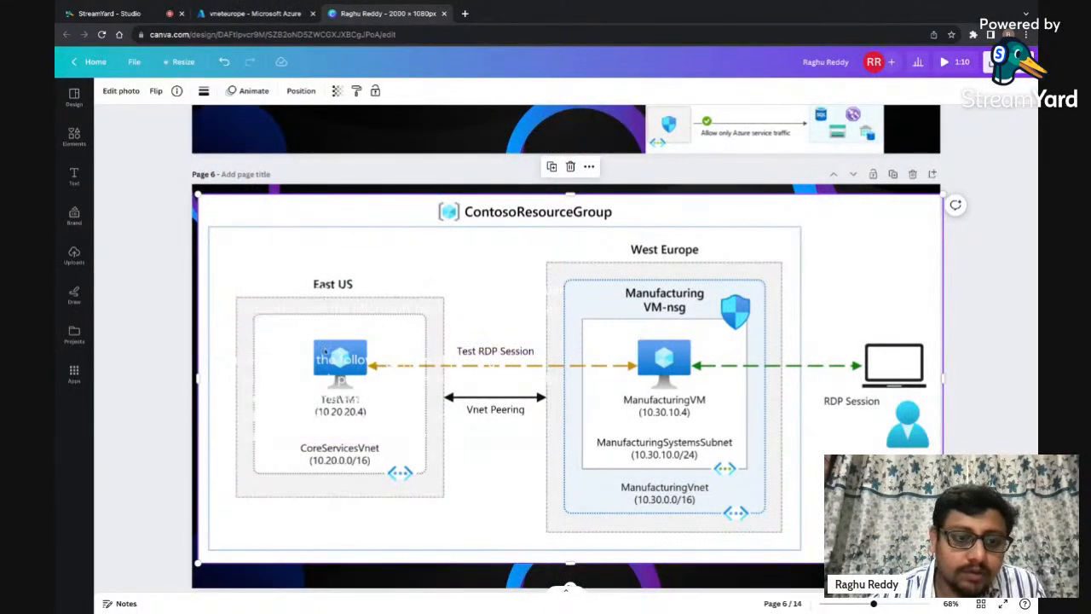
pyautogui.scroll(-1, 428, 498)
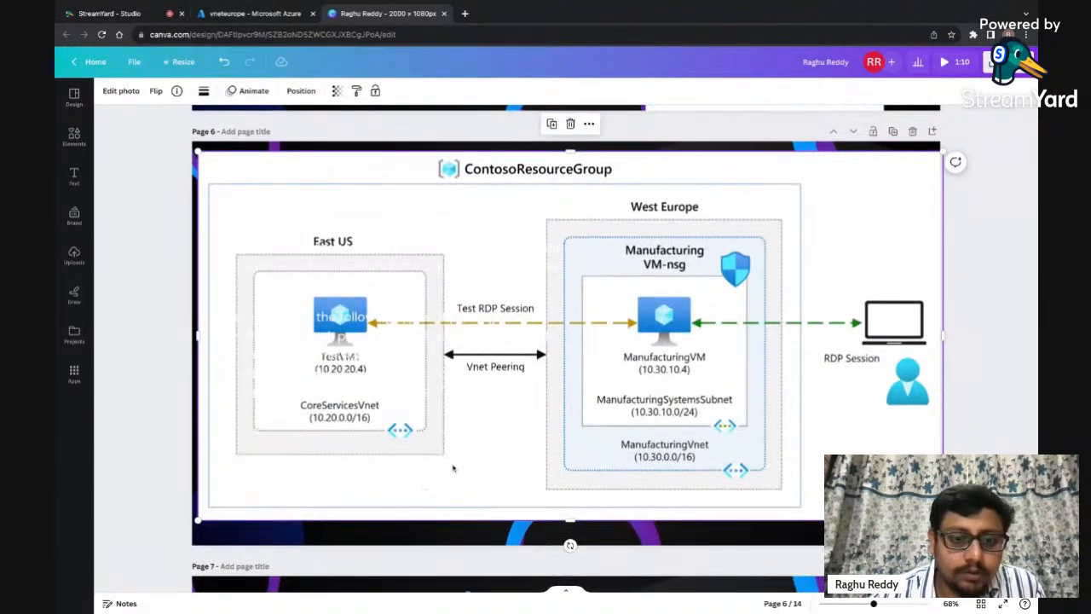
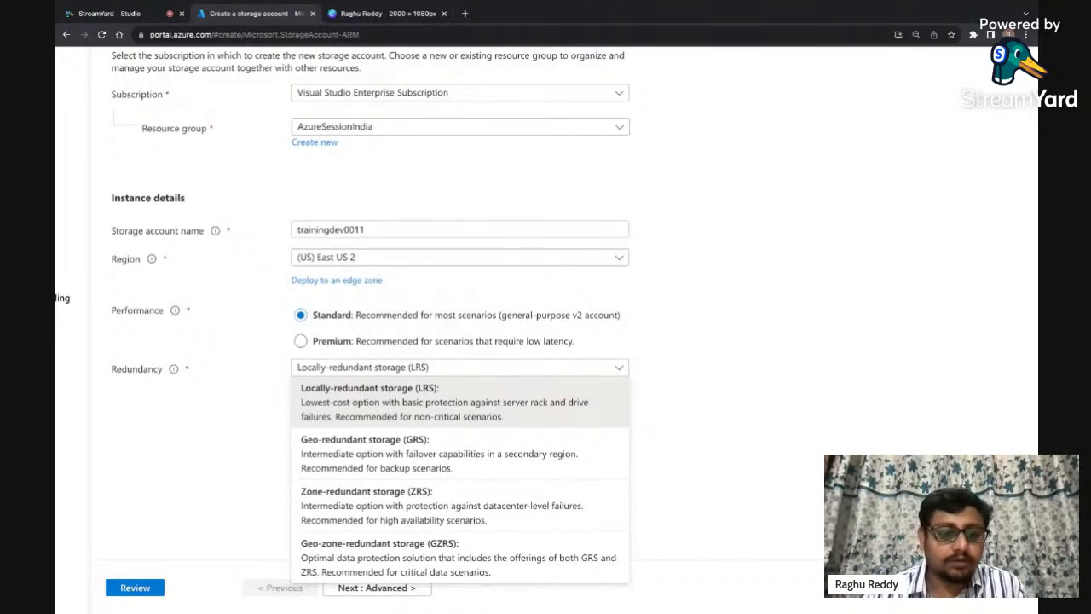
# Choose Locally-redundant storage (LRS) as the redundancy for the trainingdev0011 storage account
pyautogui.click(350, 413)
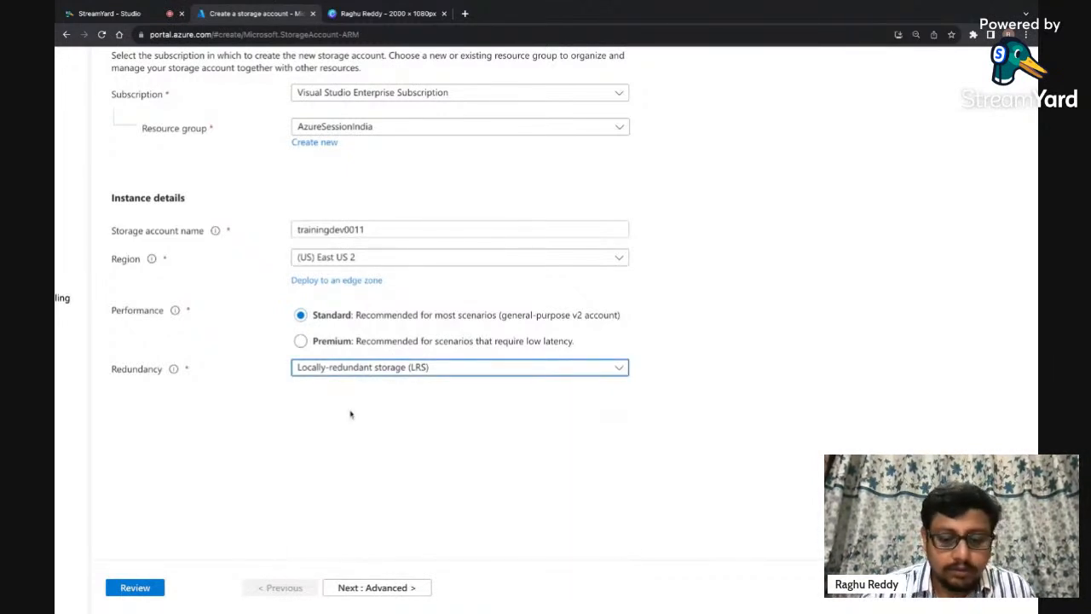
pyautogui.hotkey('ctrl', '-')
pyautogui.hotkey('ctrl', '+')
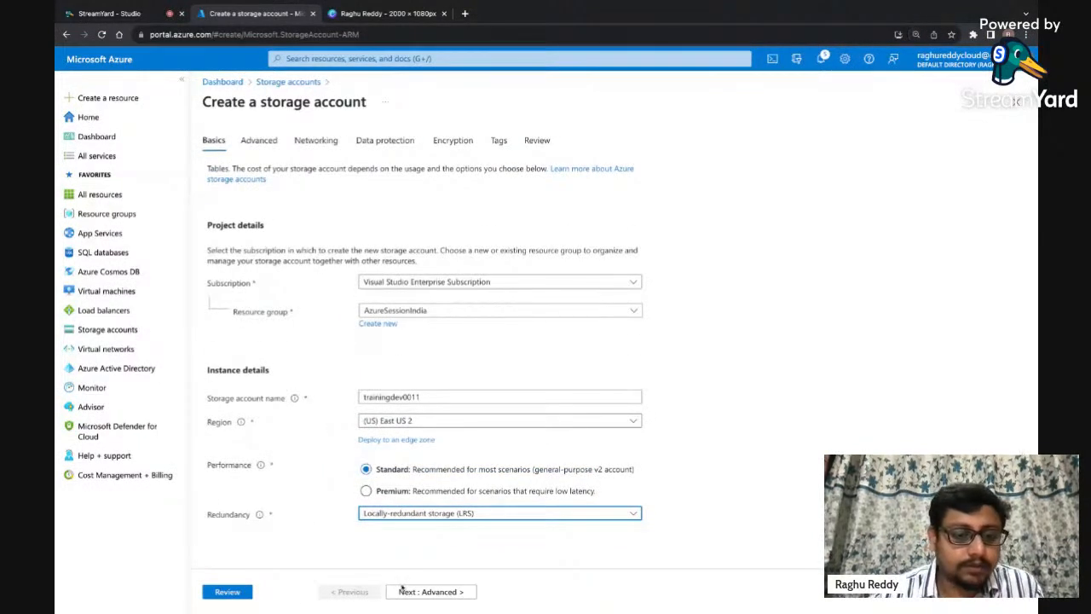
# Try the network access options, including selected networks with vnet-dev-001 and private access, and restore public access from all networks
pyautogui.click(314, 141)
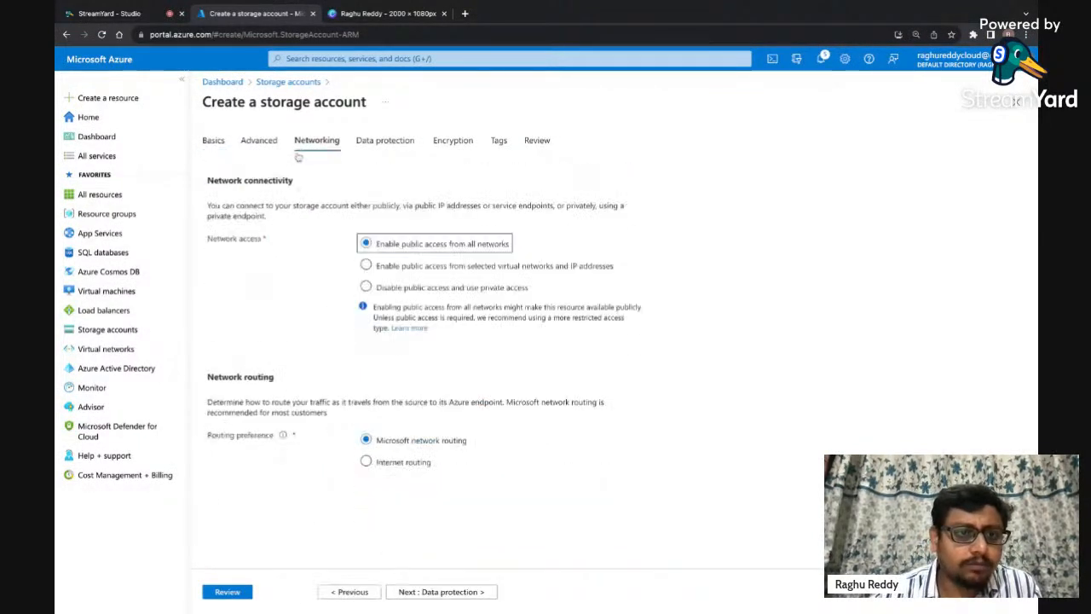
pyautogui.click(377, 245)
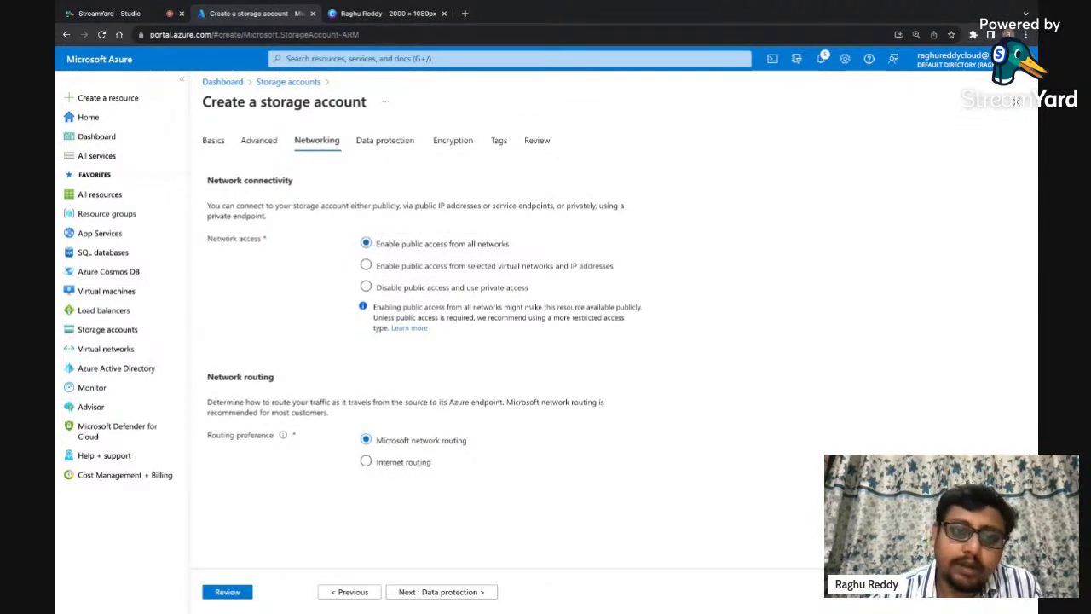
pyautogui.click(404, 267)
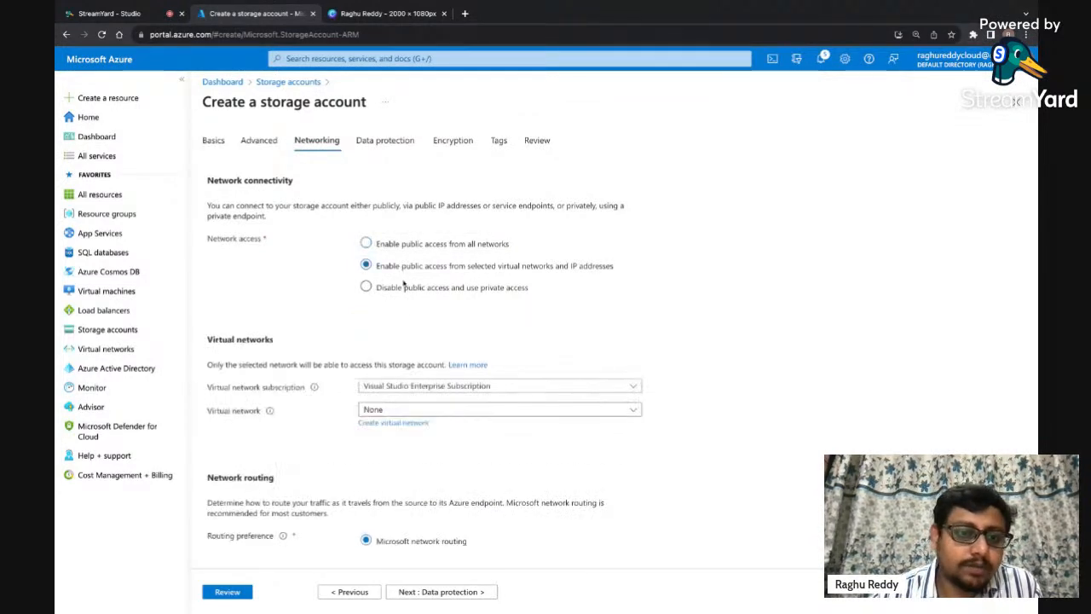
pyautogui.click(390, 410)
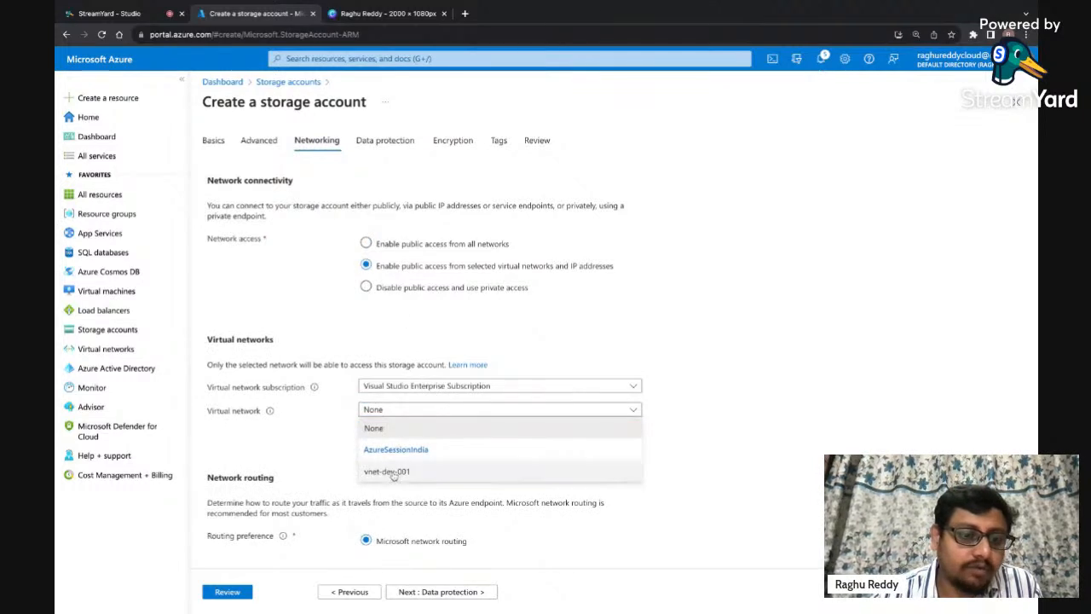
pyautogui.click(394, 472)
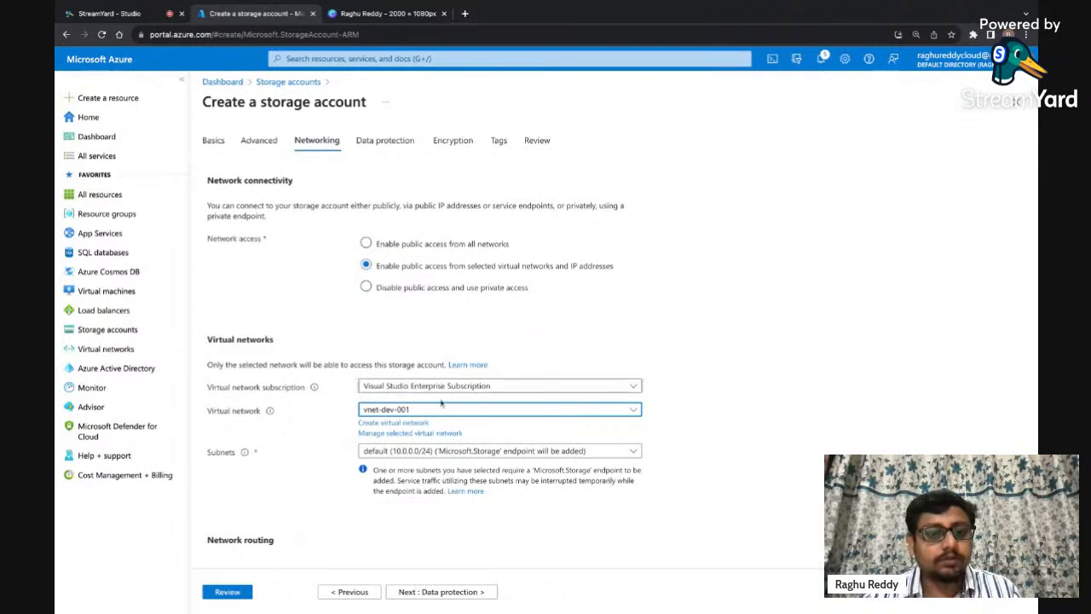
pyautogui.click(396, 292)
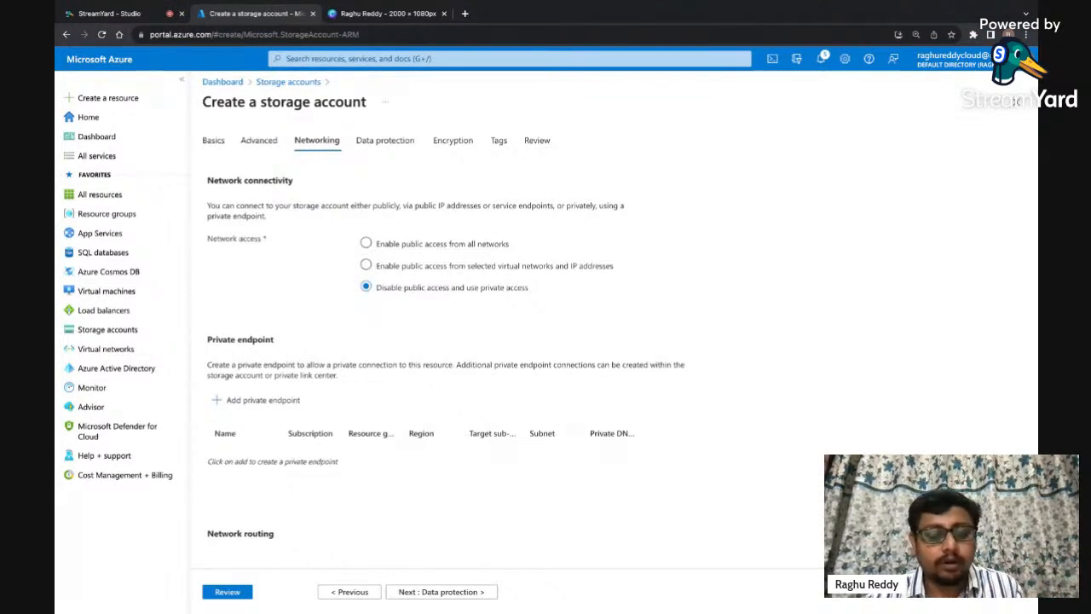
pyautogui.click(365, 244)
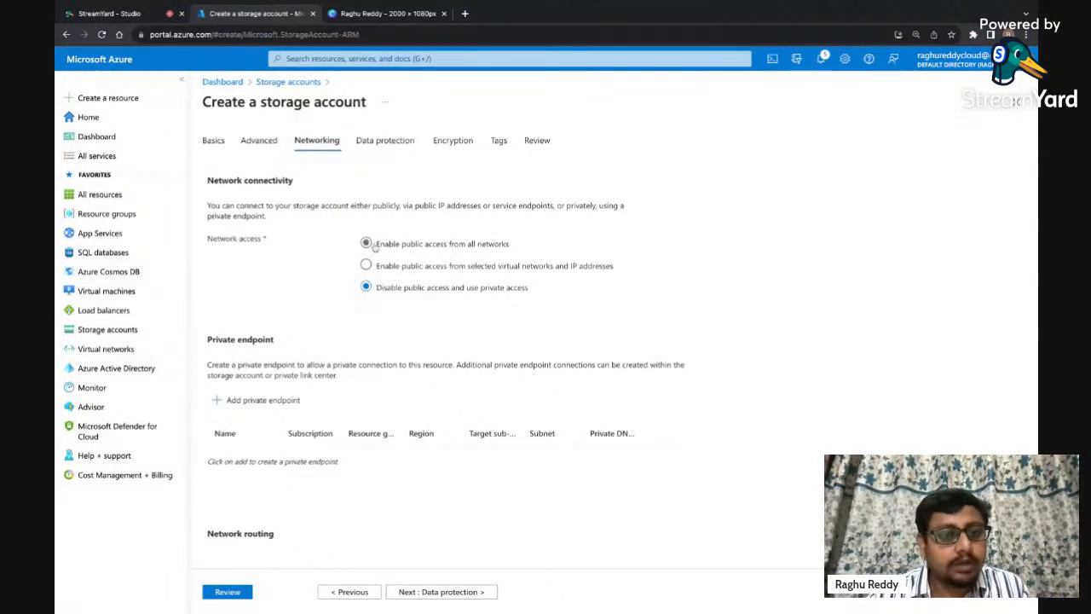
# Keep the default data protection, encryption and tag settings, and review and create the trainingdev0011 storage account
pyautogui.click(414, 590)
pyautogui.scroll(-2, 360, 392)
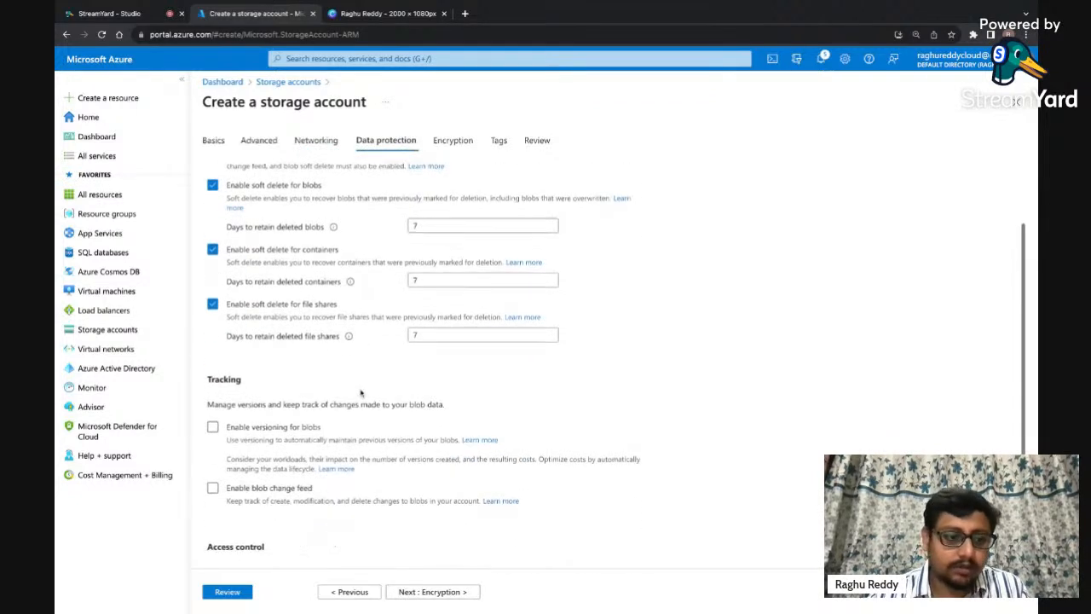
pyautogui.scroll(2, 375, 435)
pyautogui.click(416, 592)
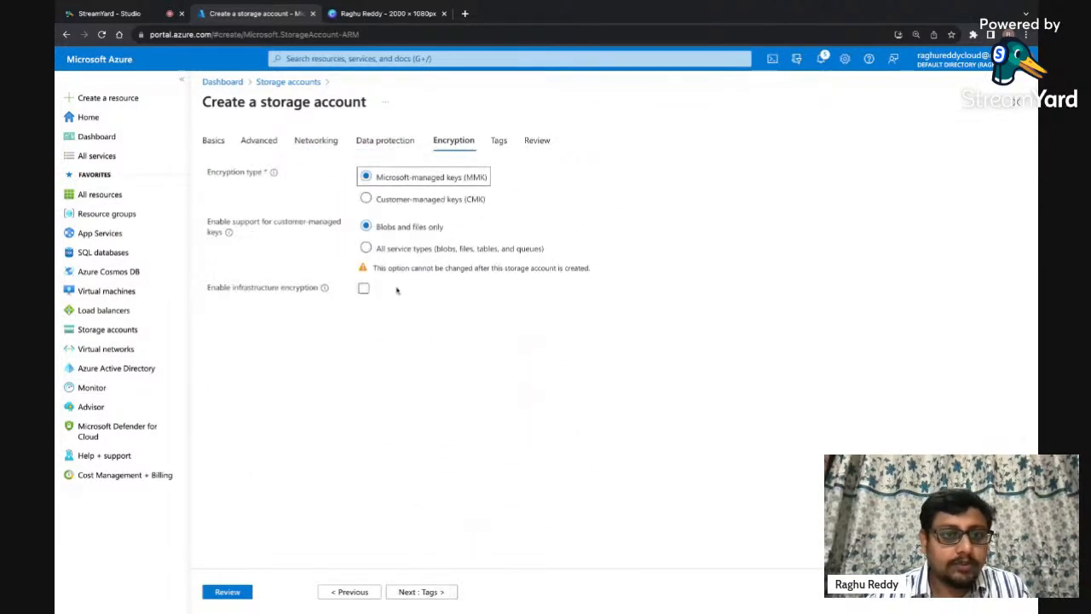
pyautogui.click(407, 591)
pyautogui.click(229, 591)
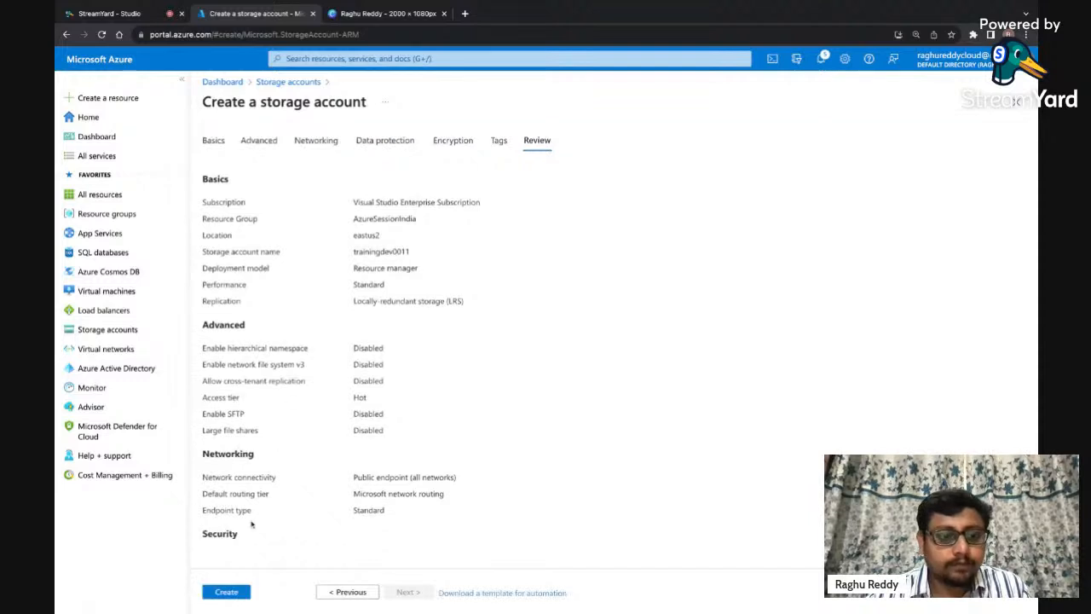
pyautogui.click(227, 591)
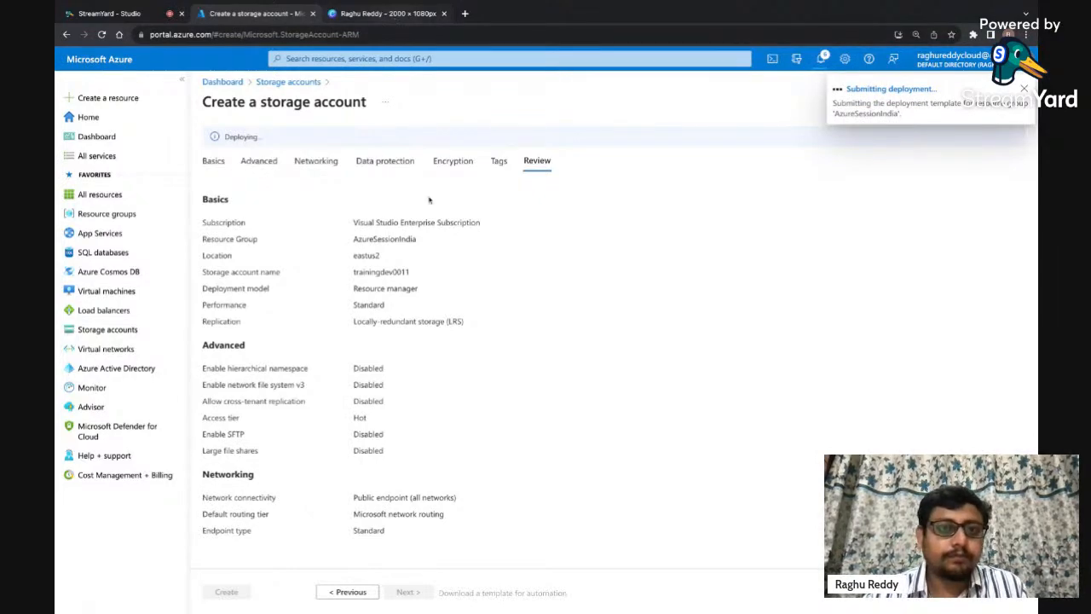
# Switch to the Canva presentation and examine the Storage Access slide on page 12
pyautogui.click(389, 14)
pyautogui.scroll(-3, 439, 353)
pyautogui.scroll(5, 440, 354)
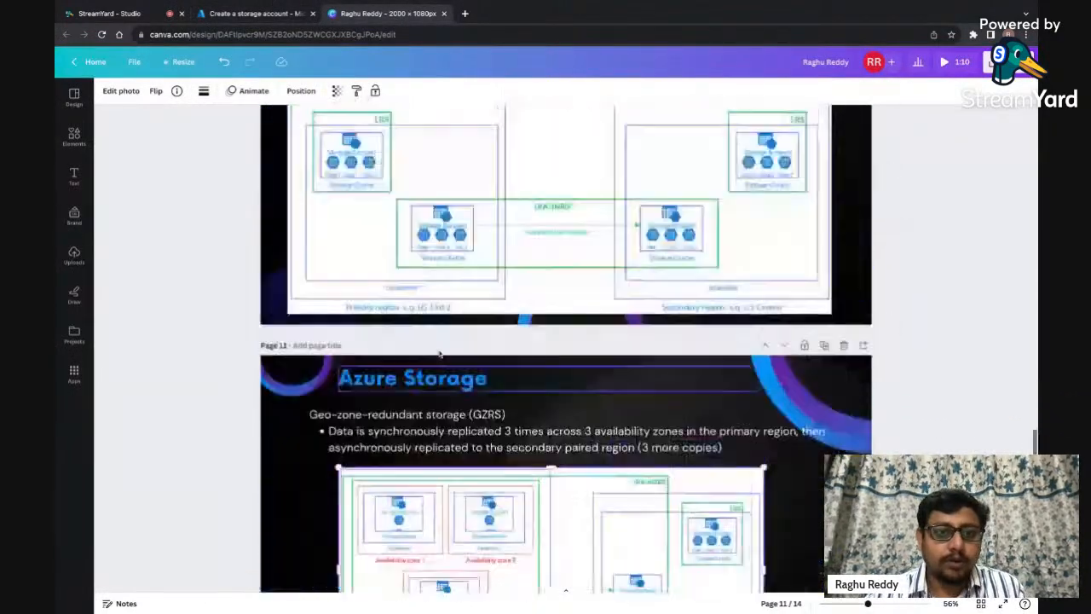
pyautogui.scroll(4, 439, 354)
pyautogui.scroll(-10, 439, 353)
pyautogui.scroll(1, 550, 152)
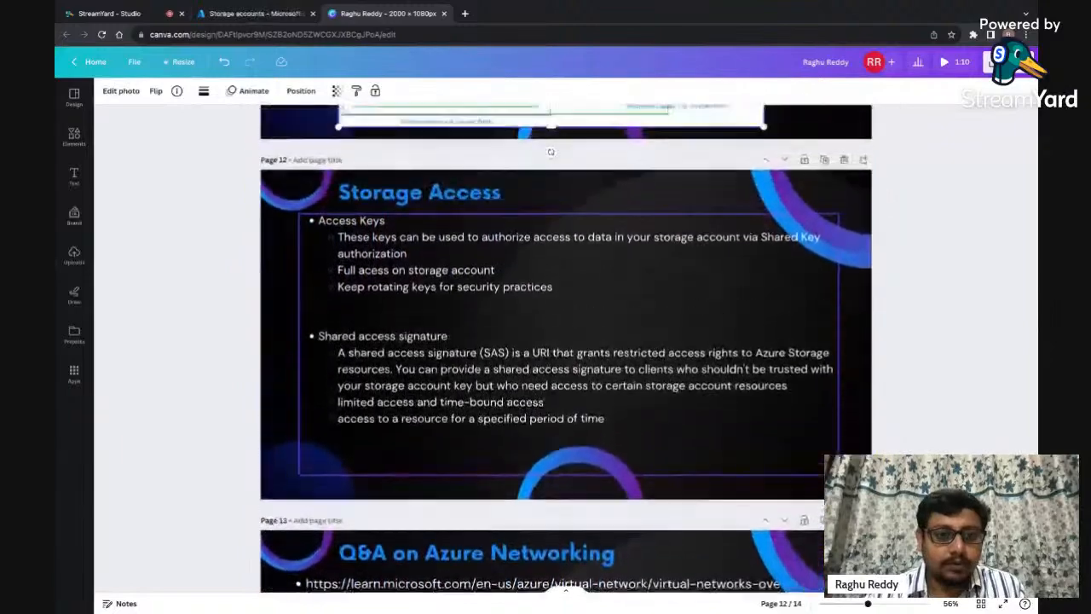
pyautogui.scroll(1, 439, 354)
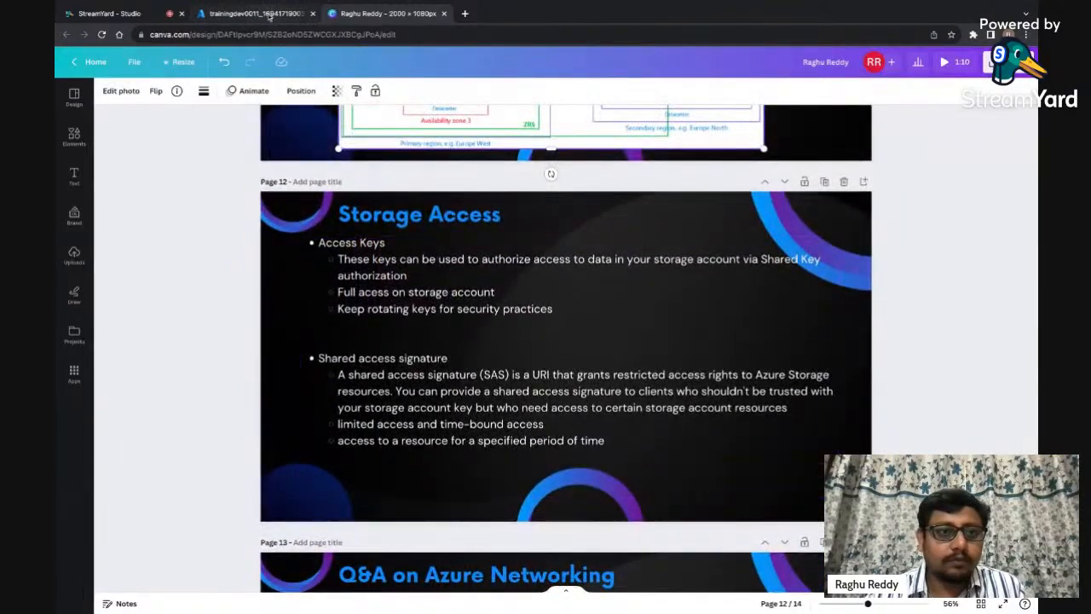
# Return to the Azure portal and look for the new storage account among all resources and in the refreshed storage accounts list
pyautogui.click(270, 15)
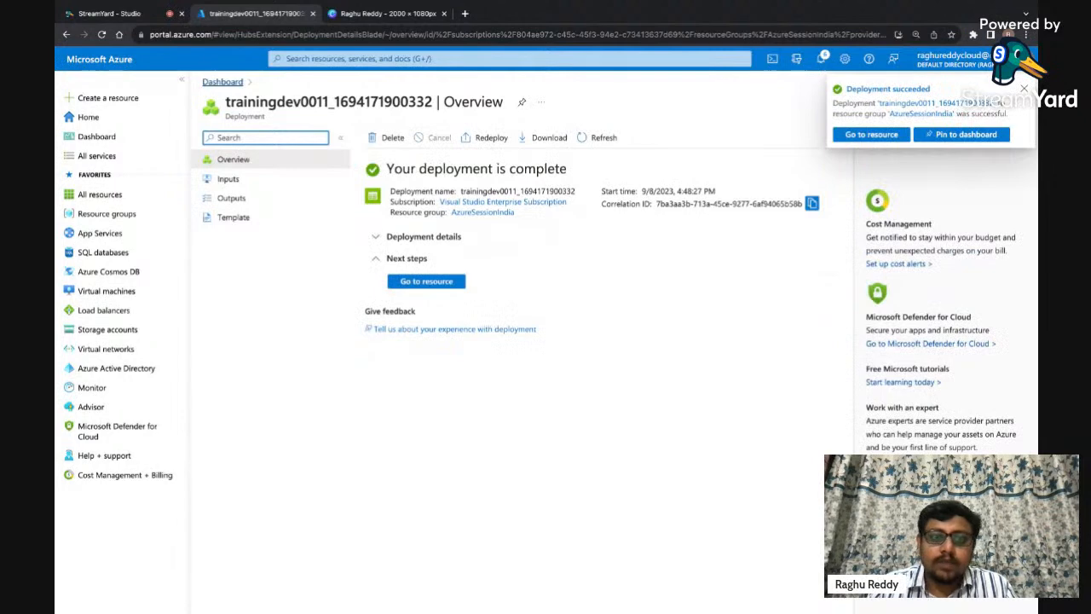
pyautogui.click(100, 194)
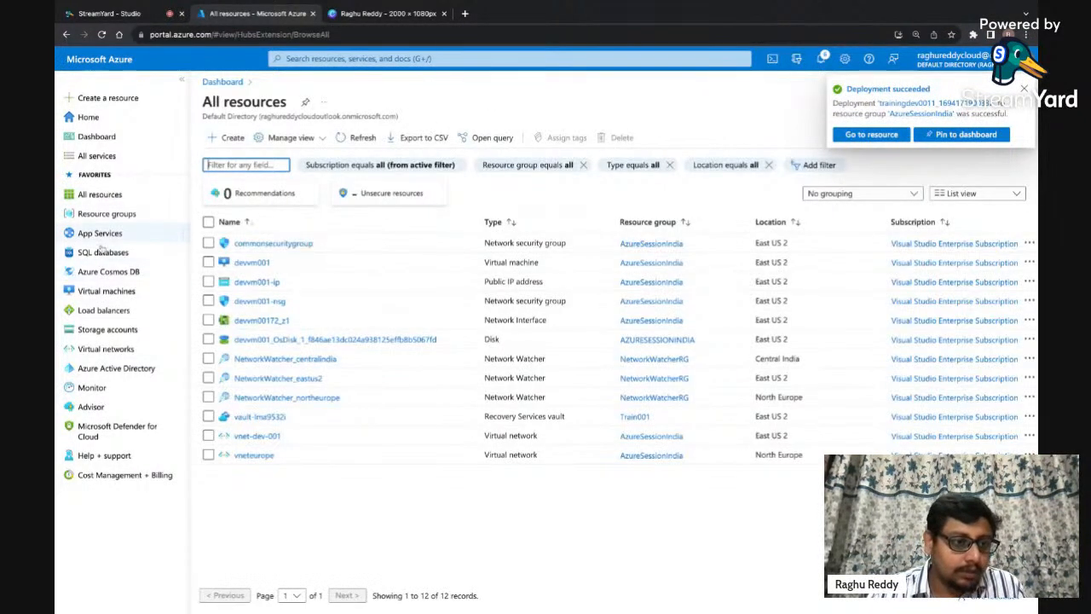
pyautogui.click(103, 330)
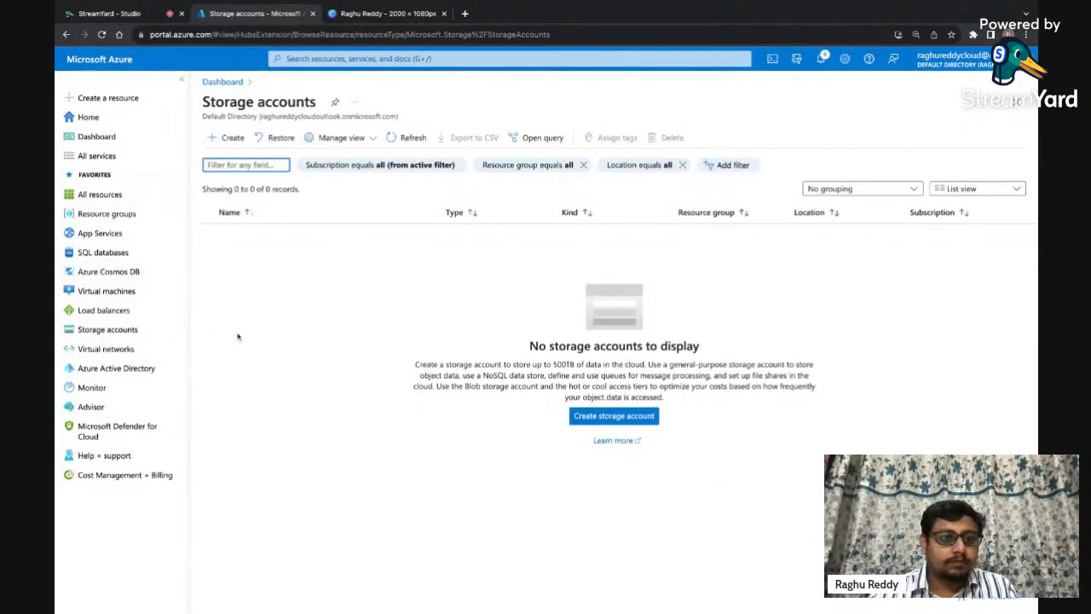
pyautogui.click(404, 138)
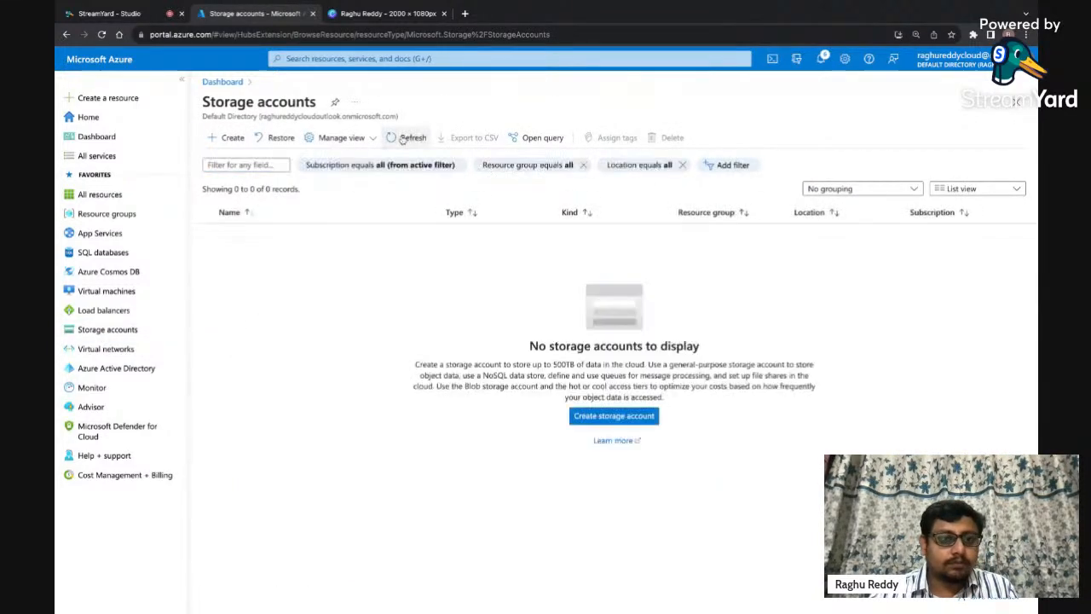
# Open the trainingdev0011 storage account from its deployment notification and examine its resource group AzureSessionIndia
pyautogui.click(821, 60)
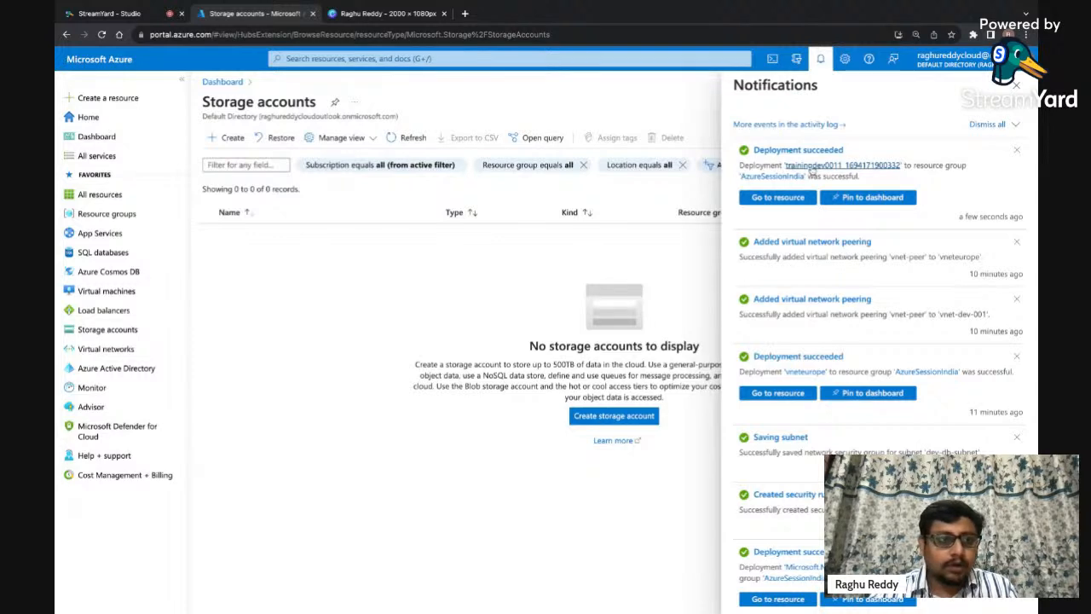
pyautogui.click(843, 165)
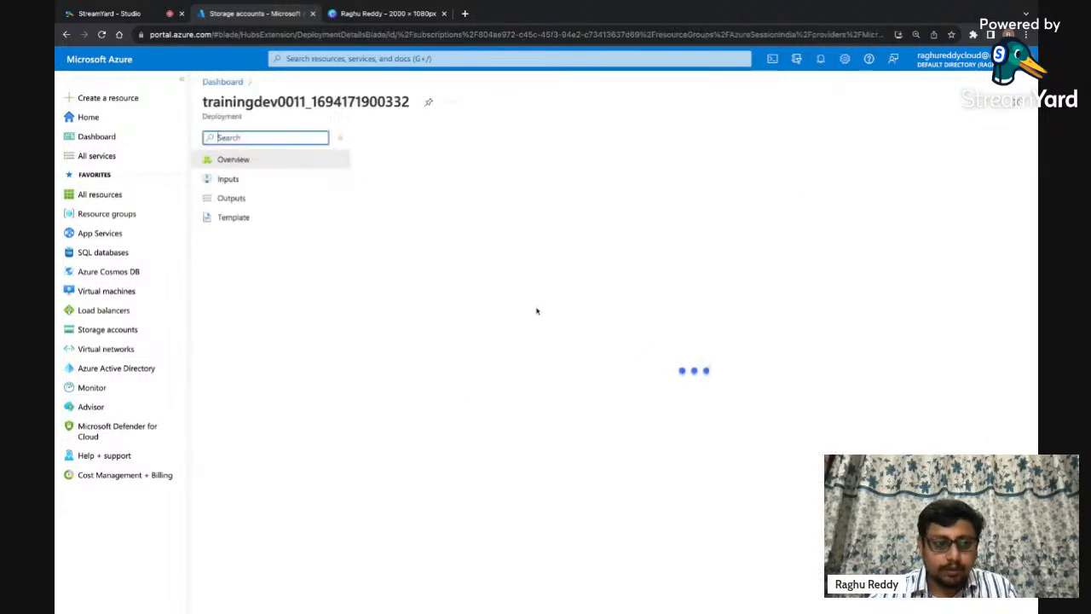
pyautogui.click(436, 287)
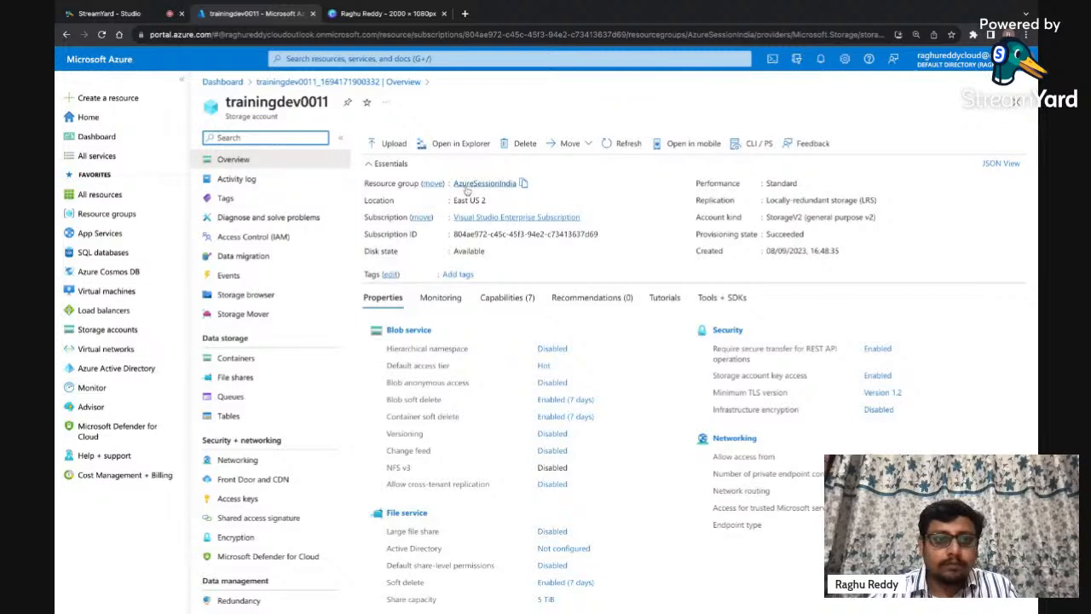
pyautogui.click(484, 183)
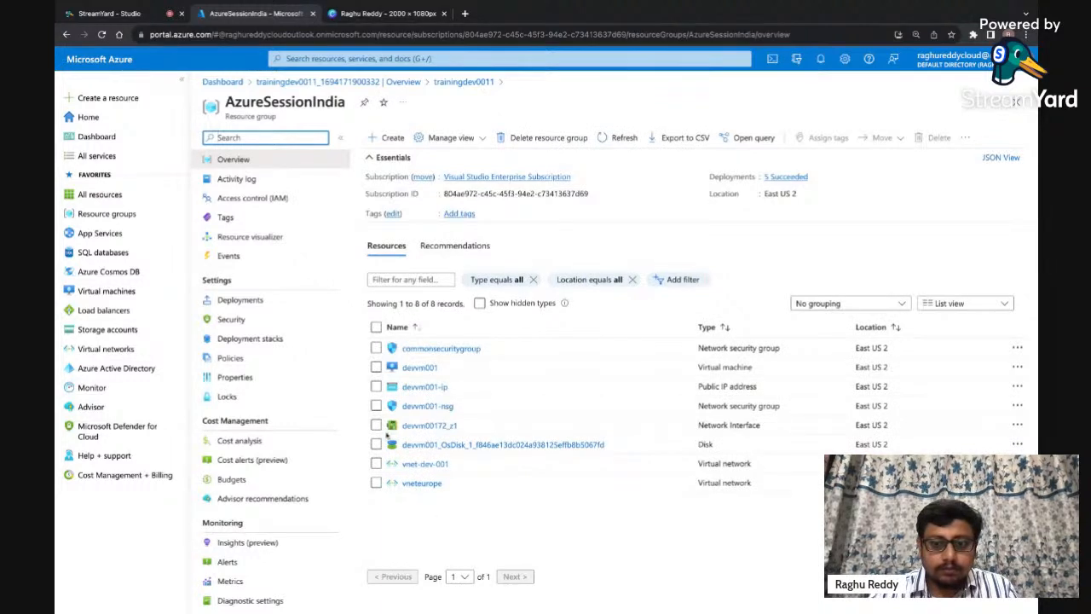
# Reload the Azure portal from its home address and open trainingdev0011 from the storage accounts list
pyautogui.click(166, 32)
pyautogui.write('portal.azure.com')
pyautogui.press('Return')
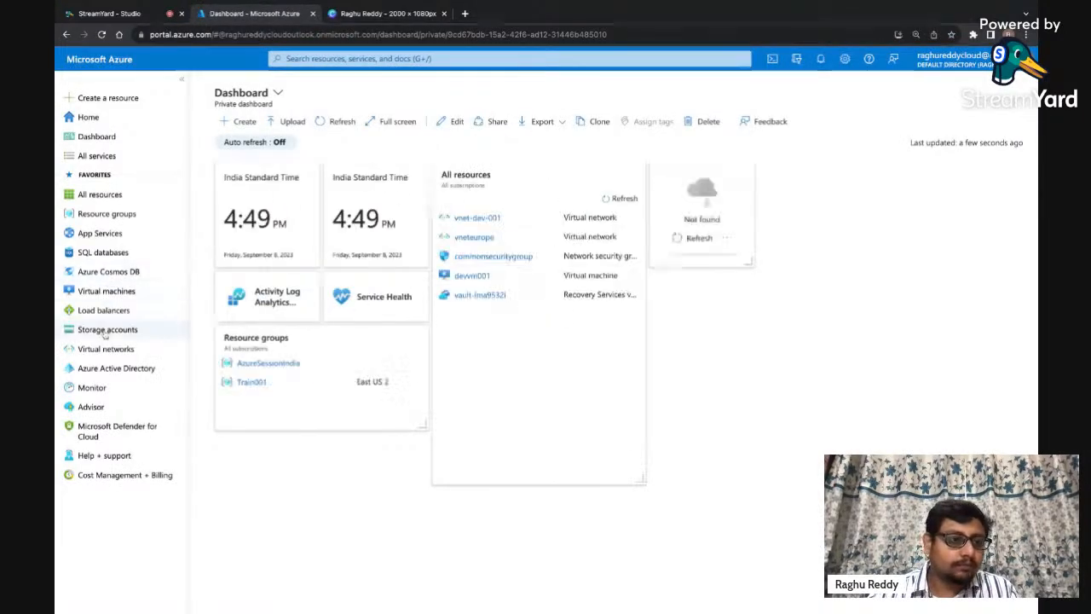
pyautogui.click(104, 331)
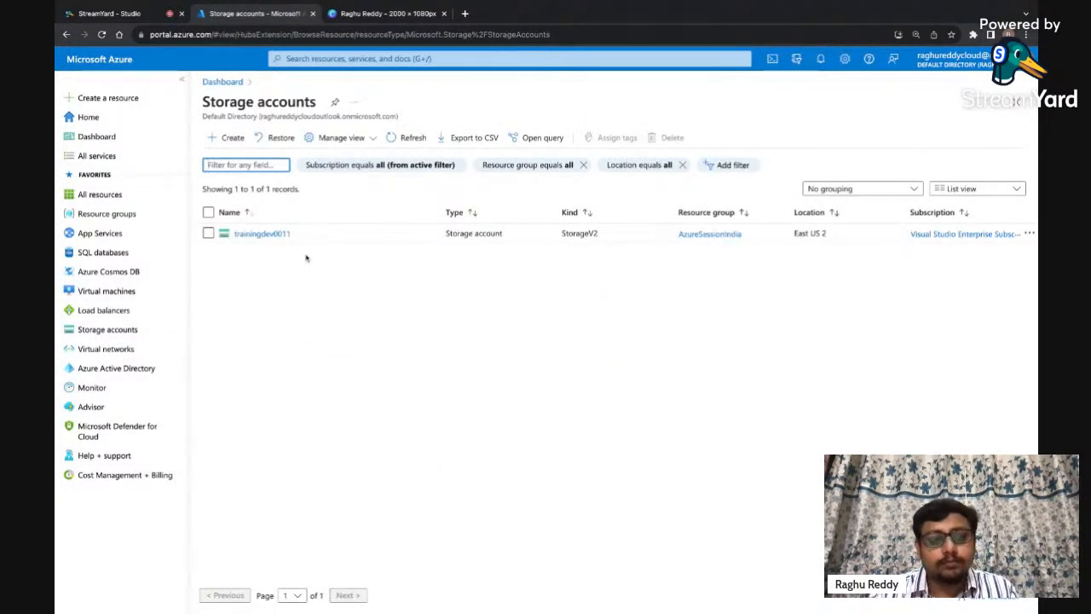
pyautogui.click(263, 235)
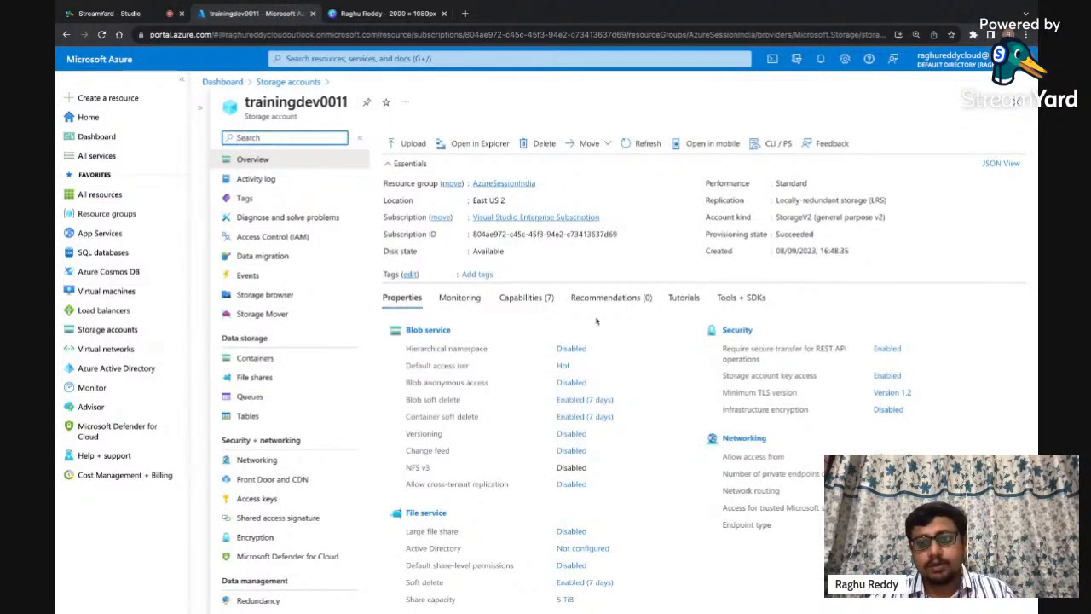
# Highlight the replication type in the trainingdev0011 overview and open the account's containers list
pyautogui.moveTo(778, 200); pyautogui.dragTo(865, 199)
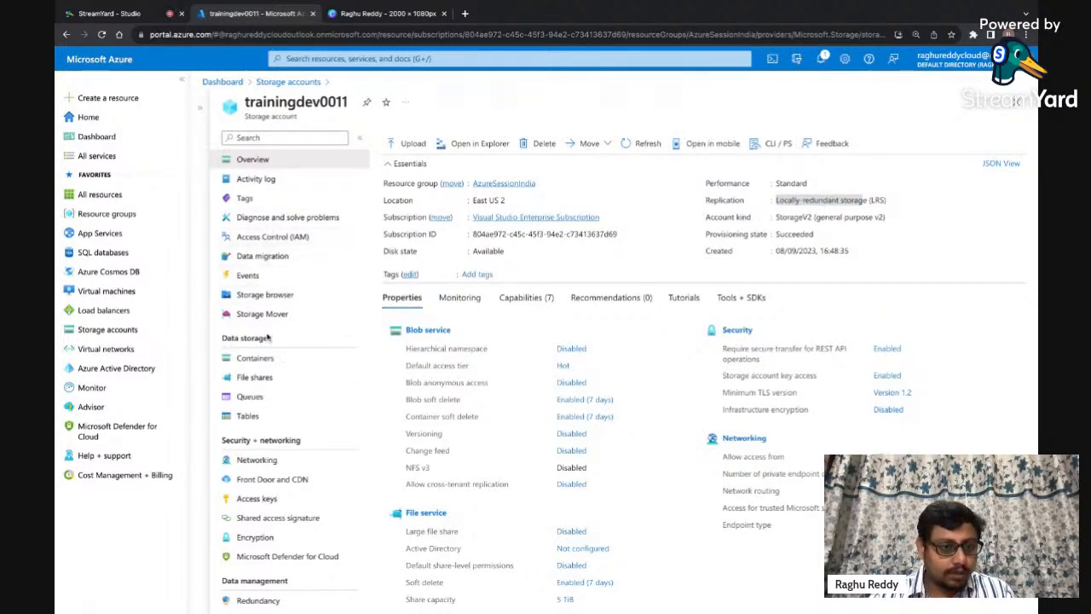
pyautogui.scroll(-1, 264, 328)
pyautogui.scroll(-1, 267, 338)
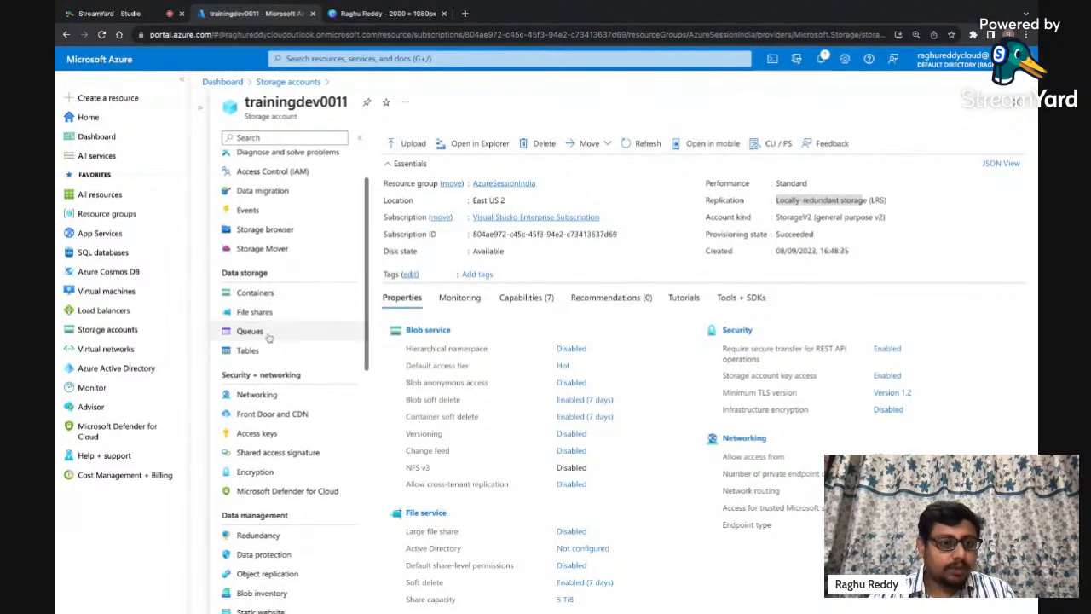
pyautogui.click(271, 294)
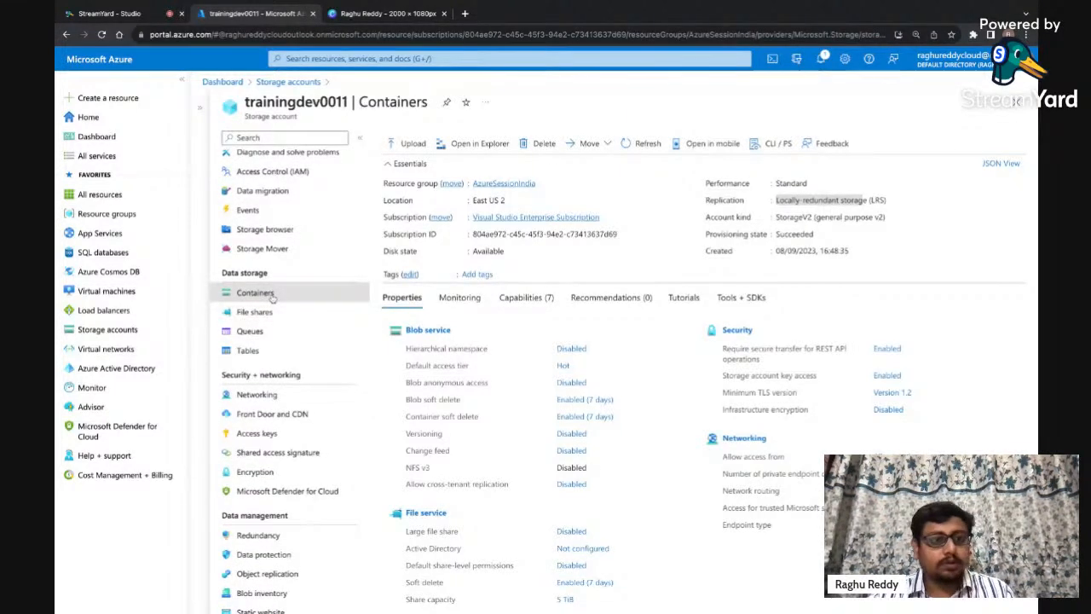
# Switch to the Canva presentation and examine the Azure Storage service types on page 8
pyautogui.click(388, 13)
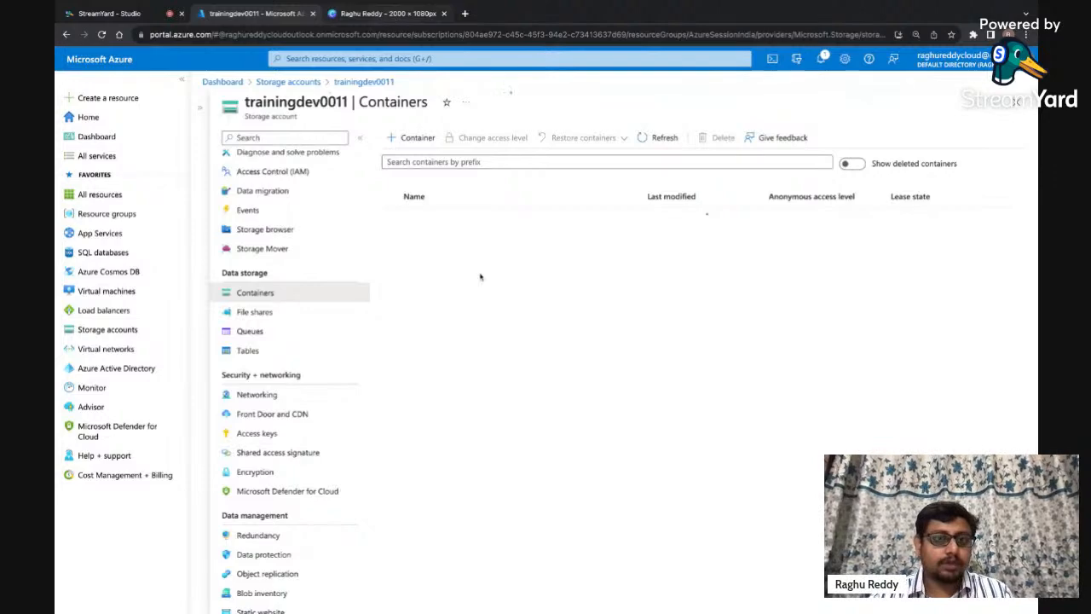
pyautogui.scroll(10, 480, 276)
pyautogui.scroll(8, 566, 347)
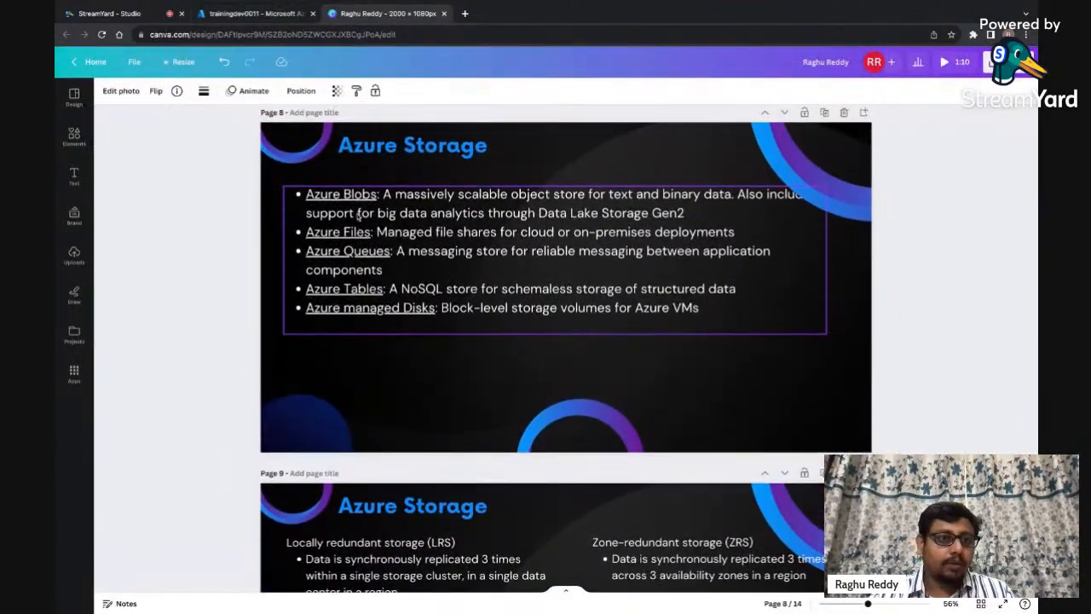
# Return to the Azure portal and create a private container in trainingdev0011, using the presenter's name as the container name
pyautogui.click(255, 13)
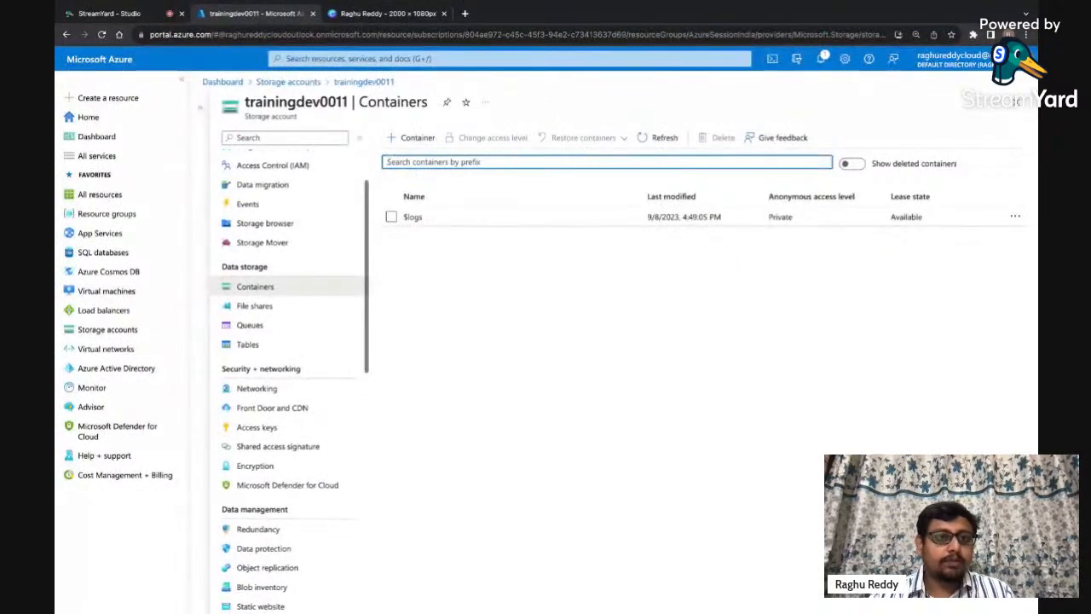
pyautogui.scroll(-1, 284, 306)
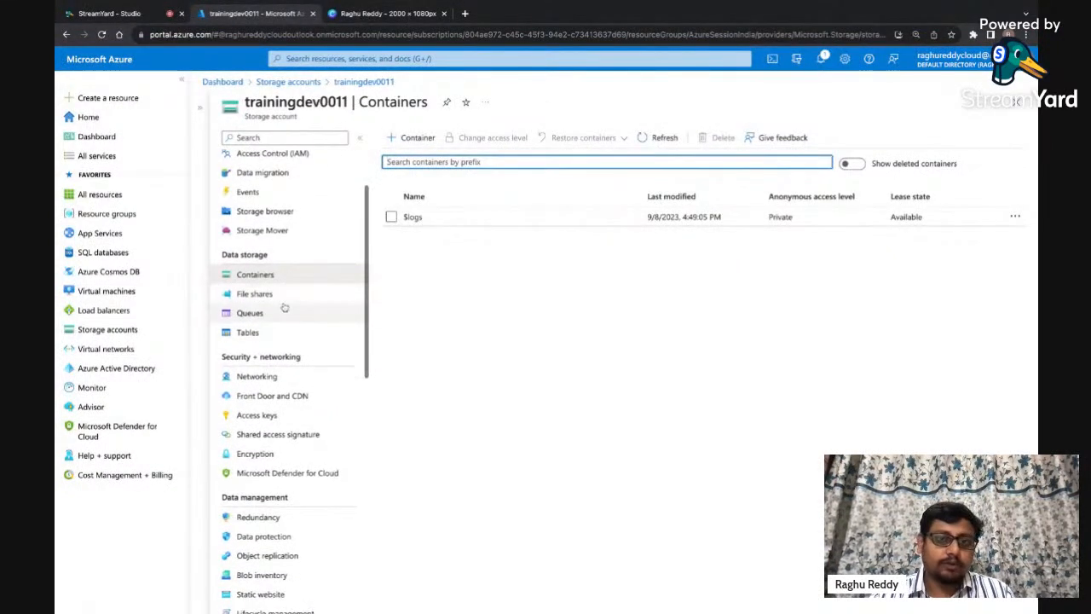
pyautogui.click(412, 138)
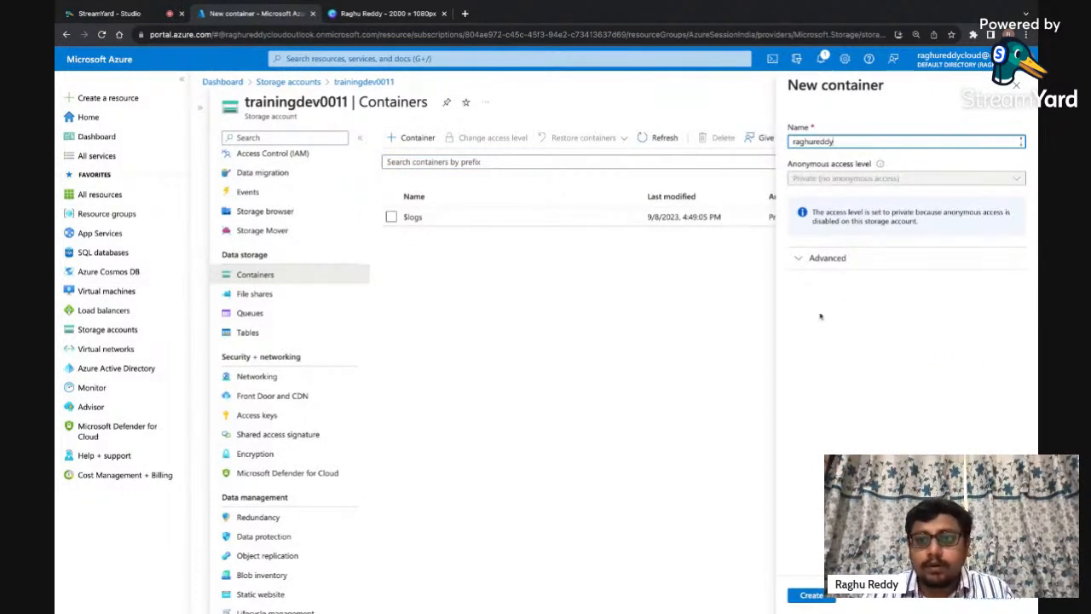
pyautogui.click(821, 596)
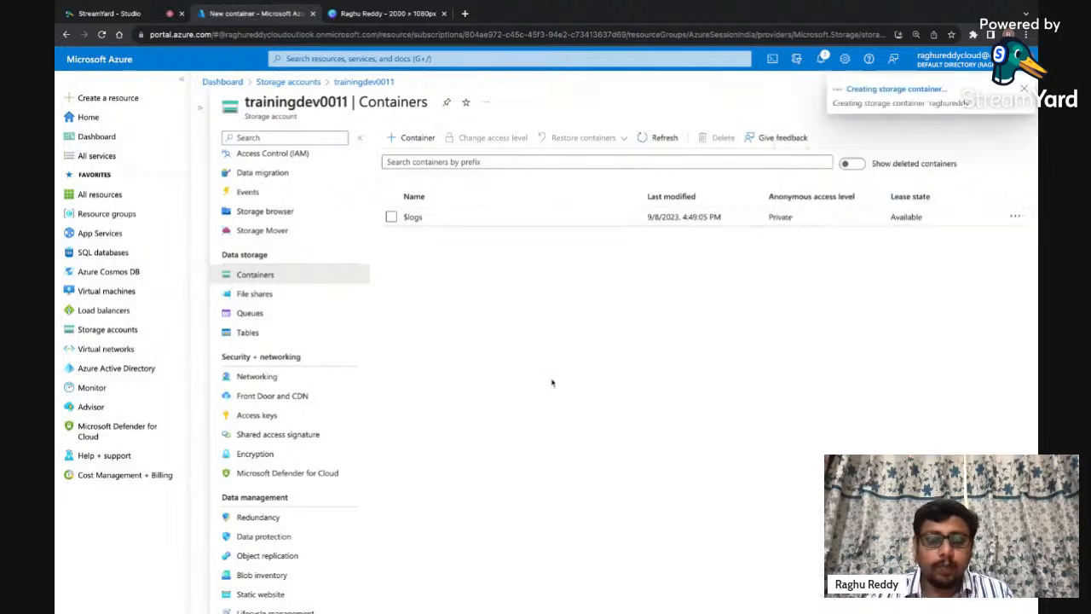
# Create another private container named uicss in the trainingdev0011 storage account
pyautogui.click(412, 138)
pyautogui.write('uic')
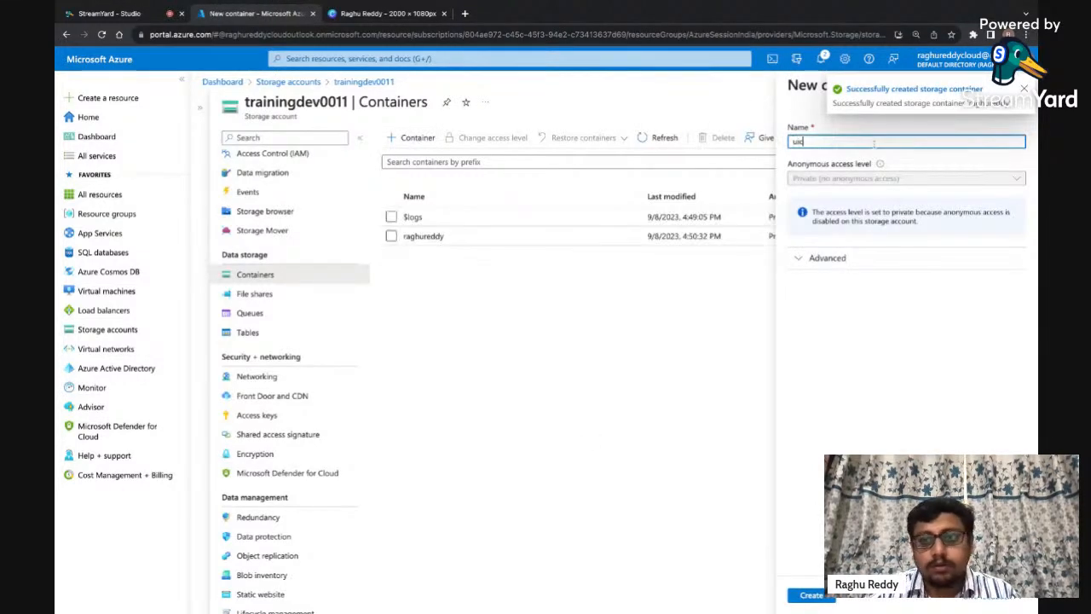
pyautogui.write('ompone')
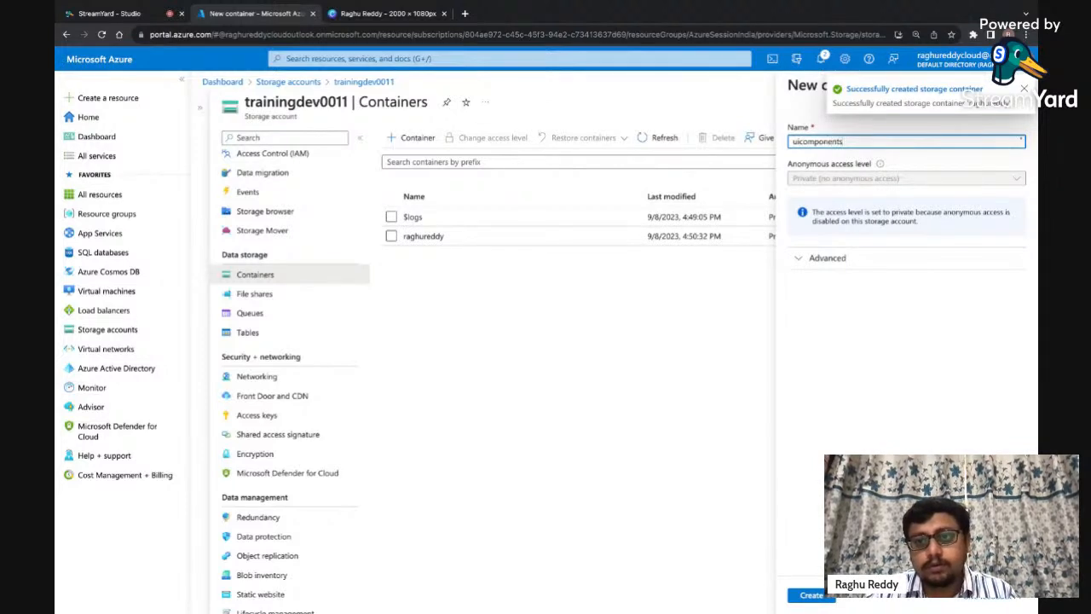
pyautogui.write('nts')
pyautogui.hotkey('ctrl', 'a')
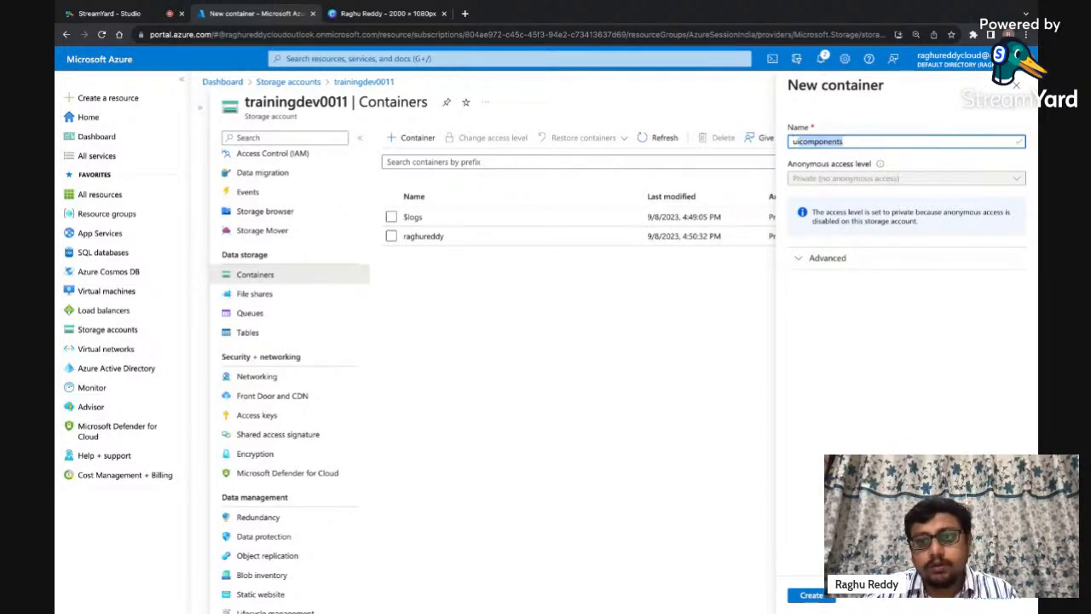
pyautogui.write('uica')
pyautogui.press('BackSpace')
pyautogui.write('s')
pyautogui.write('co')
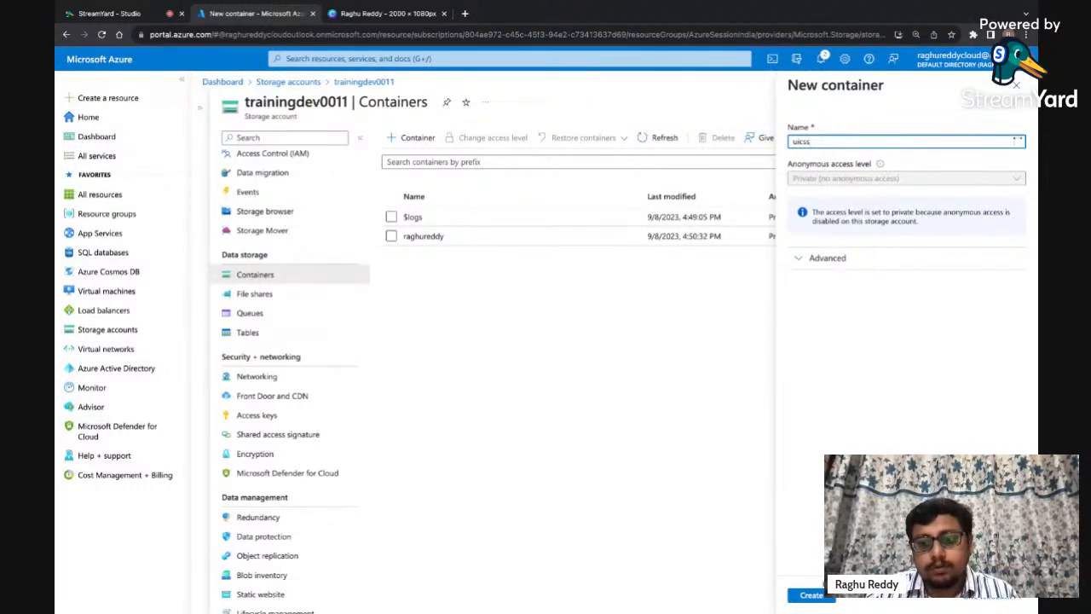
pyautogui.click(810, 595)
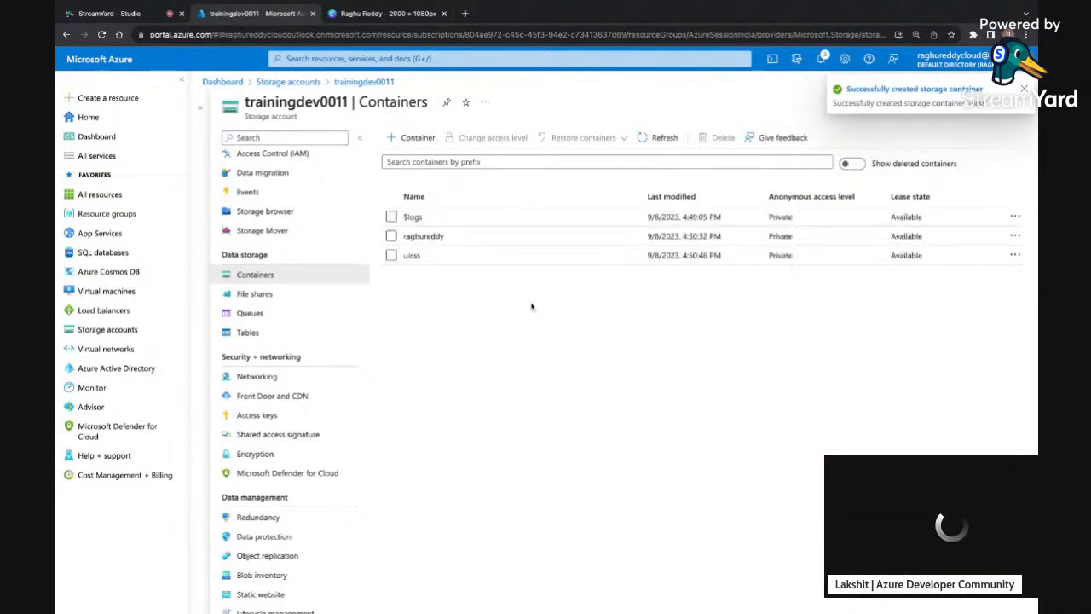
# Upload Azure Learning Series- day 29.png to the container bearing the presenter's name and widen the blob list's Name column
pyautogui.click(439, 237)
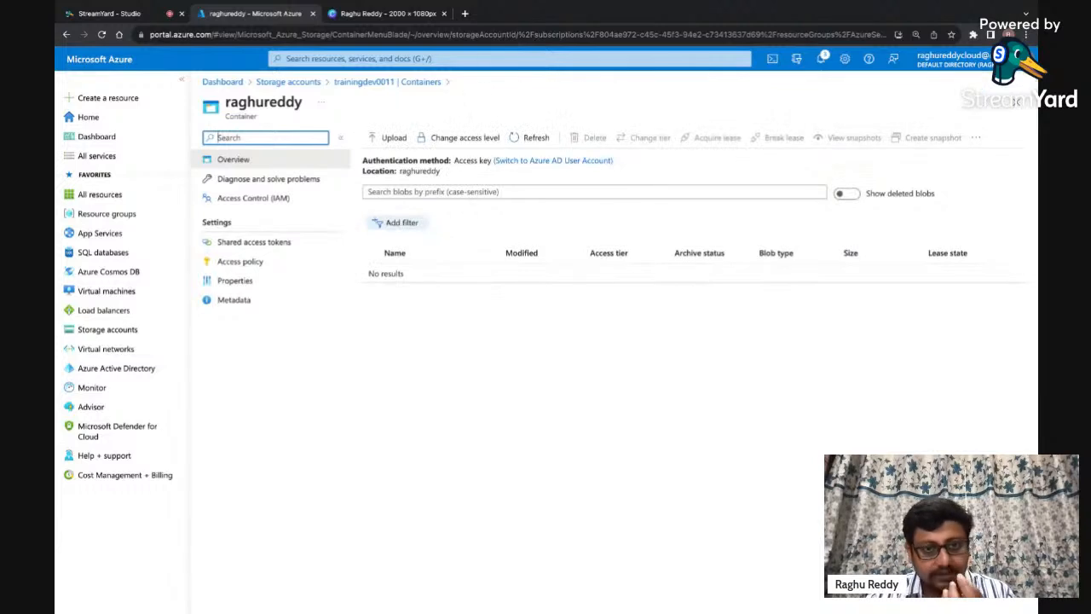
pyautogui.click(394, 140)
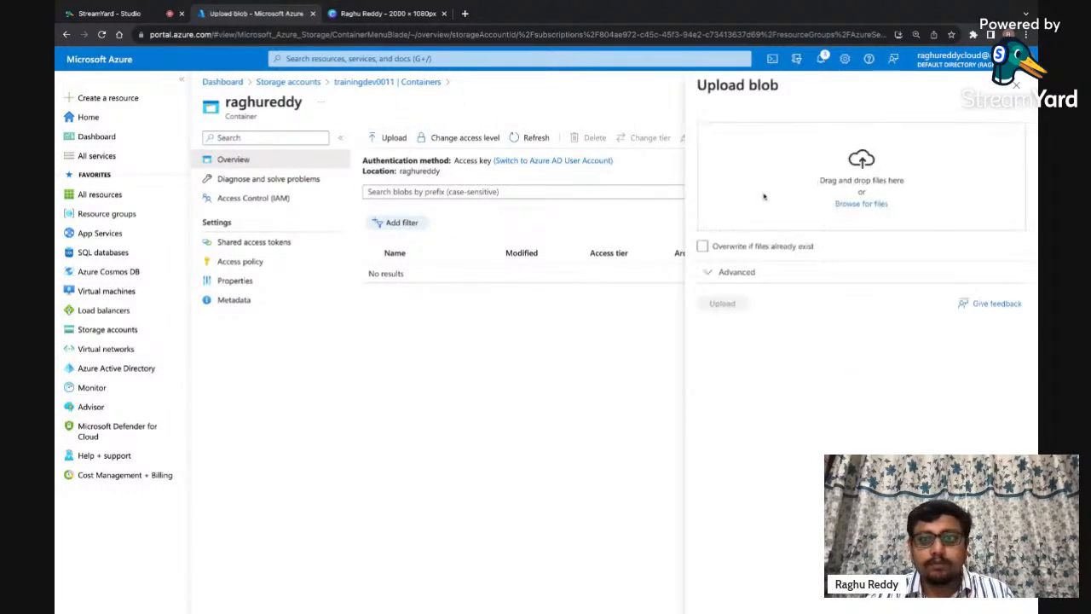
pyautogui.click(852, 208)
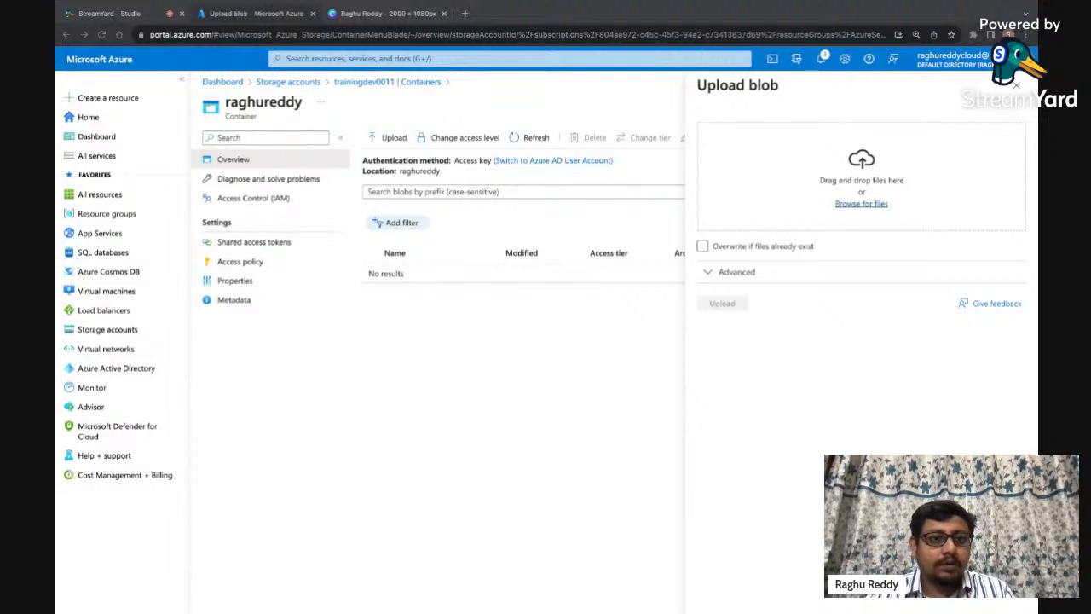
pyautogui.click(723, 442)
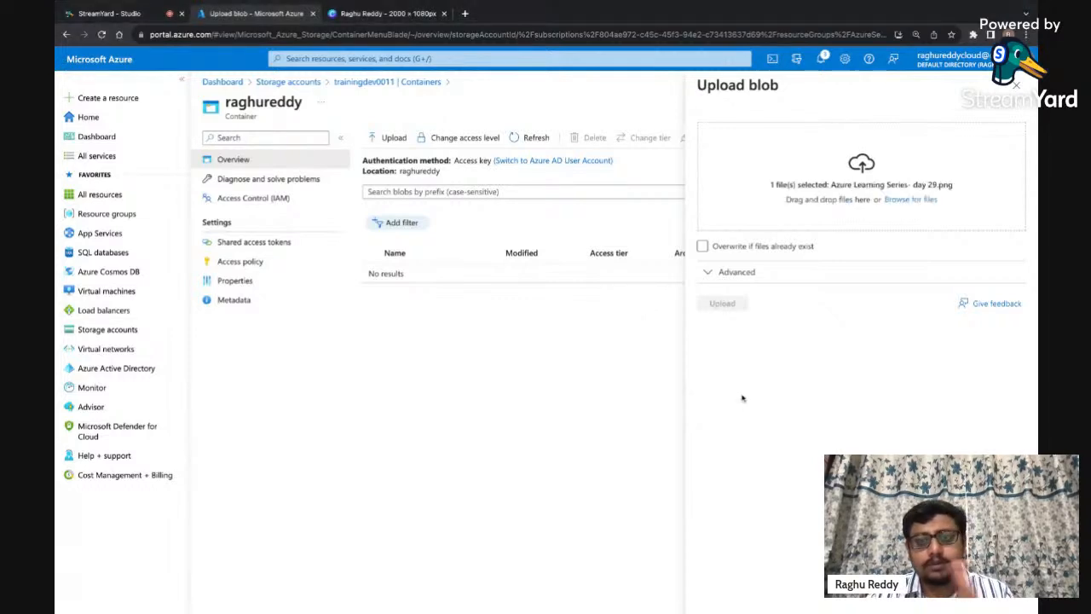
pyautogui.click(731, 309)
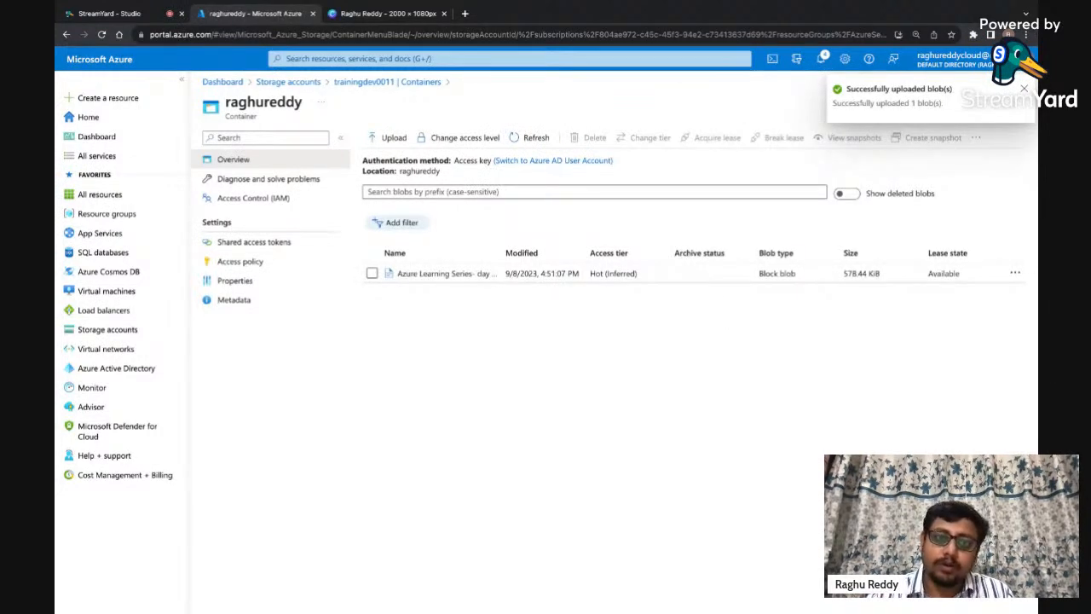
pyautogui.click(1024, 89)
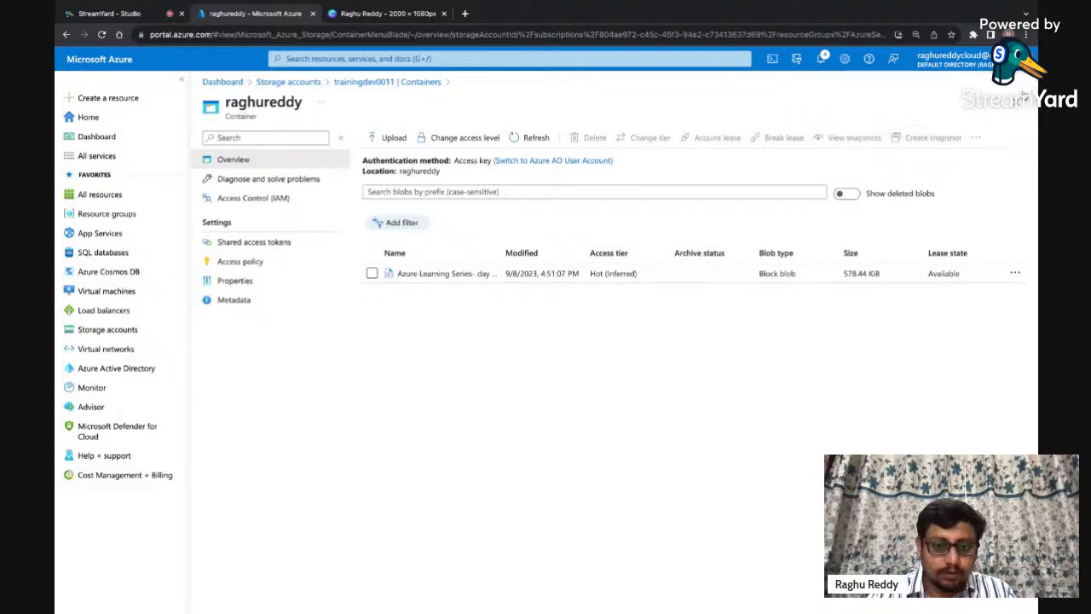
pyautogui.doubleClick(501, 254)
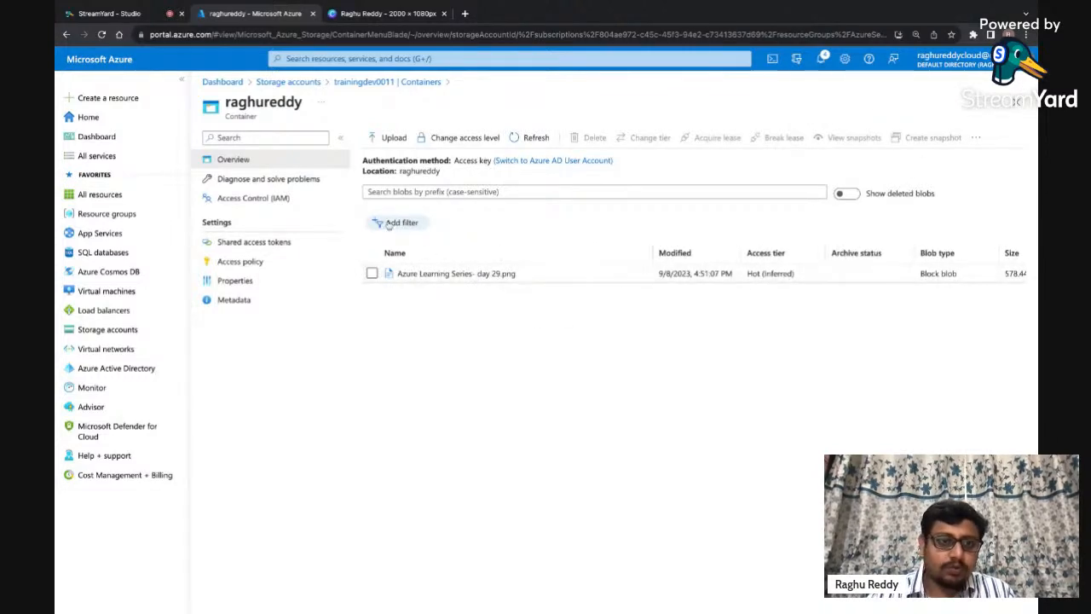
# Reopen trainingdev0011 from the storage accounts list and view its file shares
pyautogui.click(289, 83)
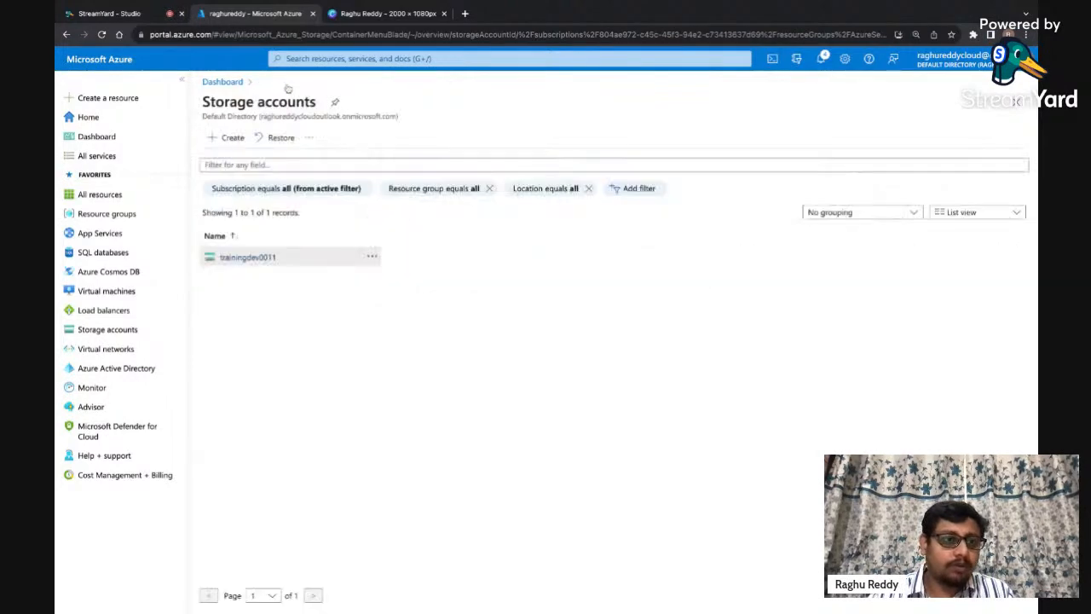
pyautogui.click(260, 233)
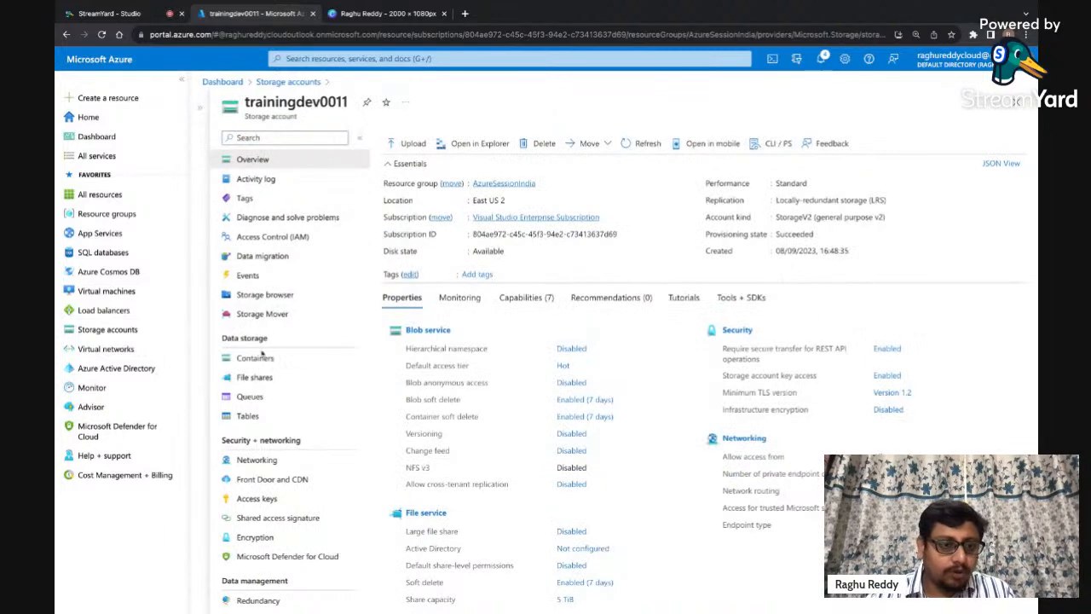
pyautogui.click(256, 378)
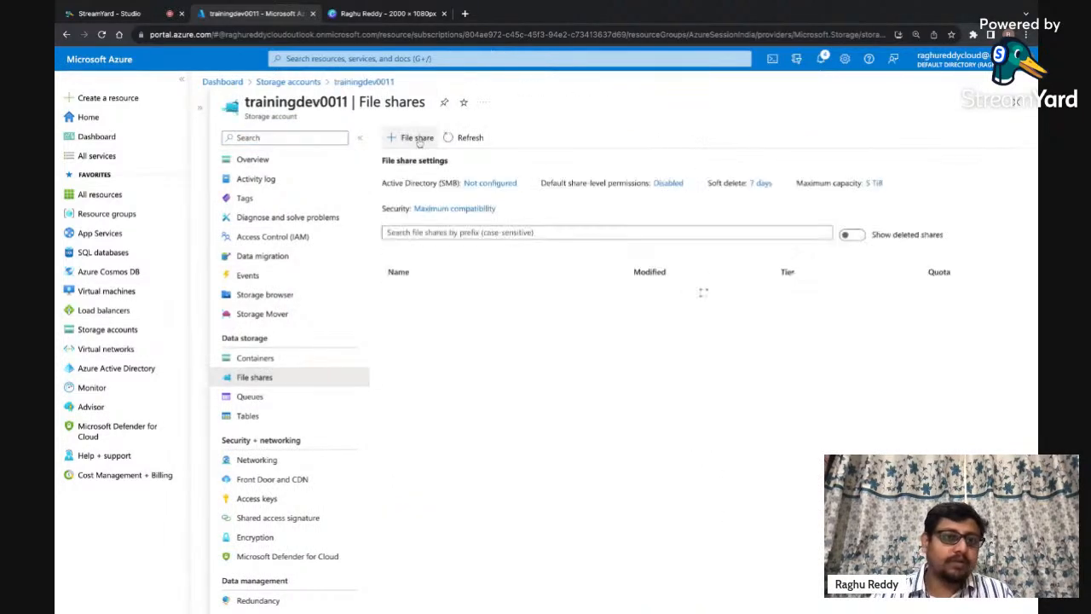
pyautogui.scroll(-1, 279, 417)
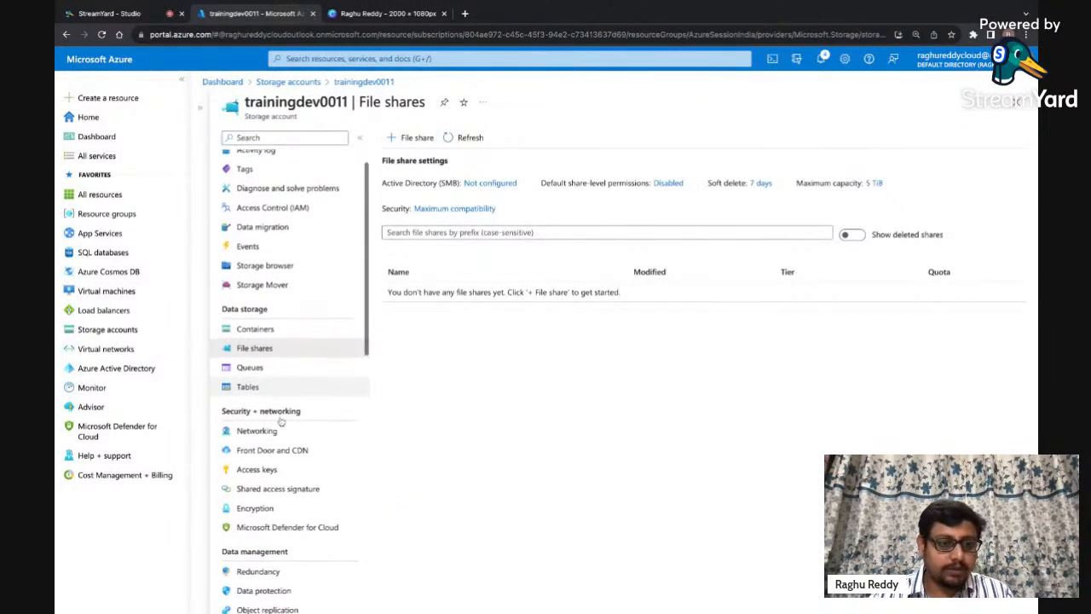
# Set public network access to selected virtual networks and IP addresses without saving, and examine the virtual network, firewall and exception options
pyautogui.click(256, 429)
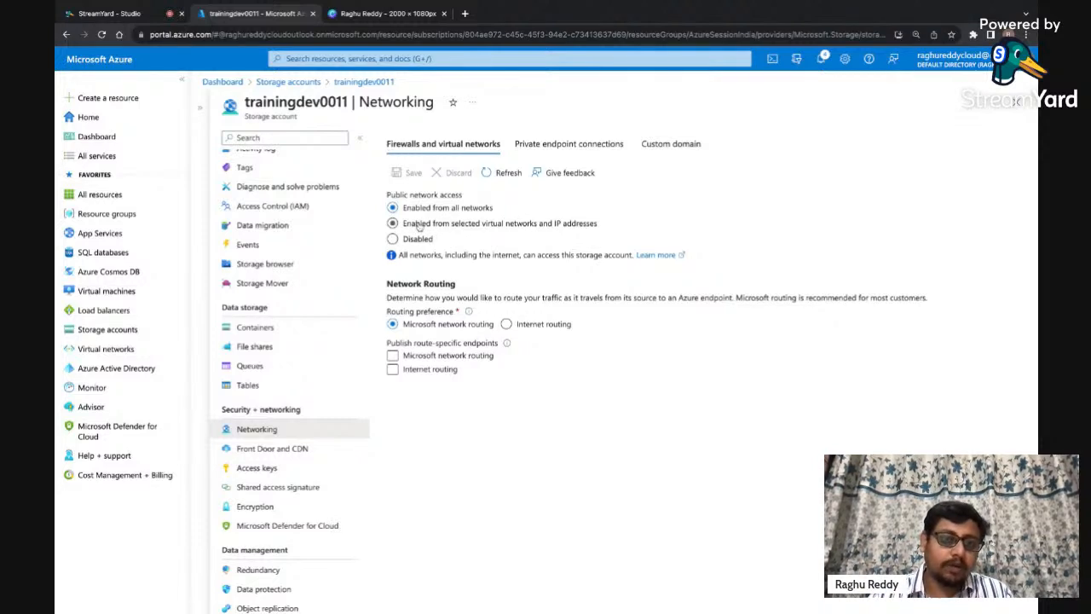
pyautogui.click(393, 222)
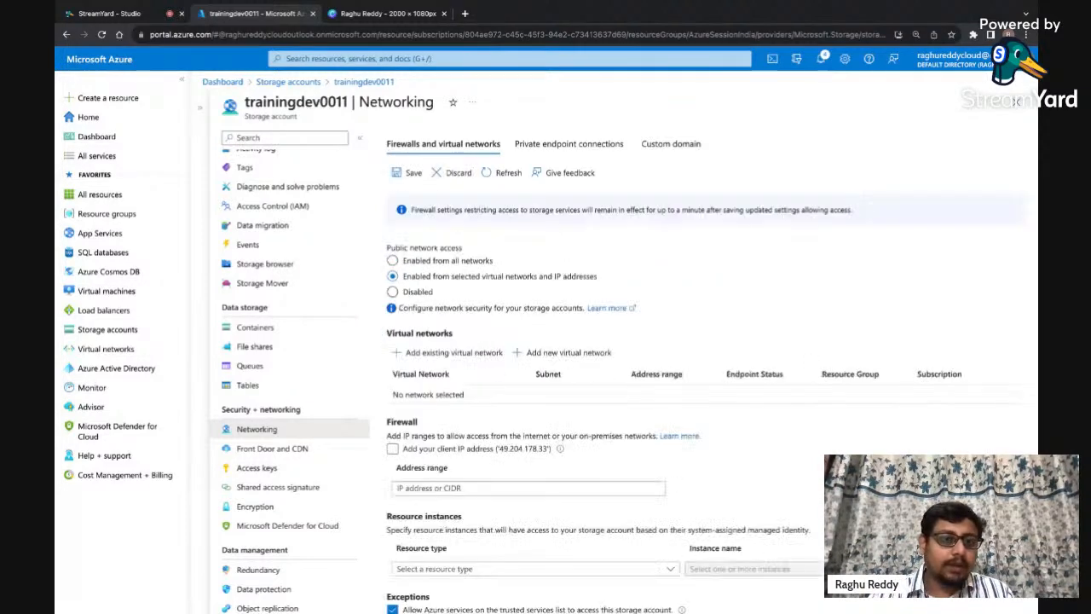
pyautogui.scroll(-1, 451, 389)
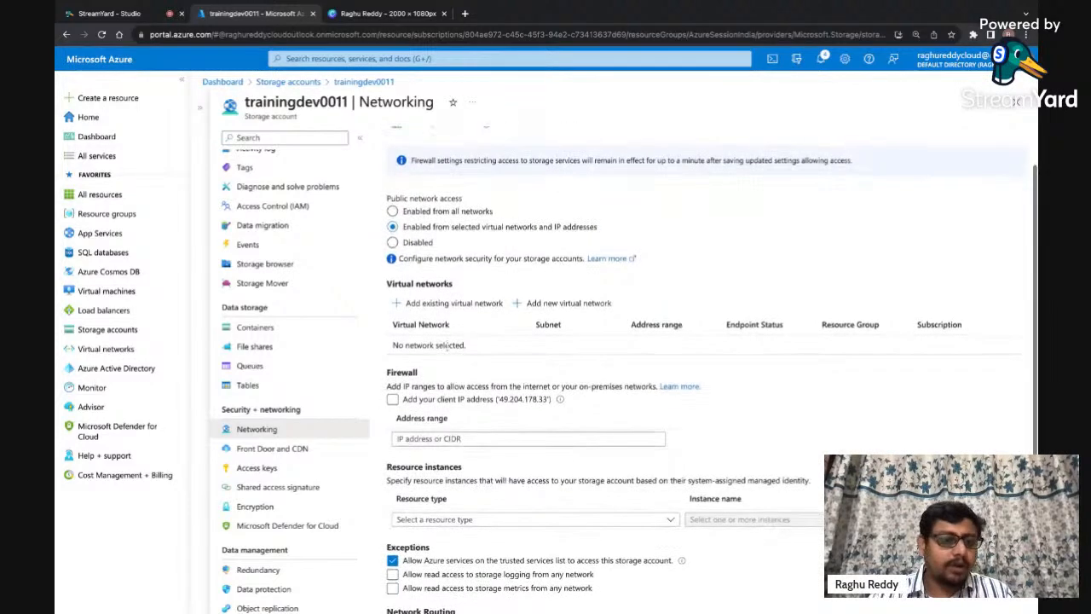
pyautogui.scroll(-1, 449, 352)
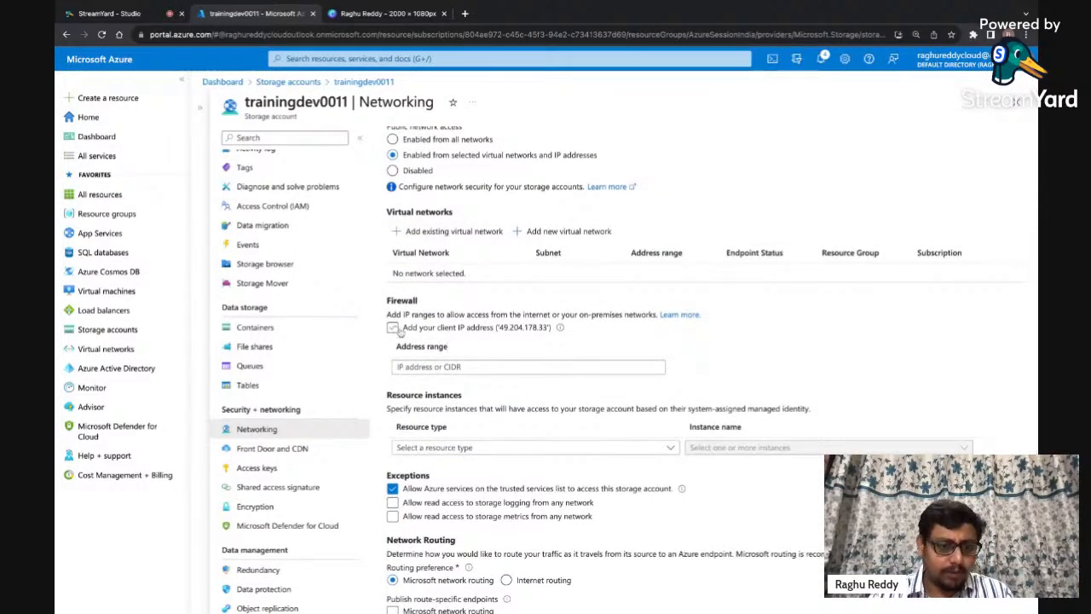
pyautogui.scroll(-1, 451, 365)
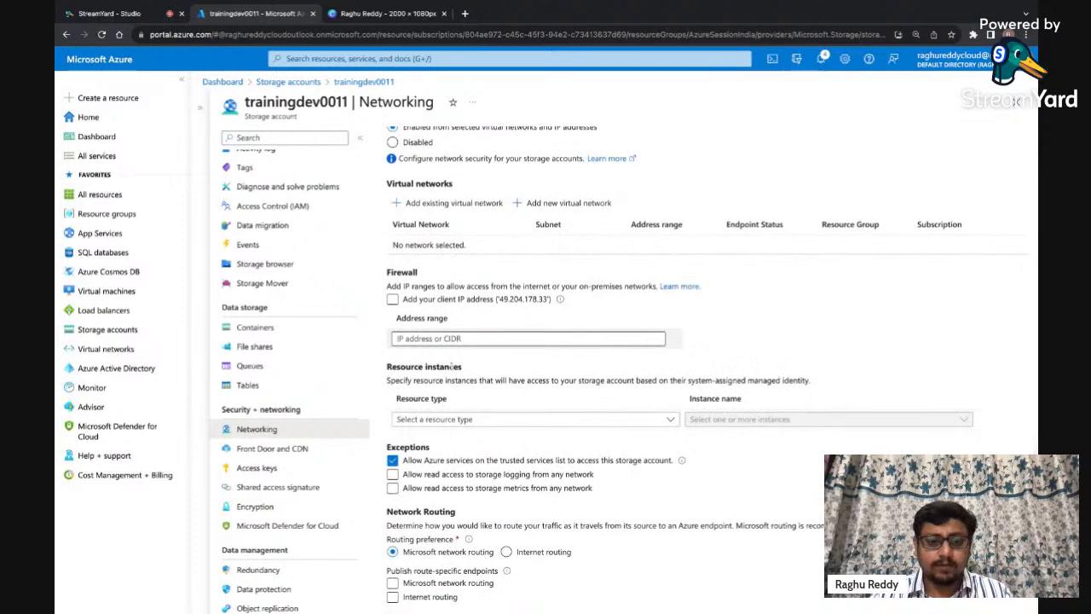
# Open the storage account's access keys, highlight the masked key1, and briefly reveal its connection string before hiding it again
pyautogui.scroll(-1, 278, 465)
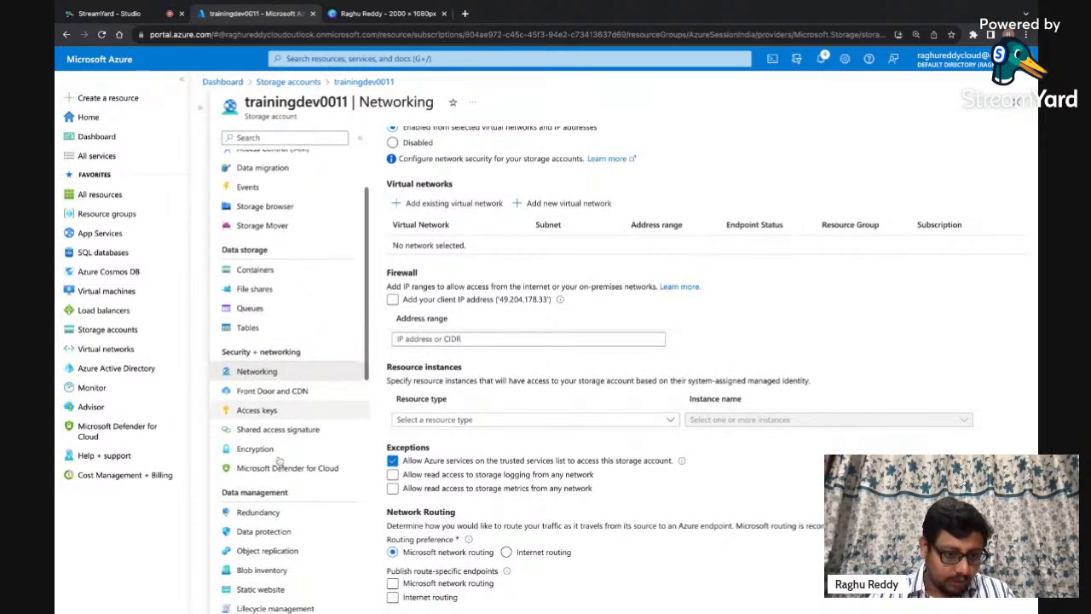
pyautogui.click(280, 407)
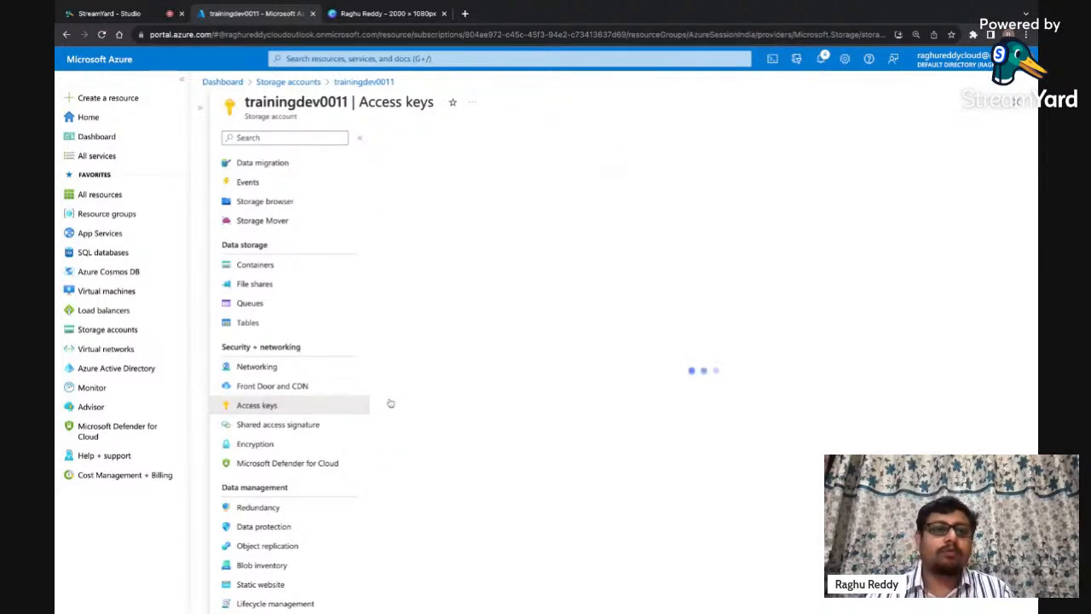
pyautogui.scroll(-3, 347, 408)
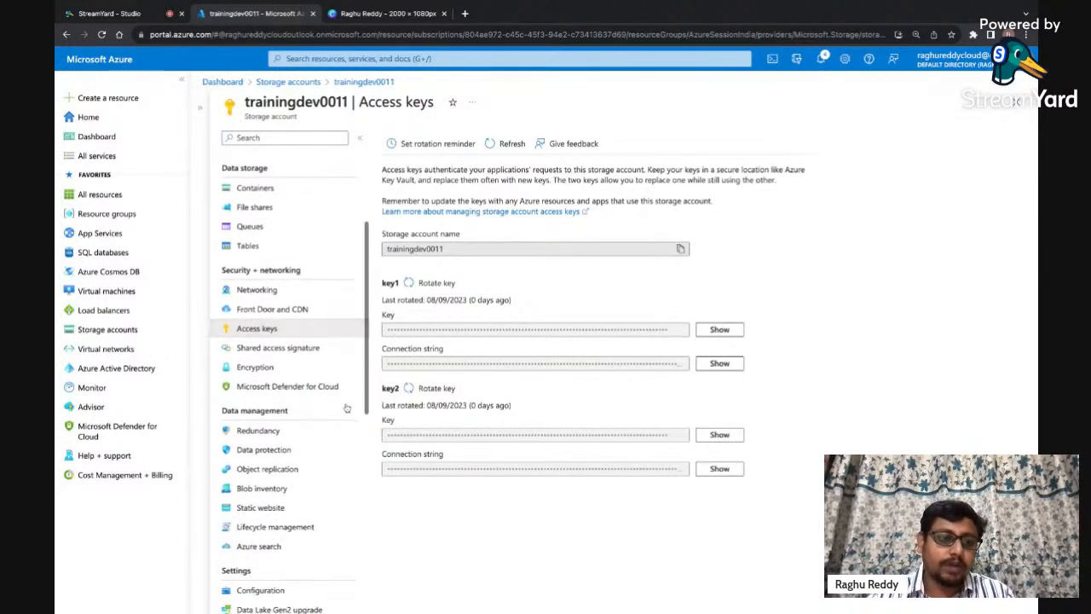
pyautogui.scroll(-1, 347, 408)
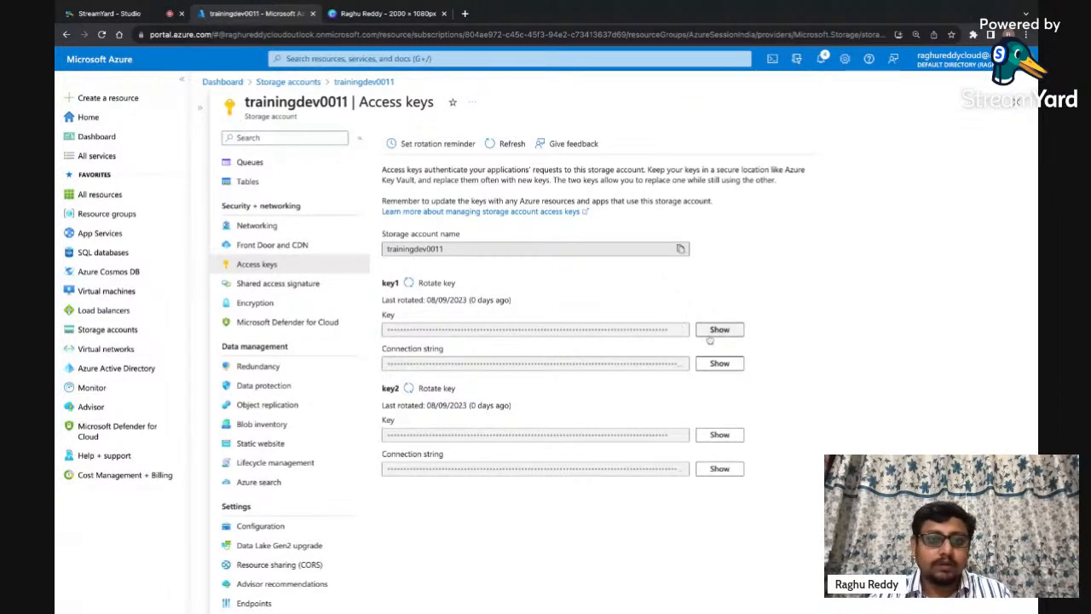
pyautogui.moveTo(418, 331); pyautogui.dragTo(526, 331)
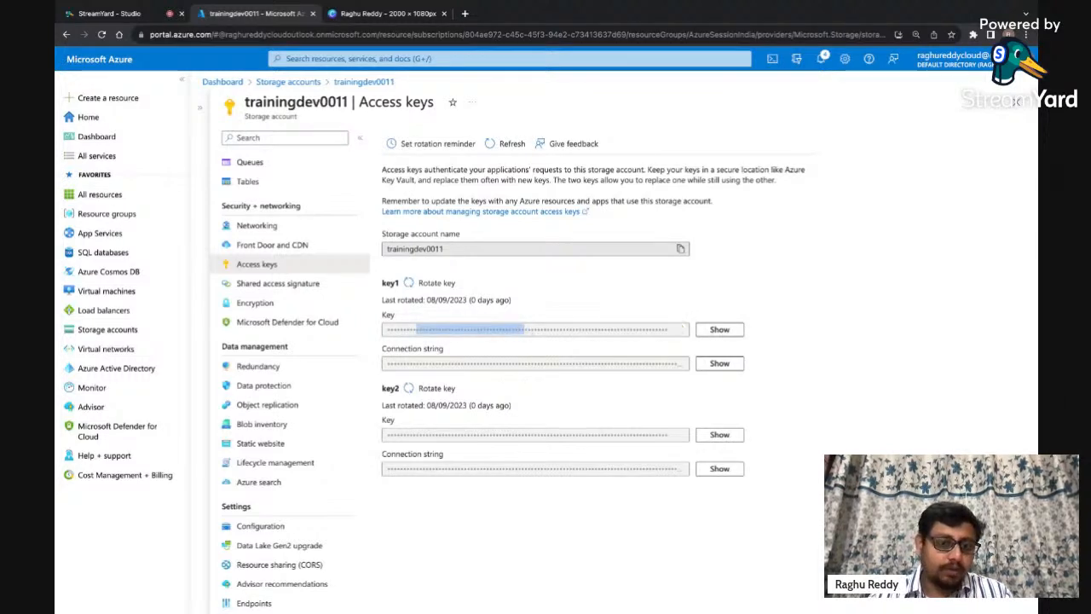
pyautogui.click(718, 365)
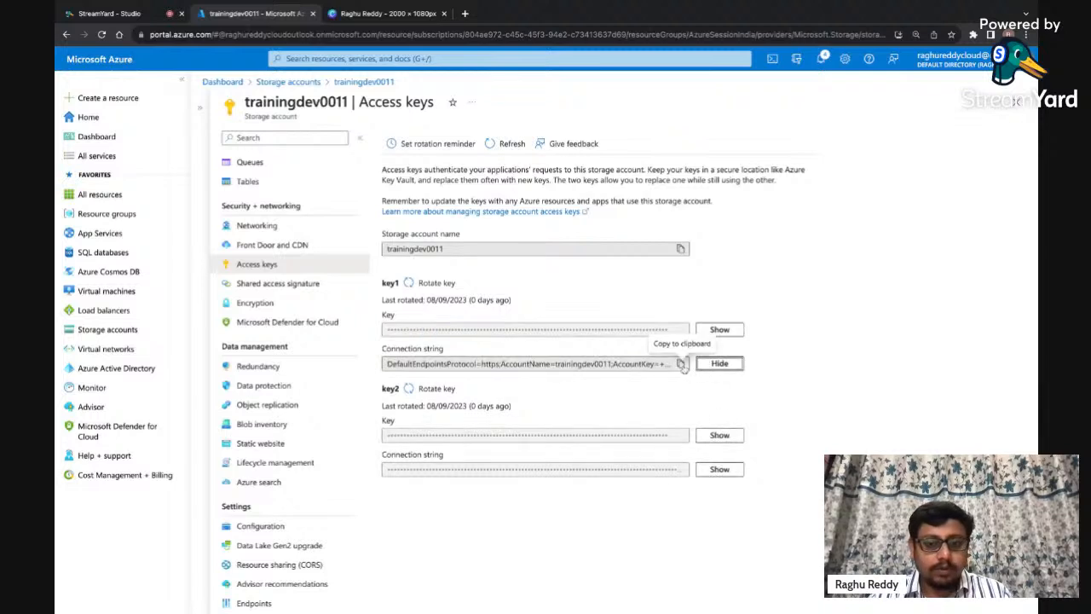
pyautogui.click(717, 366)
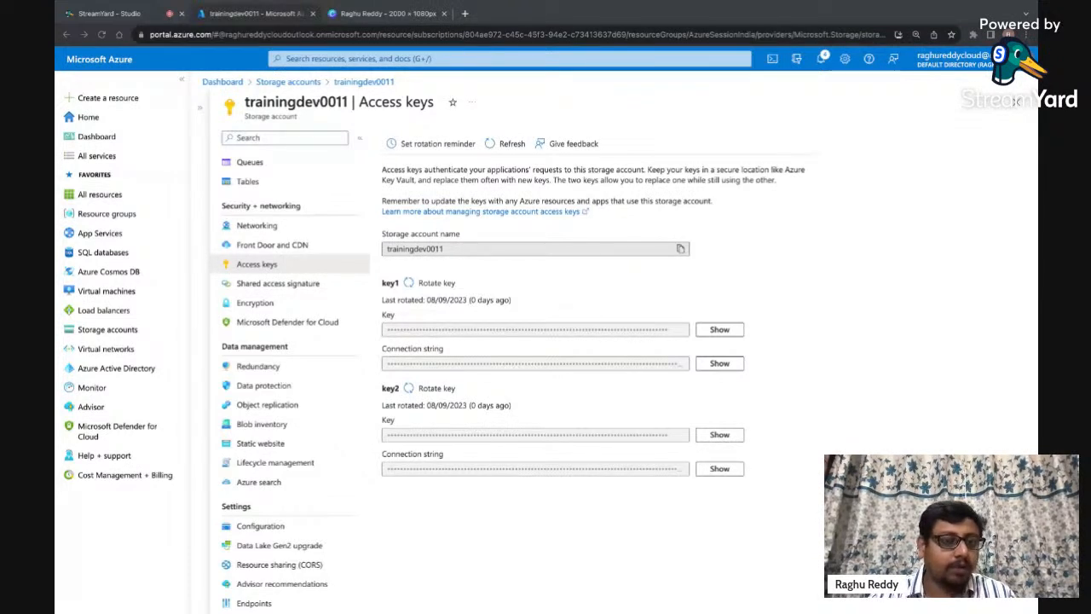
# Highlight the access keys description about authenticating application requests and the age of key1's last rotation
pyautogui.click(307, 256)
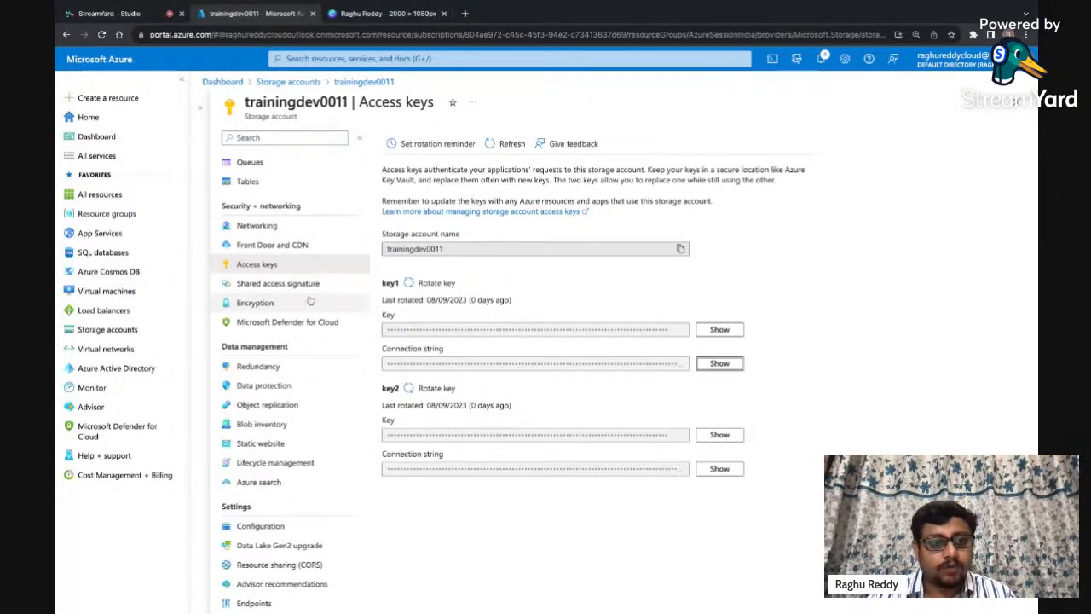
pyautogui.moveTo(396, 170); pyautogui.dragTo(644, 170)
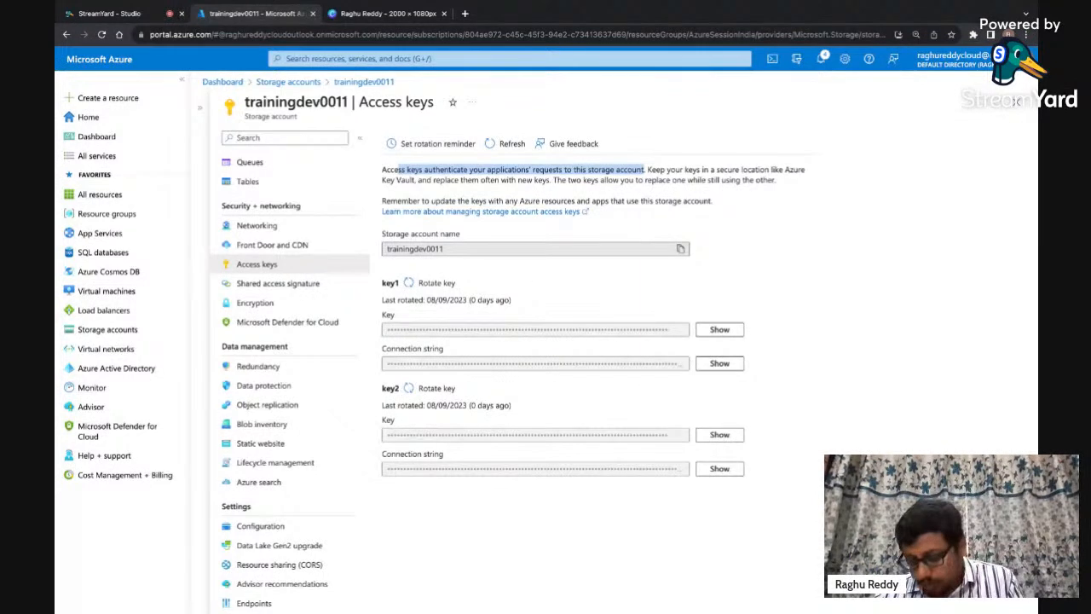
pyautogui.moveTo(471, 300); pyautogui.dragTo(510, 300)
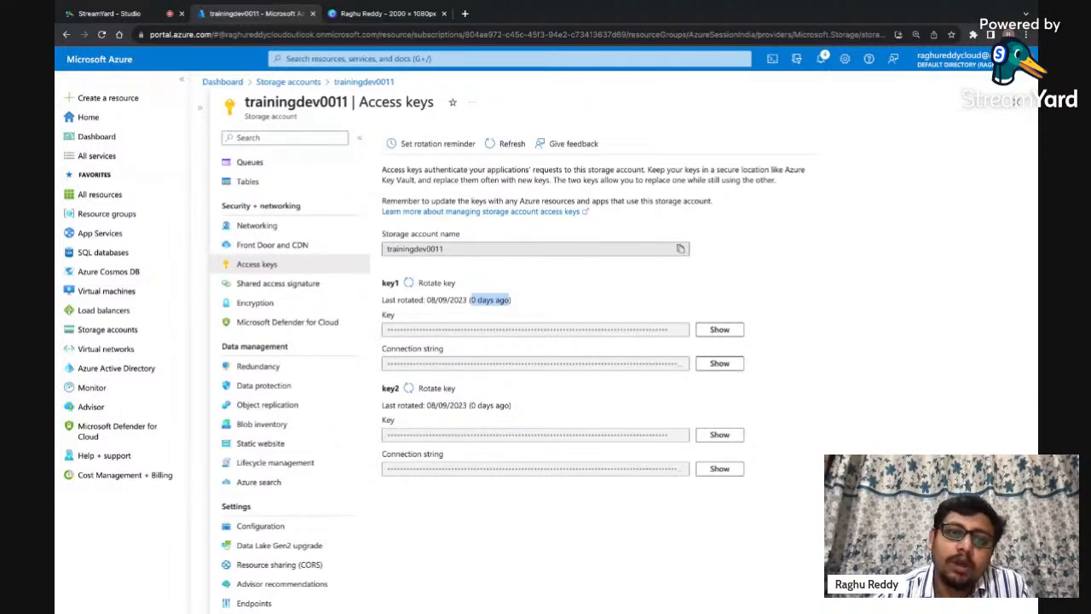
# Highlight the full last-rotated line of key1 on the access keys page
pyautogui.click(492, 300)
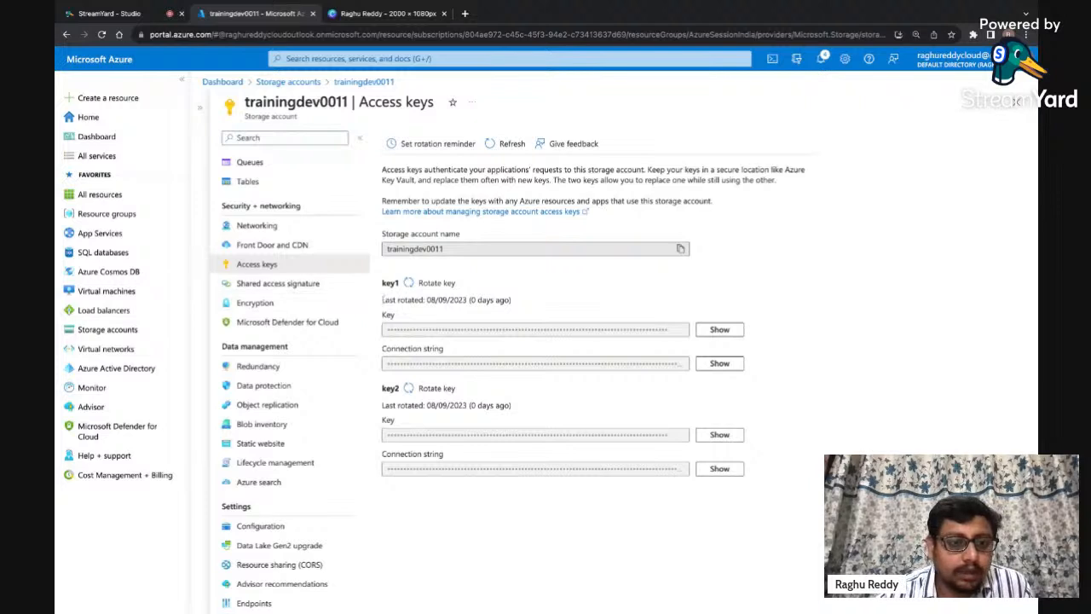
pyautogui.moveTo(383, 301); pyautogui.dragTo(511, 301)
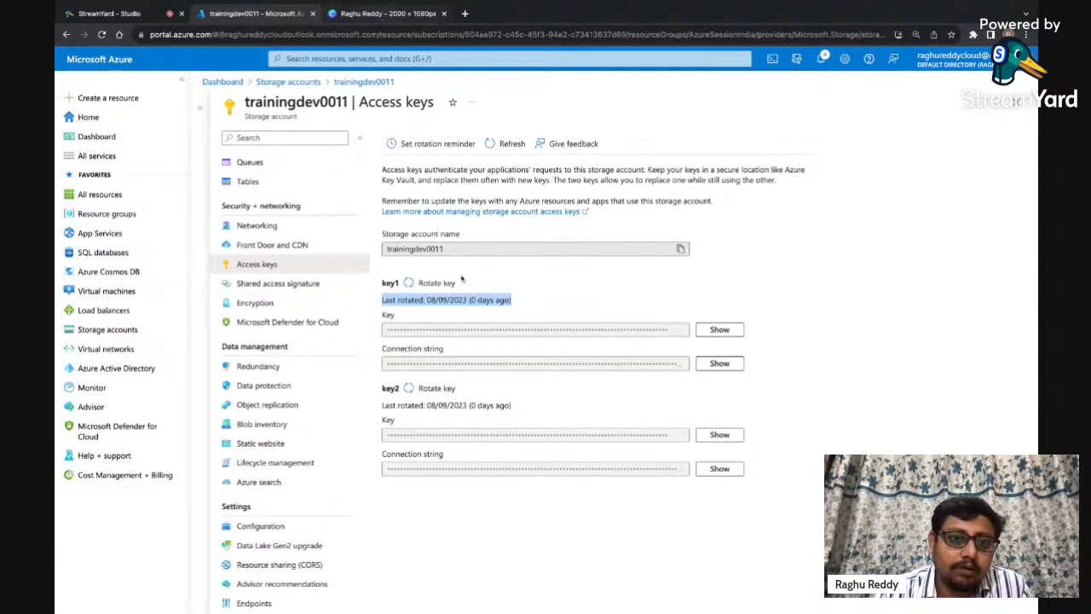
# Switch to the Canva presentation and view the Storage Access slide on page 12 in full screen, leaving the full-screen view when finished
pyautogui.click(383, 14)
pyautogui.scroll(-8, 563, 341)
pyautogui.scroll(-10, 551, 155)
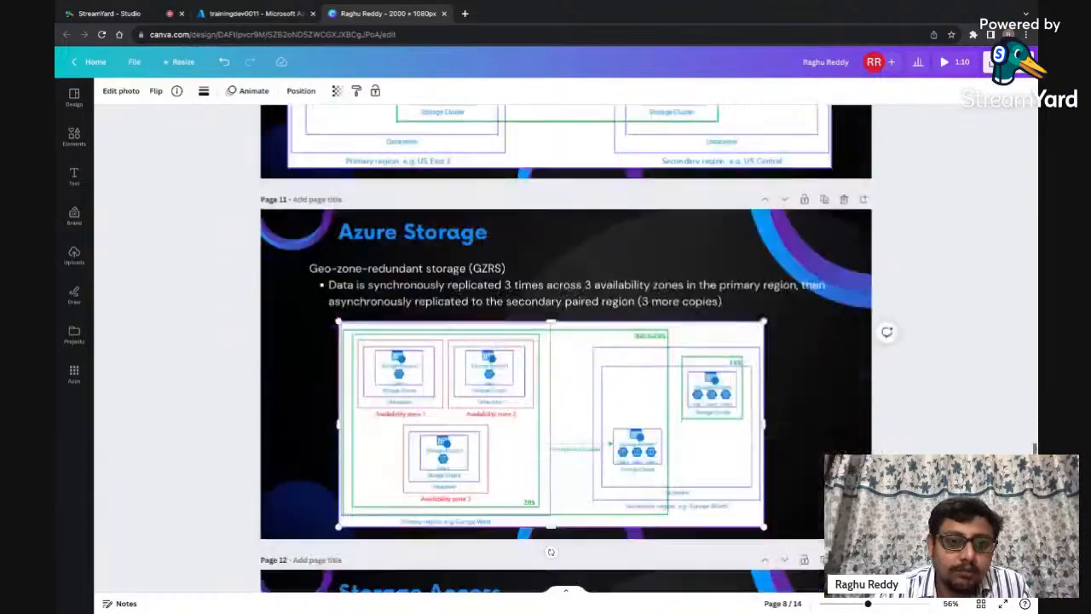
pyautogui.scroll(1, 551, 156)
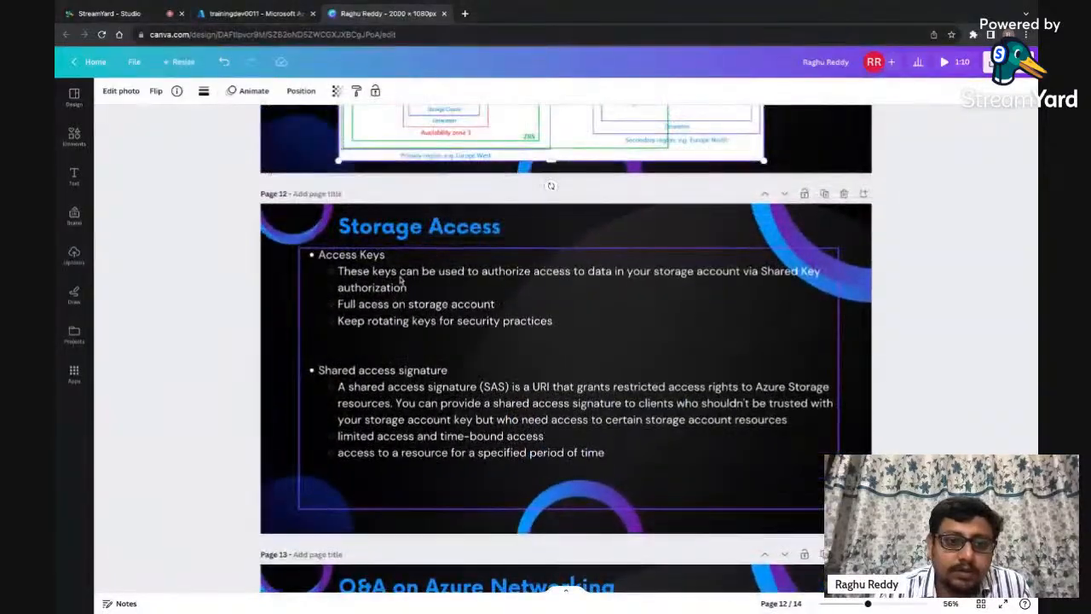
pyautogui.click(1002, 604)
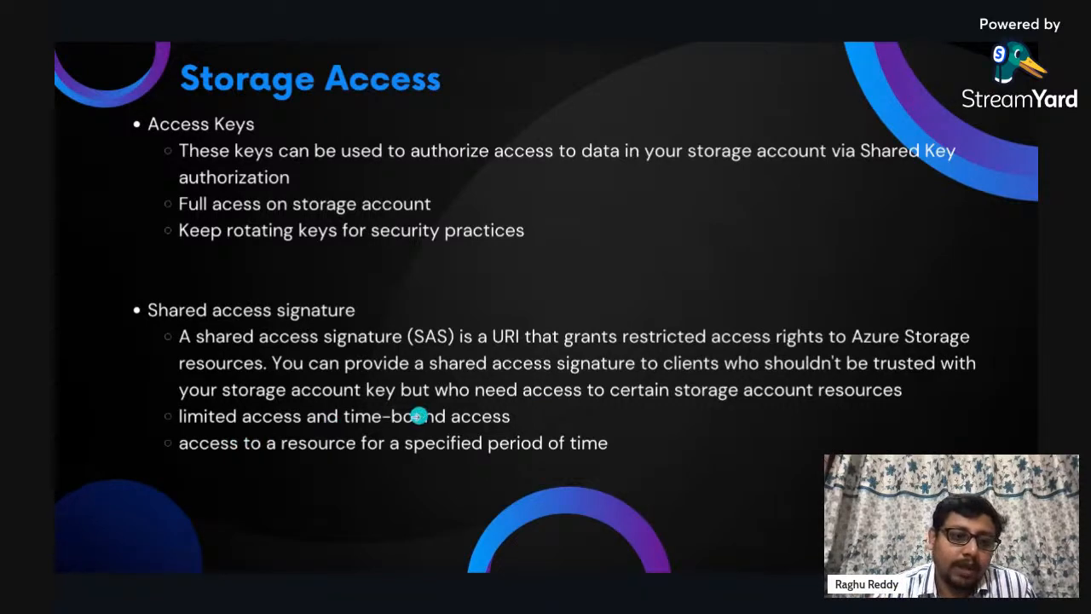
pyautogui.press('Escape')
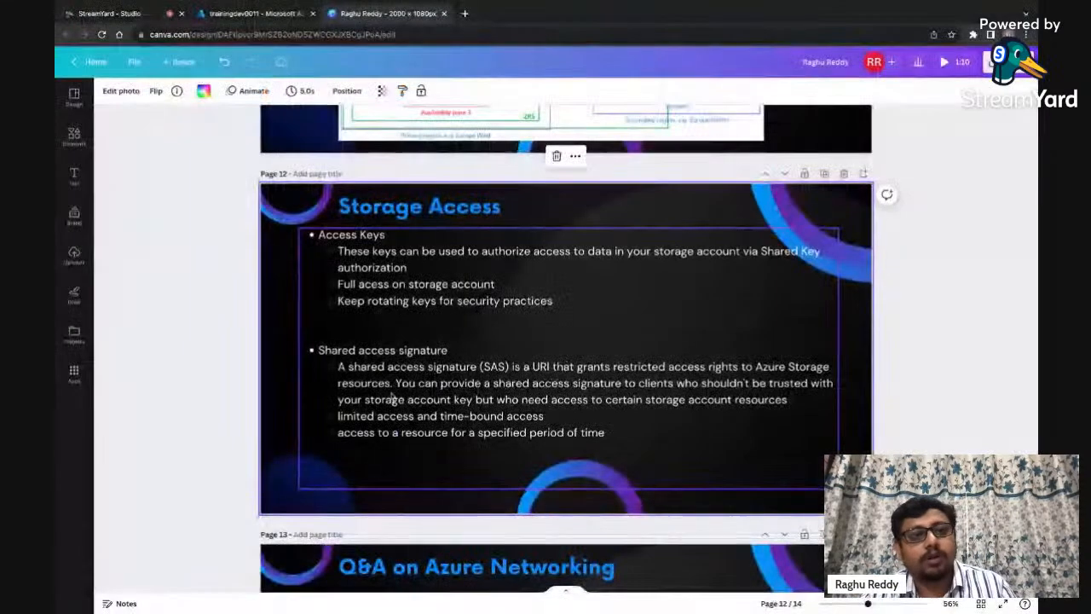
# Return to the Azure portal, open trainingdev0011's shared access signature settings, and limit the allowed services to Blob
pyautogui.click(256, 14)
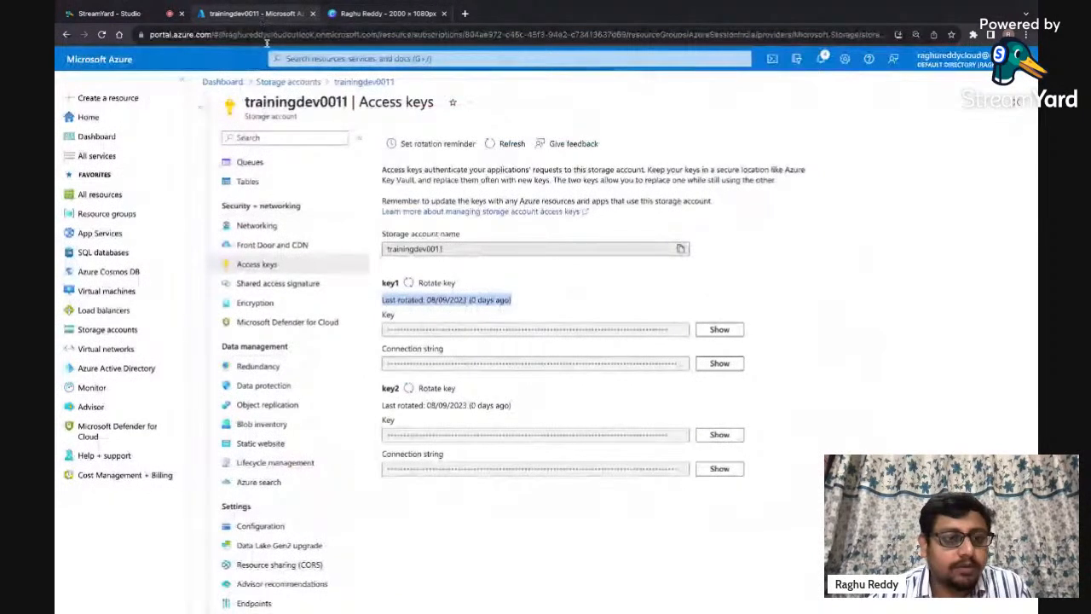
pyautogui.click(278, 283)
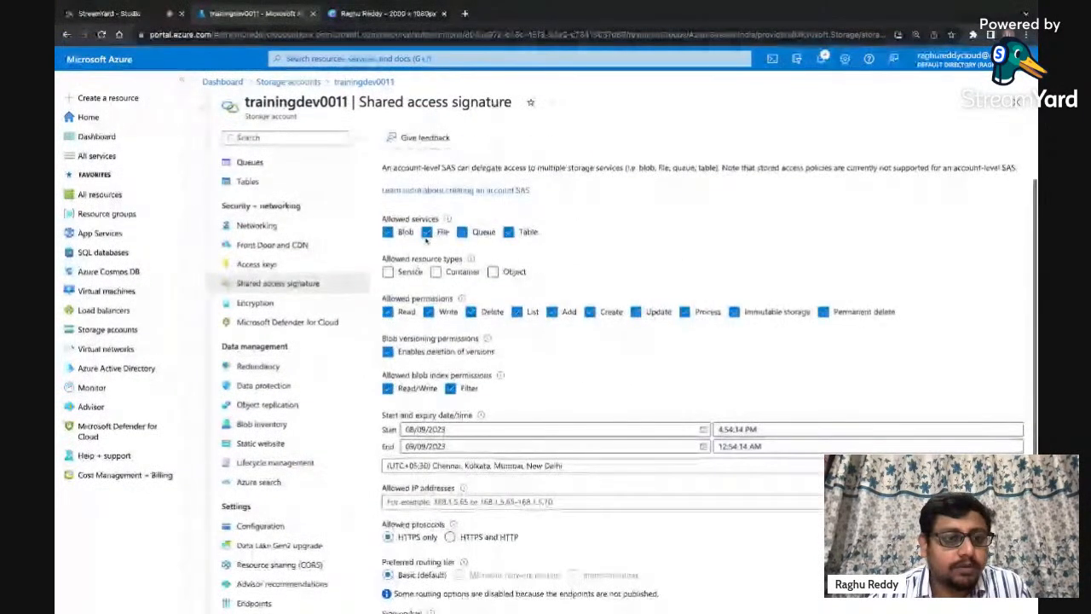
pyautogui.click(427, 232)
pyautogui.click(462, 231)
pyautogui.click(508, 231)
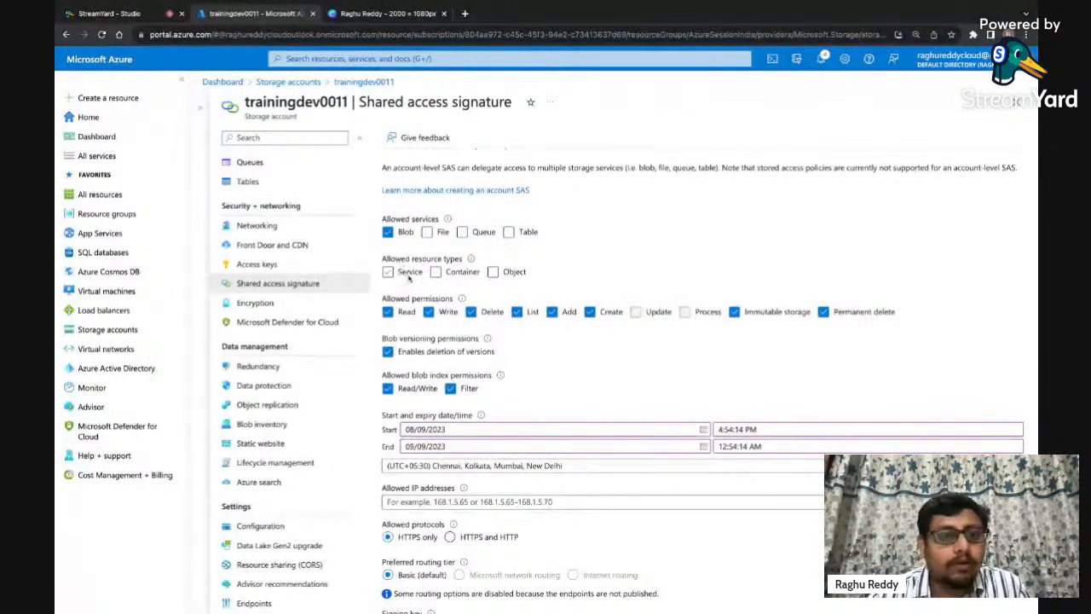
# Remove the Write, Delete, Create, Permanent delete and Immutable storage permissions, keeping Read, List and Add allowed
pyautogui.scroll(-1, 401, 271)
pyautogui.scroll(-1, 498, 294)
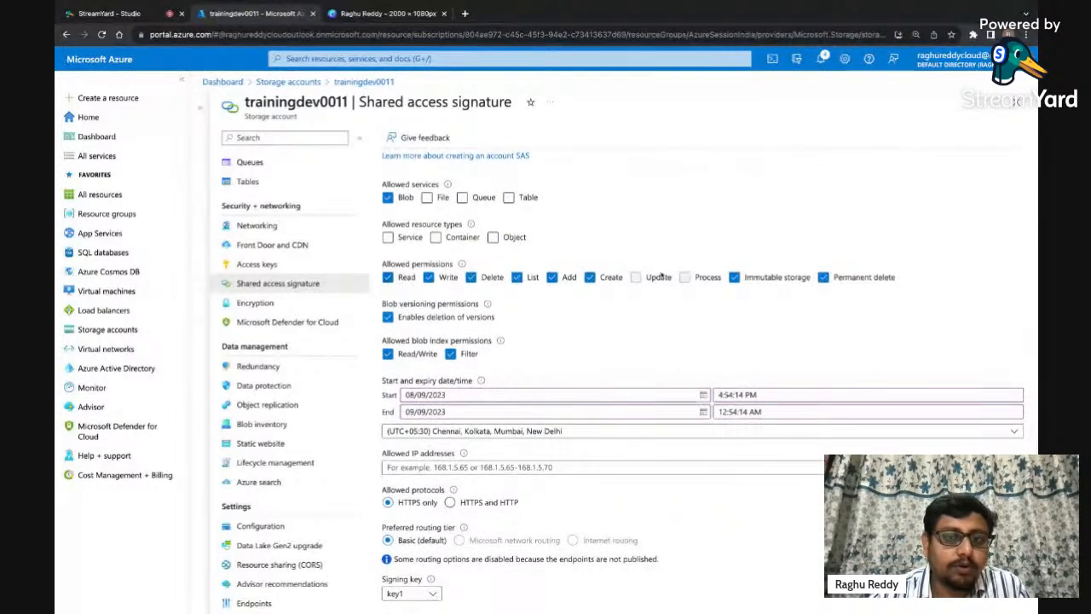
pyautogui.click(430, 280)
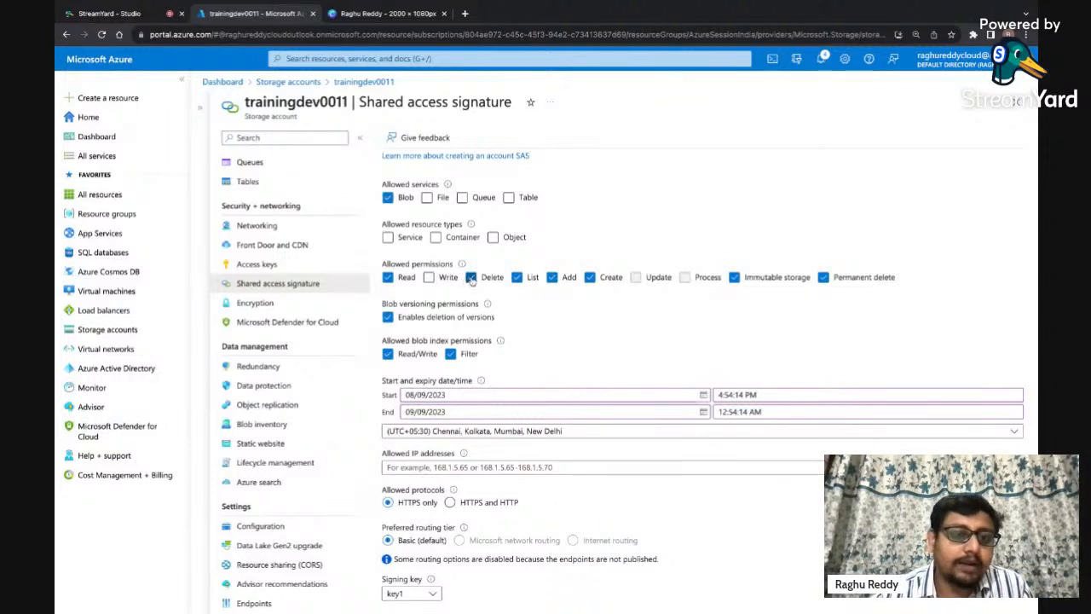
pyautogui.click(472, 278)
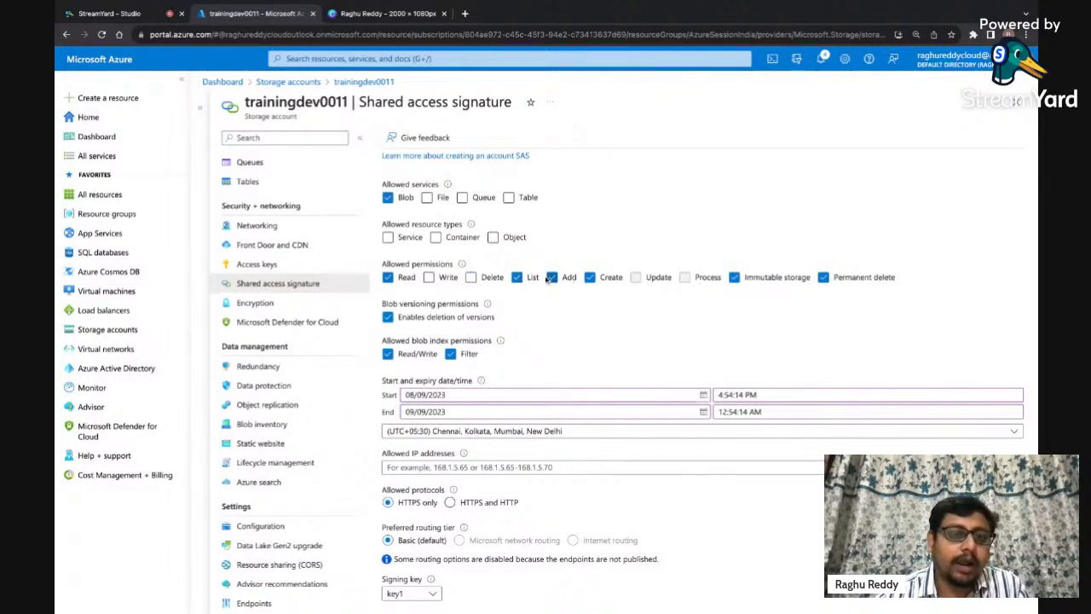
pyautogui.click(590, 278)
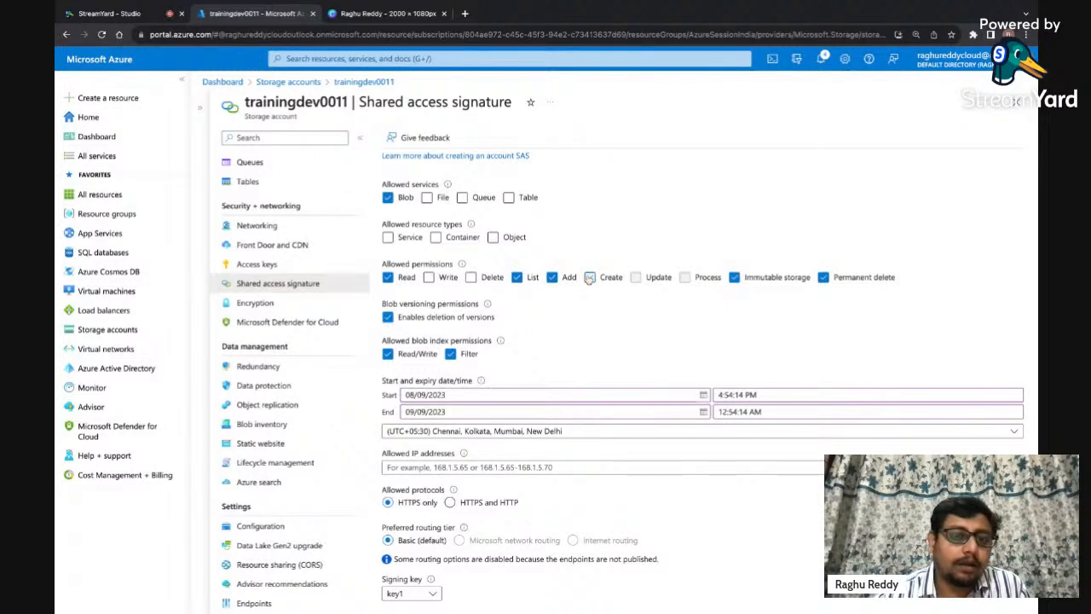
pyautogui.click(823, 278)
pyautogui.click(734, 278)
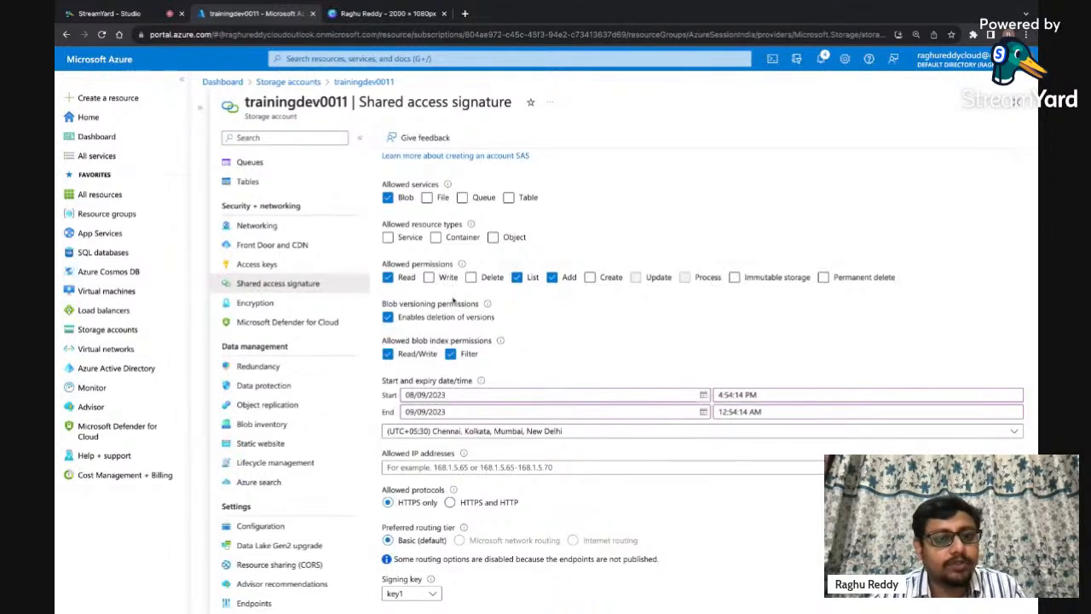
# Examine the start and expiry, allowed IP addresses, protocol and signing key options of the shared access signature
pyautogui.scroll(-1, 459, 333)
pyautogui.scroll(-1, 459, 333)
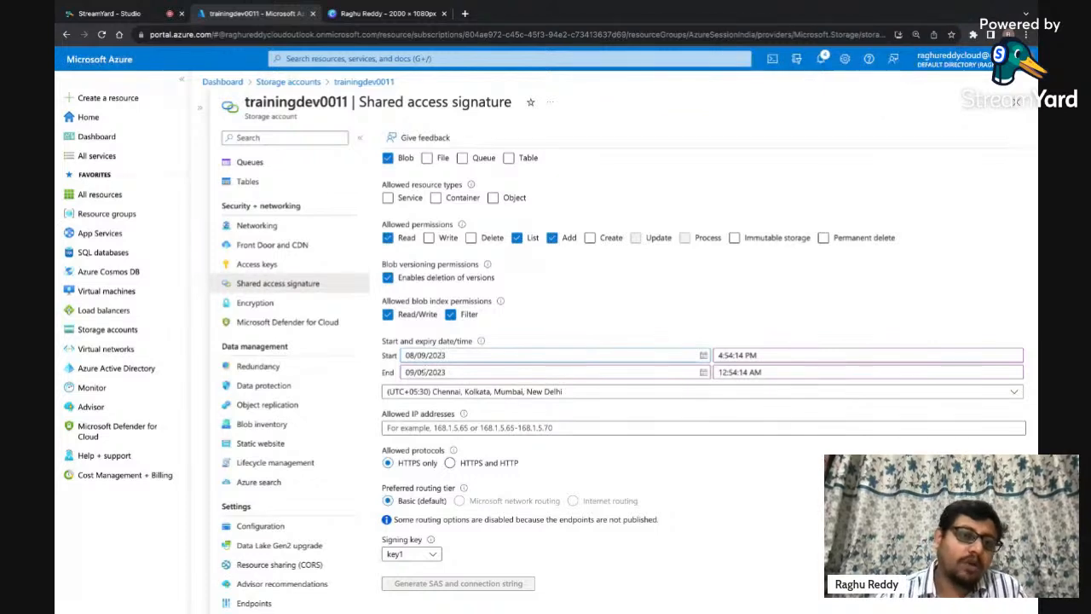
pyautogui.click(435, 427)
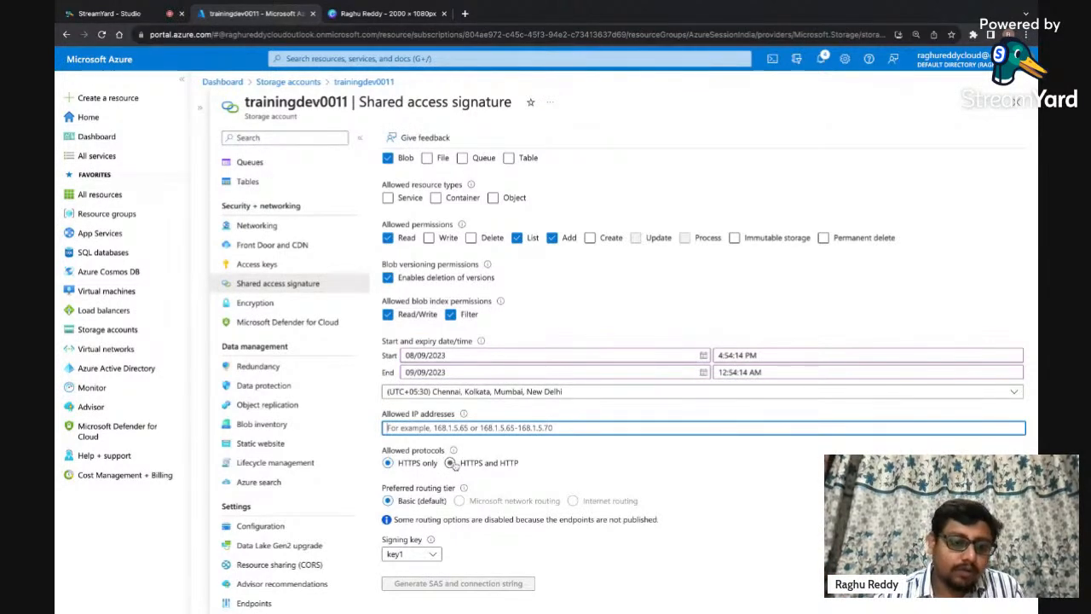
pyautogui.click(407, 554)
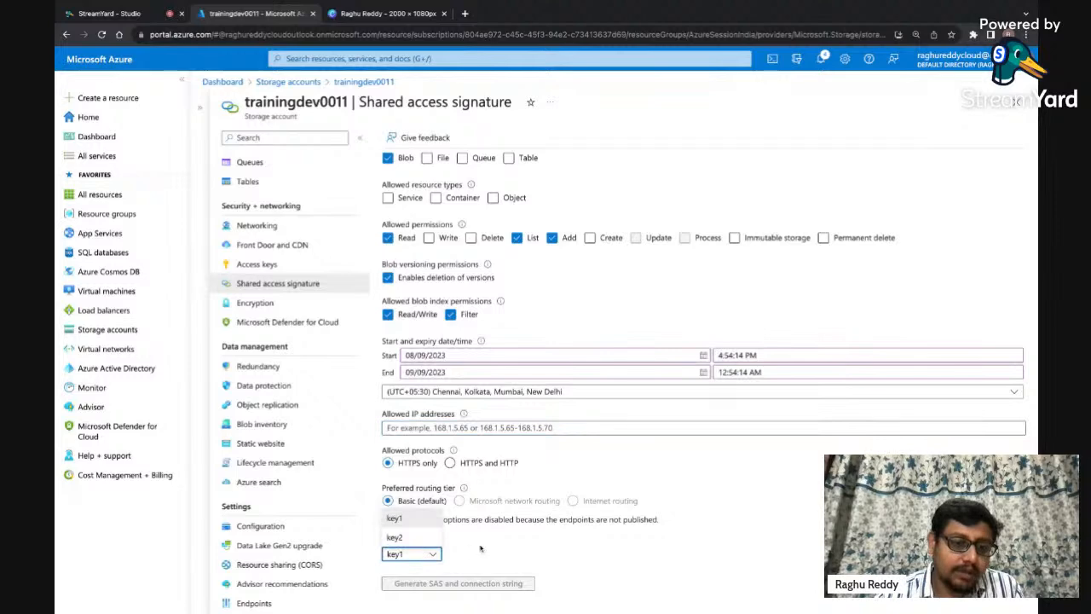
# Set the allowed IP addresses of the shared access signature to 192.0.0.0
pyautogui.click(415, 428)
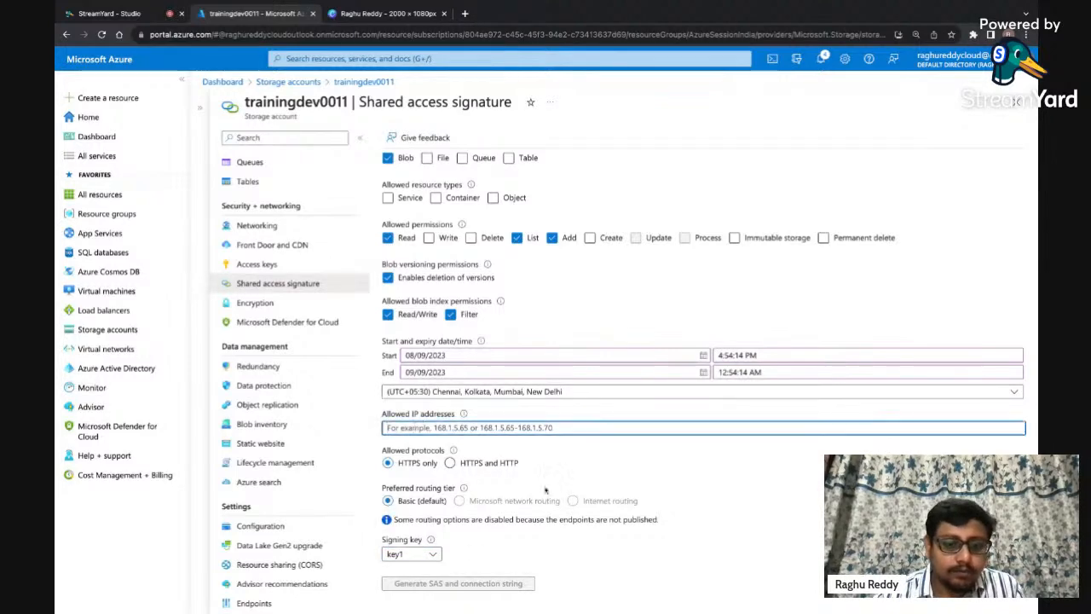
pyautogui.scroll(2, 492, 535)
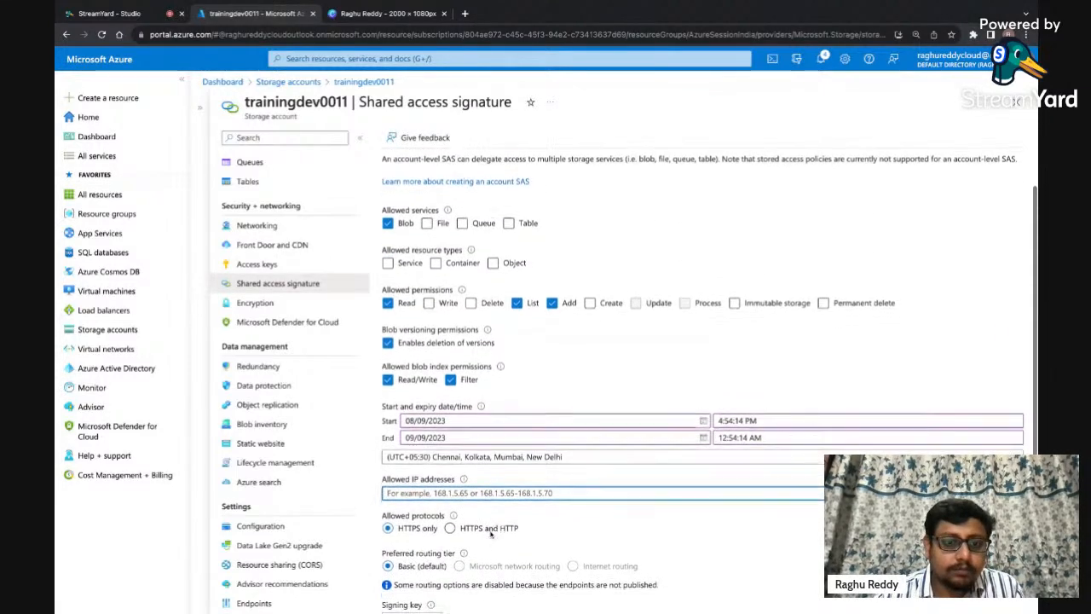
pyautogui.scroll(-2, 492, 534)
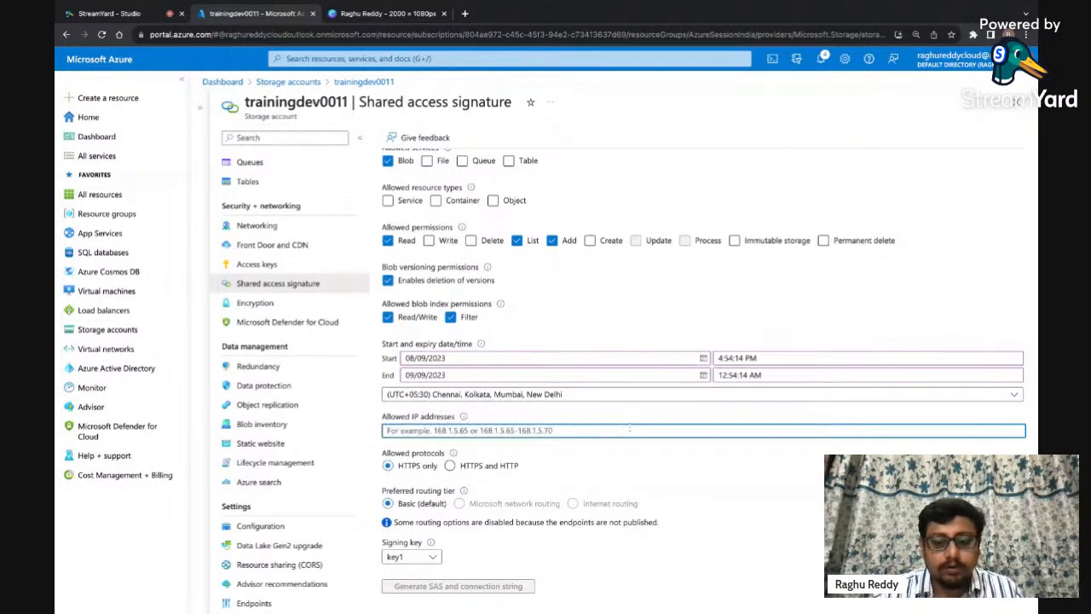
pyautogui.write('0.0.0.0')
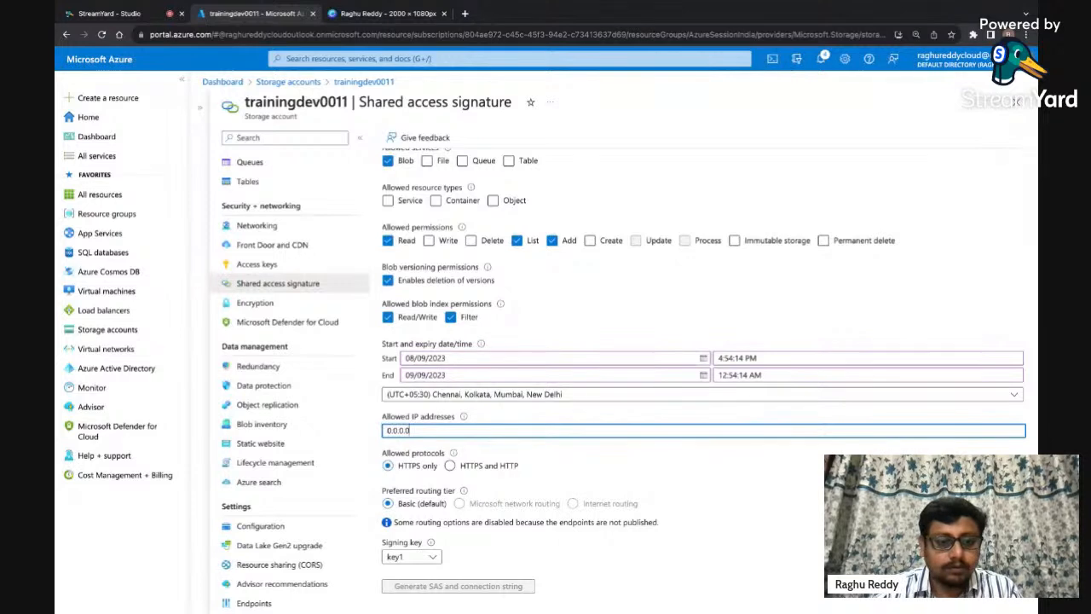
pyautogui.hotkey('ctrl', 'a')
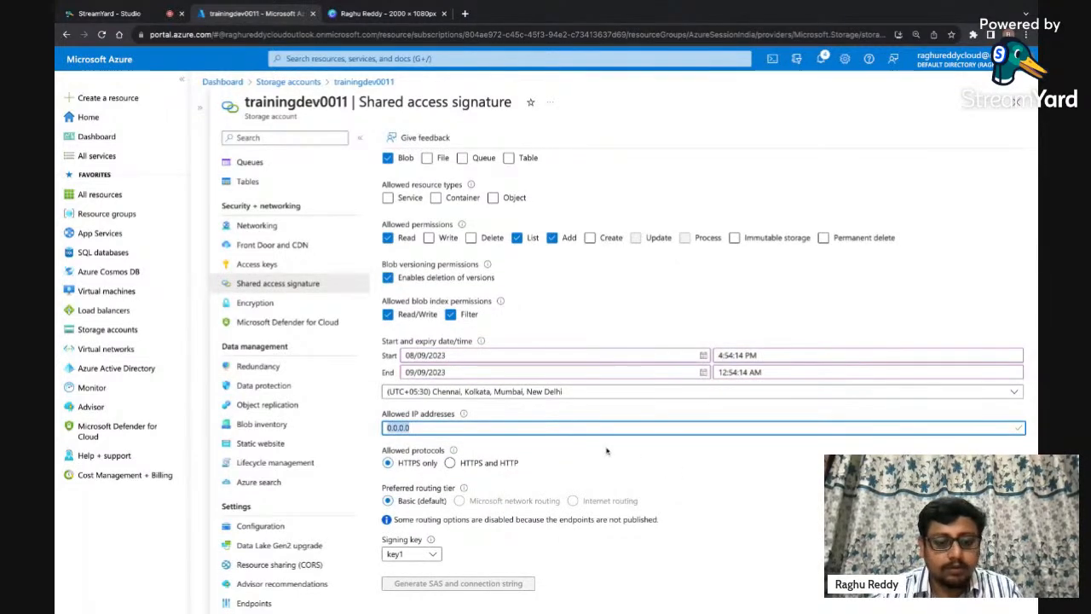
pyautogui.write('192')
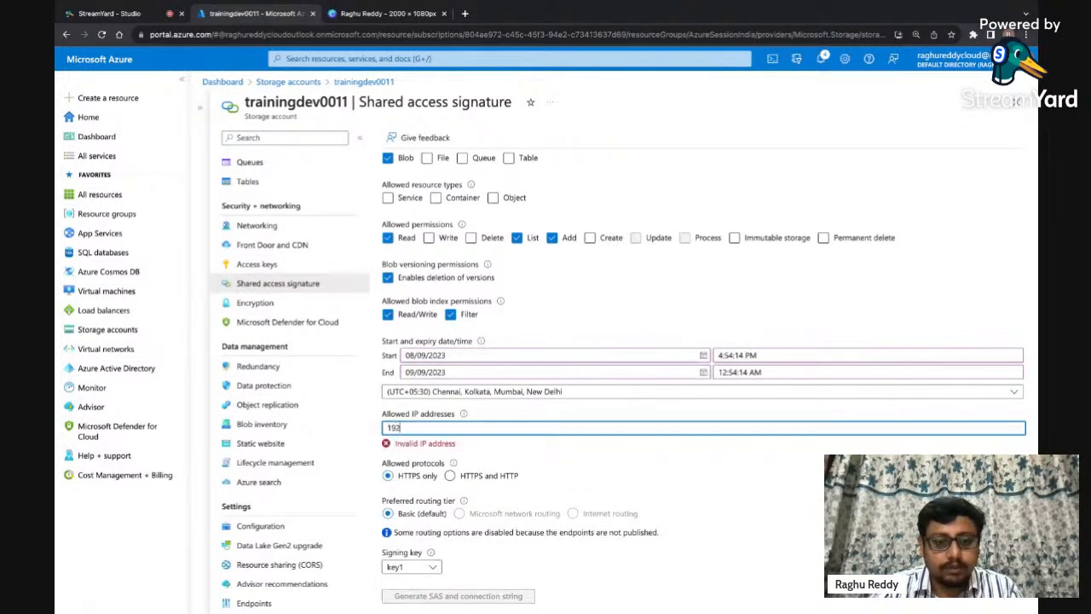
pyautogui.write('.0.0.')
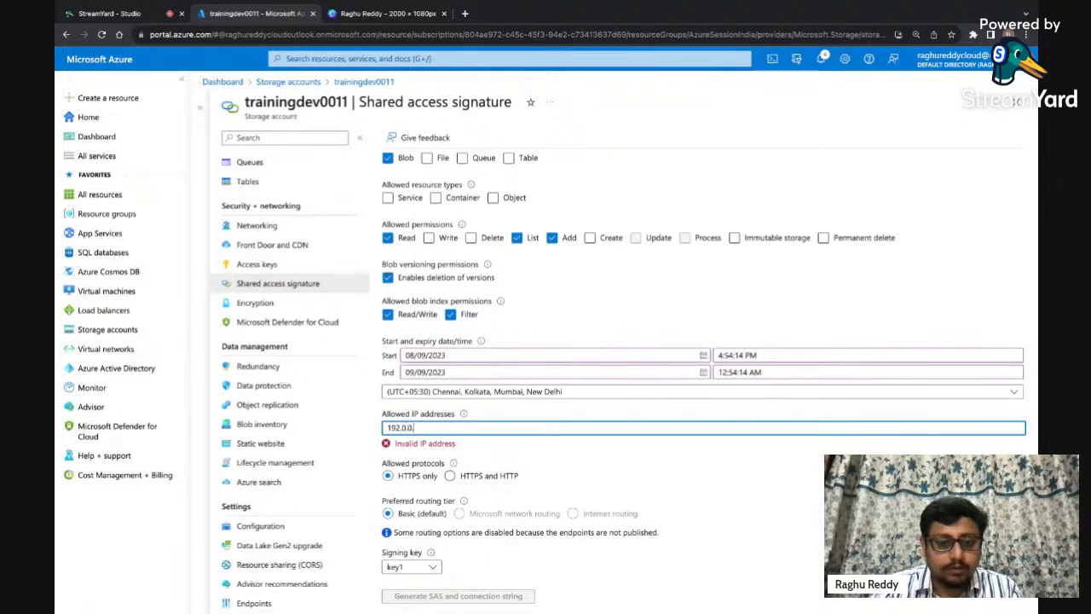
pyautogui.write('0')
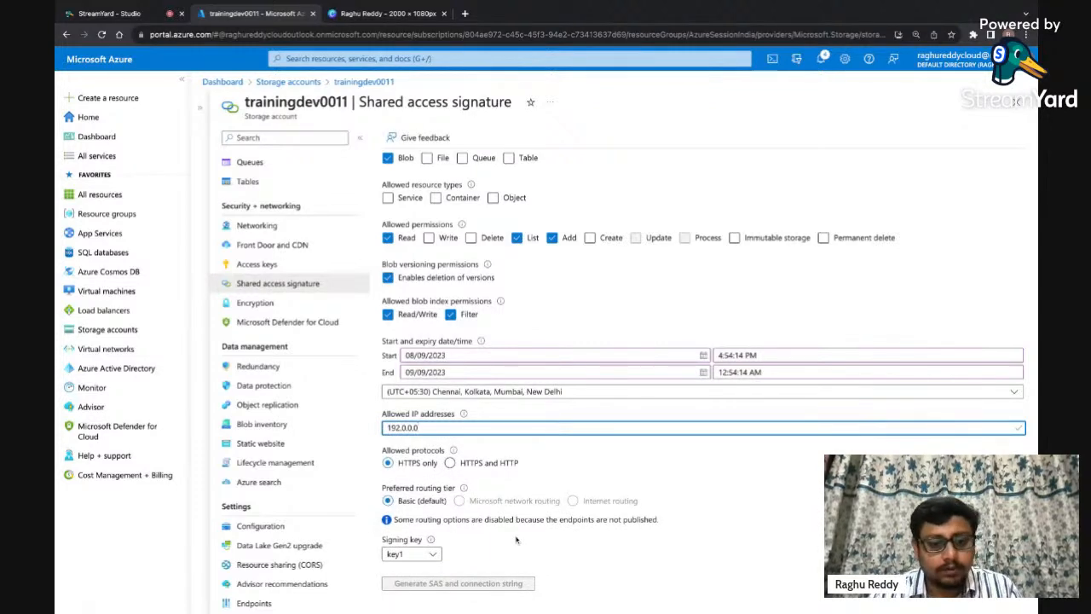
pyautogui.click(501, 558)
# Set the signature's start date to 08/09/2023 and its end date to 11/09/2023
pyautogui.scroll(2, 521, 386)
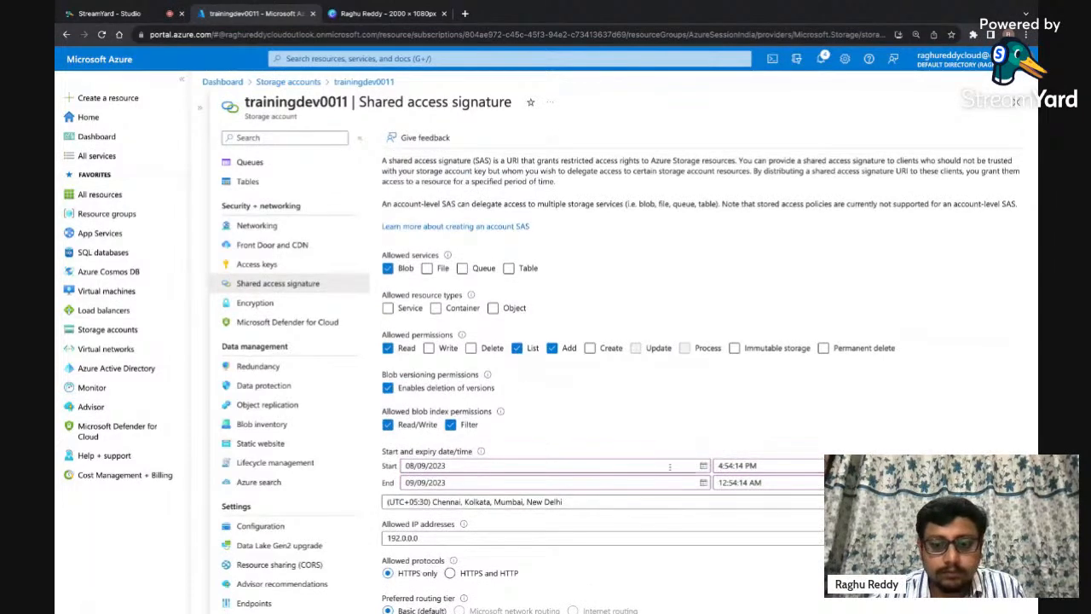
pyautogui.click(703, 465)
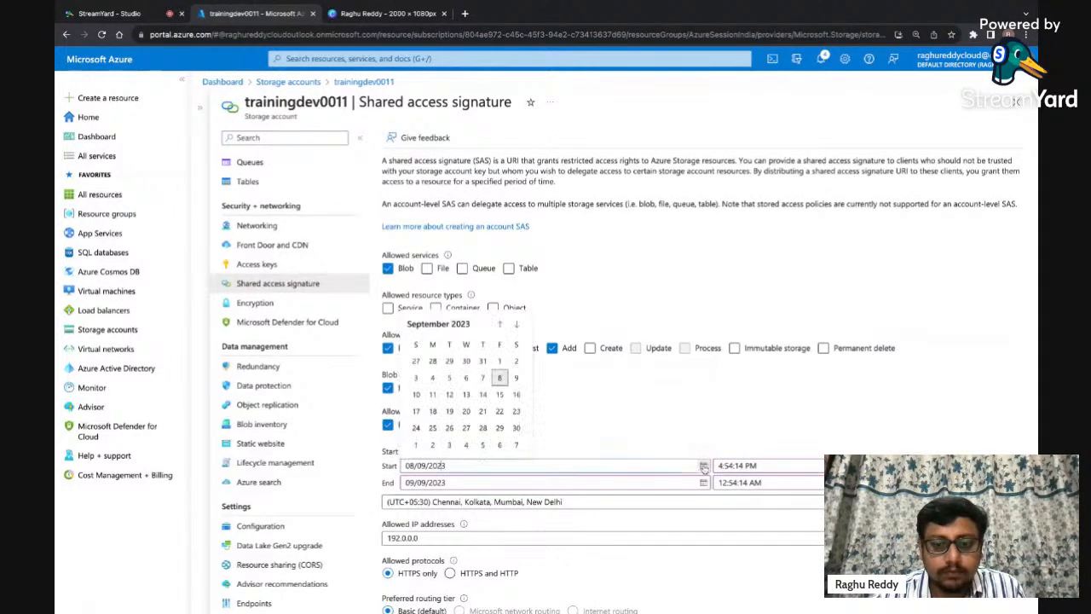
pyautogui.click(499, 378)
pyautogui.click(702, 483)
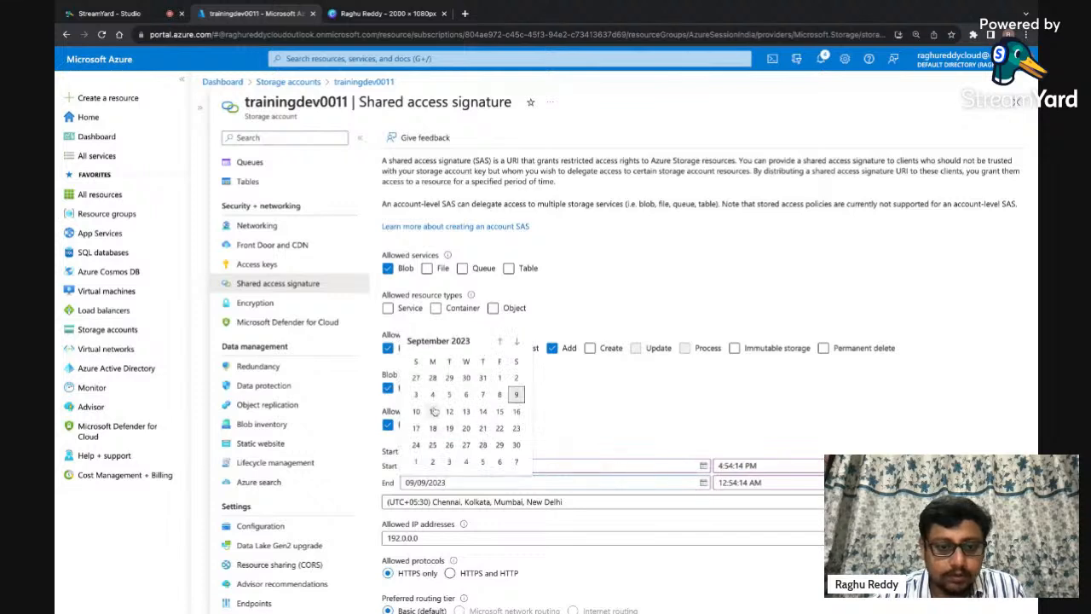
pyautogui.click(432, 410)
pyautogui.scroll(-2, 503, 441)
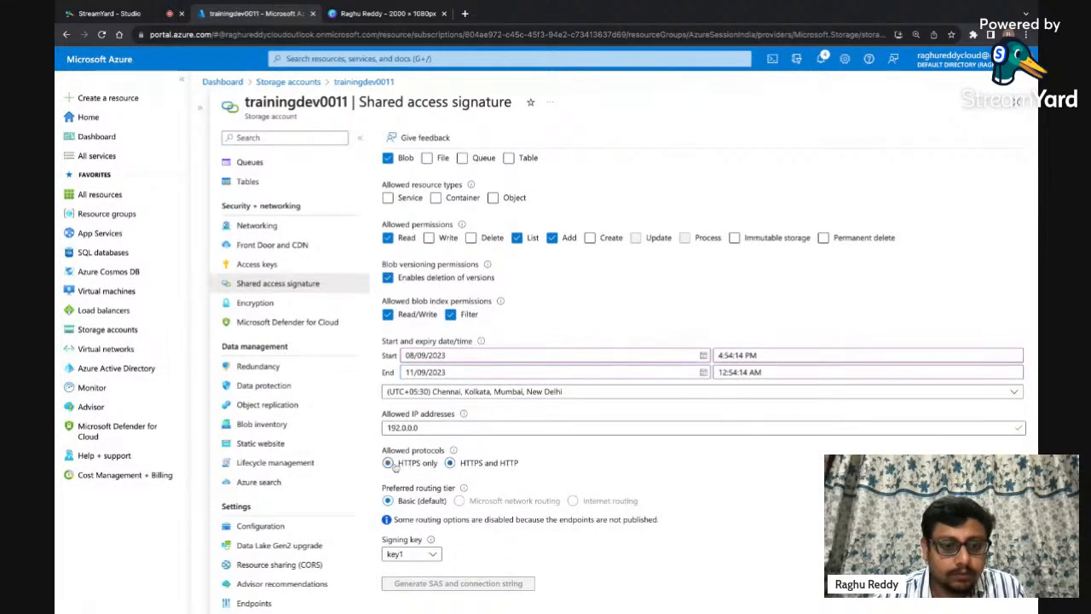
# Allow the Service resource type and generate the SAS and connection string signed with key1
pyautogui.scroll(1, 436, 483)
pyautogui.click(391, 252)
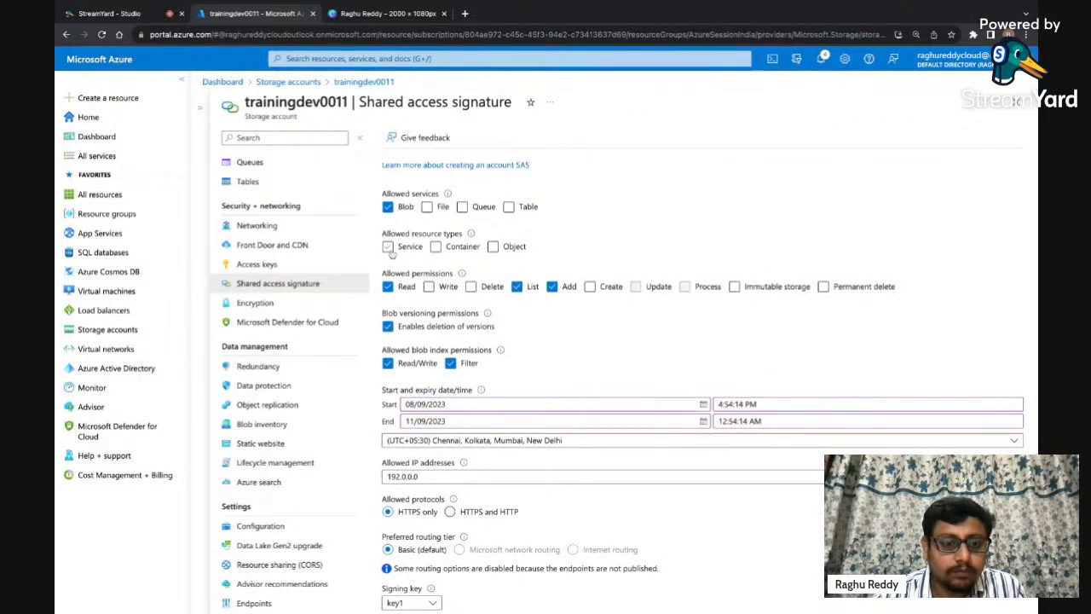
pyautogui.scroll(-1, 440, 323)
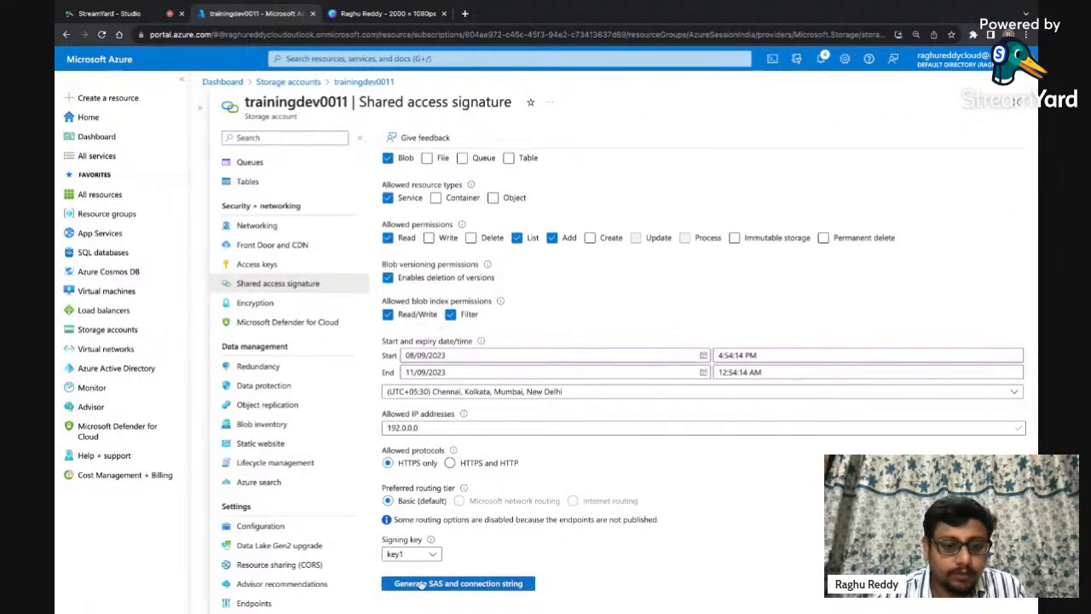
pyautogui.click(420, 584)
pyautogui.scroll(-2, 537, 455)
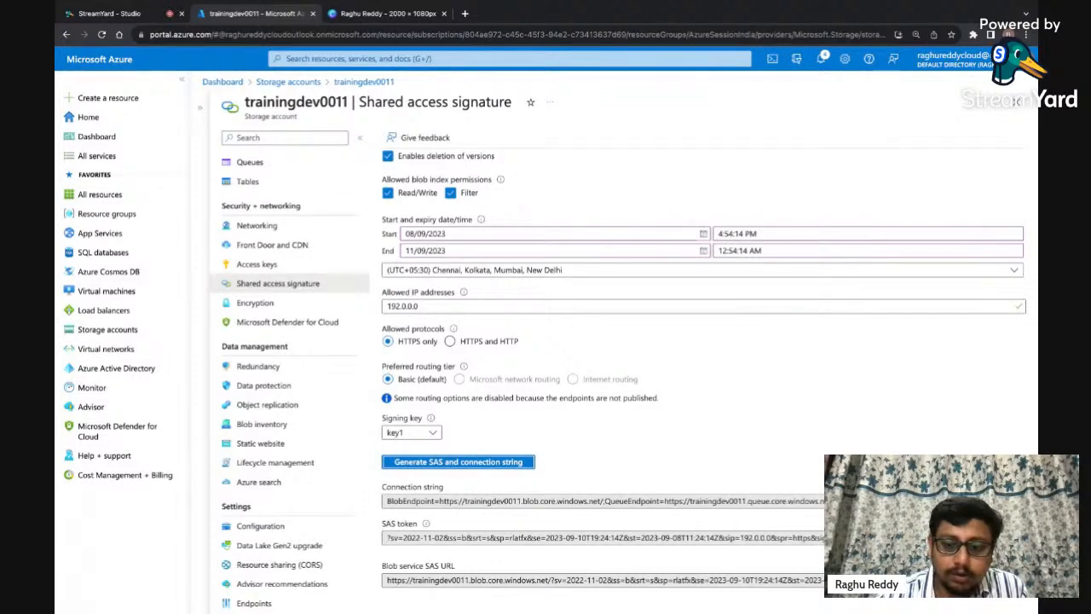
# Load the generated blob service SAS URL in a new browser tab, and close that tab to return to the portal
pyautogui.click(465, 13)
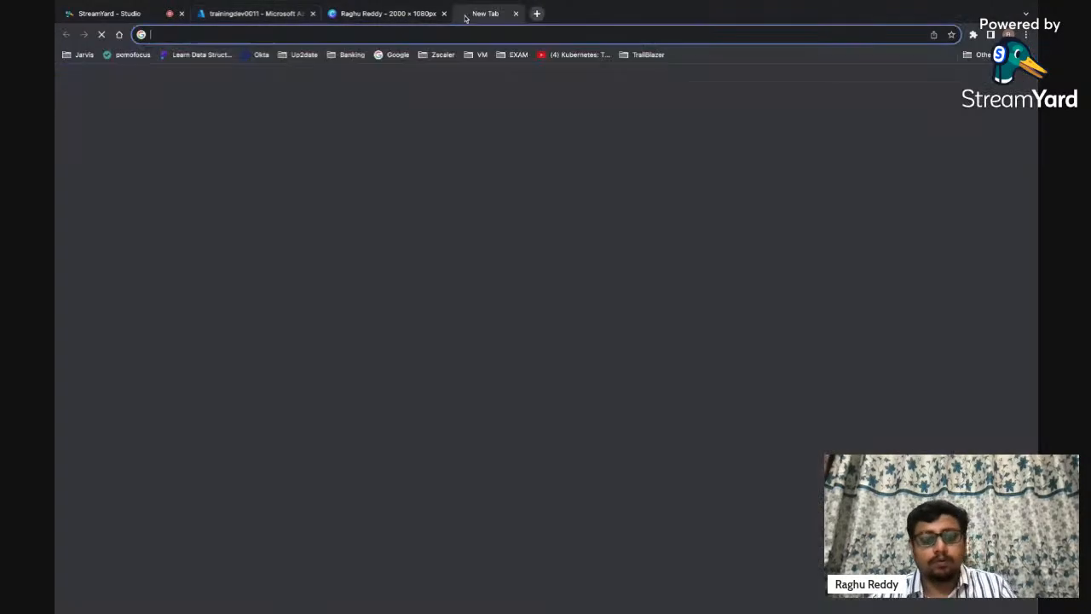
pyautogui.press('Return')
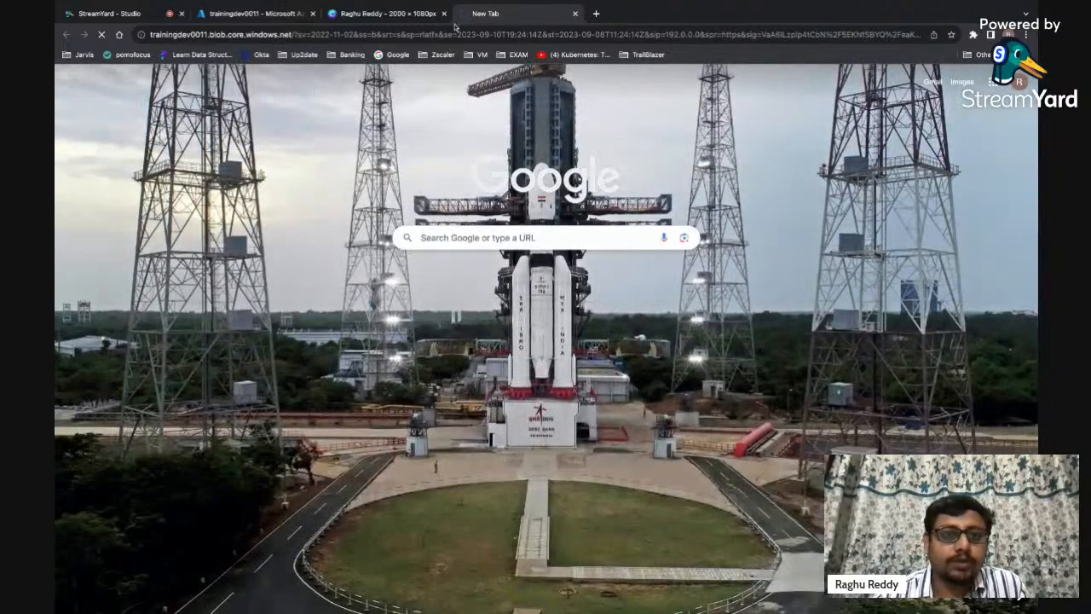
pyautogui.click(576, 13)
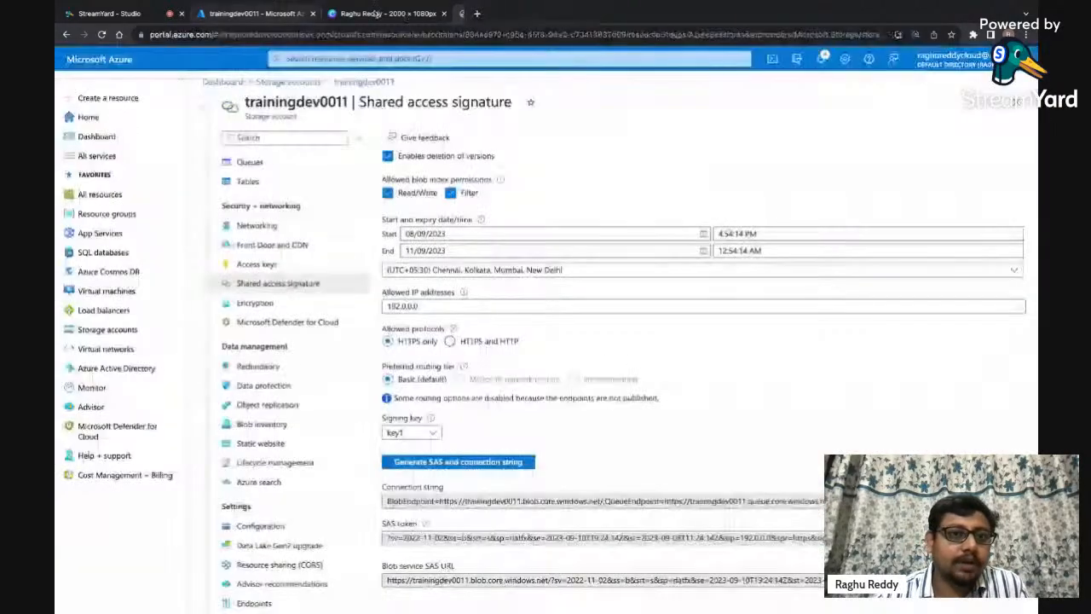
# Reveal the key1 connection string among the storage account's access keys and copy it
pyautogui.scroll(3, 499, 297)
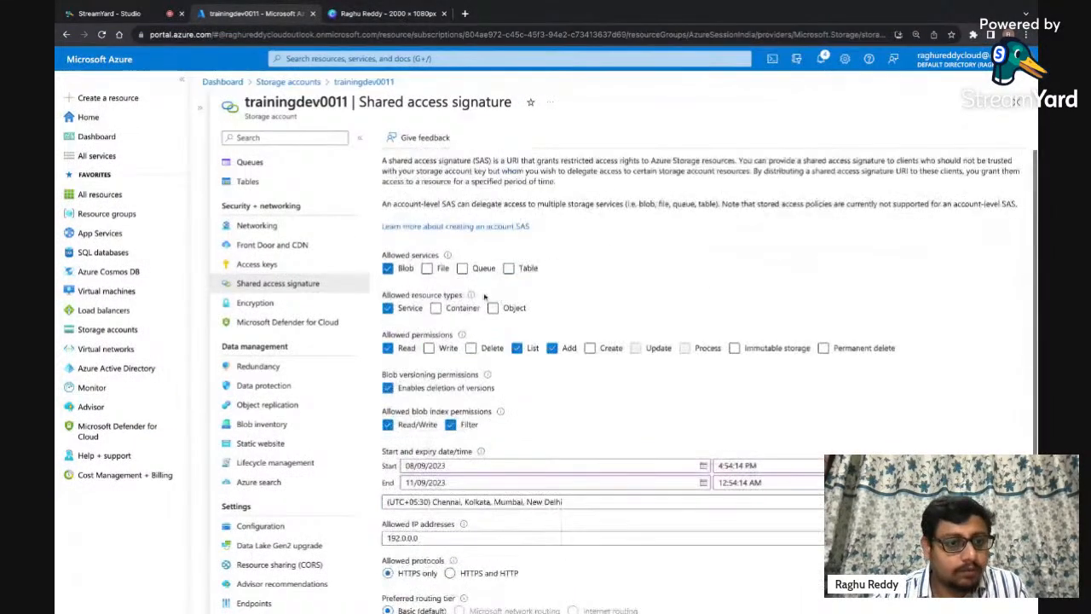
pyautogui.click(290, 264)
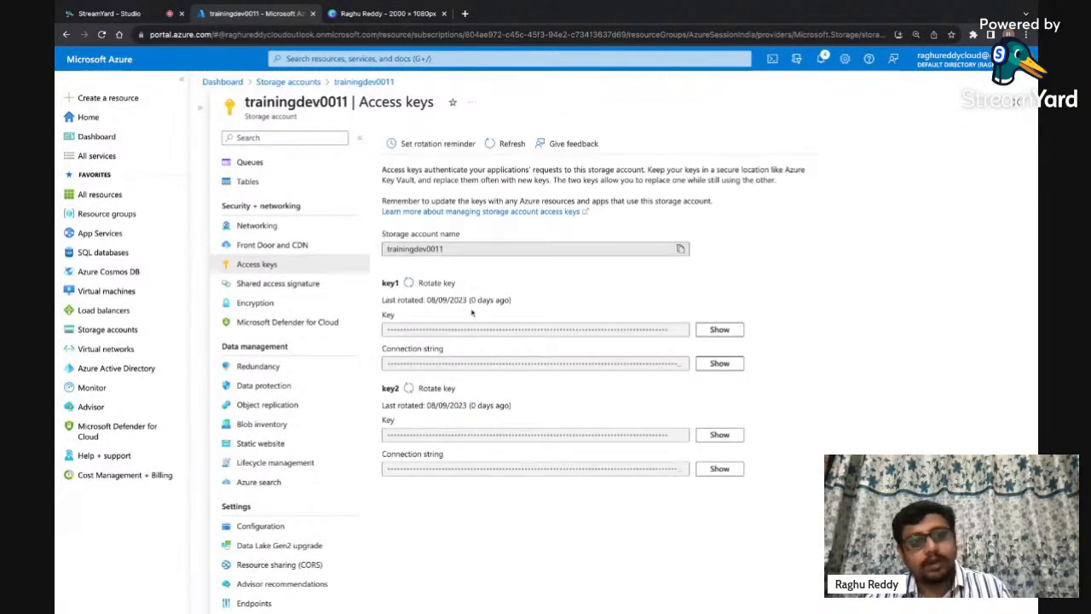
pyautogui.click(720, 364)
pyautogui.click(682, 365)
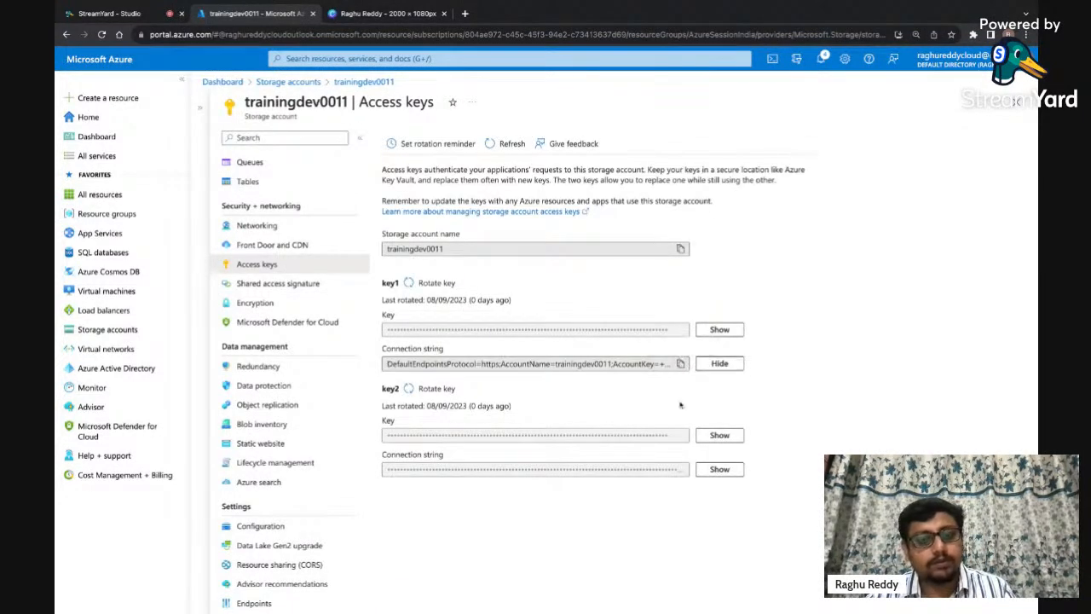
pyautogui.hscroll(-5, 680, 405)
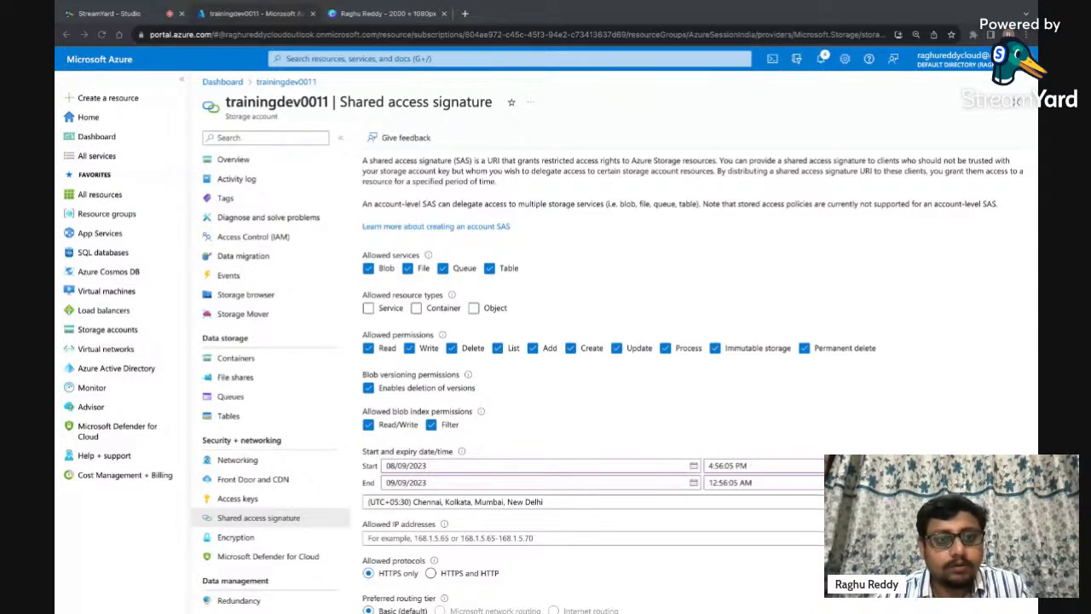
# Open the list of blob containers in the trainingdev0011 storage account
pyautogui.scroll(-1, 287, 340)
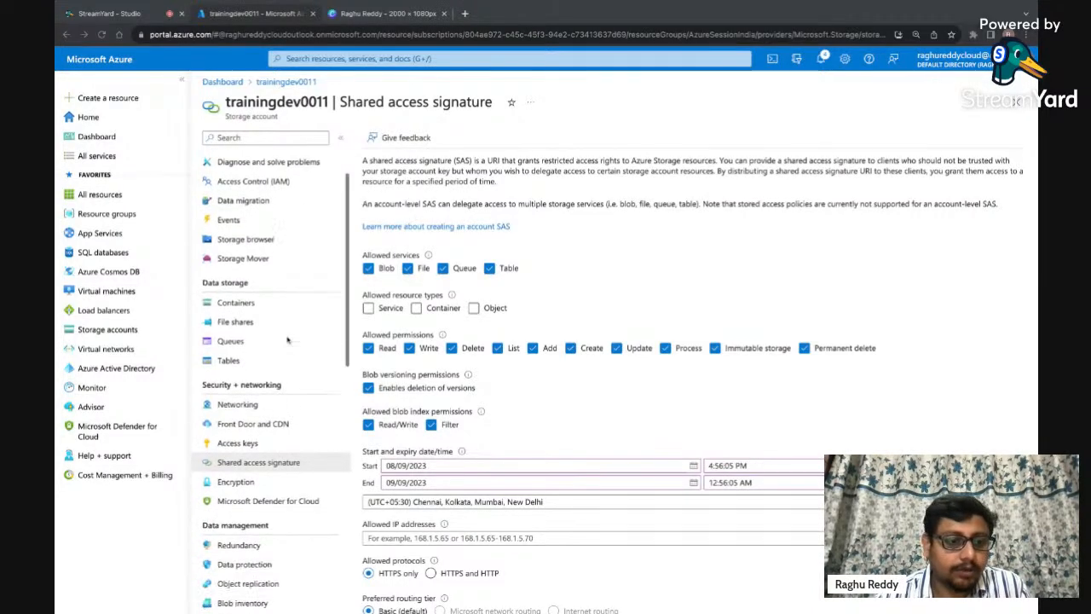
pyautogui.scroll(-1, 287, 339)
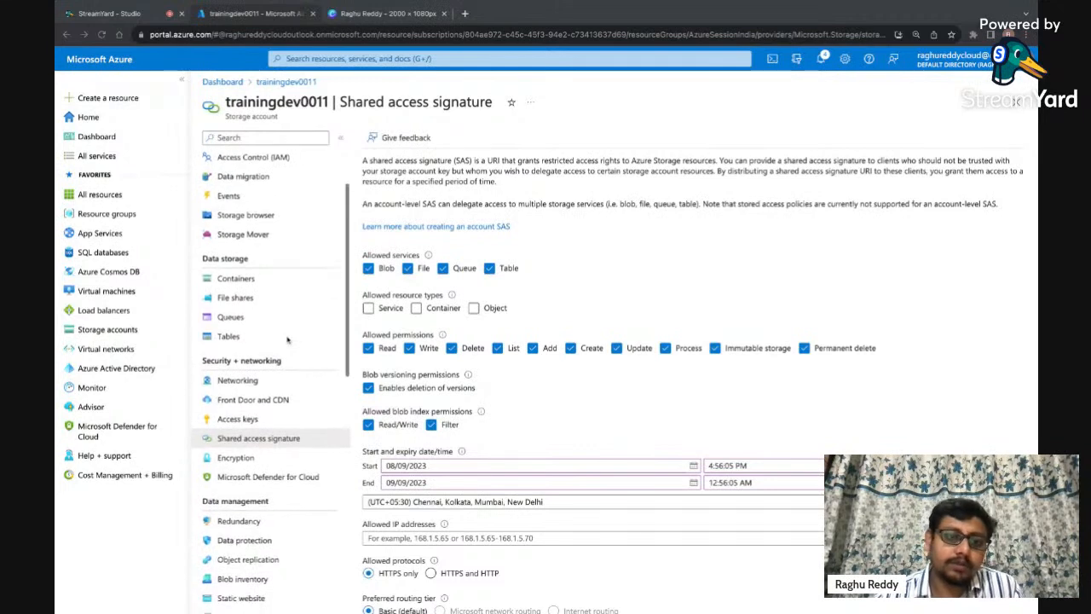
pyautogui.click(246, 287)
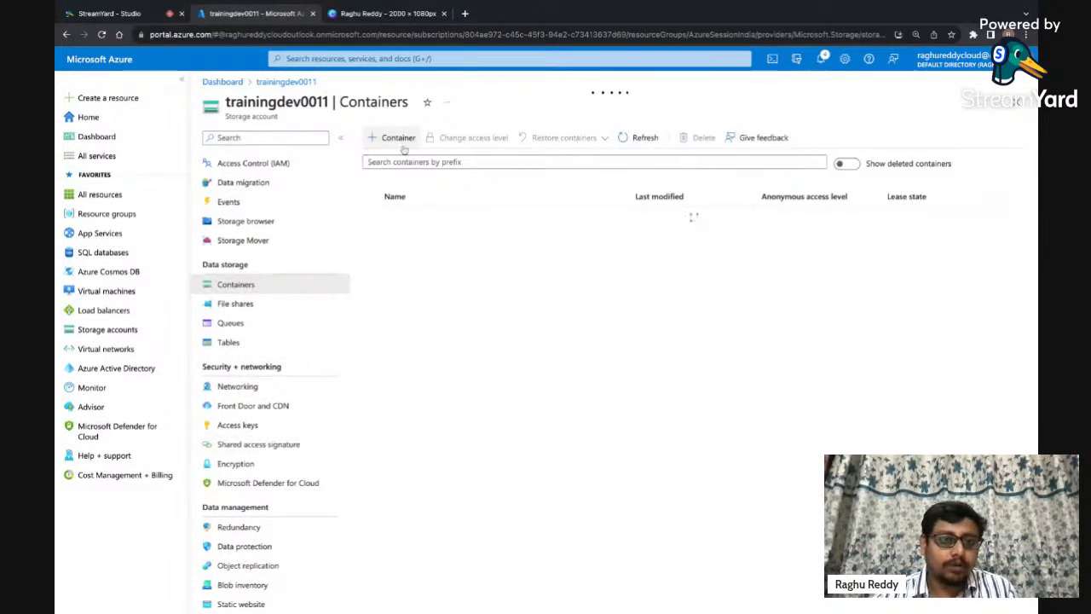
# Open the storage account's static website settings and switch static website hosting to Enabled
pyautogui.scroll(-5, 273, 336)
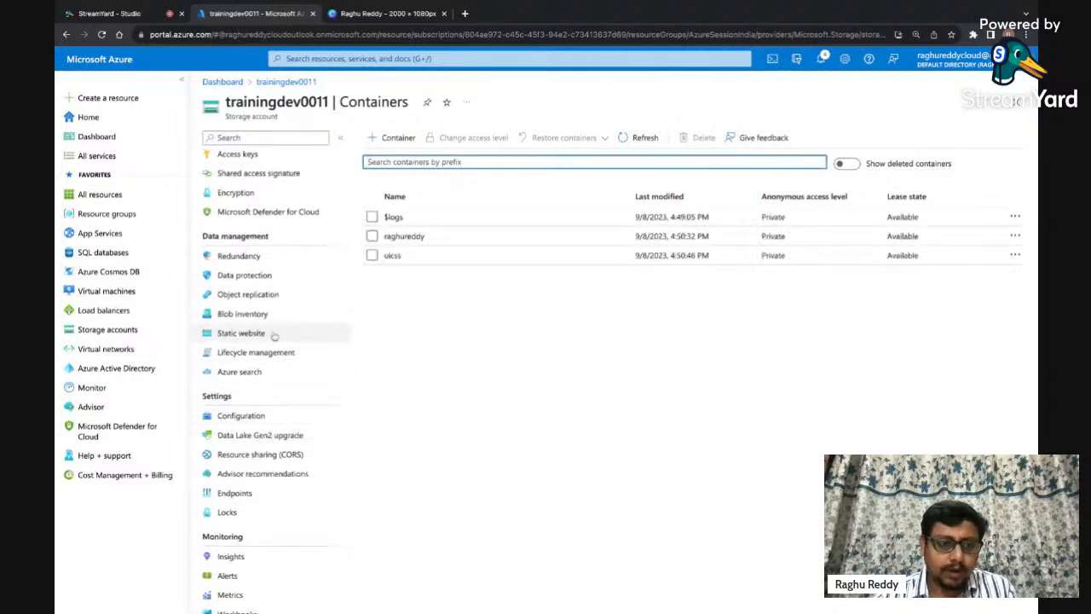
pyautogui.scroll(-2, 269, 367)
pyautogui.scroll(2, 267, 391)
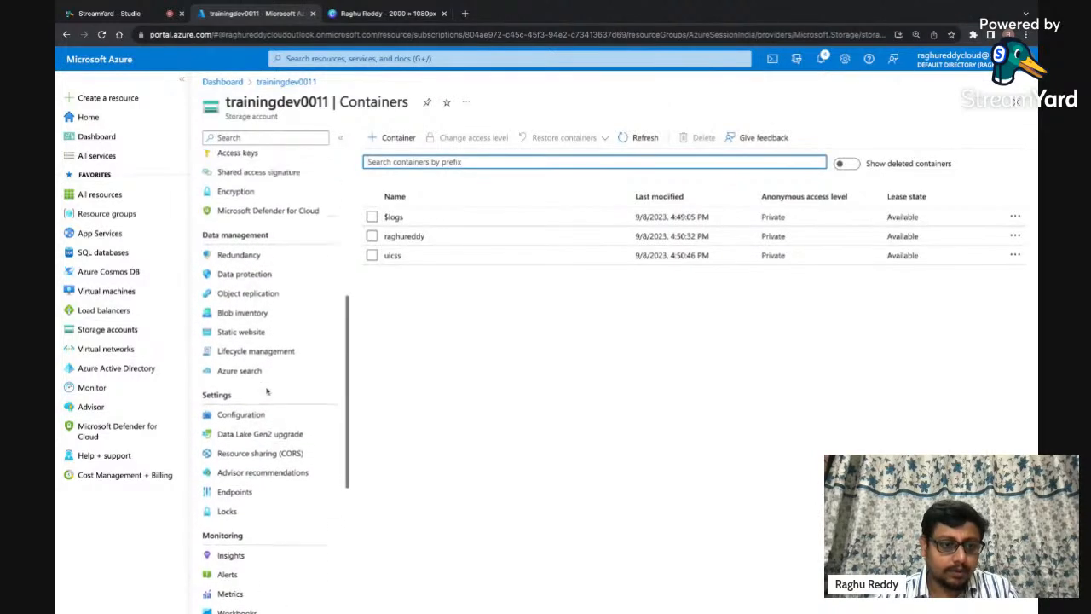
pyautogui.scroll(1, 267, 391)
pyautogui.click(264, 379)
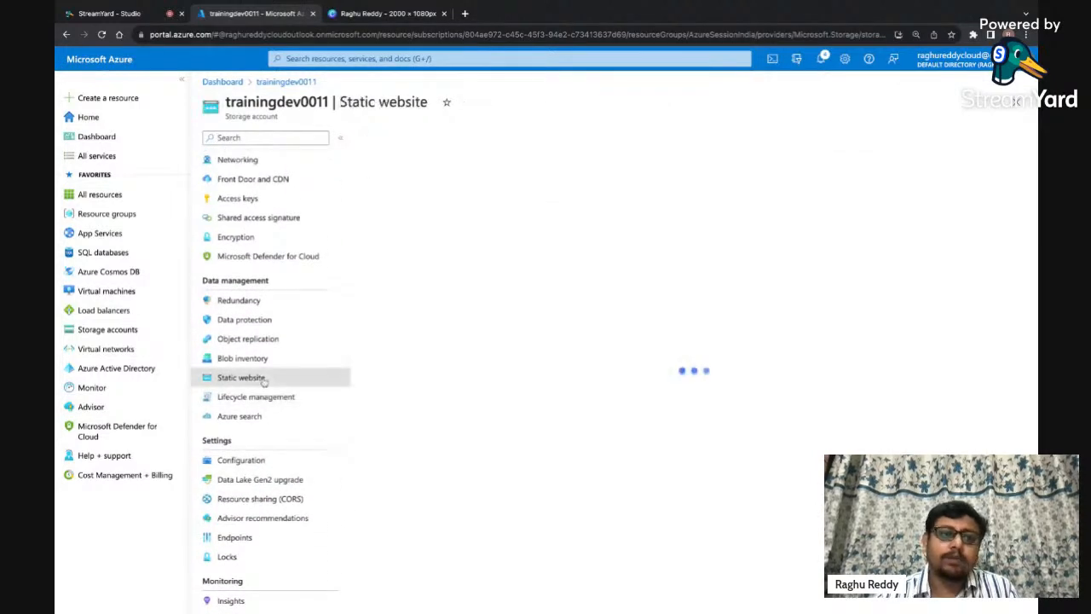
pyautogui.click(423, 203)
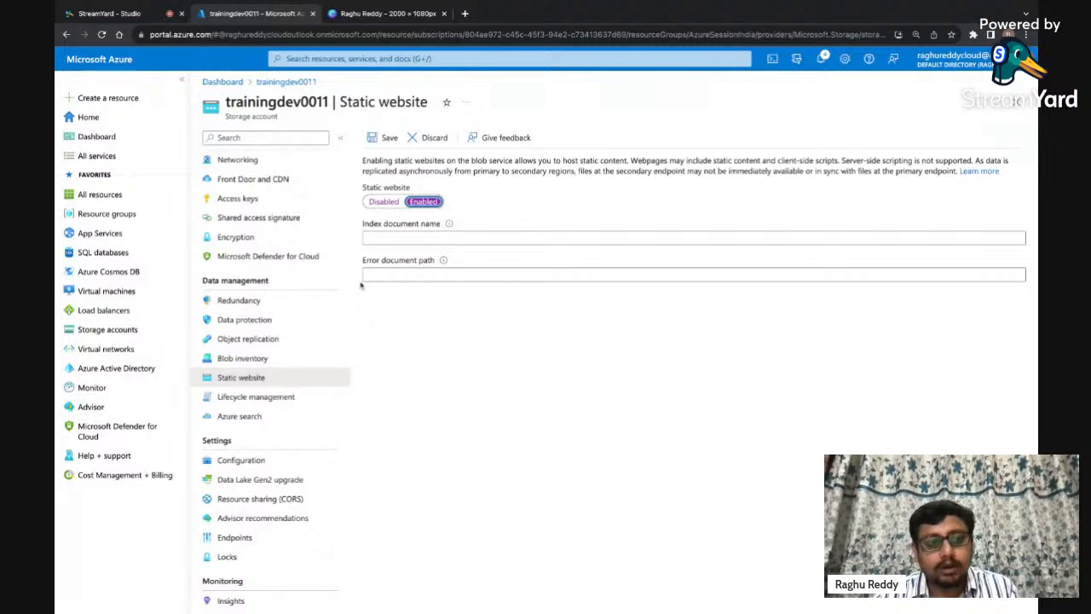
pyautogui.scroll(1, 298, 243)
pyautogui.scroll(4, 297, 243)
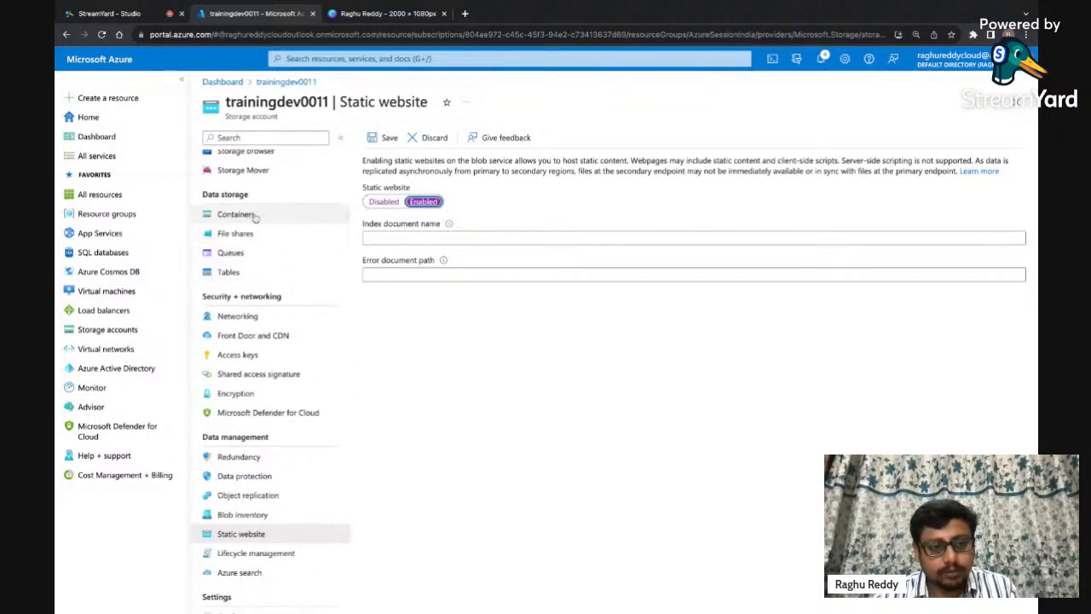
pyautogui.click(452, 240)
pyautogui.click(442, 275)
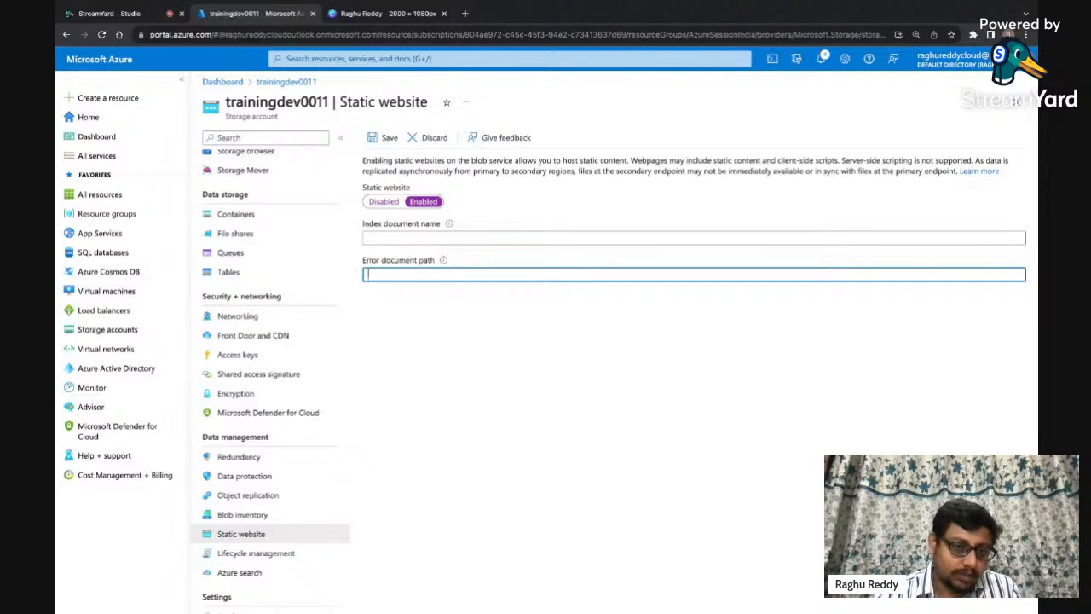
pyautogui.click(275, 84)
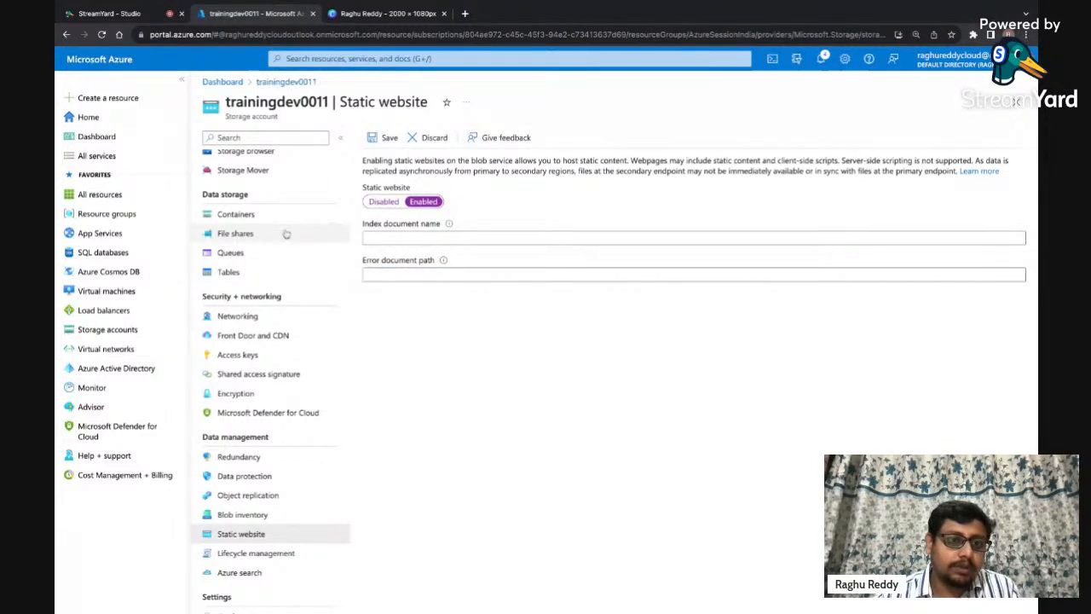
# Switch to the Canva presentation and show the slides from Storage Access through Q&A on Azure Networking to the Thank You slide
pyautogui.click(388, 13)
pyautogui.scroll(-8, 434, 359)
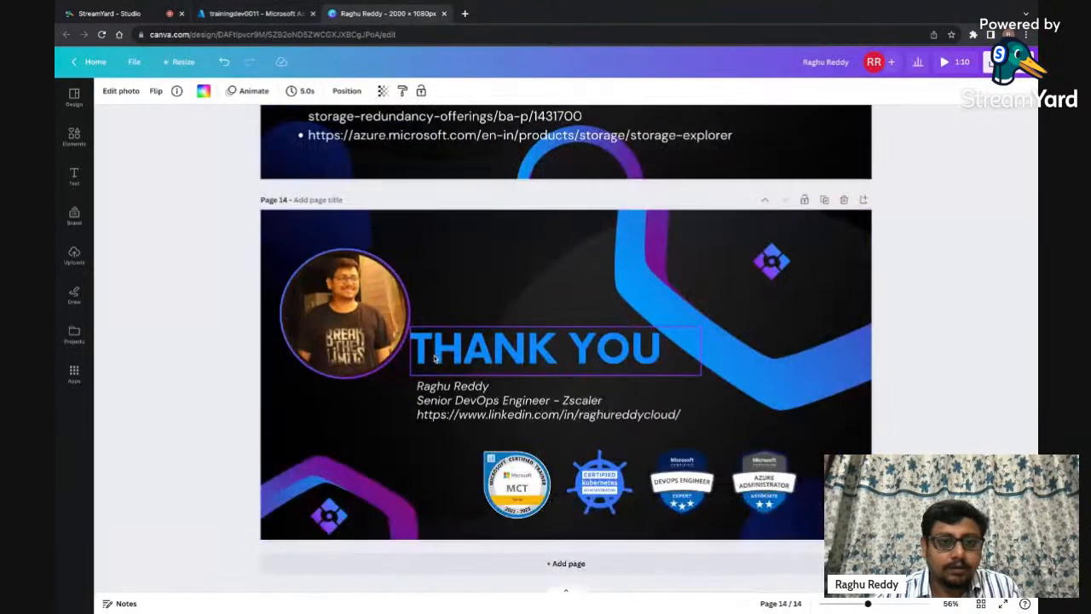
pyautogui.scroll(1, 434, 359)
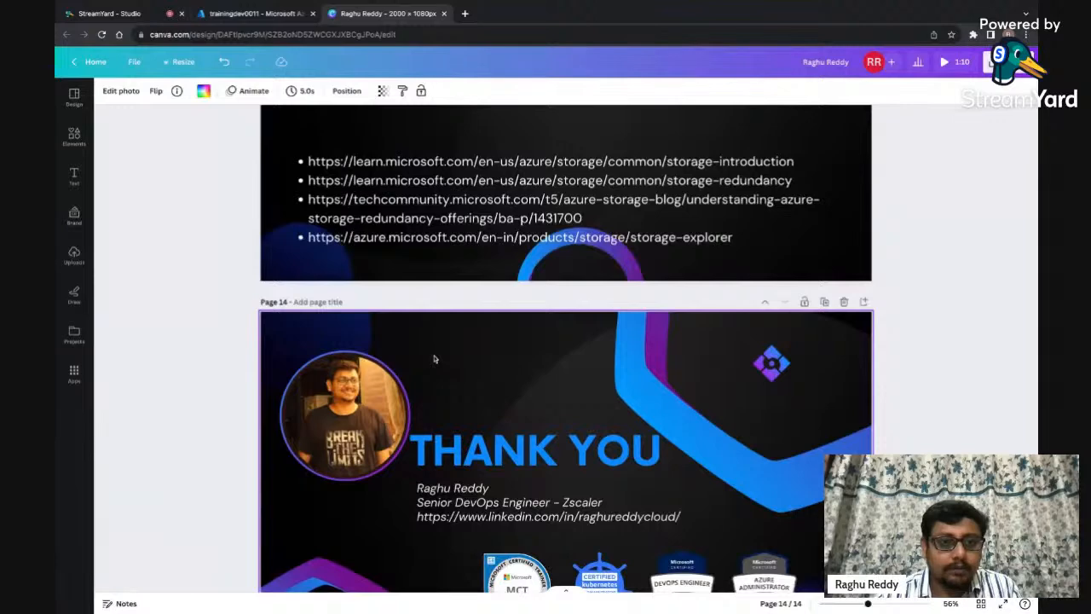
pyautogui.hotkey('ctrl', 'Right')
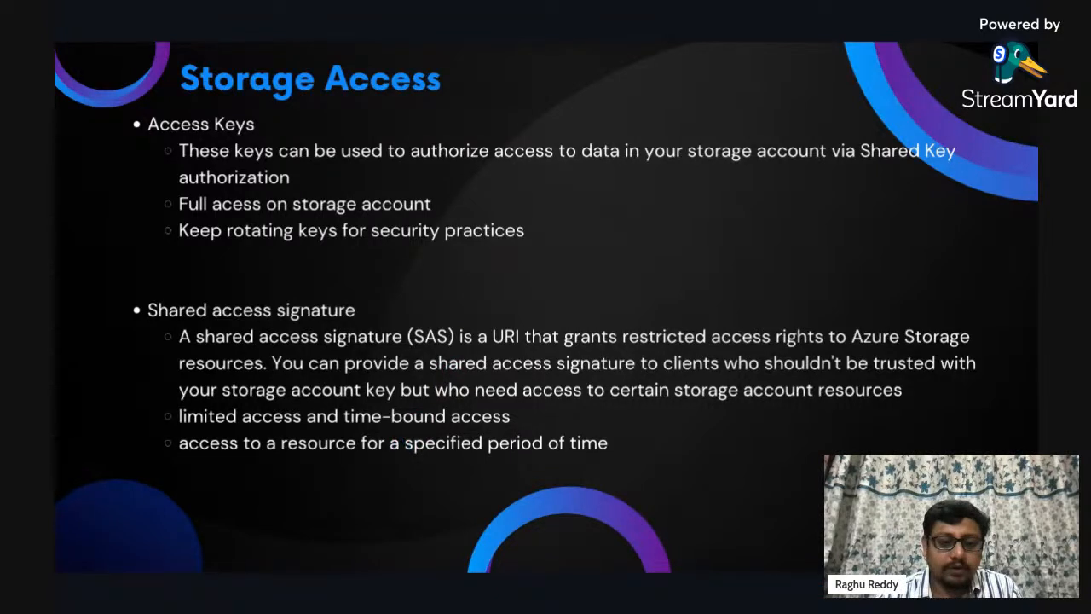
pyautogui.press('Right')
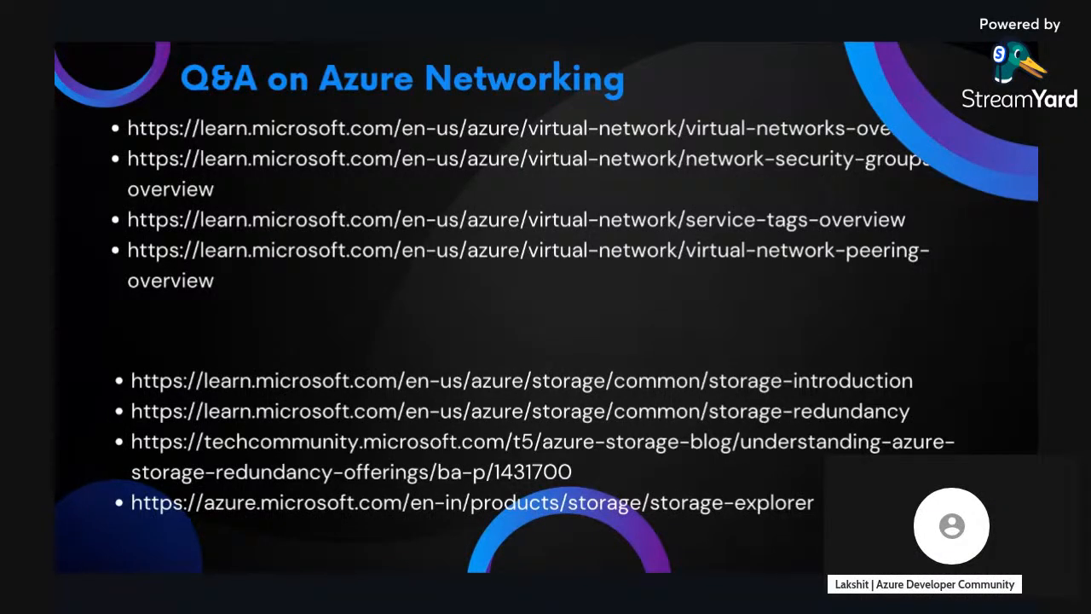
pyautogui.press('Right')
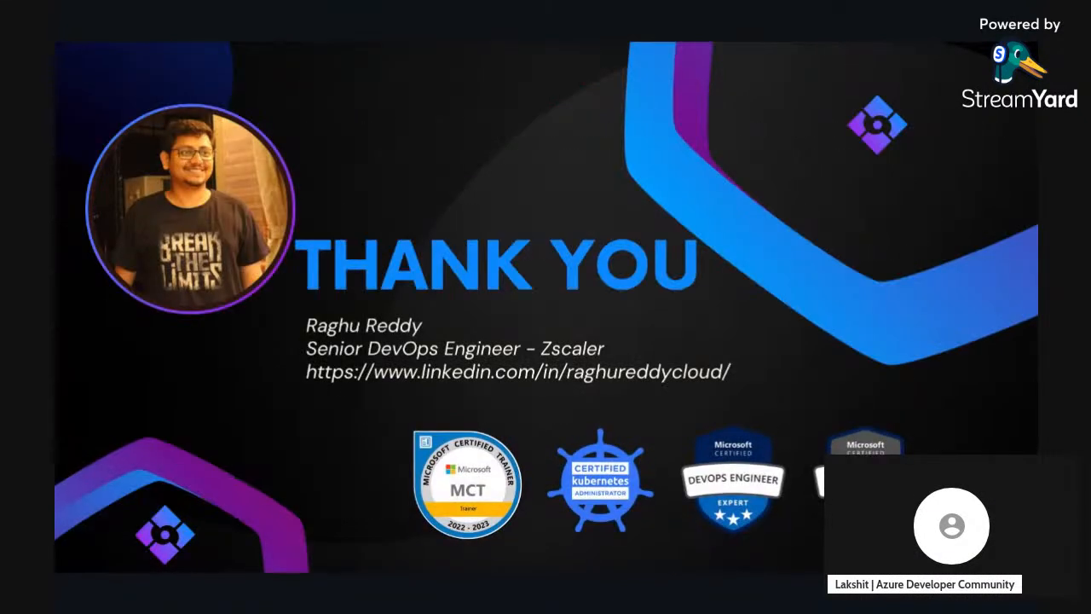